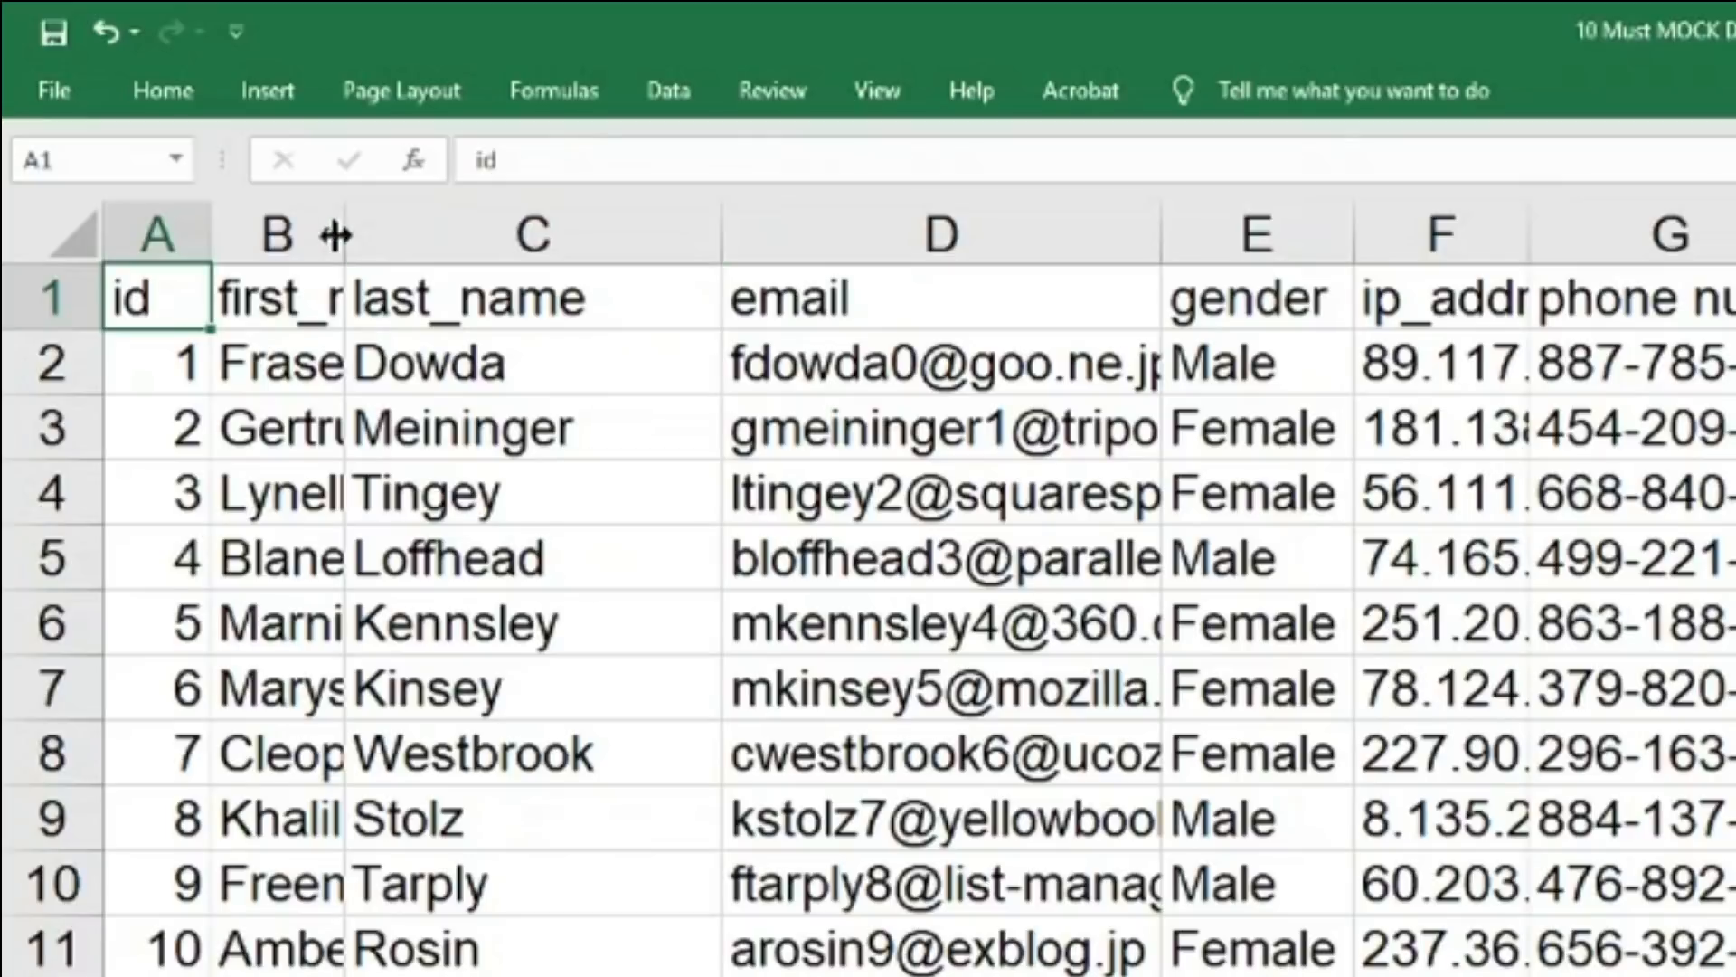
# Auto-fit the first_name column's width and narrow it again
pyautogui.doubleClick(346, 237)
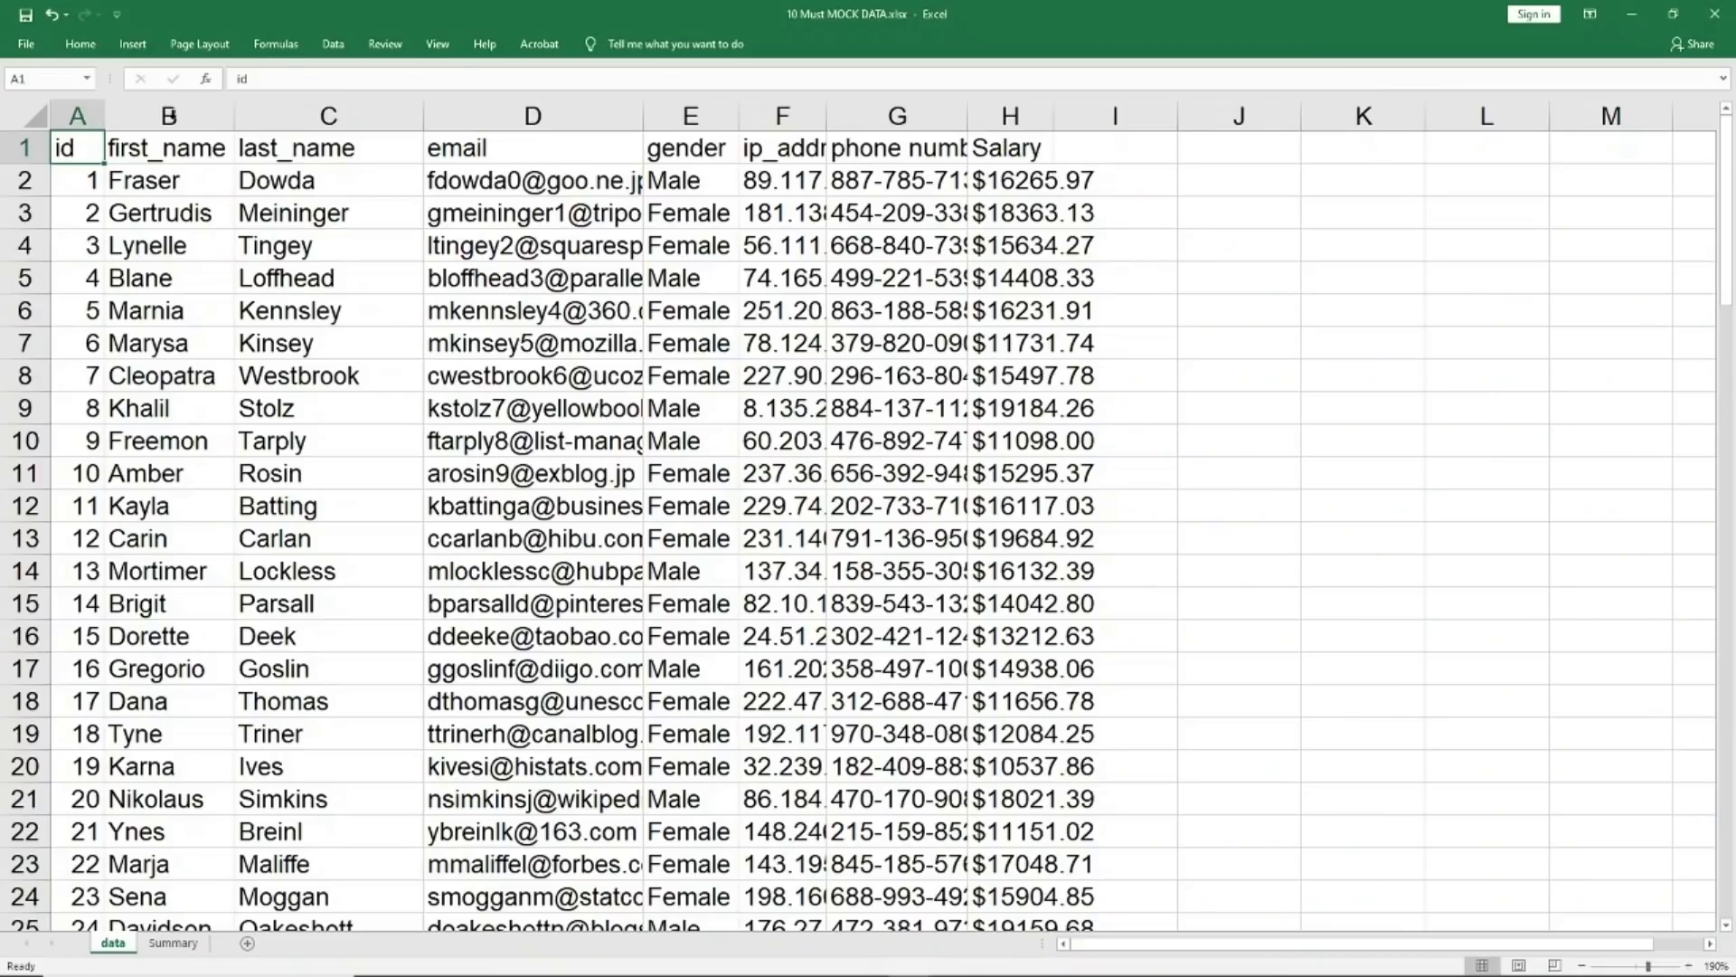
pyautogui.moveTo(234, 116); pyautogui.dragTo(172, 117)
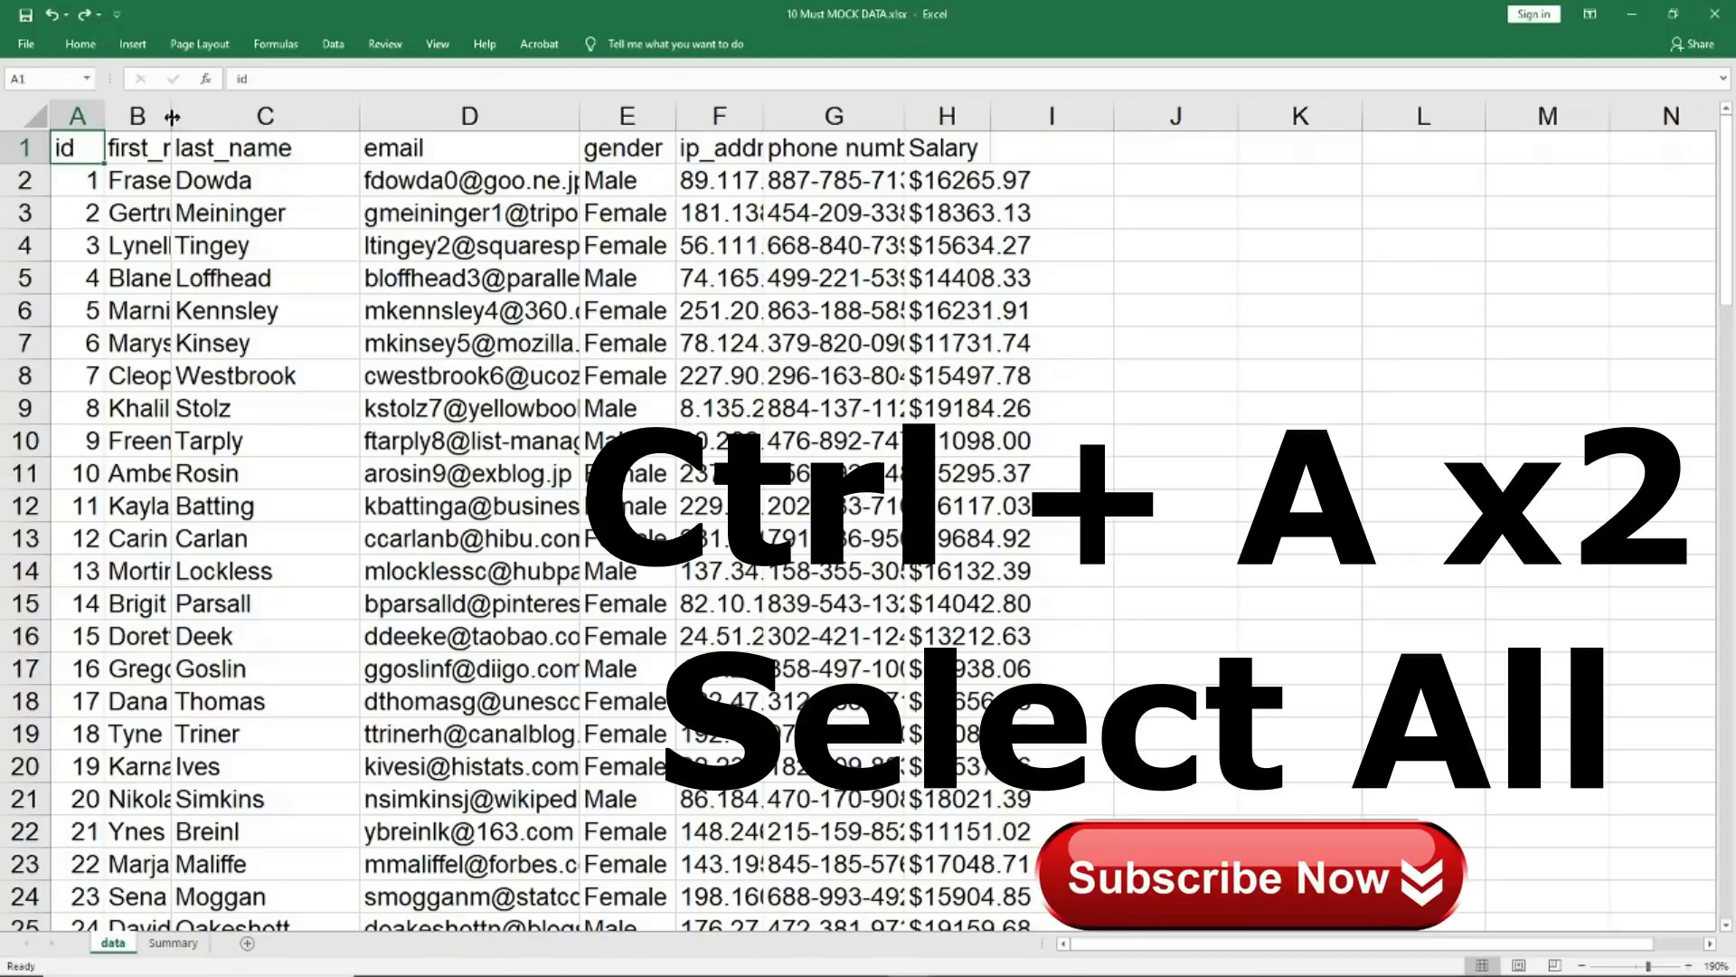
# Select every cell of the data sheet, look through to the last records, and return to cell A1
pyautogui.hotkey('ctrl', 'a')
pyautogui.hotkey('ctrl', 'a')
pyautogui.scroll(-20, 172, 116)
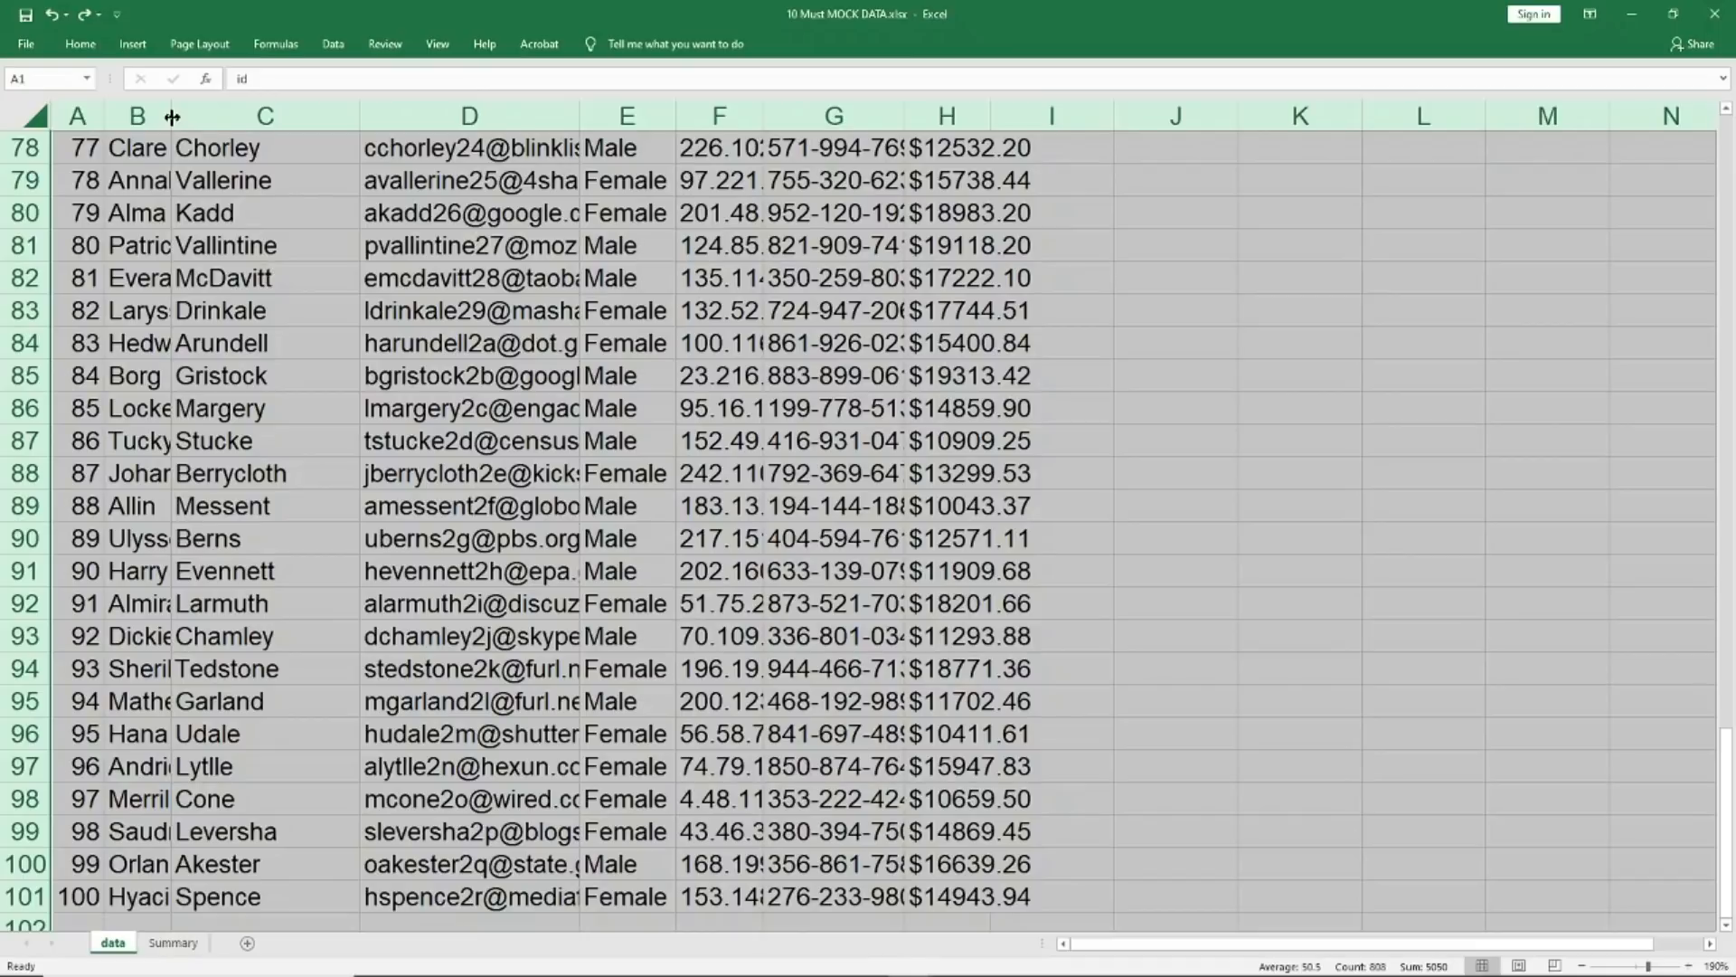
pyautogui.hotkey('ctrl', 'Home')
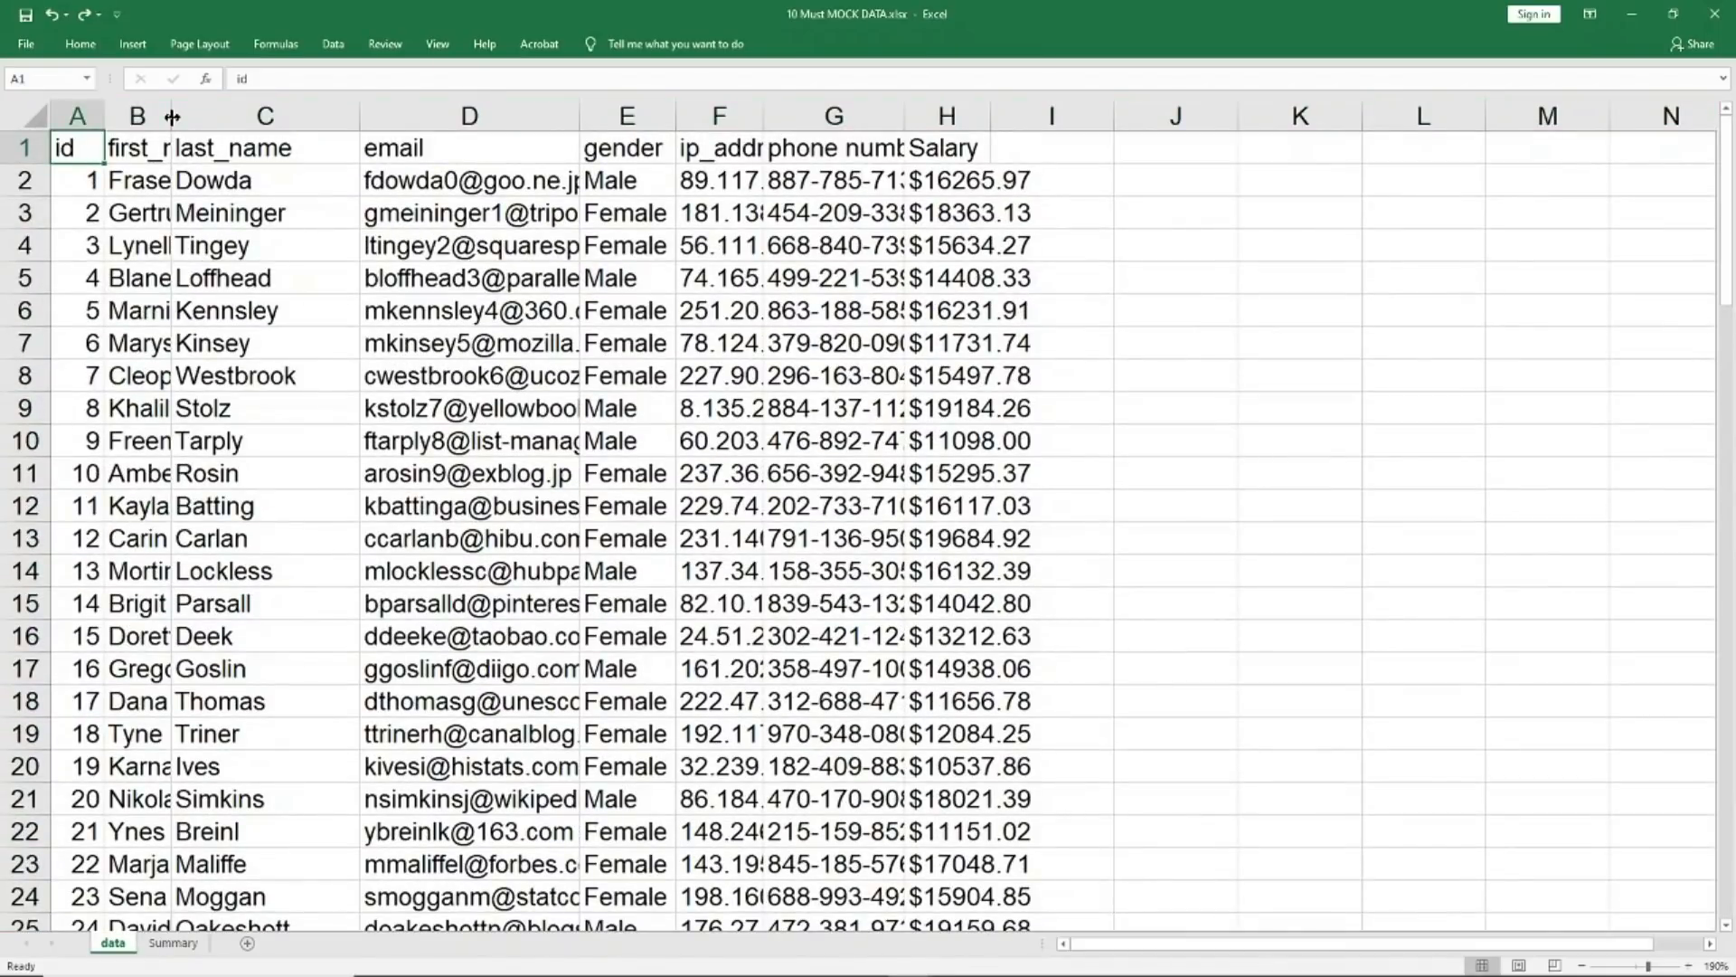
# Insert a blank row above row 11, between records 9 and 10
pyautogui.click(27, 473)
pyautogui.rightClick(36, 473)
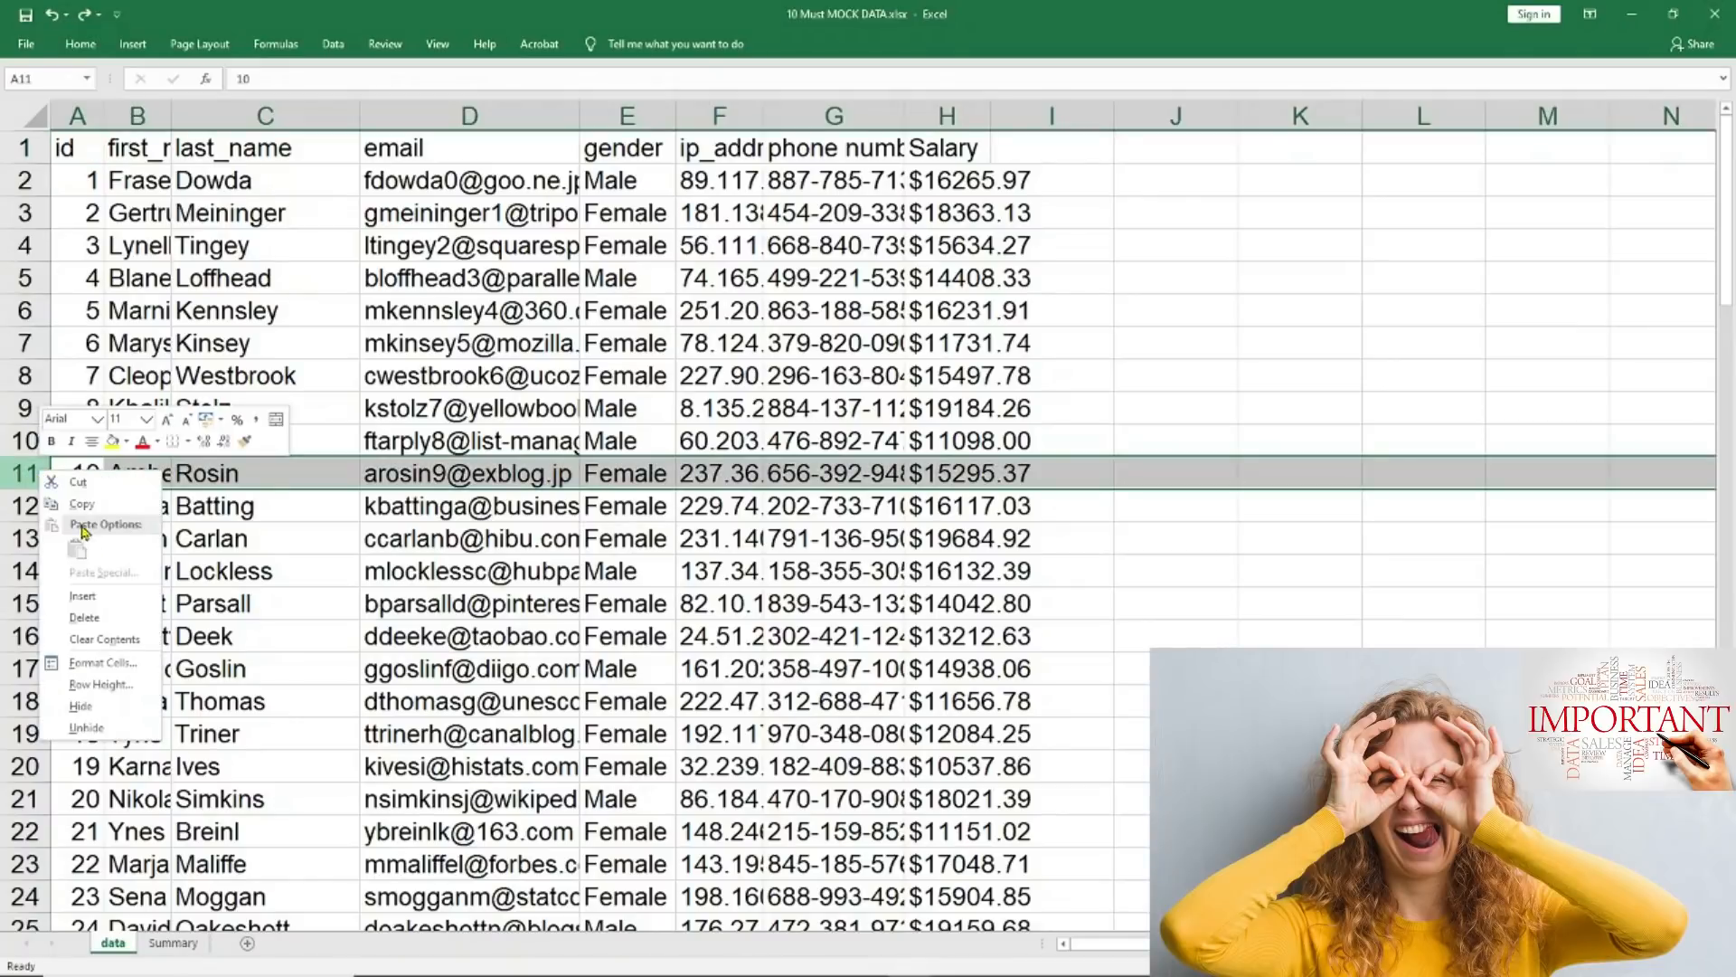
pyautogui.click(83, 596)
# Select the data block around cell C3 above the blank row, and extend the selection to the whole sheet
pyautogui.click(184, 212)
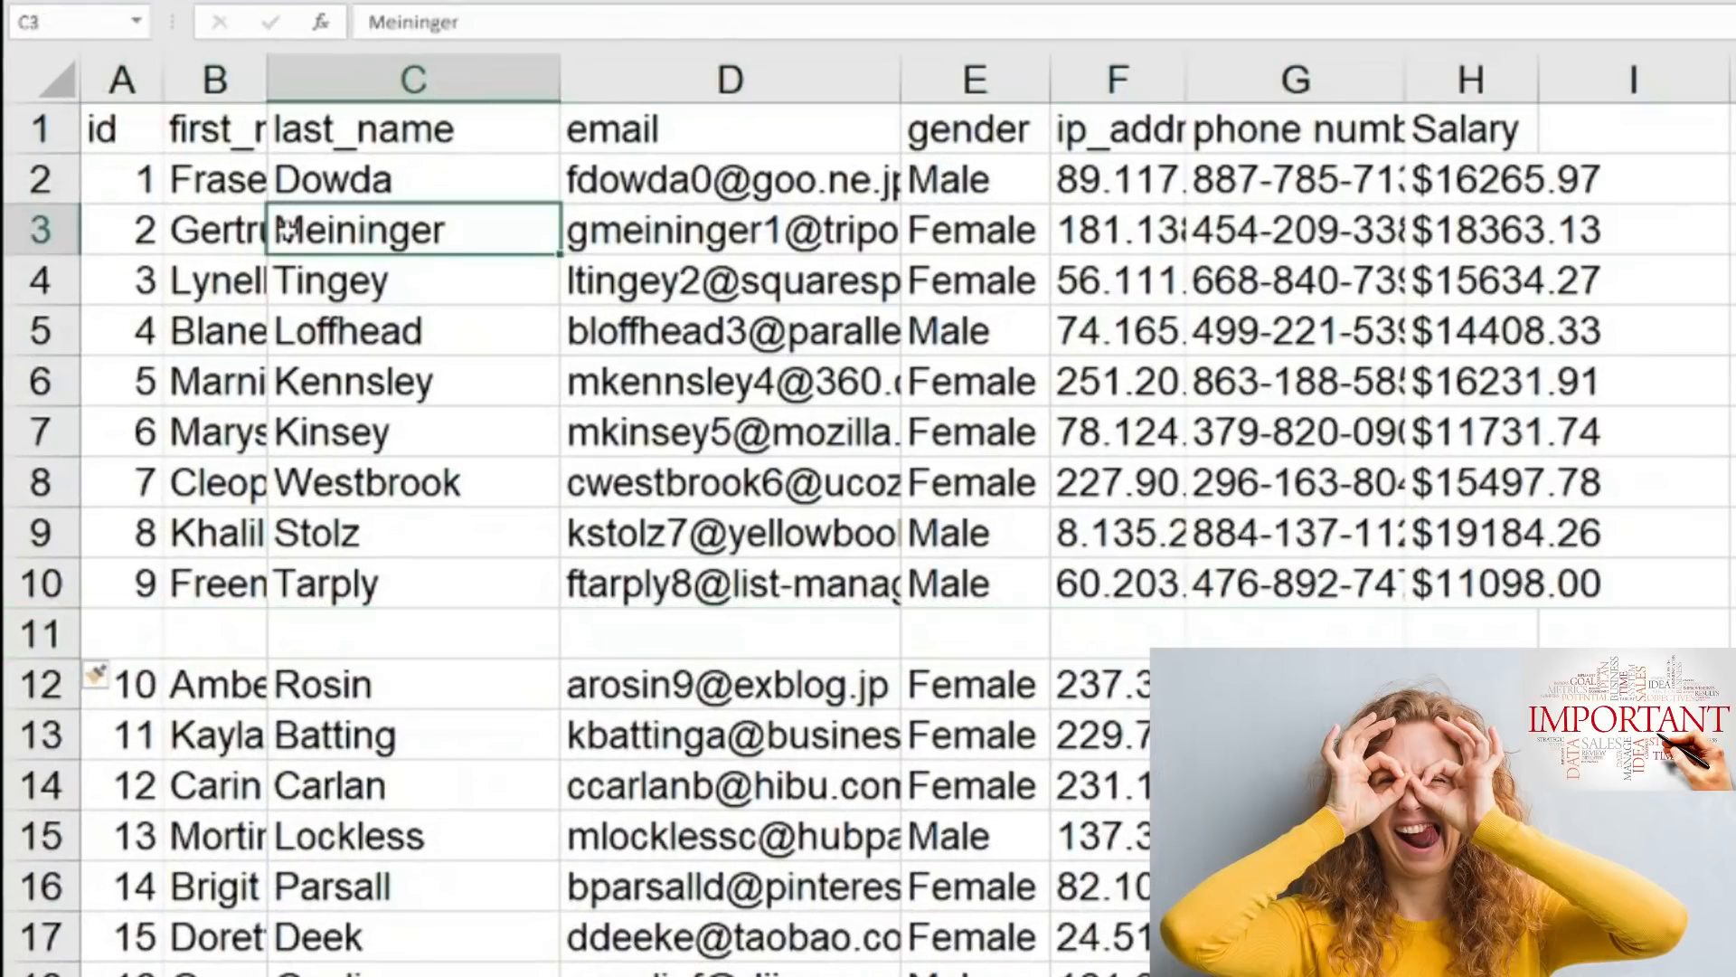
pyautogui.hotkey('ctrl', 'a')
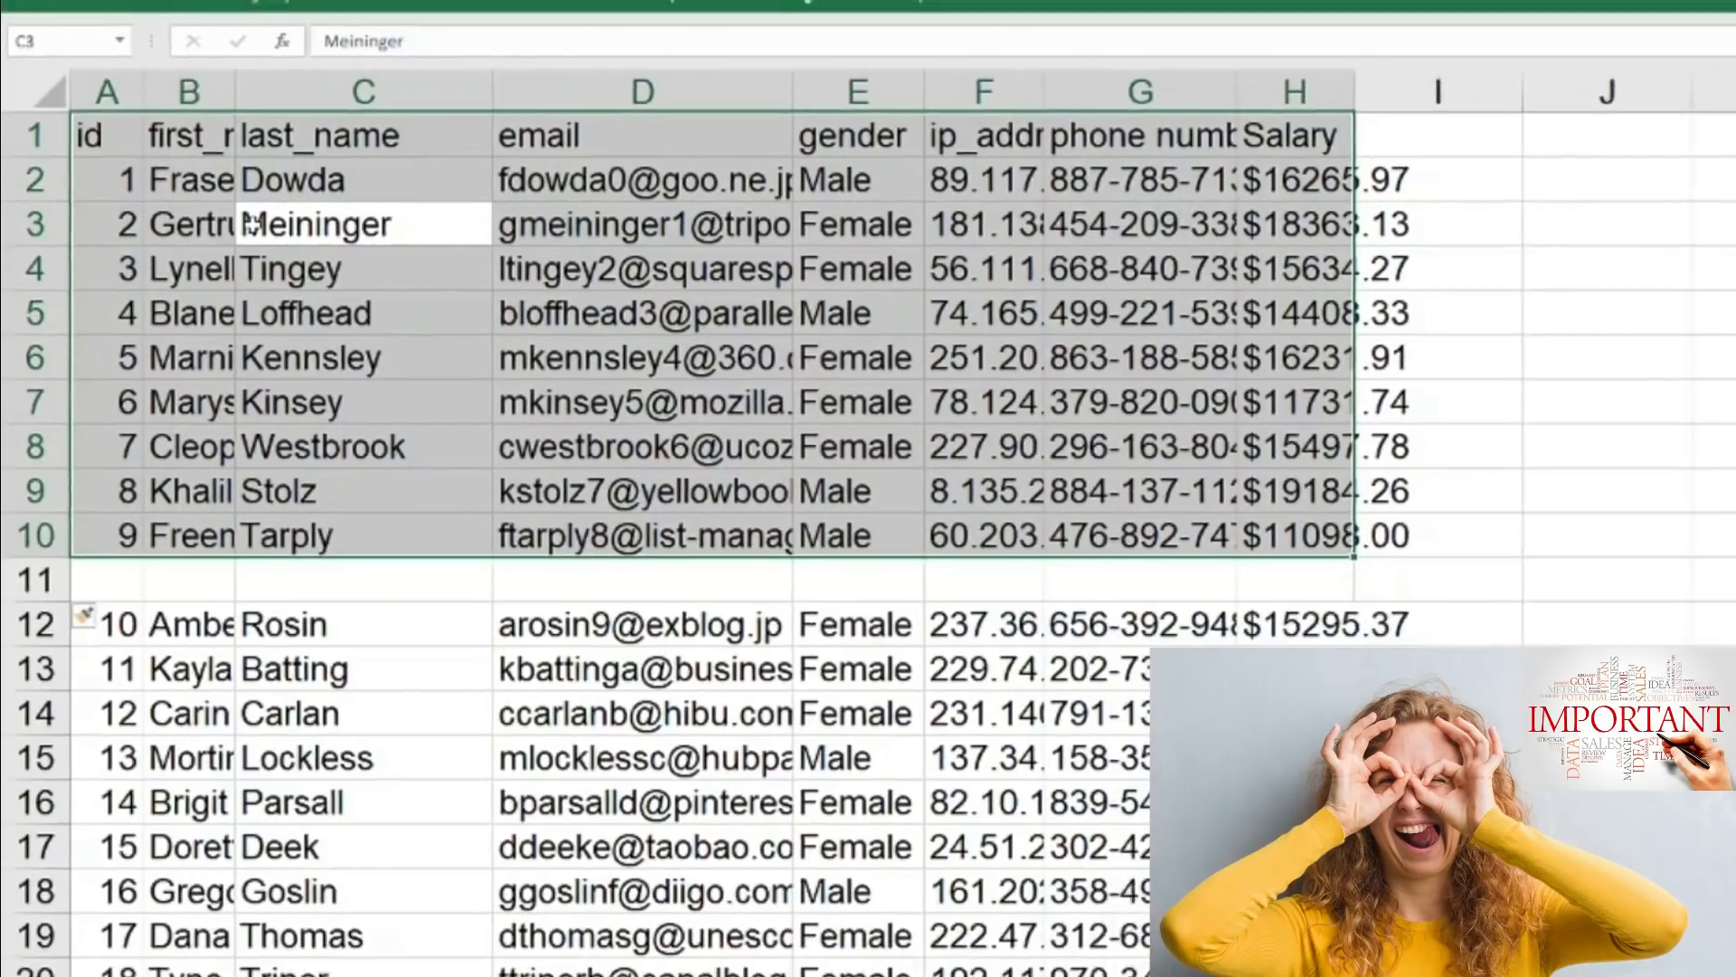
pyautogui.hotkey('ctrl', 'a')
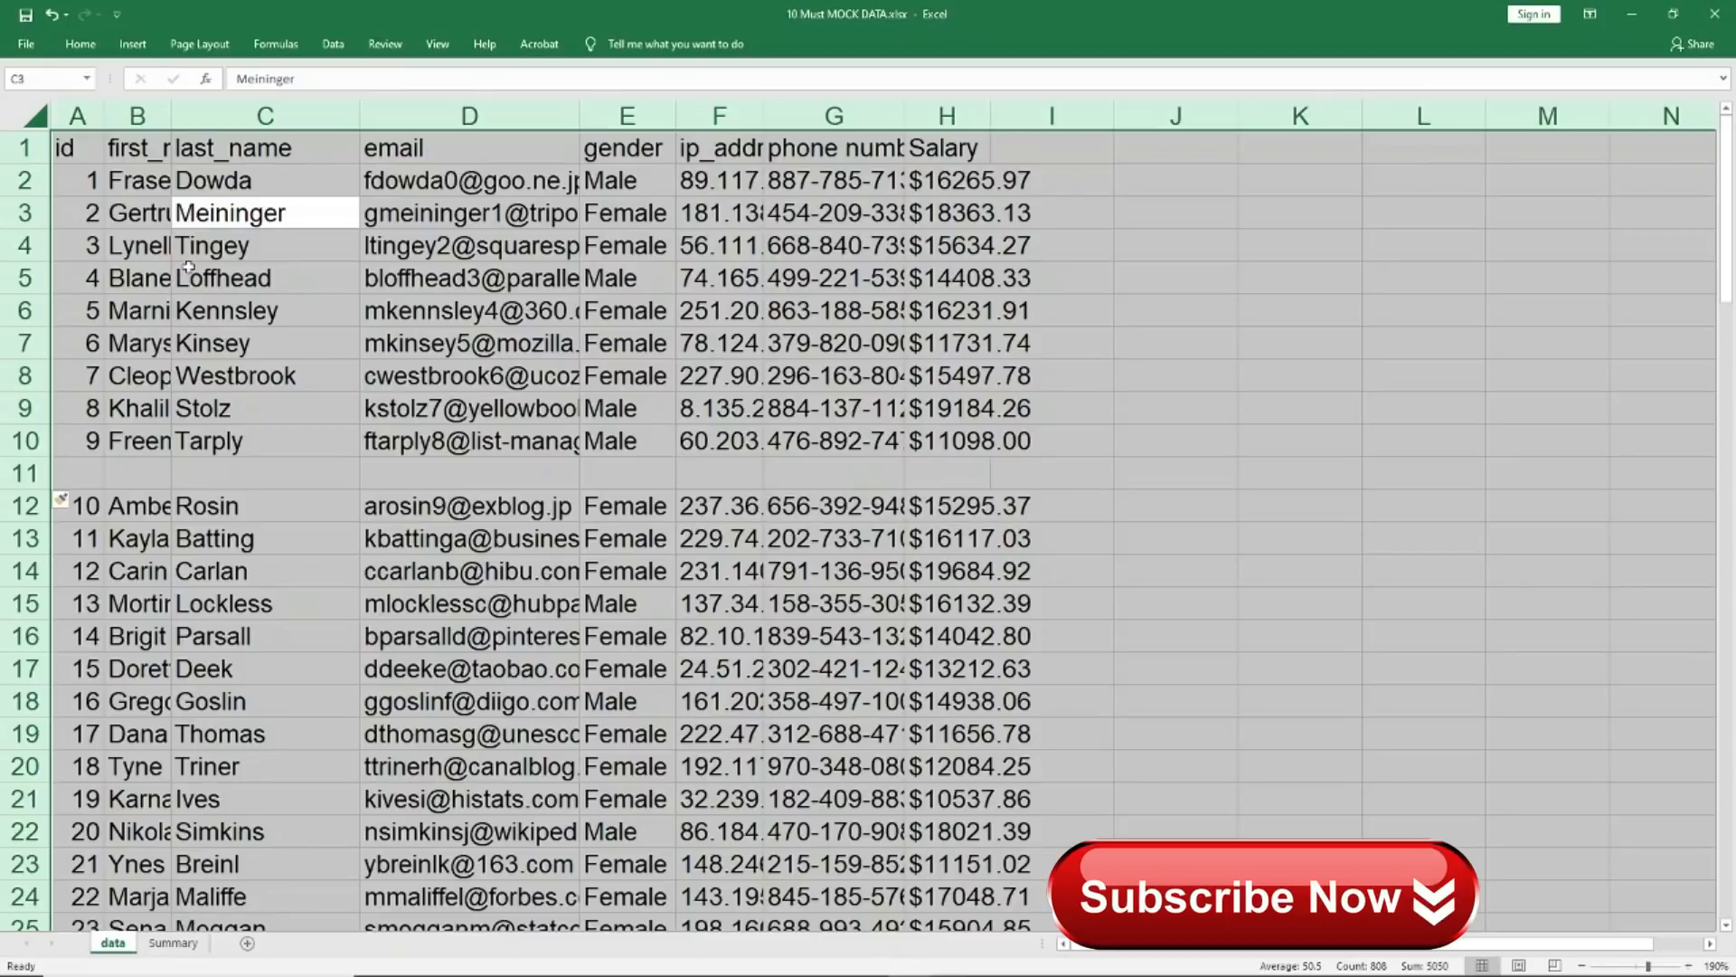
# Delete the blank row 11 between records 9 and 10
pyautogui.rightClick(28, 473)
pyautogui.click(27, 473)
pyautogui.rightClick(33, 477)
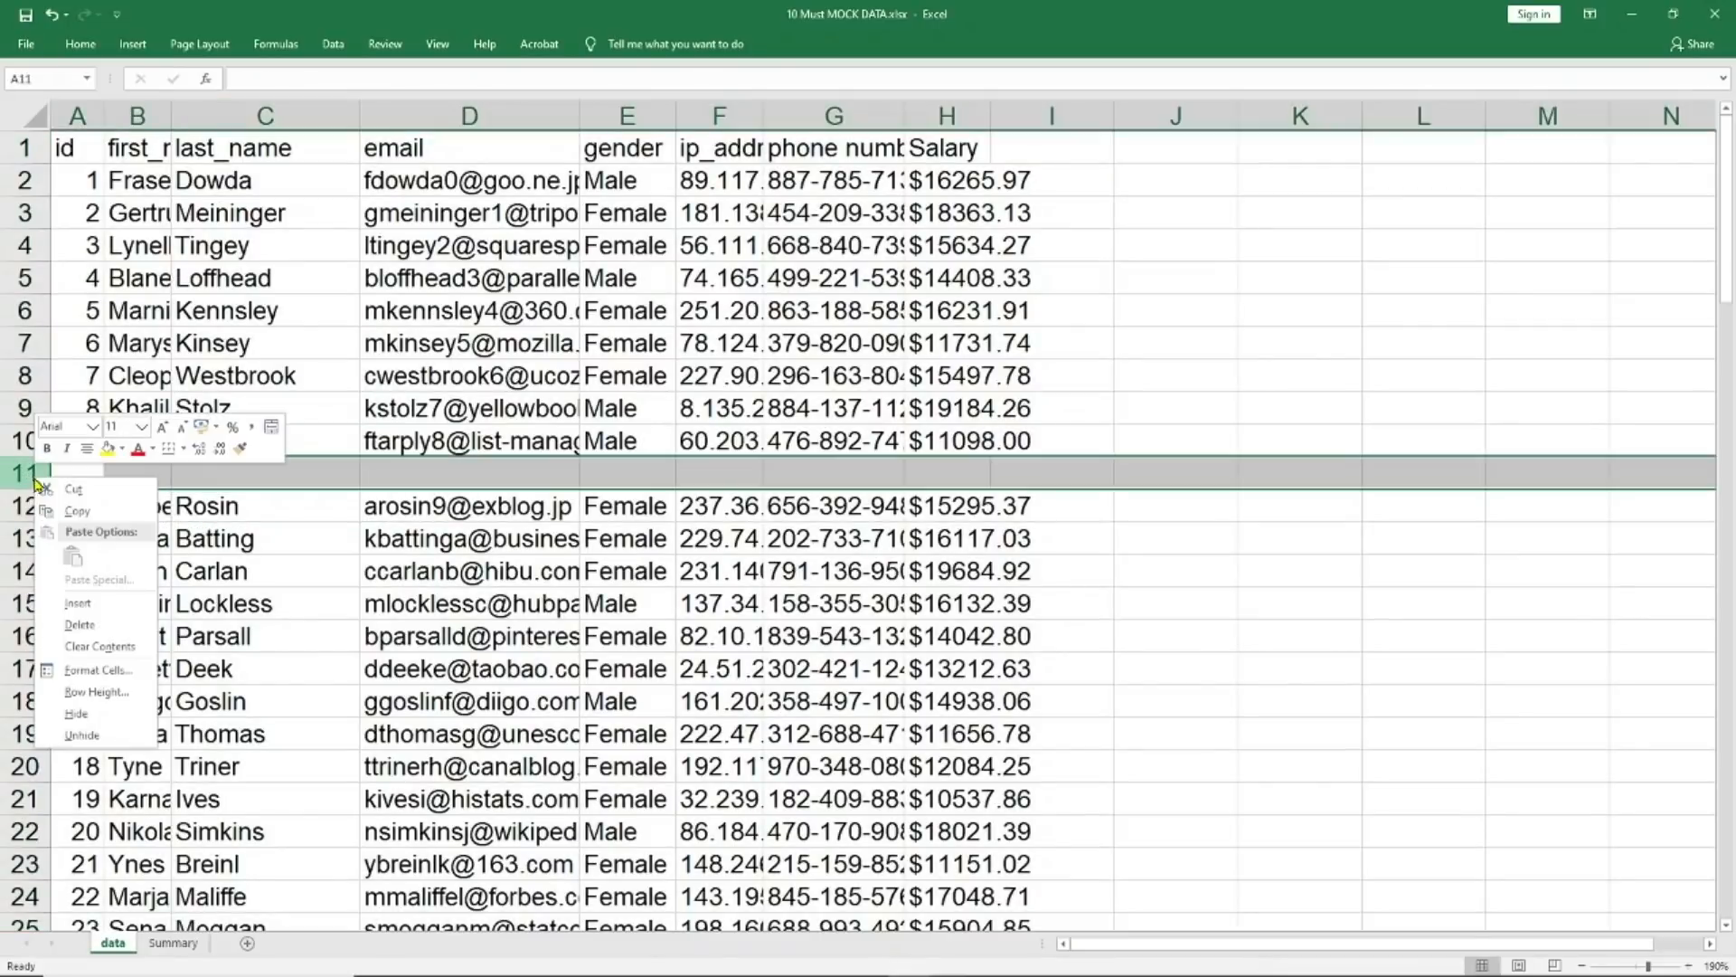
pyautogui.click(91, 624)
# Select the whole data sheet and auto-fit the width of all its columns
pyautogui.click(152, 233)
pyautogui.hotkey('ctrl', 'a')
pyautogui.hotkey('ctrl', 'a')
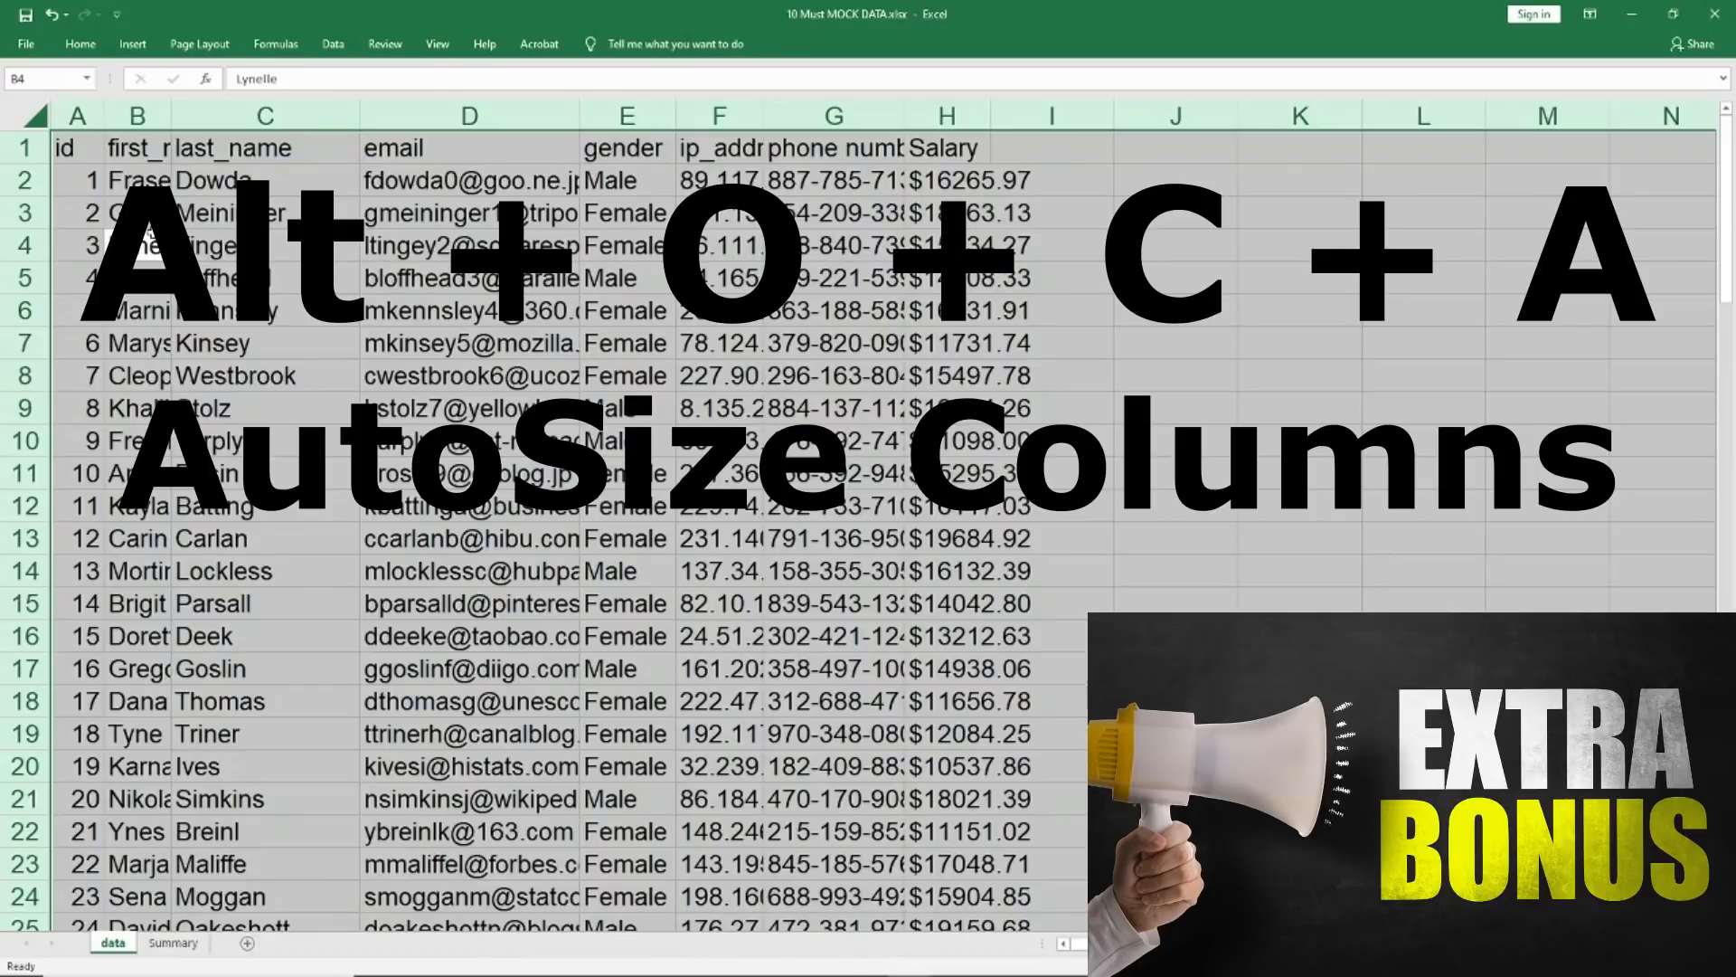
pyautogui.press('alt')
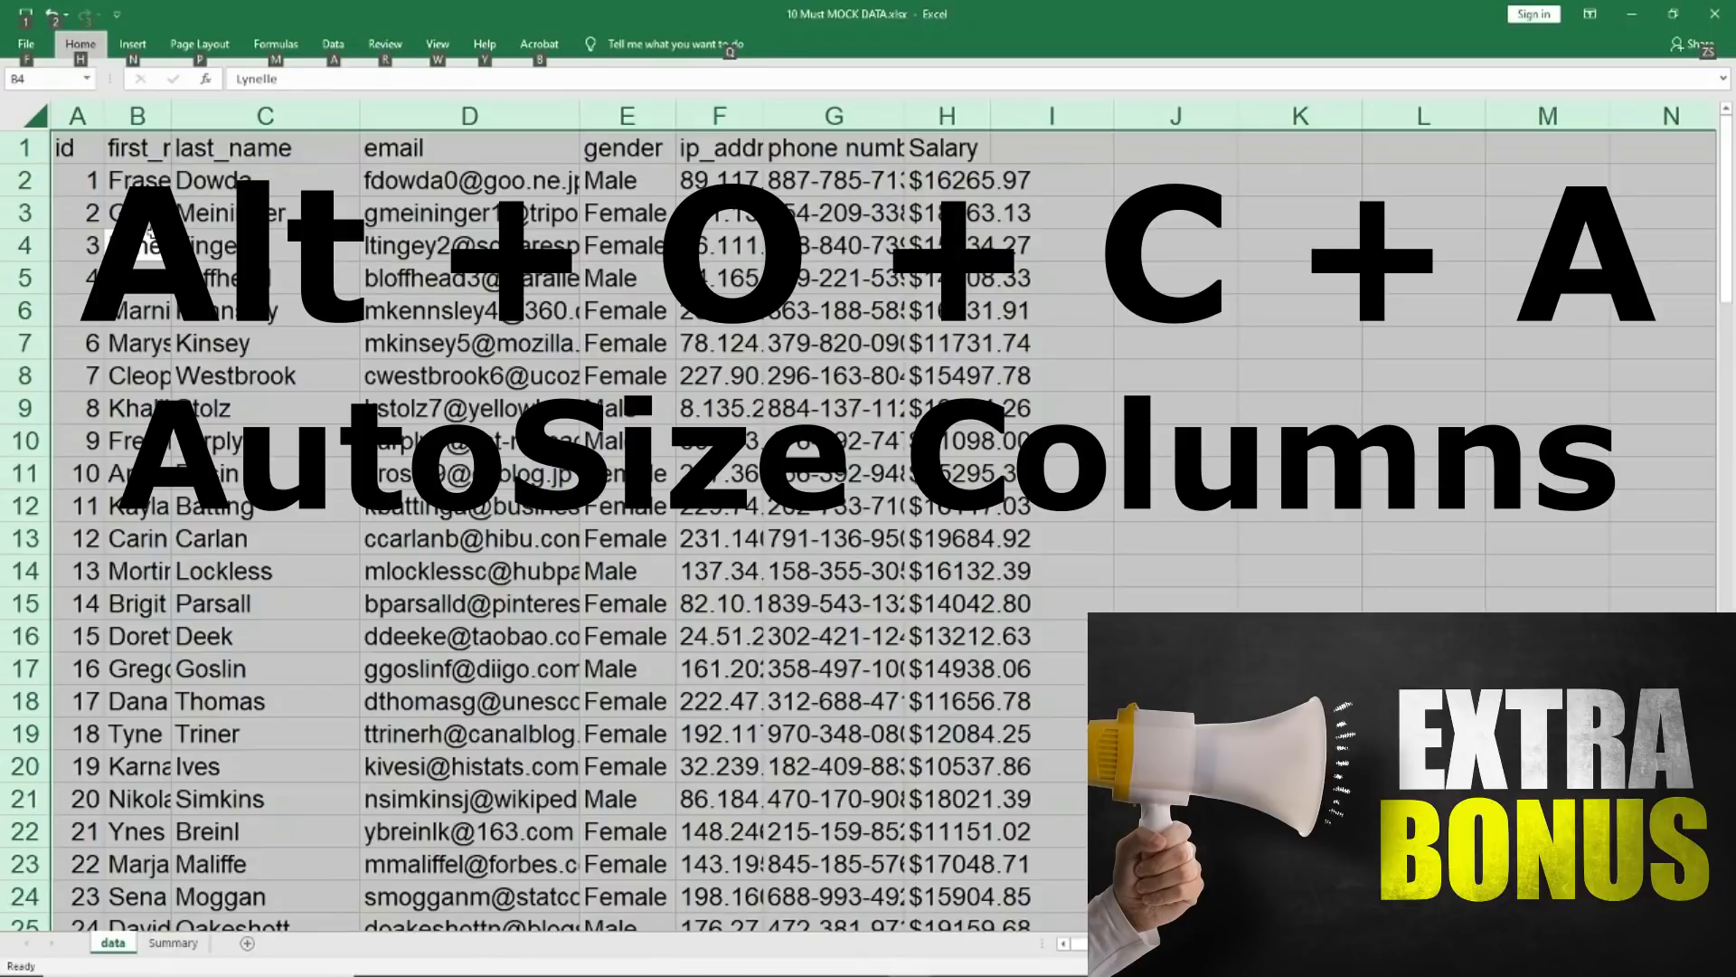
pyautogui.press('o')
pyautogui.press('a')
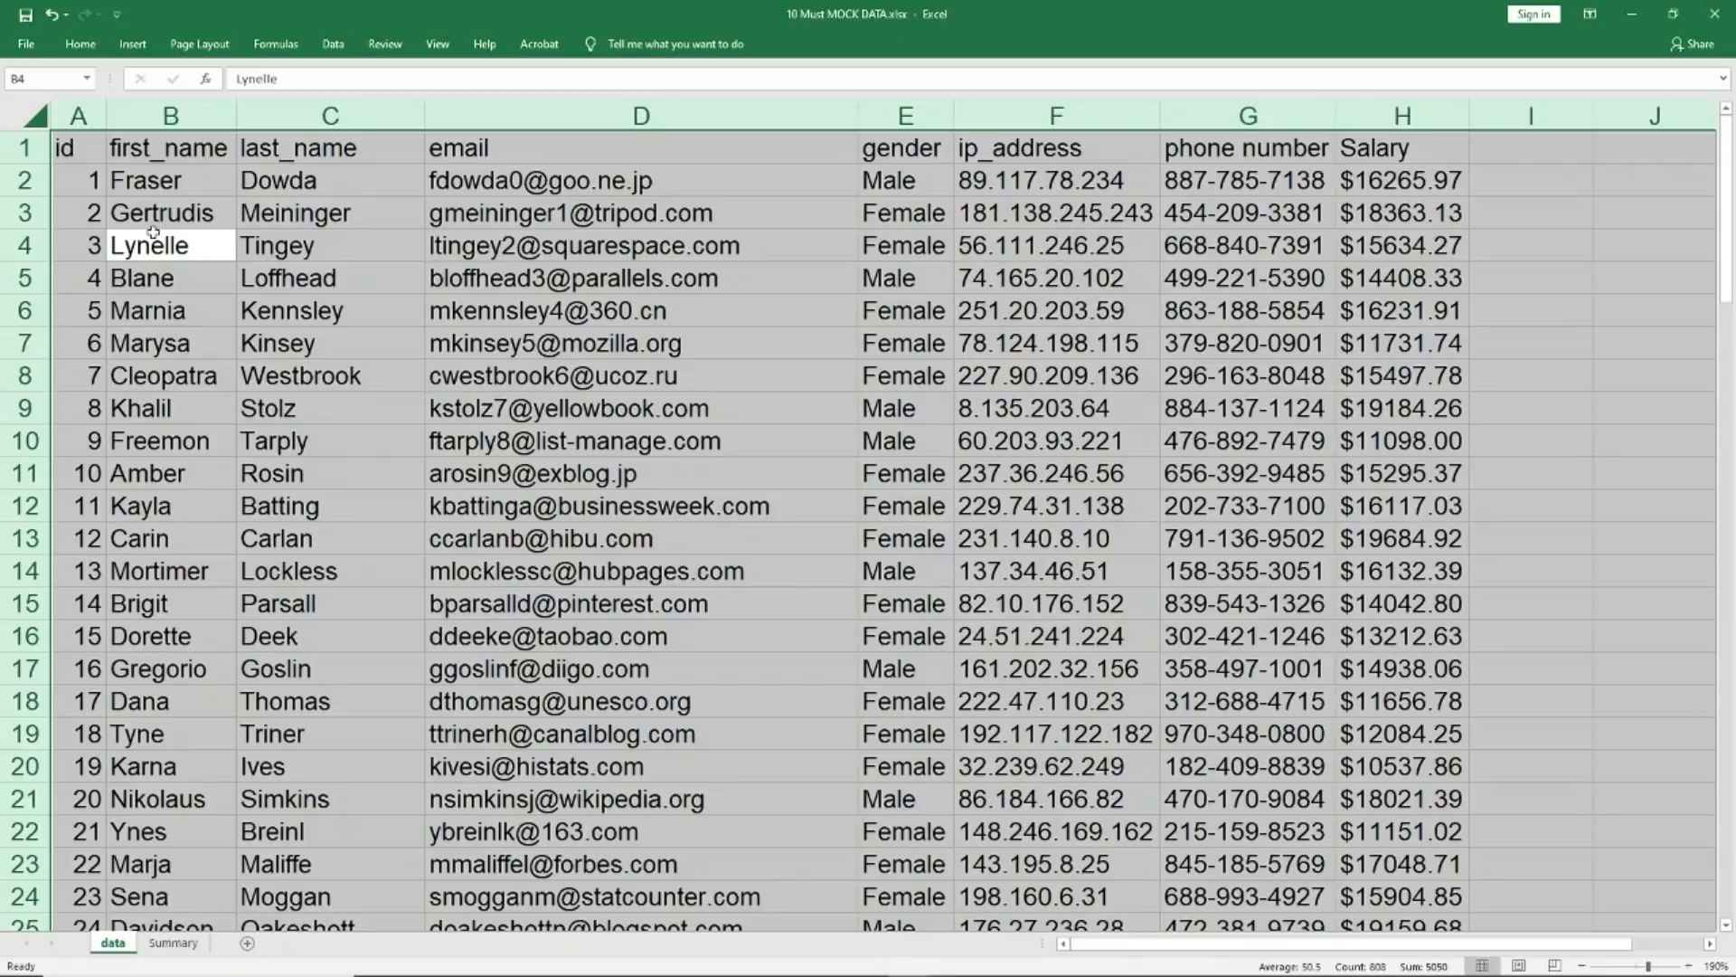
# Apply all borders to the complete data range A1:H101 and return to cell A1
pyautogui.press('Left')
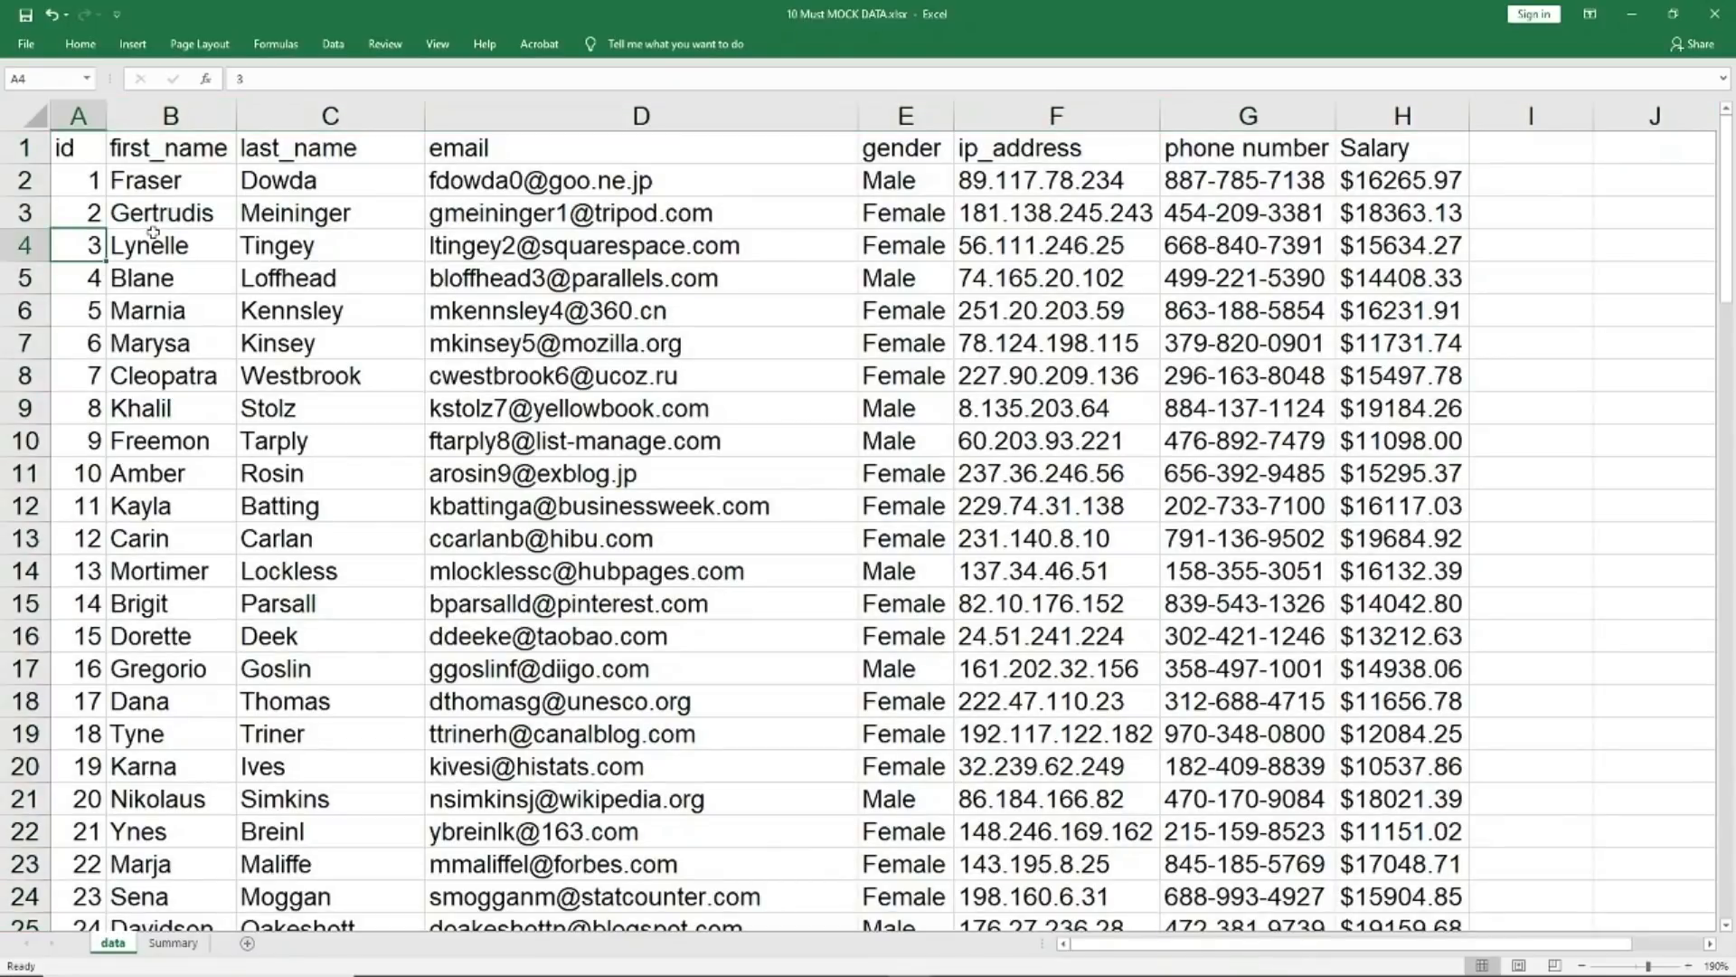
pyautogui.press('Up')
pyautogui.press('Up')
pyautogui.press('Up')
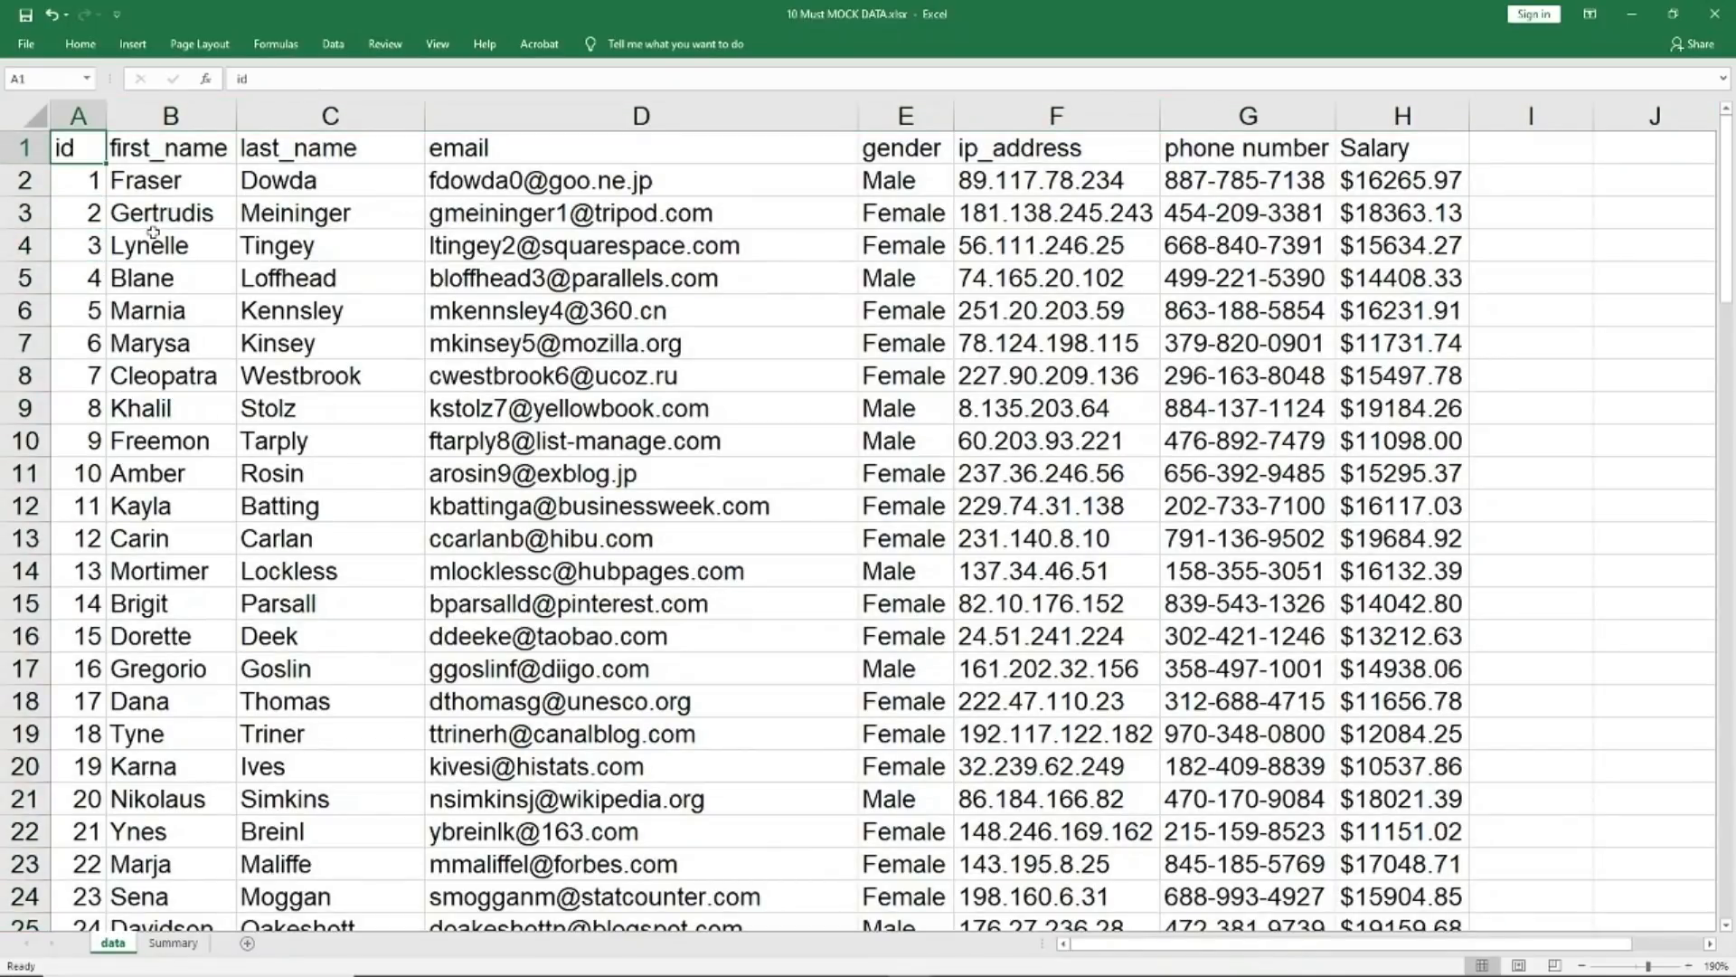
pyautogui.hotkey('ctrl', 'shift', 'End')
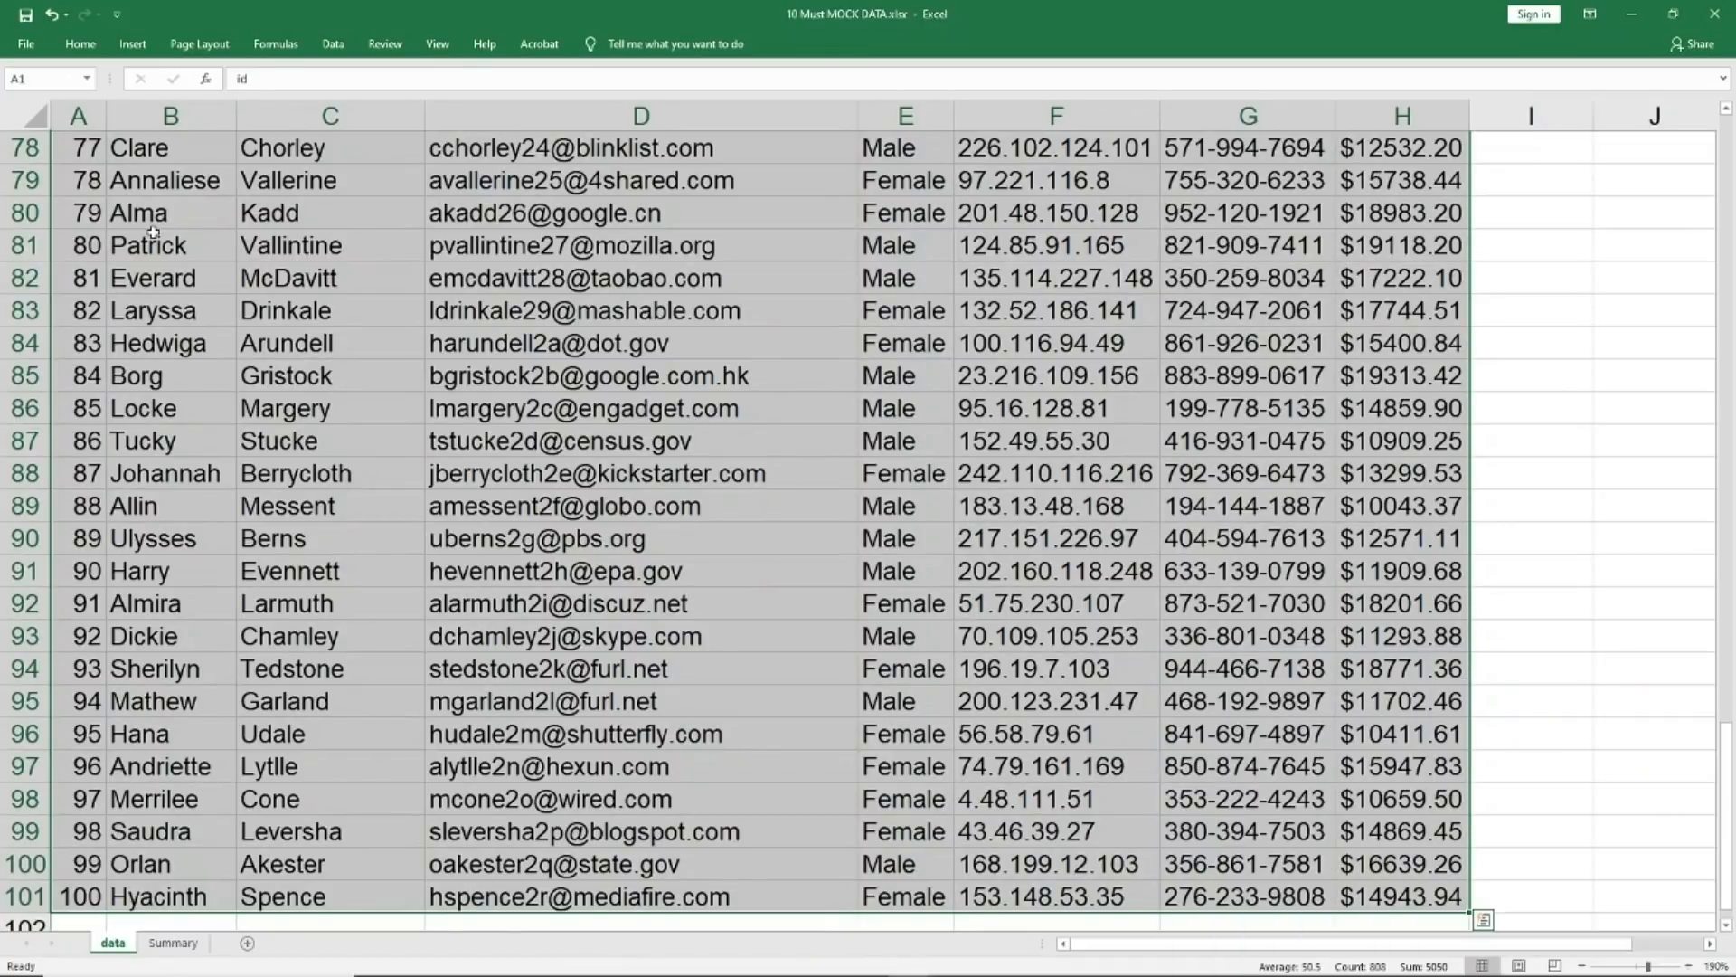
pyautogui.press('alt')
pyautogui.press('h')
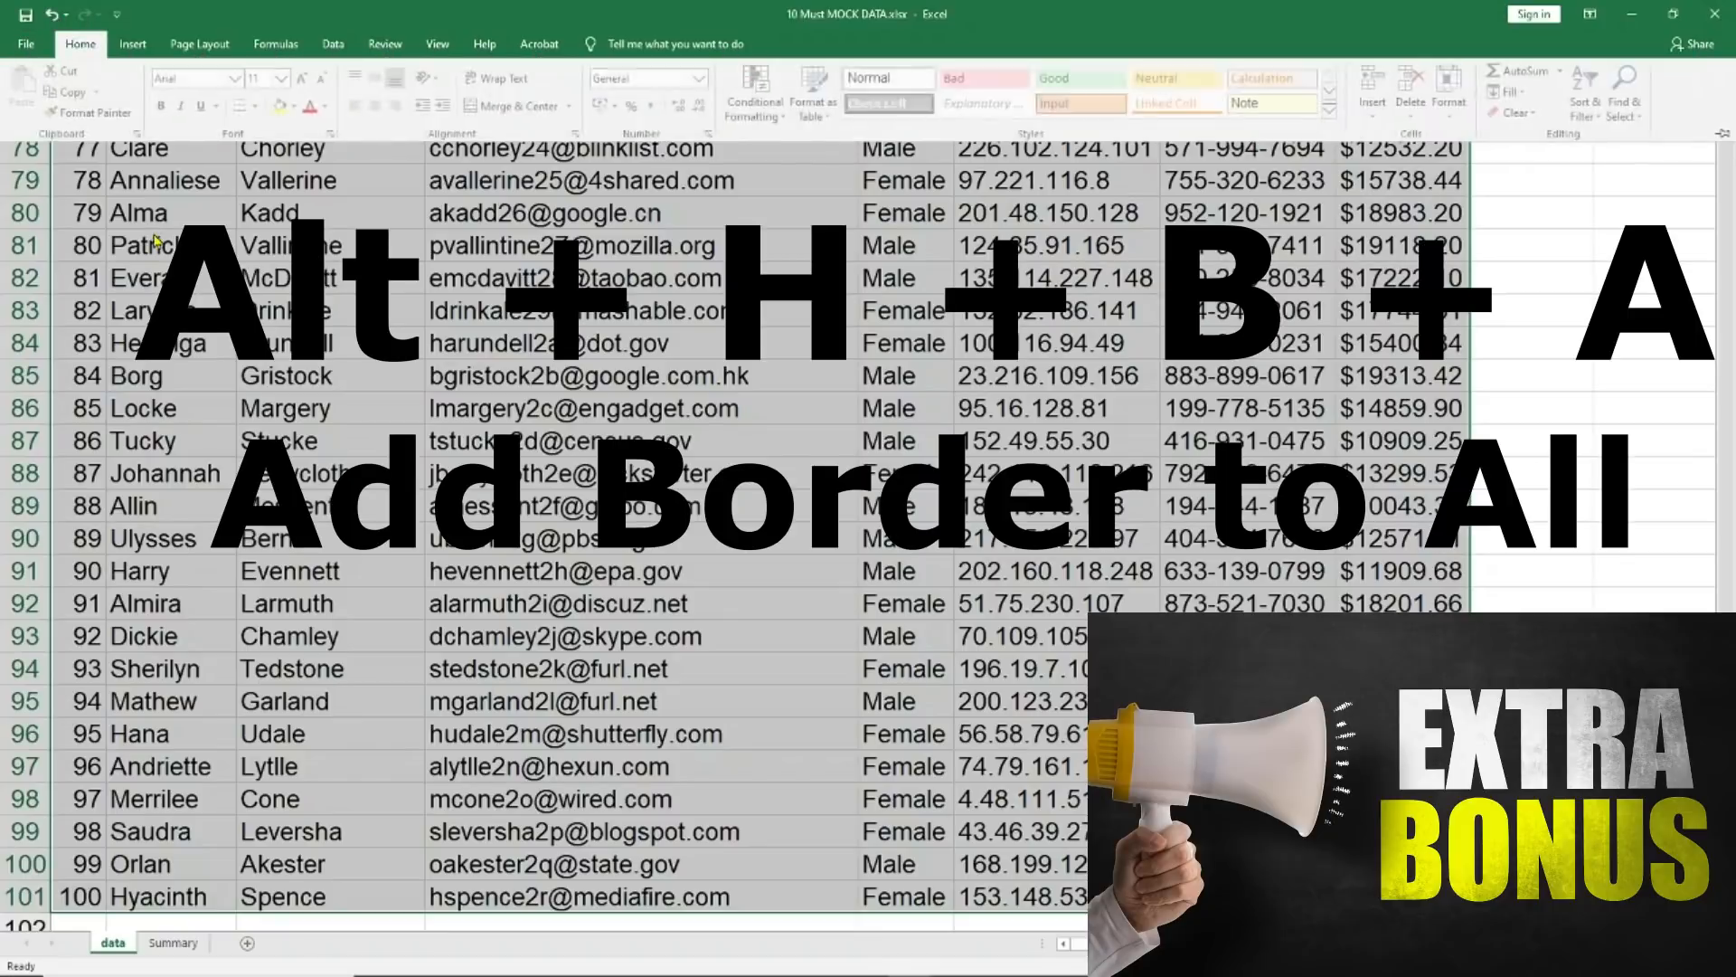
pyautogui.press('b')
pyautogui.press('a')
pyautogui.scroll(1, 154, 231)
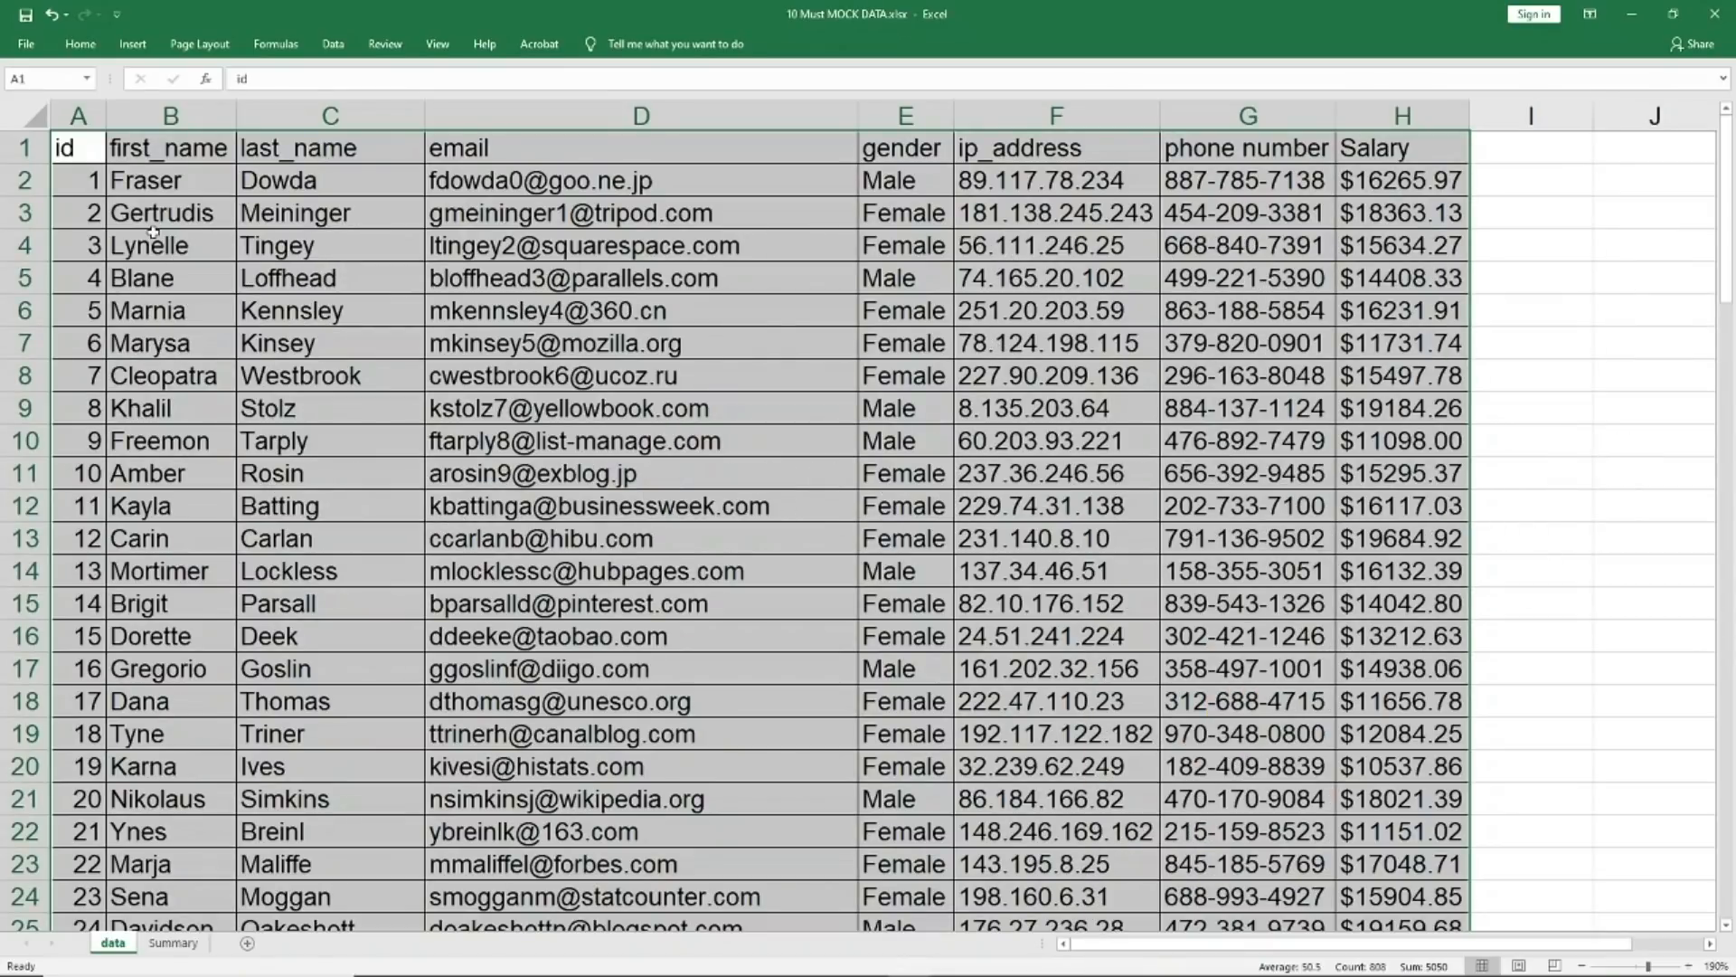
pyautogui.hotkey('ctrl', 'Home')
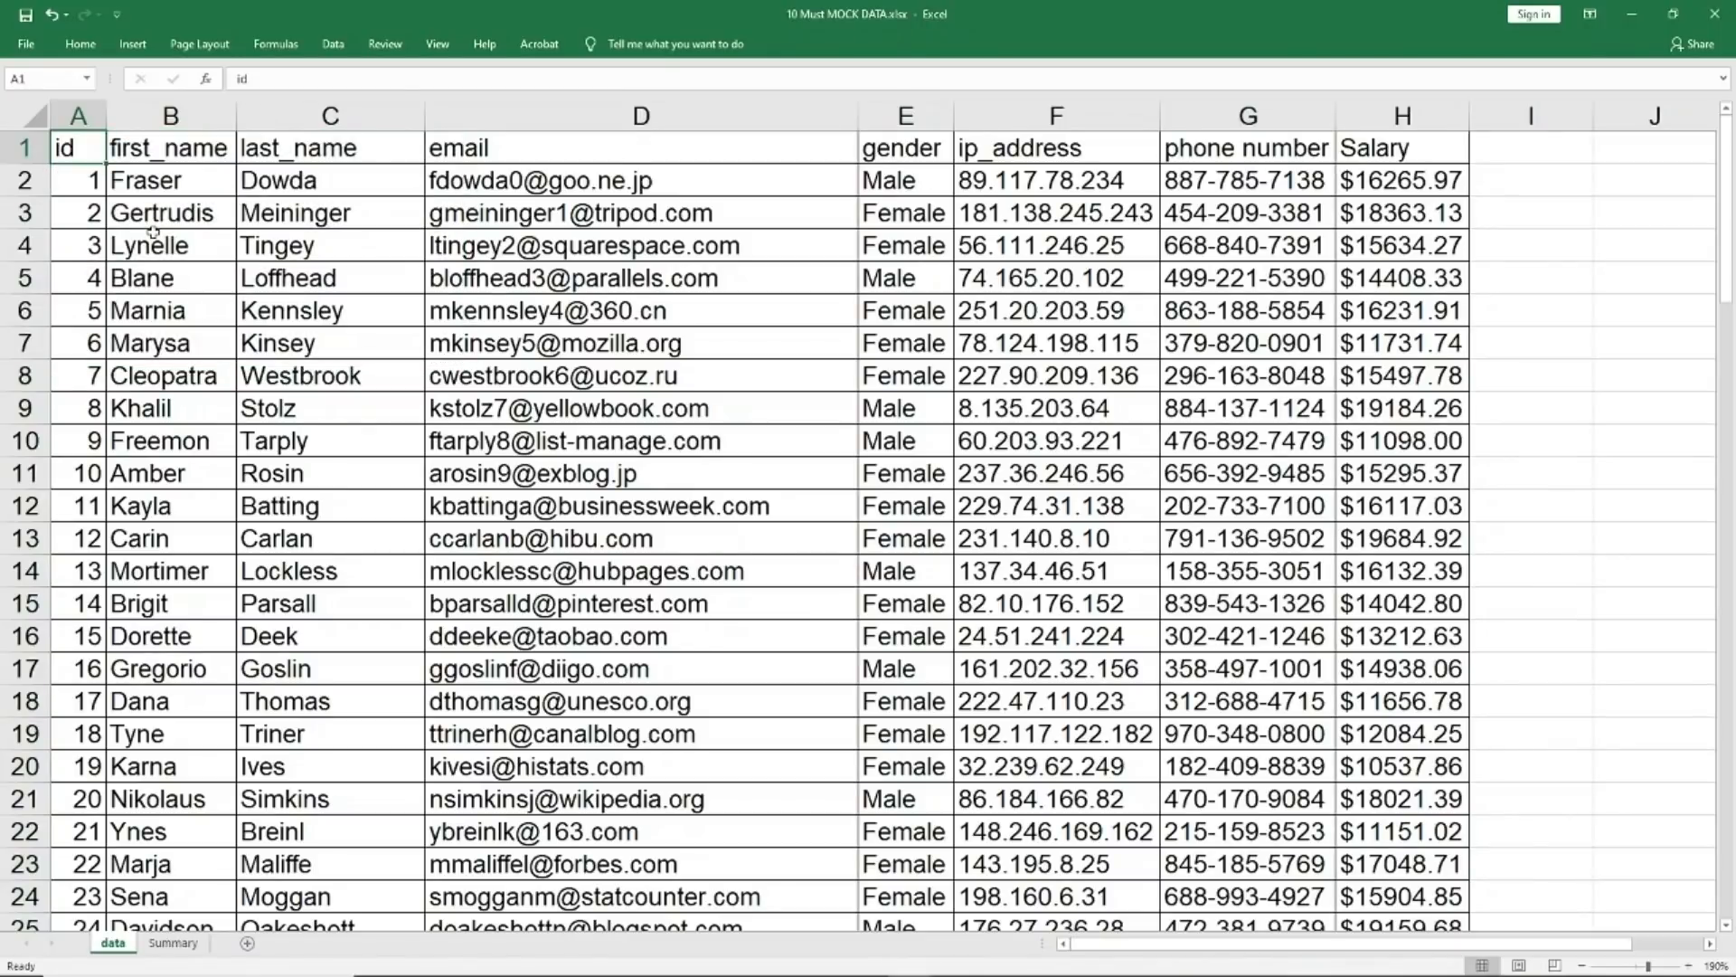
# Freeze panes at cell C2 to lock row 1 and the id and first_name columns
pyautogui.press('pagedown')
pyautogui.press('pagedown')
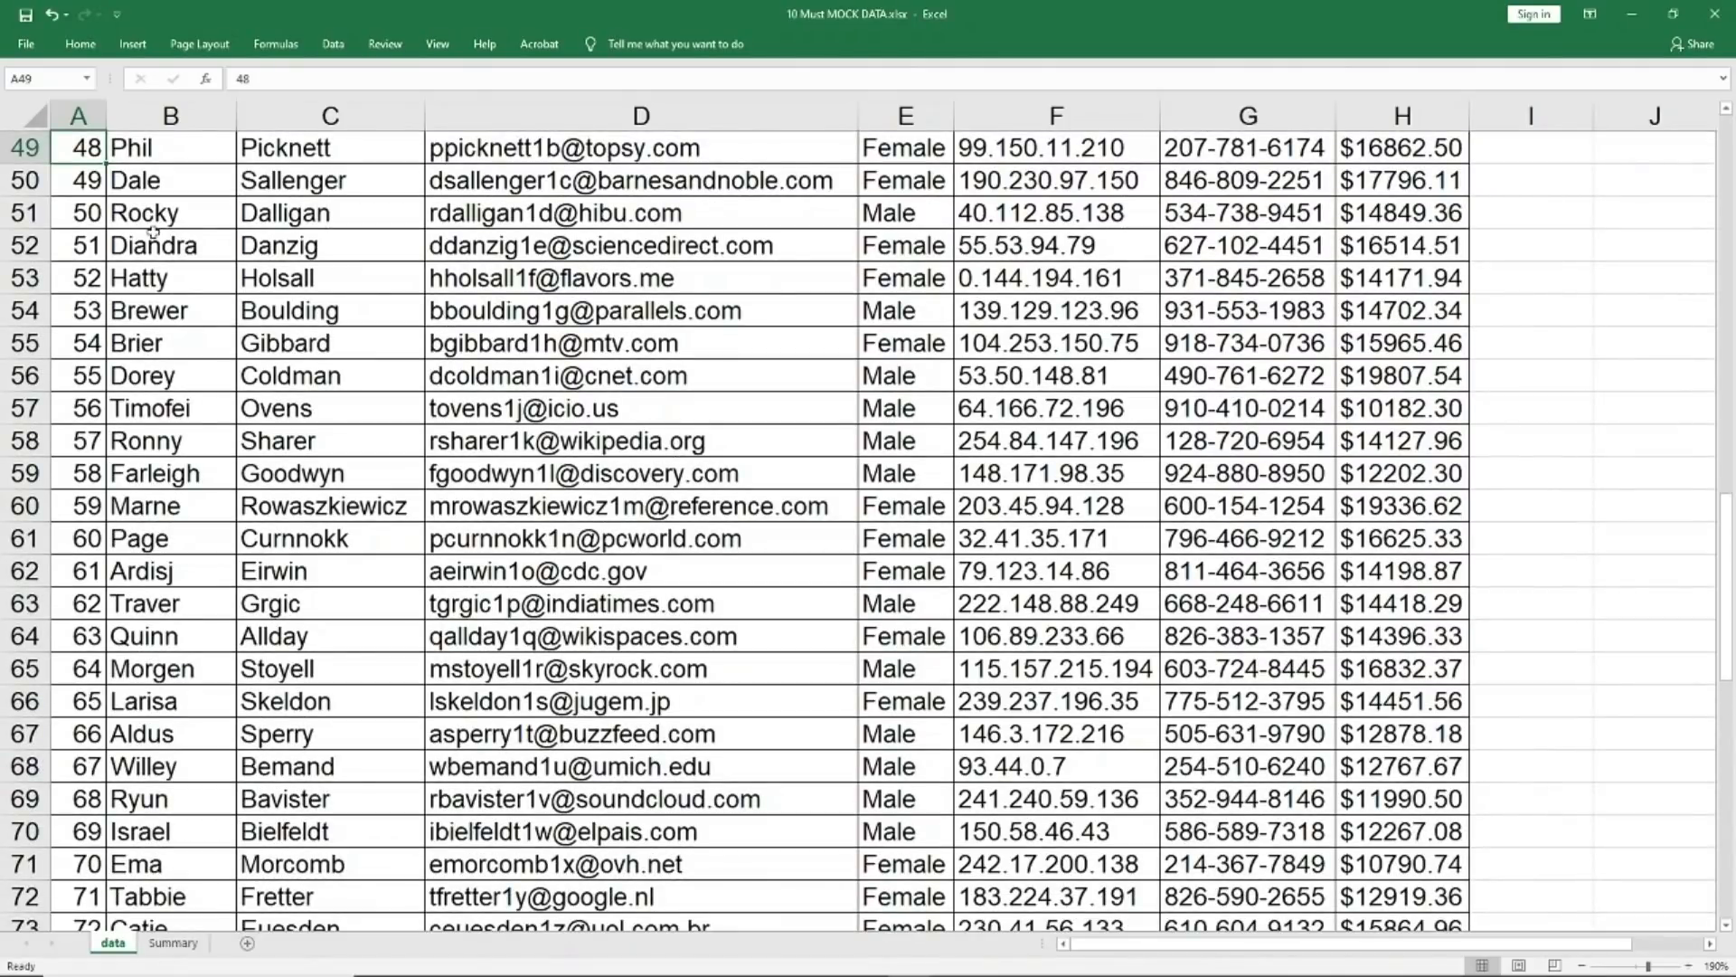
pyautogui.press('pageup')
pyautogui.press('pageup')
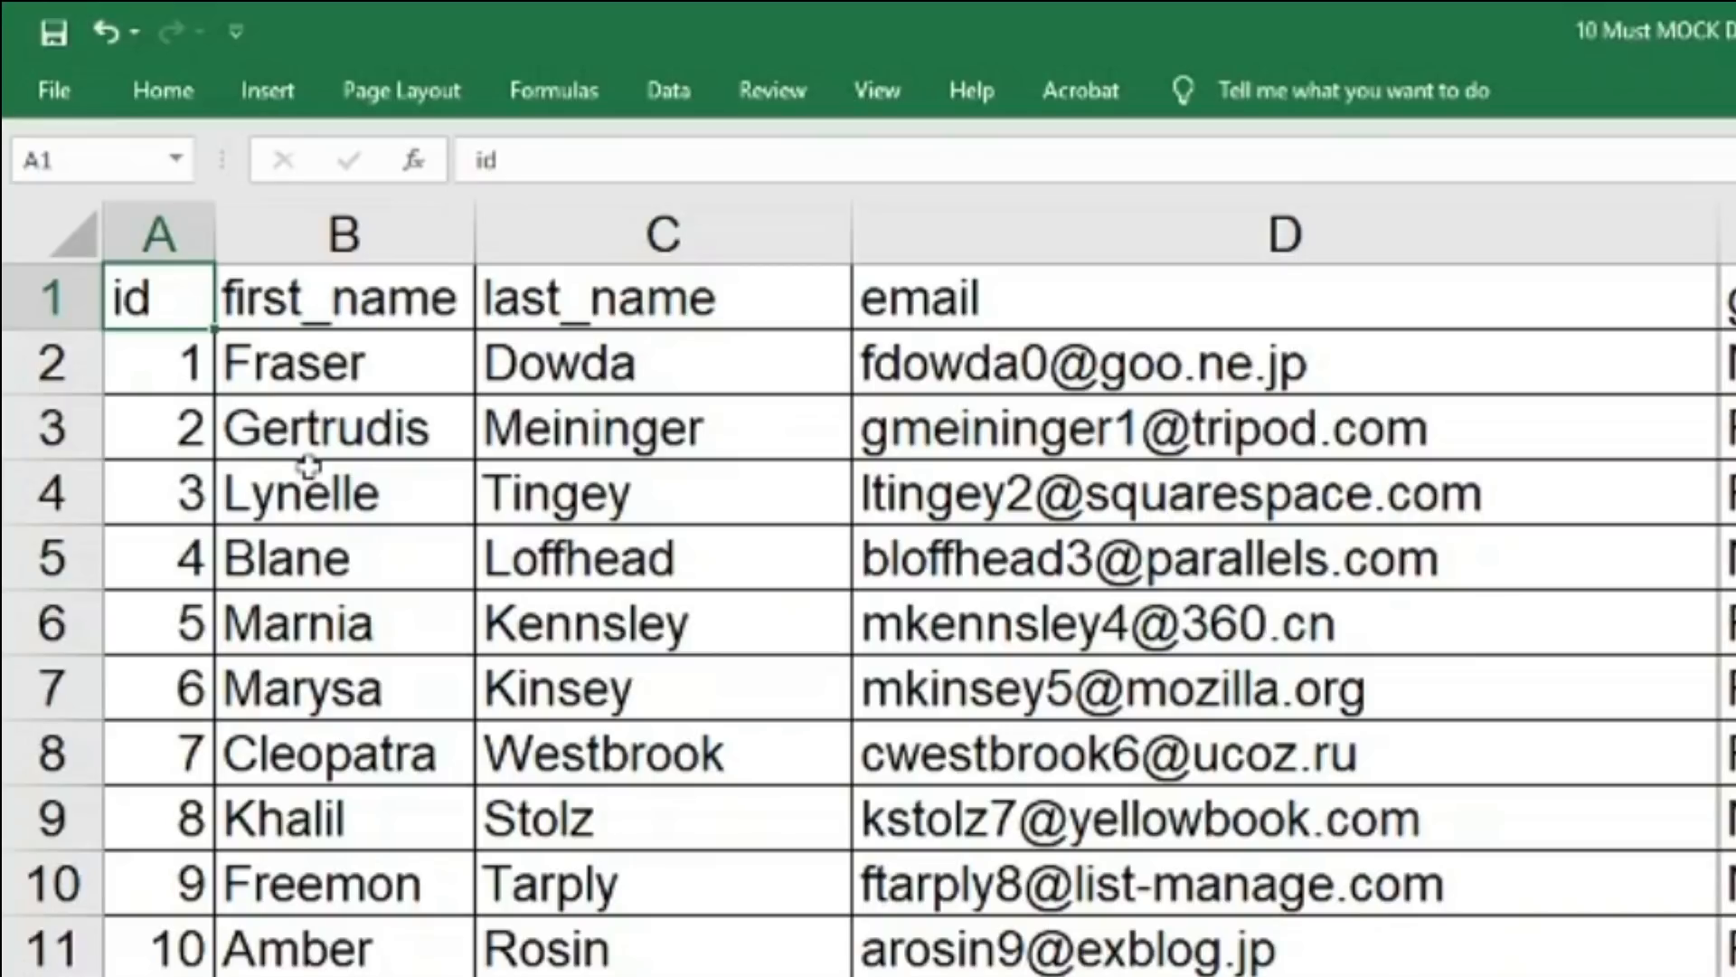
pyautogui.press('Down')
pyautogui.press('Right')
pyautogui.press('Right')
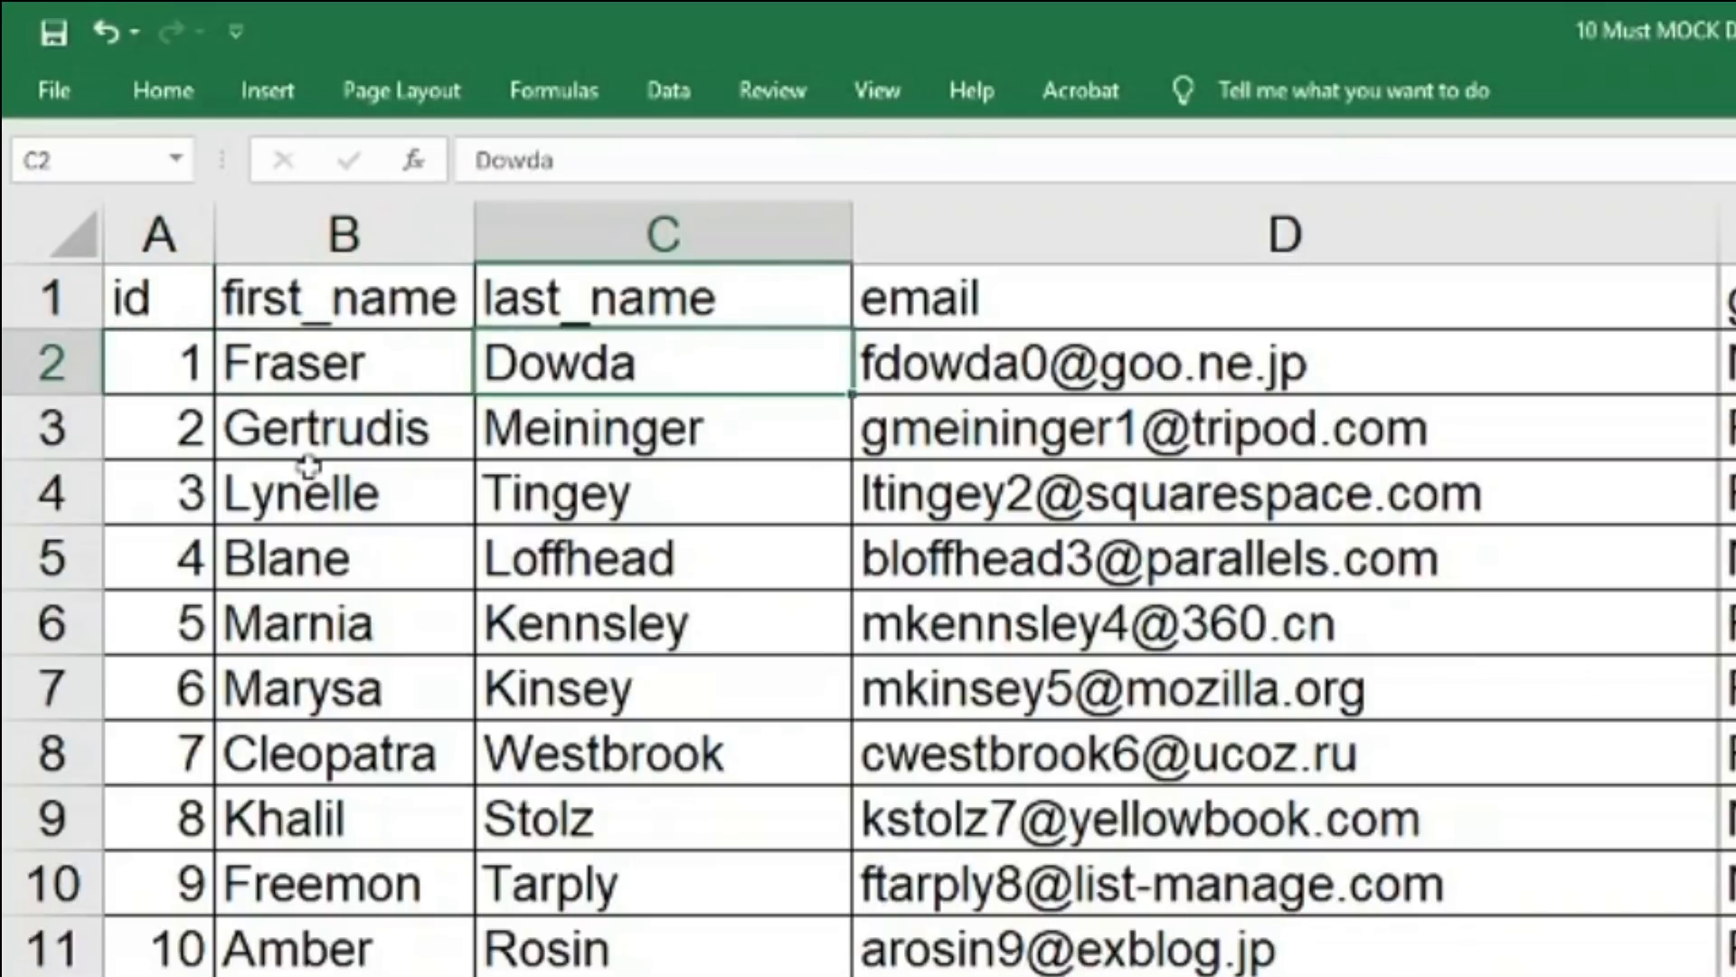
pyautogui.press('alt')
pyautogui.press('w')
pyautogui.press('f')
pyautogui.press('f')
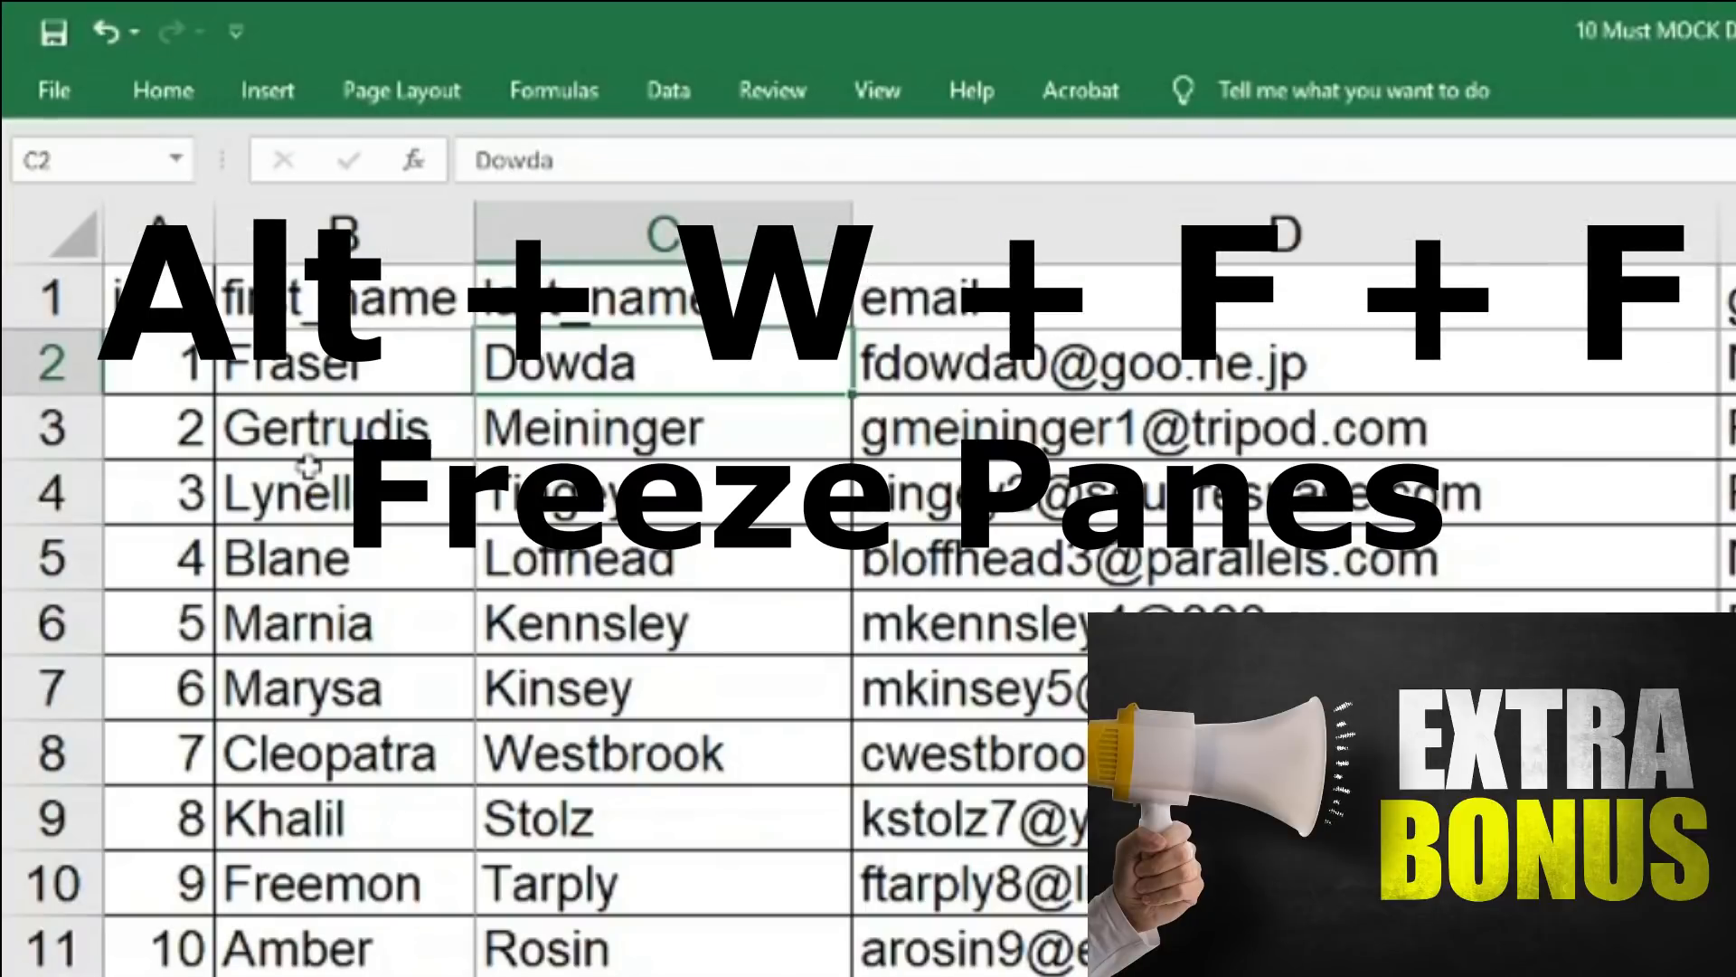
# Move down and across the sheet to check how the frozen header row and first two columns behave, returning to cell C2
pyautogui.press('Down')
pyautogui.press('Down')
pyautogui.press('Down')
pyautogui.press('Down')
pyautogui.press('Down')
pyautogui.press('Down')
pyautogui.press('Down')
pyautogui.press('Down')
pyautogui.press('Down')
pyautogui.press('Down')
pyautogui.press('Down')
pyautogui.press('Down')
pyautogui.press('Down')
pyautogui.press('Down')
pyautogui.press('Down')
pyautogui.press('Down')
pyautogui.press('Down')
pyautogui.press('Down')
pyautogui.press('Down')
pyautogui.press('Down')
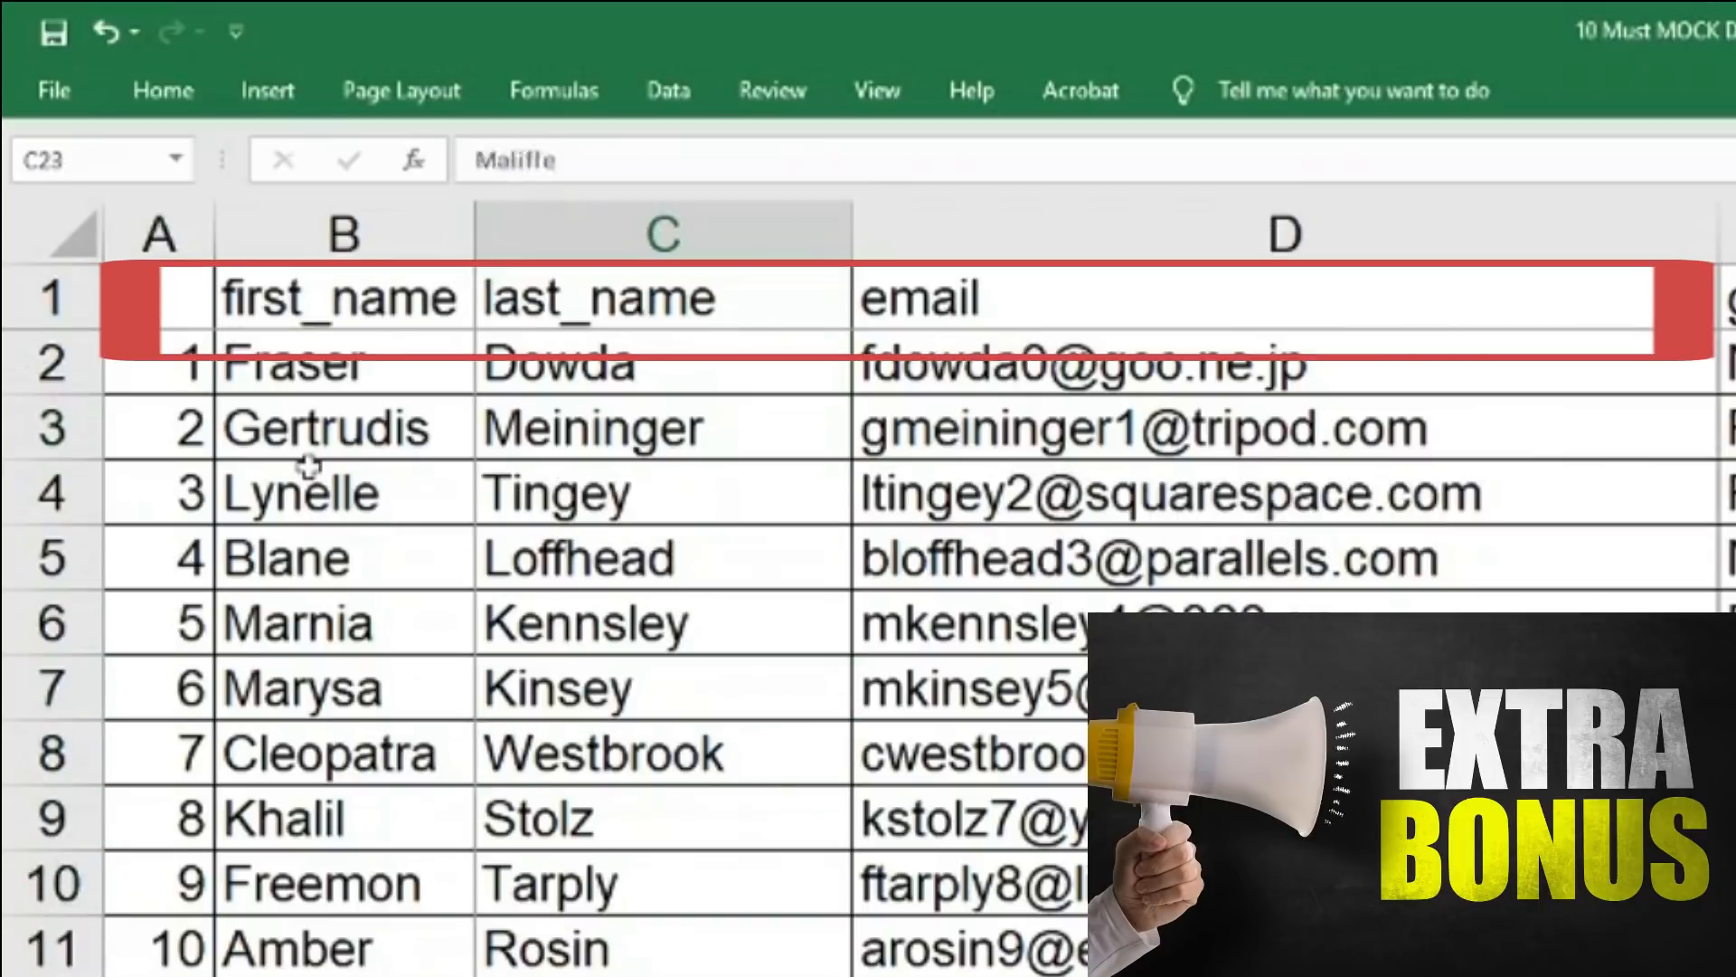
pyautogui.press('Down')
pyautogui.press('Down')
pyautogui.press('Down')
pyautogui.press('Down')
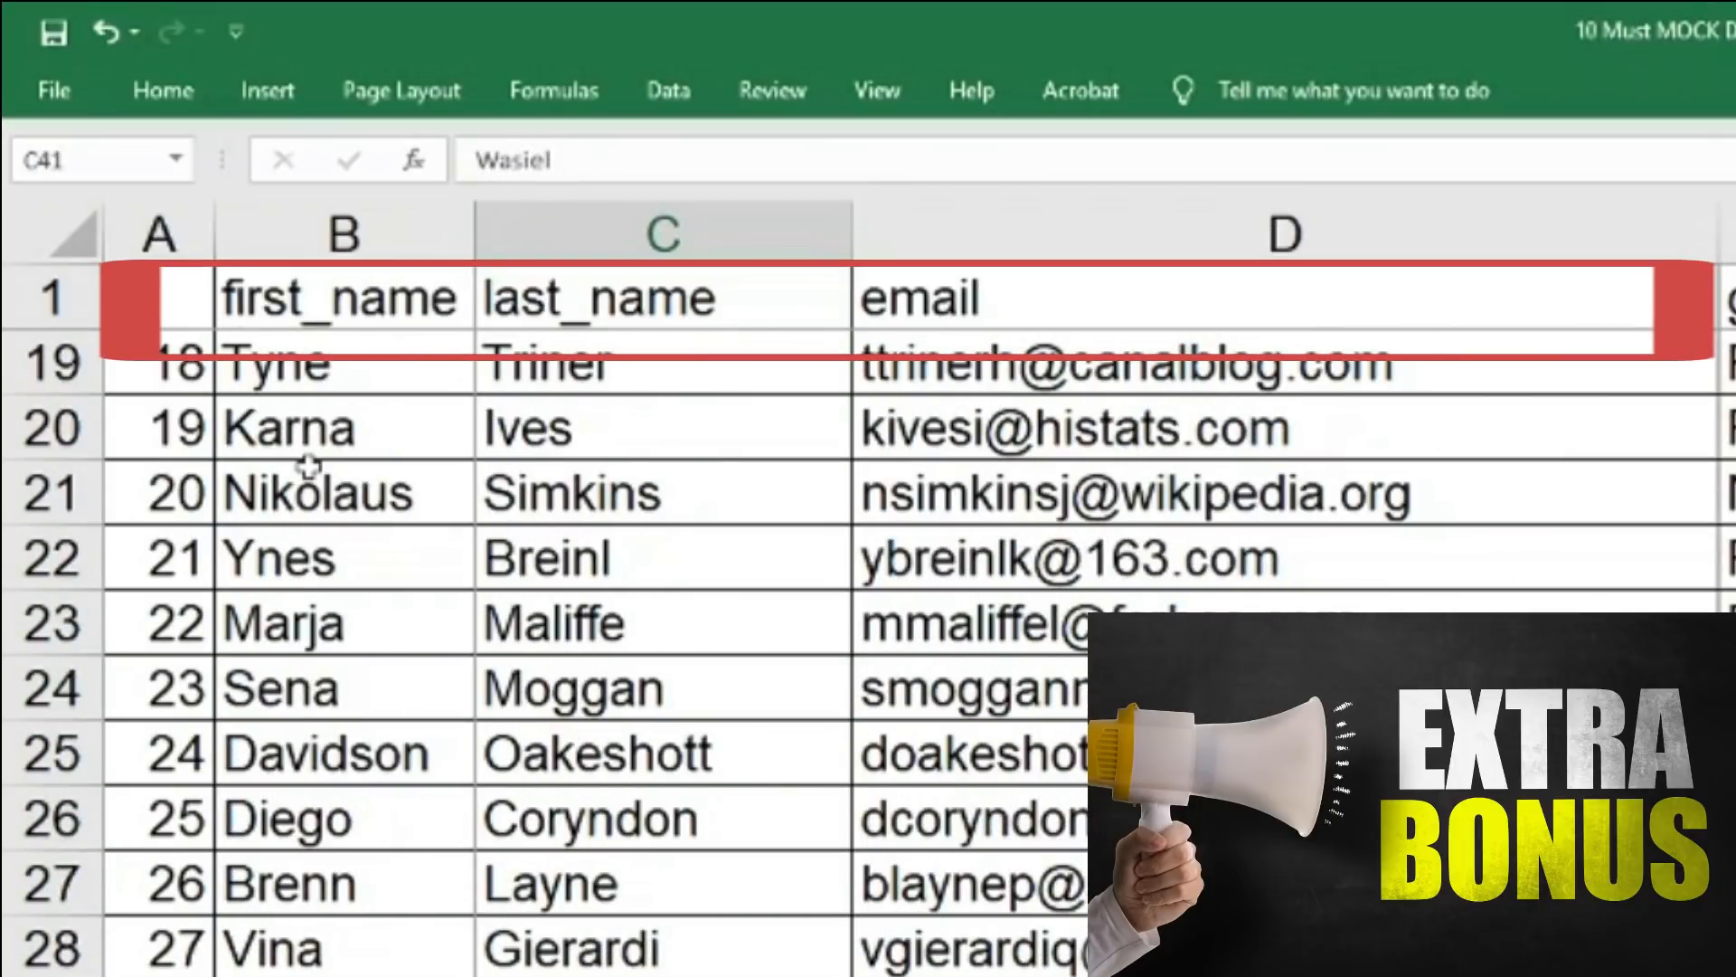
pyautogui.press('Right')
pyautogui.press('Right')
pyautogui.press('Right')
pyautogui.press('Right')
pyautogui.press('Right')
pyautogui.press('Right')
pyautogui.press('Right')
pyautogui.press('Right')
pyautogui.press('Right')
pyautogui.press('Right')
pyautogui.press('Right')
pyautogui.press('Right')
pyautogui.press('Right')
pyautogui.press('Right')
pyautogui.press('Right')
pyautogui.press('Right')
pyautogui.press('Right')
pyautogui.press('Right')
pyautogui.press('Right')
pyautogui.press('Right')
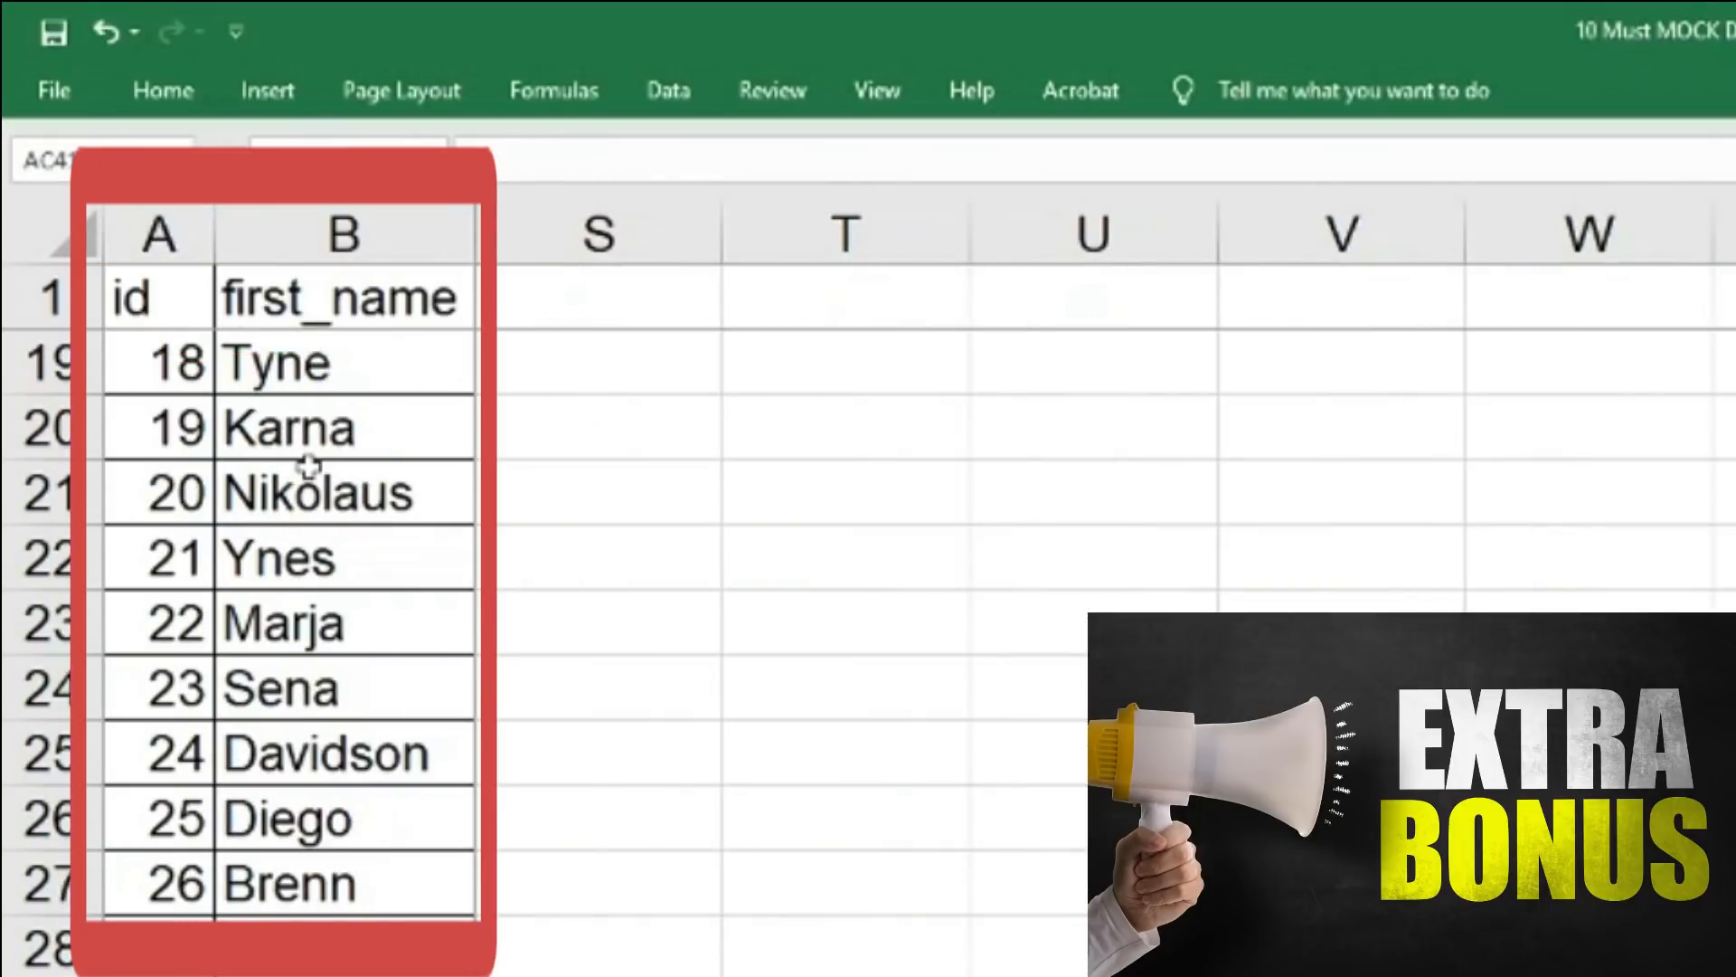
pyautogui.press('Left')
pyautogui.press('Left')
pyautogui.press('Left')
pyautogui.press('Left')
pyautogui.press('Left')
pyautogui.press('Left')
pyautogui.press('Left')
pyautogui.press('Left')
pyautogui.press('Left')
pyautogui.press('Left')
pyautogui.press('Left')
pyautogui.press('Left')
pyautogui.press('Left')
pyautogui.press('Left')
pyautogui.press('Left')
pyautogui.press('Left')
pyautogui.press('Left')
pyautogui.press('Left')
pyautogui.press('Left')
pyautogui.press('Left')
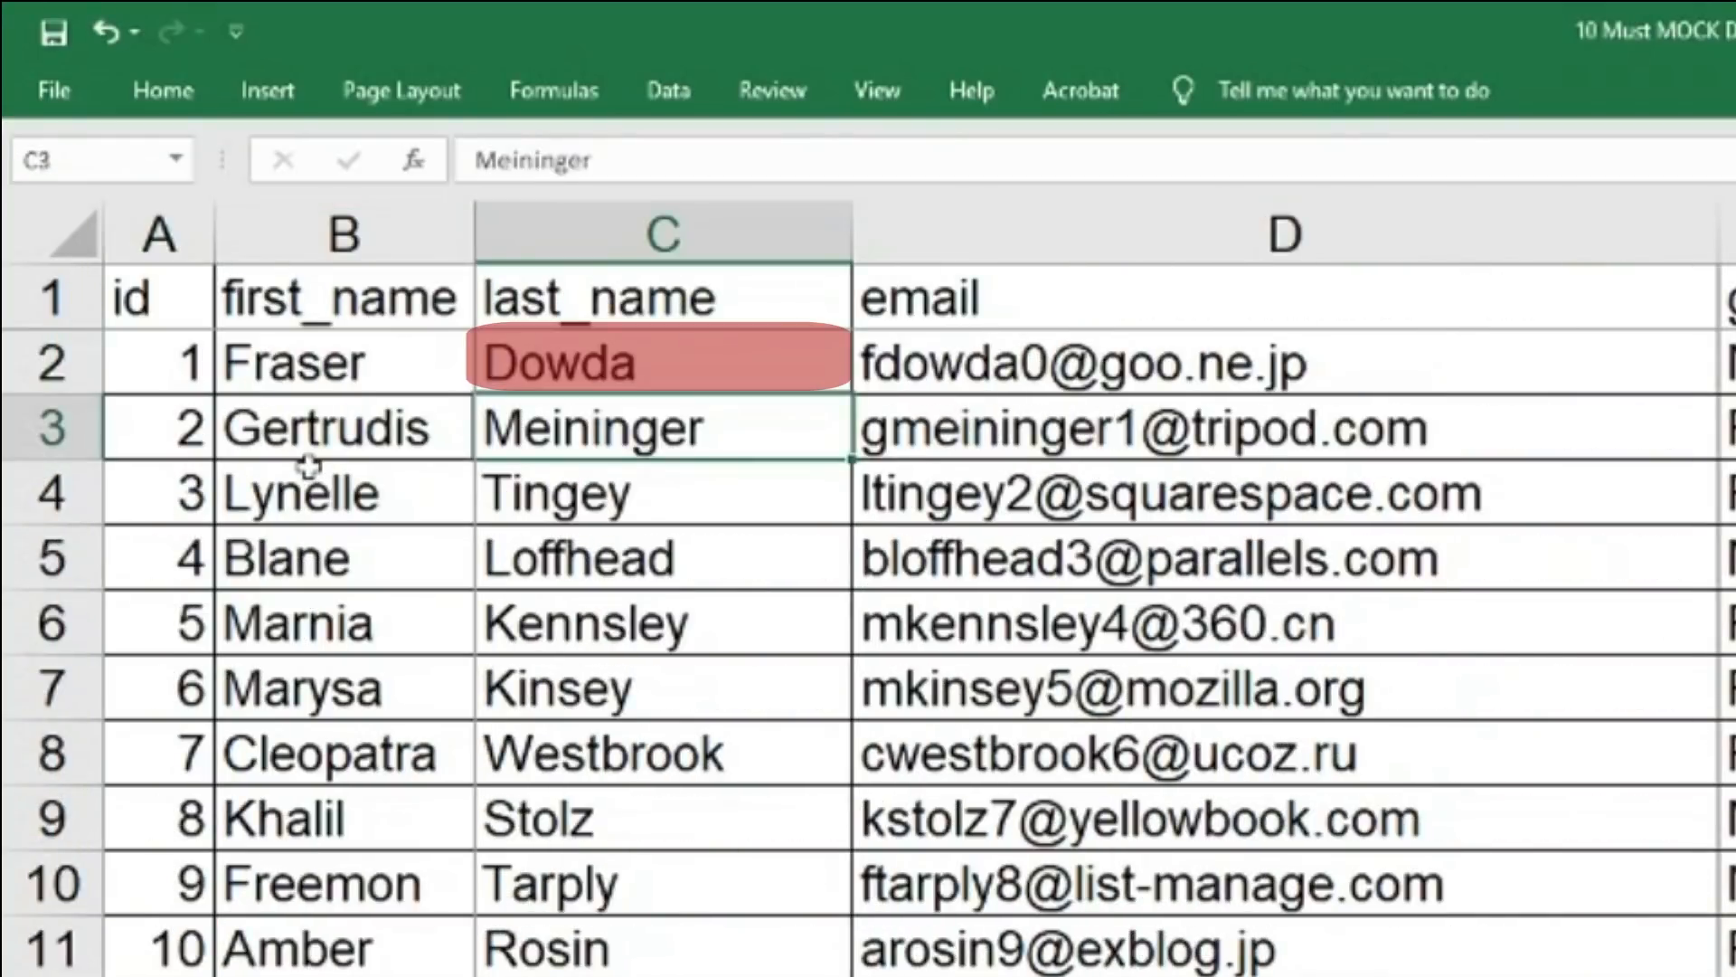
pyautogui.press('Up')
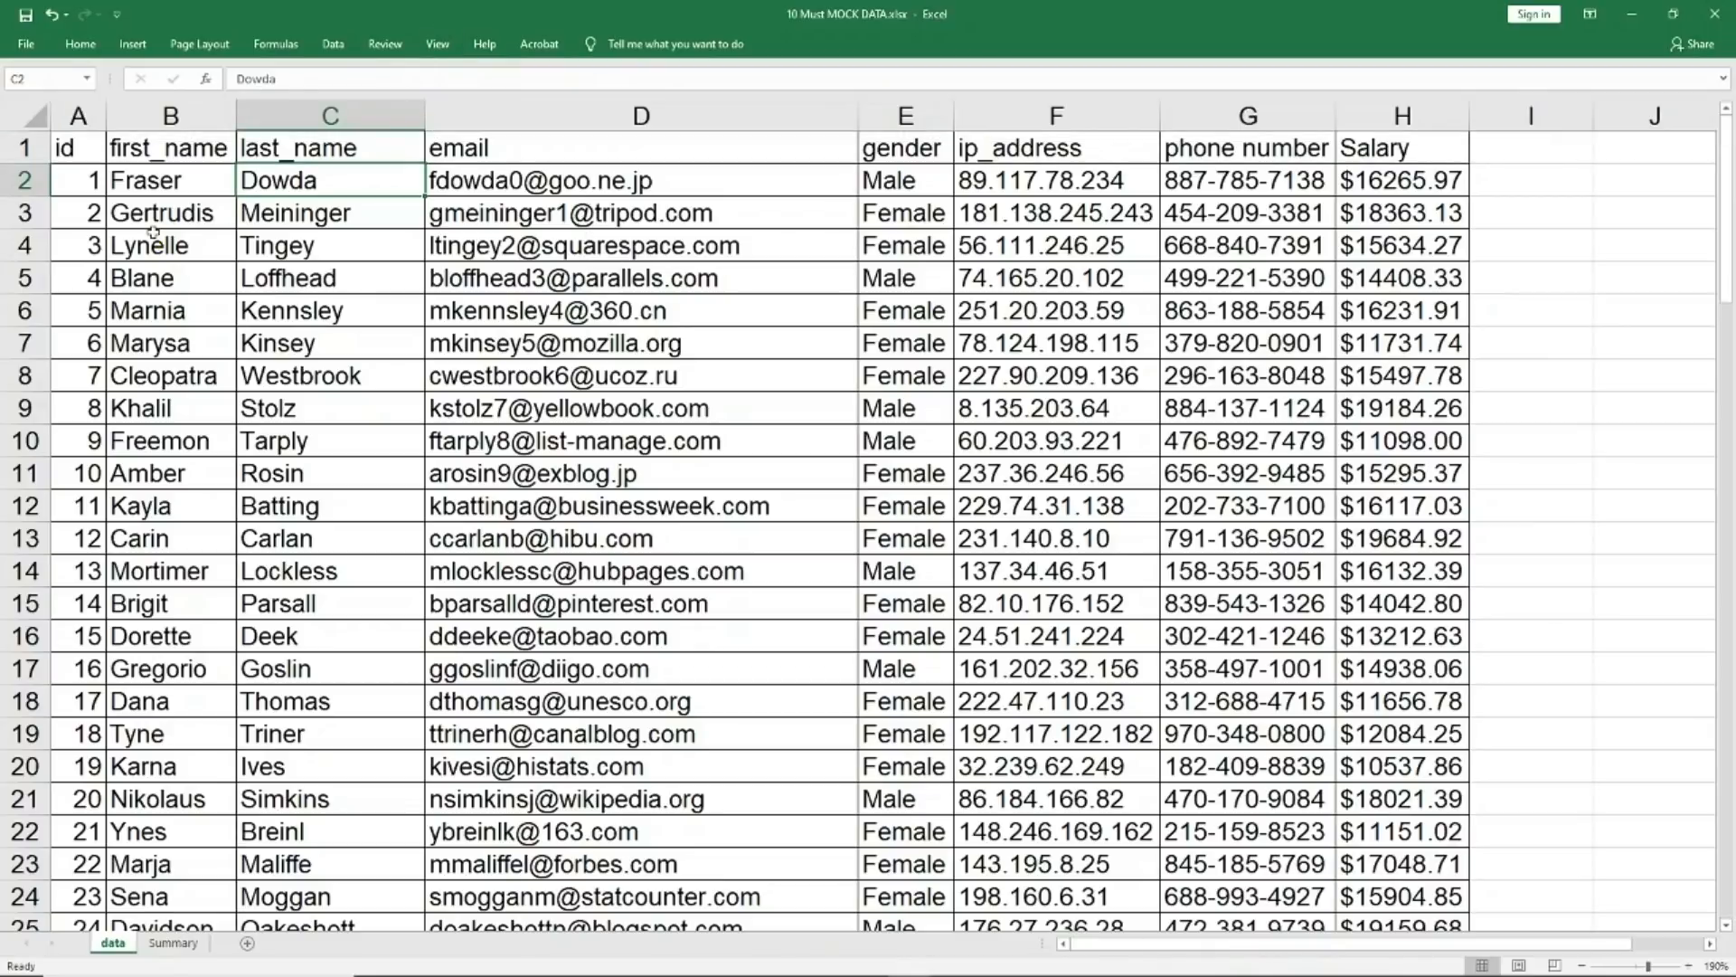
# Look across row 2 past the Salary column and return to cell A2
pyautogui.press('Right')
pyautogui.press('Right')
pyautogui.press('Right')
pyautogui.press('Right')
pyautogui.press('Right')
pyautogui.press('Right')
pyautogui.press('Right')
pyautogui.press('Right')
pyautogui.press('Right')
pyautogui.press('Right')
pyautogui.press('Right')
pyautogui.press('Right')
pyautogui.press('Right')
pyautogui.press('Left')
pyautogui.press('Left')
pyautogui.press('Left')
pyautogui.press('Left')
pyautogui.press('Left')
pyautogui.press('Left')
pyautogui.press('Left')
pyautogui.press('Left')
pyautogui.press('Left')
pyautogui.press('Left')
pyautogui.press('Left')
pyautogui.press('Left')
pyautogui.press('Left')
pyautogui.press('Left')
pyautogui.press('Left')
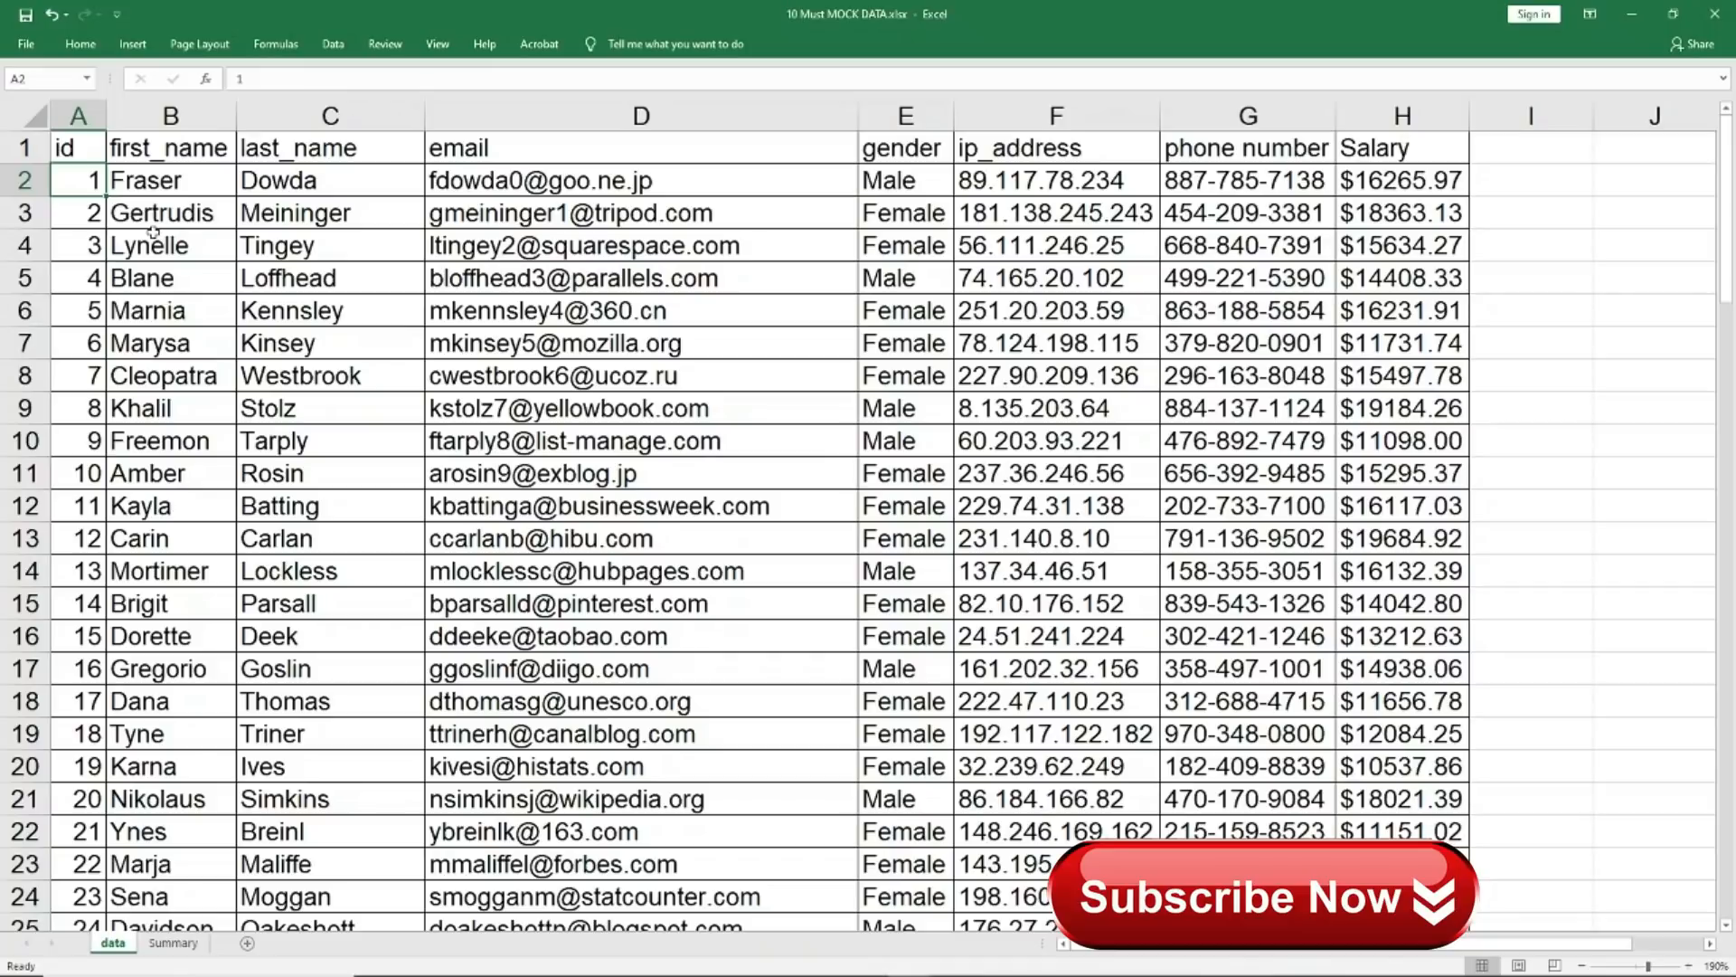
# Select the data range A1:H101 and turn on filters for its header row
pyautogui.press('Up')
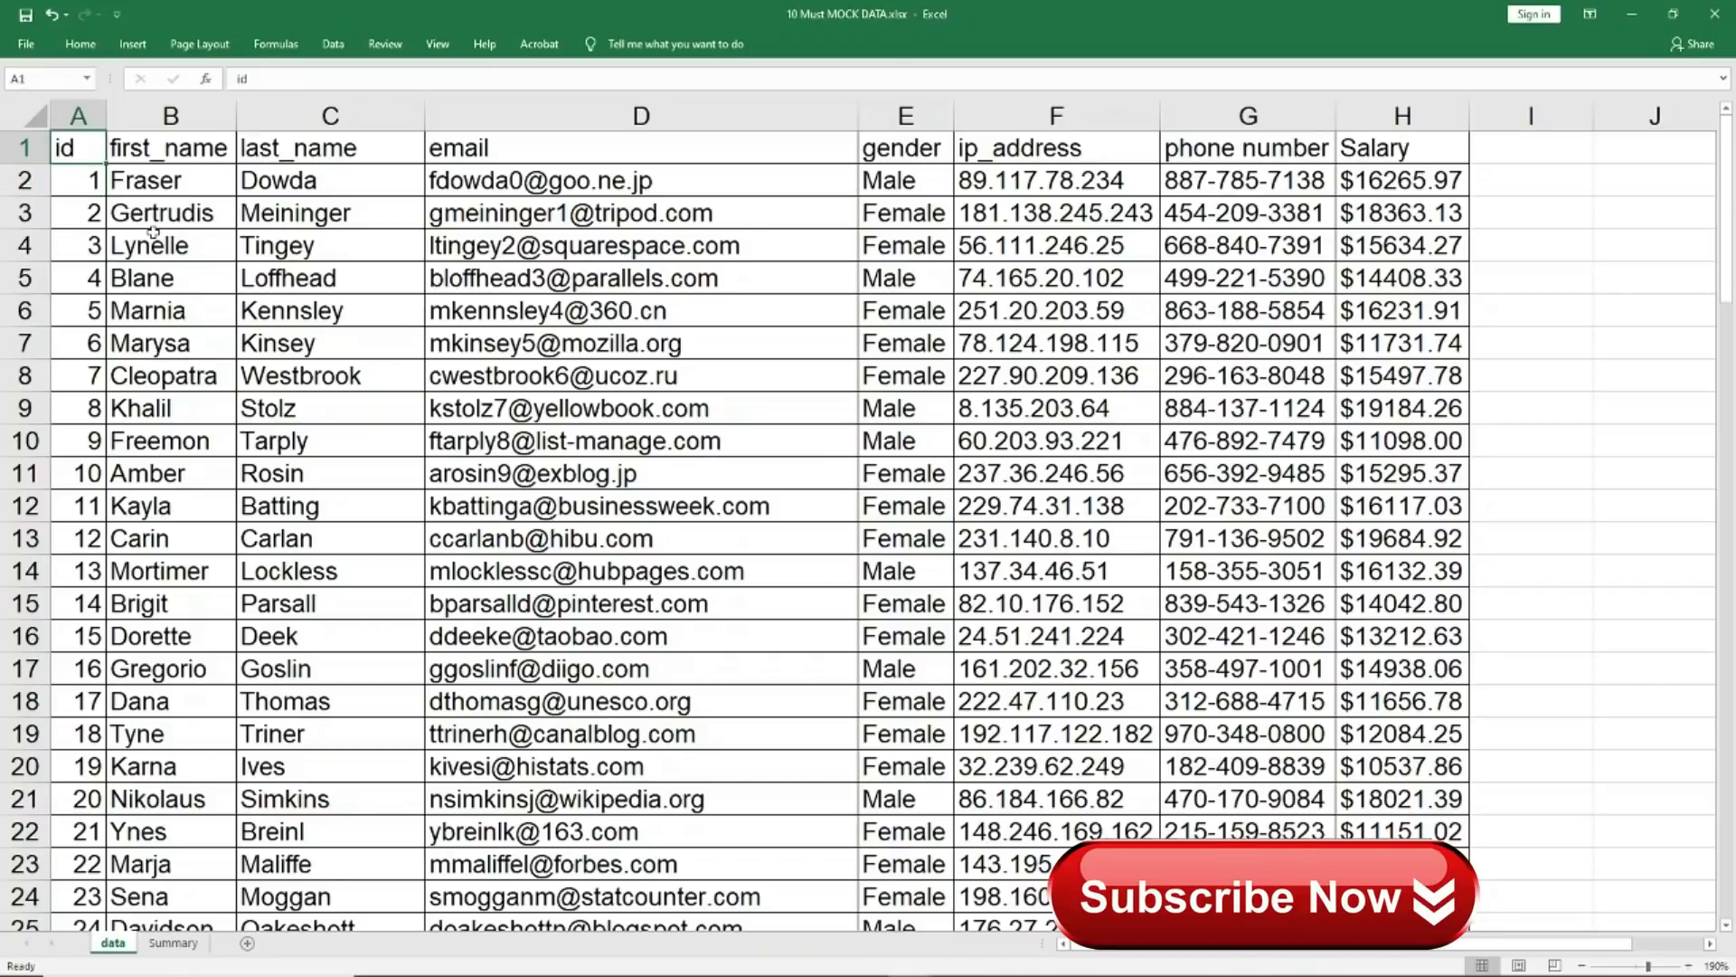
pyautogui.hotkey('ctrl', 'shift', 'End')
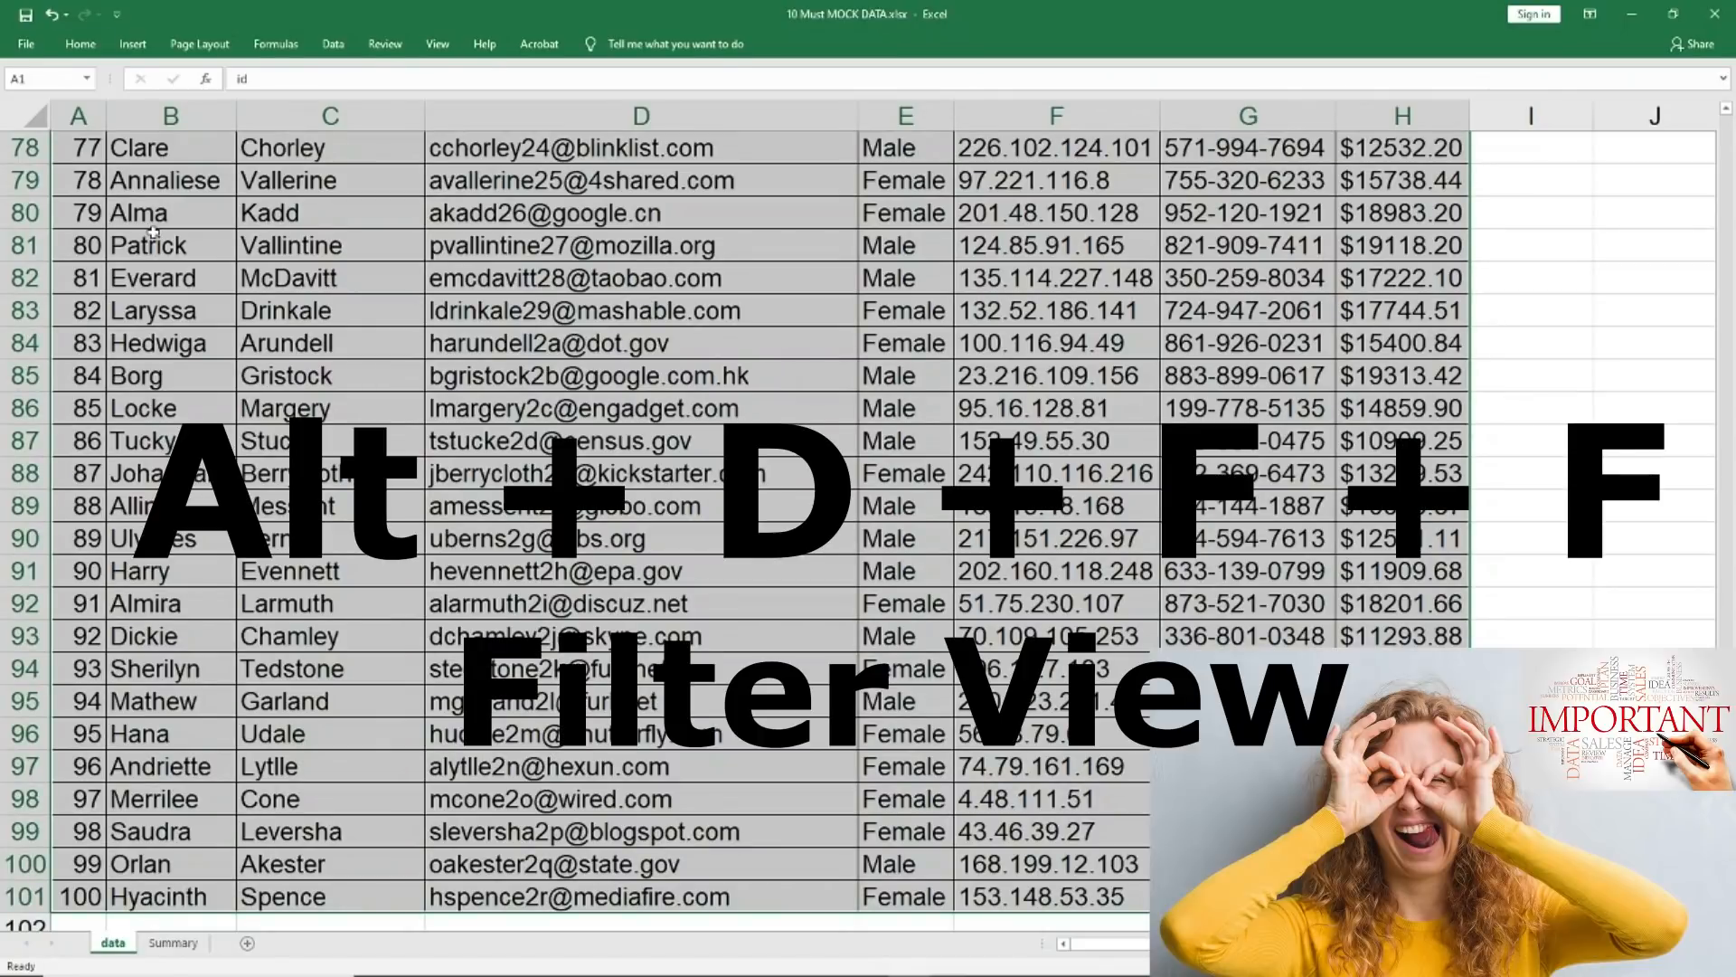
pyautogui.hotkey('alt', 'd')
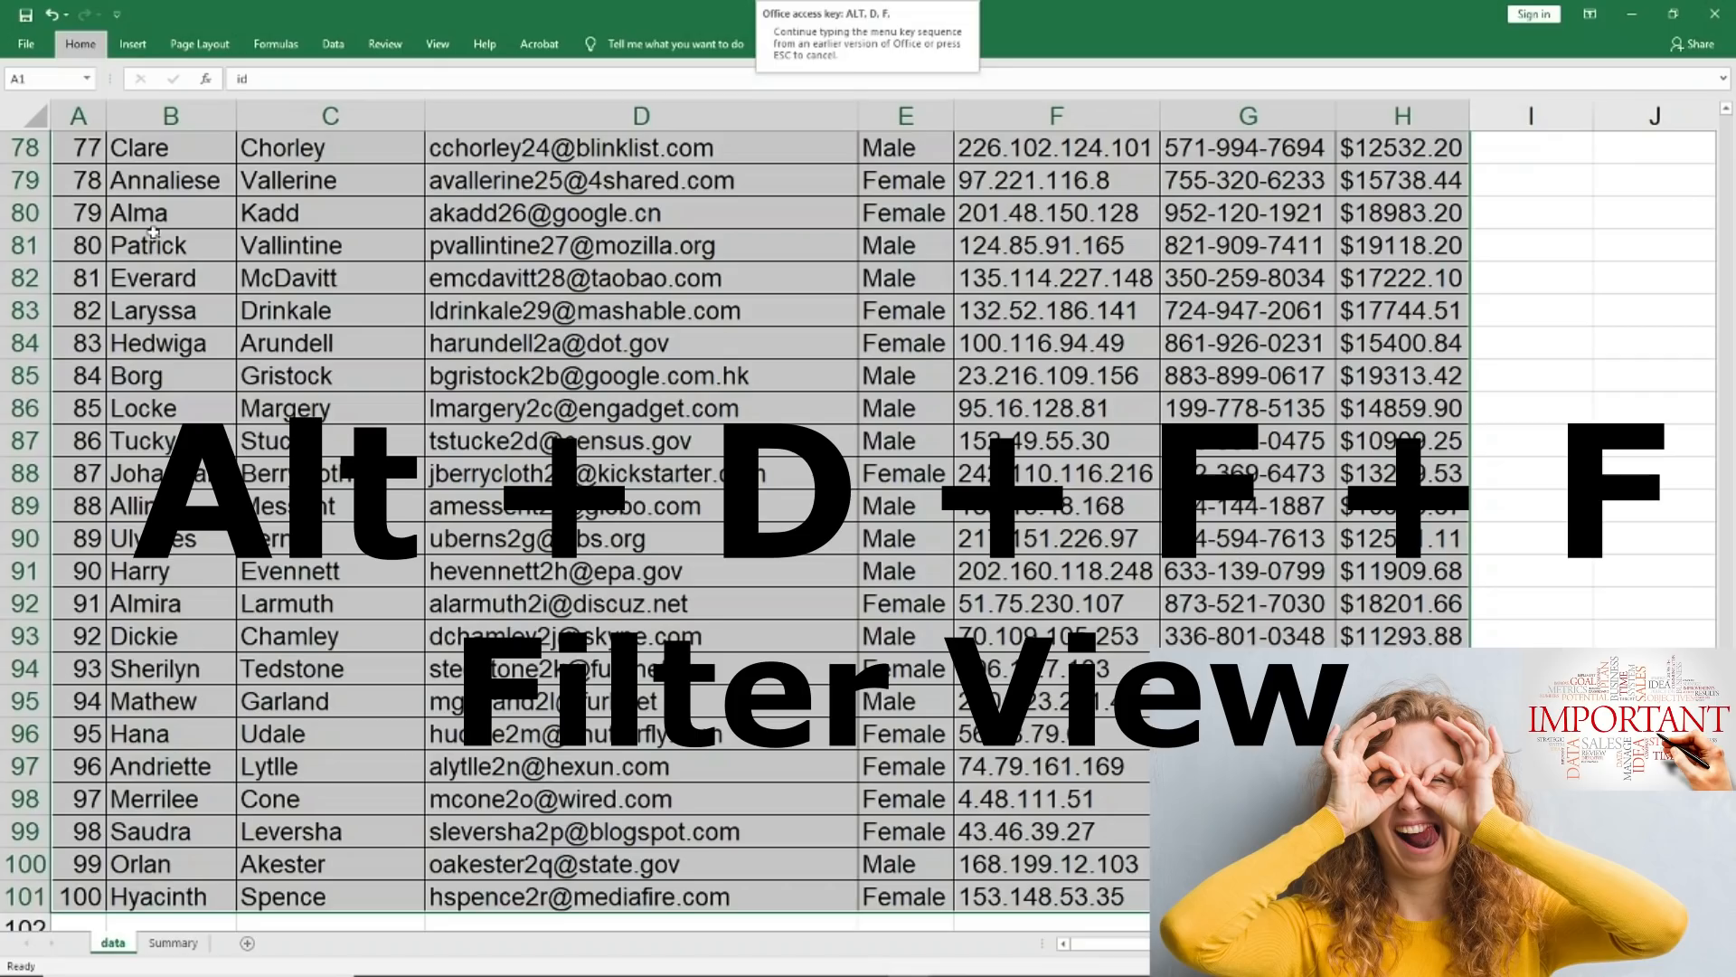
pyautogui.press('f')
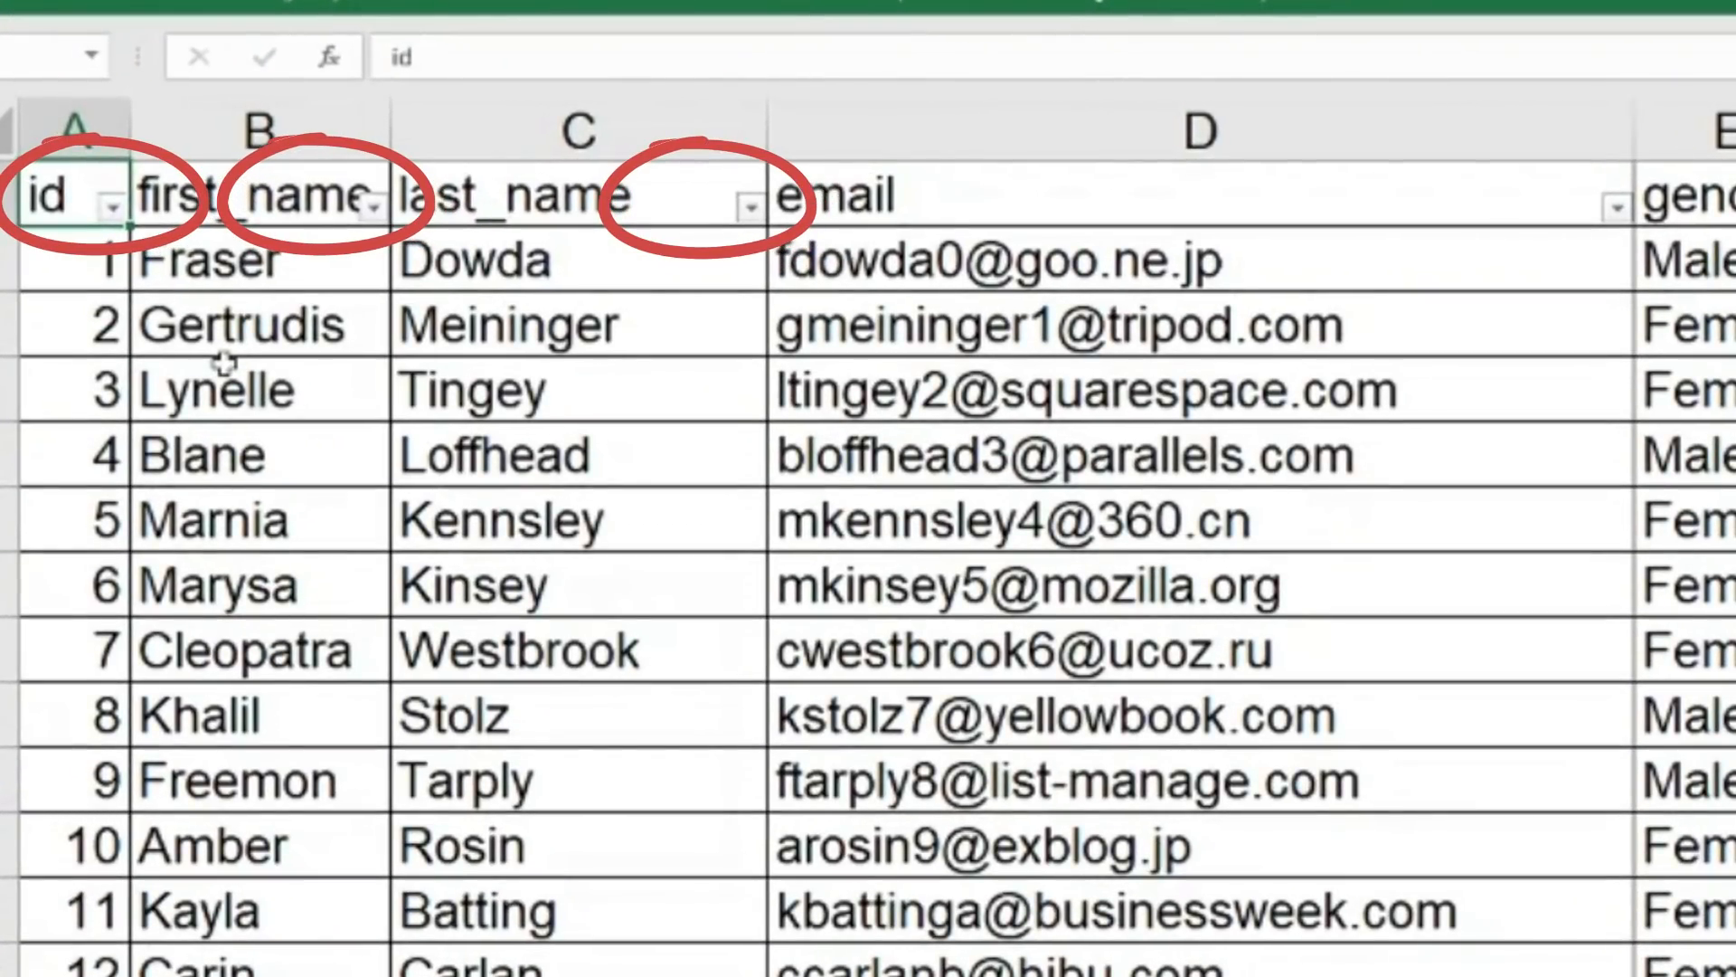
# Freeze the header row using cell A2, and check it by going to the last record and back to the header
pyautogui.press('Down')
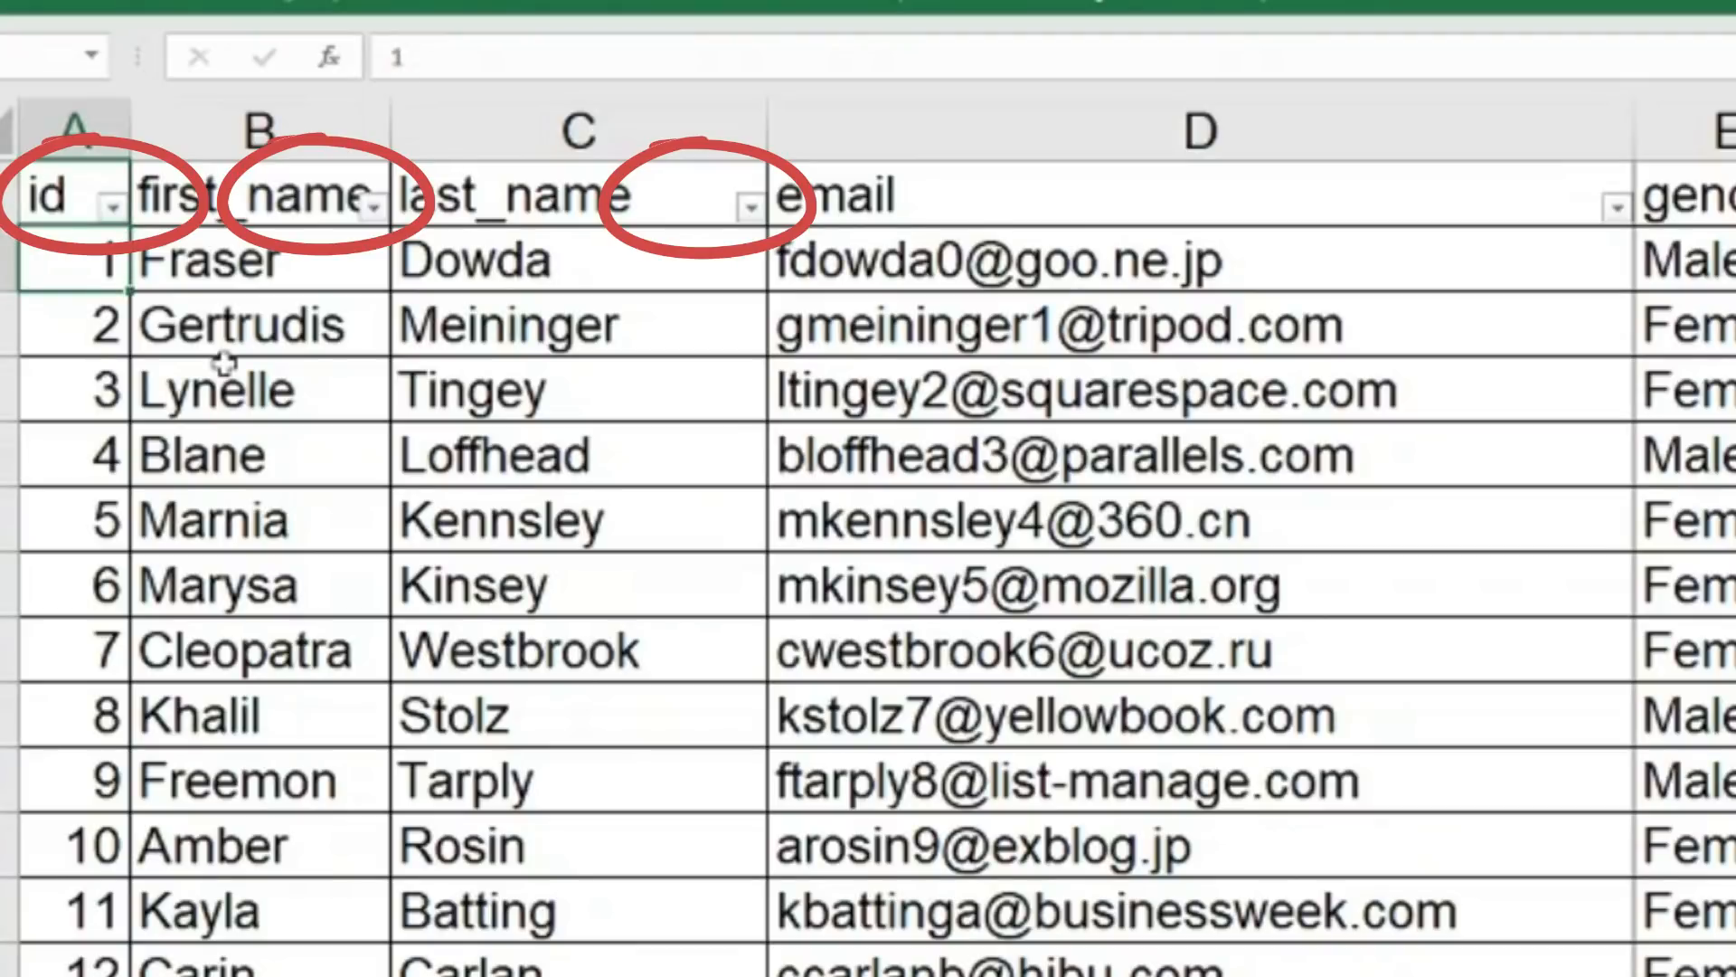
pyautogui.press('alt')
pyautogui.press('w')
pyautogui.press('f')
pyautogui.press('f')
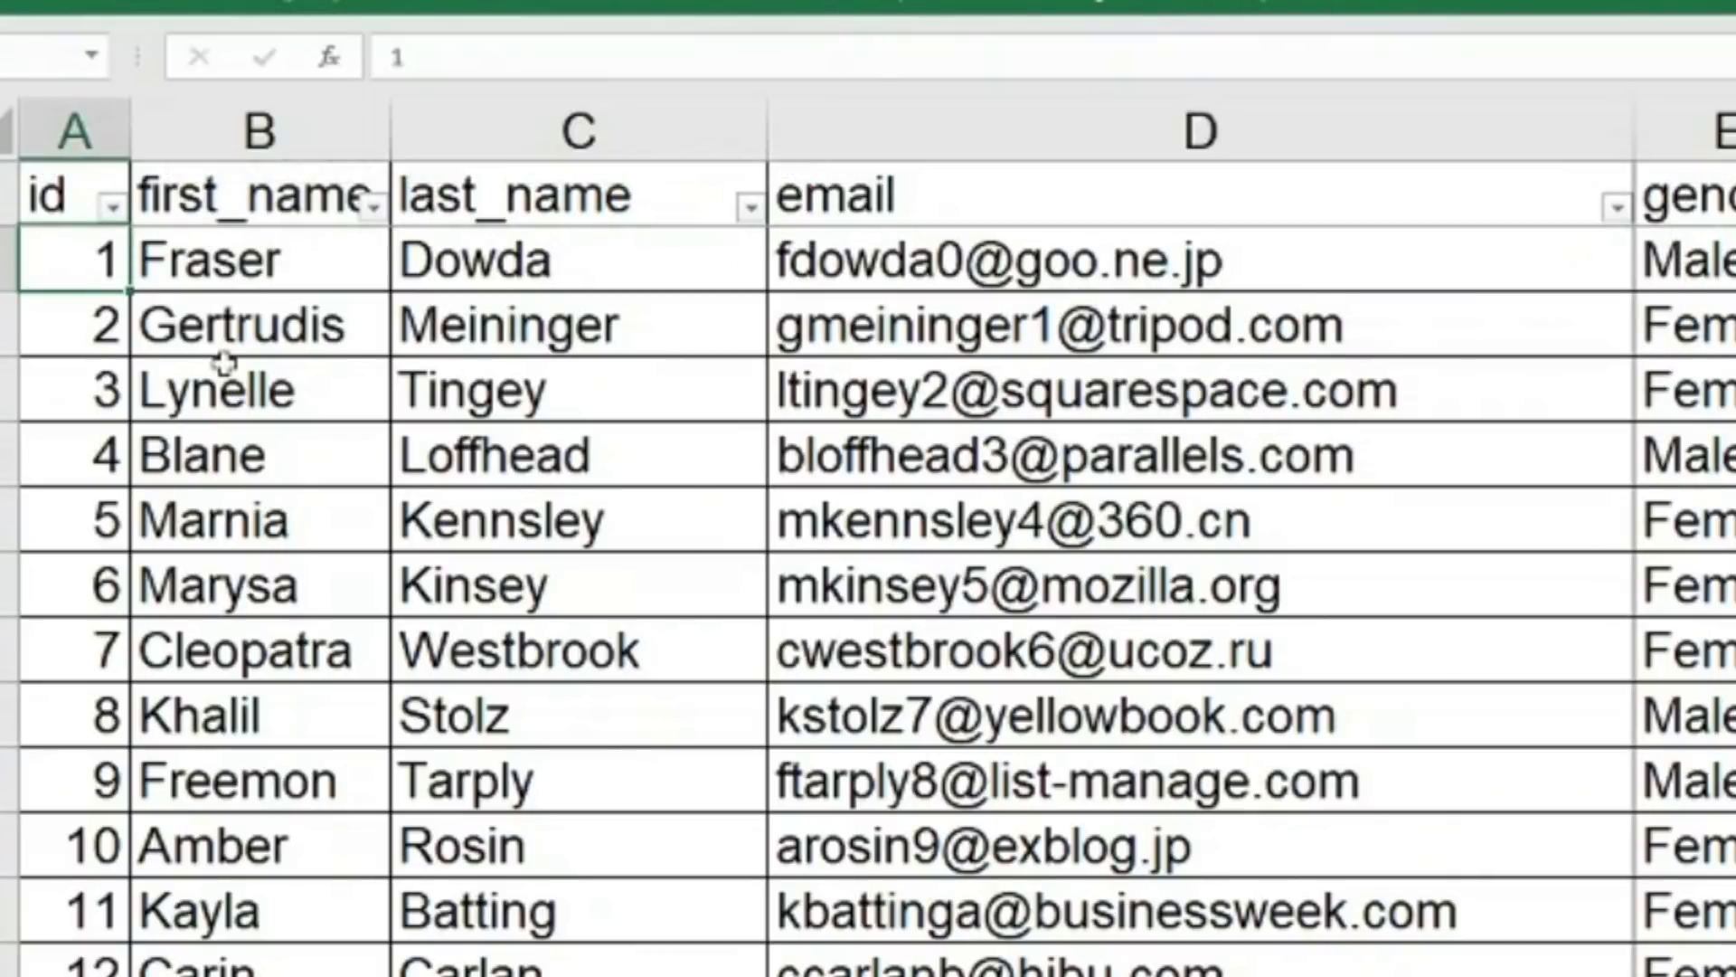
pyautogui.press('Down')
pyautogui.hotkey('ctrl', 'Down')
pyautogui.hotkey('ctrl', 'Up')
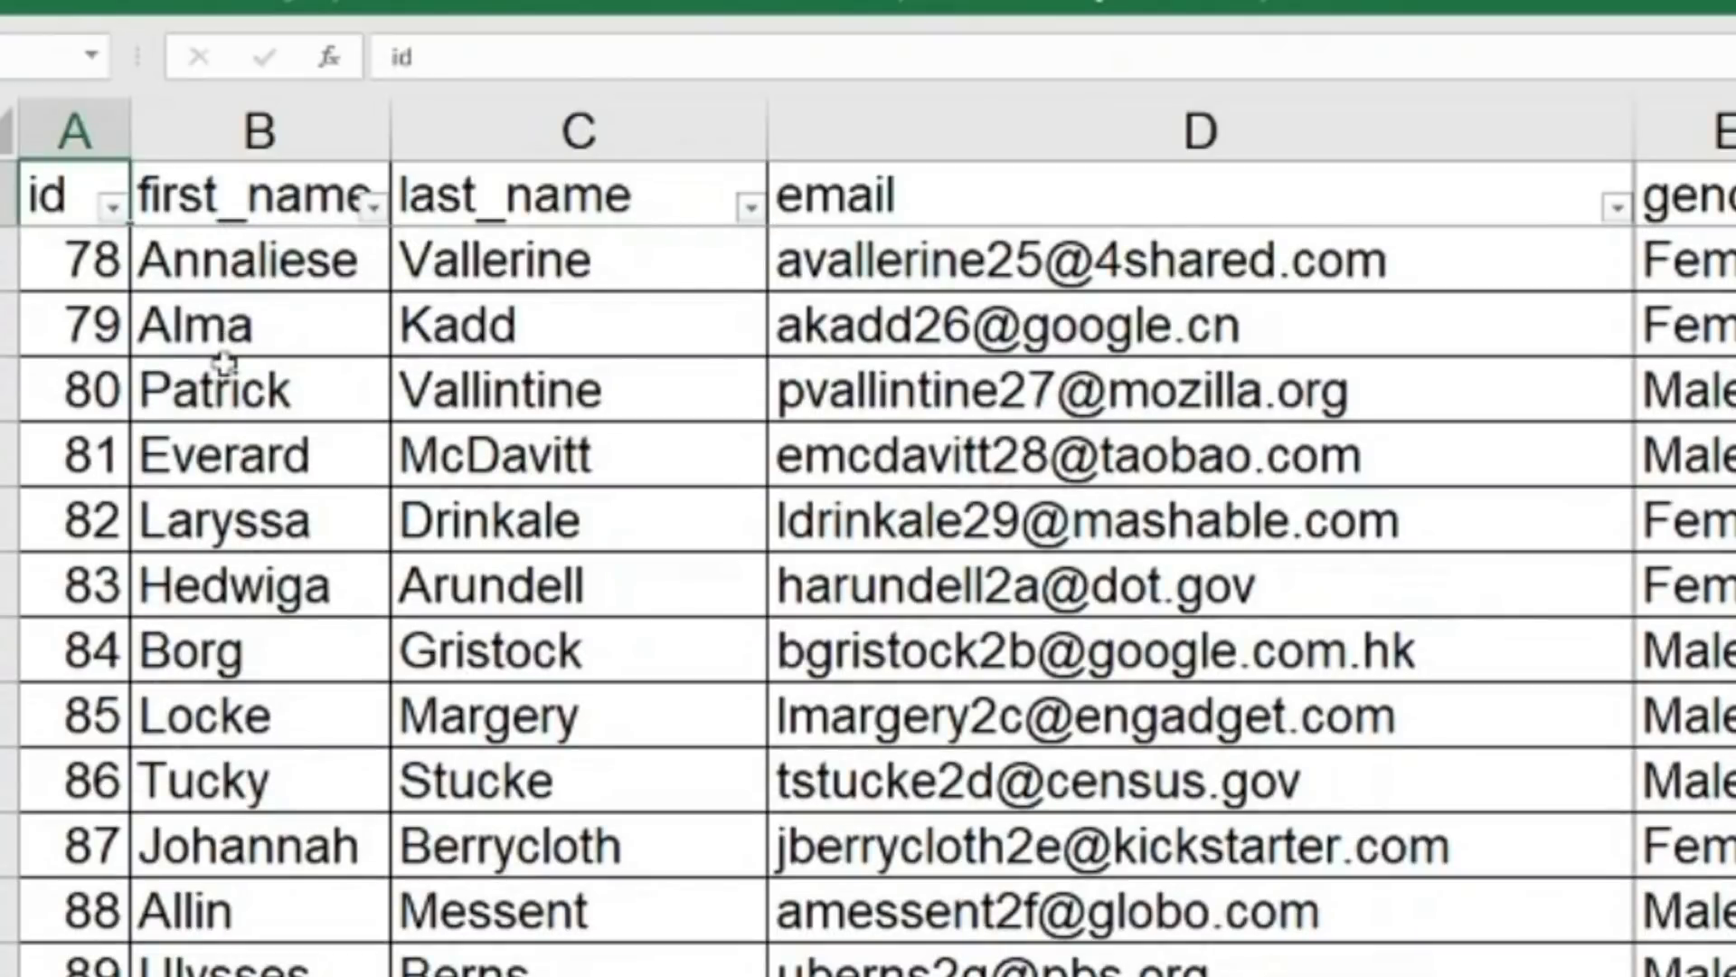
# Undo the header row filters and the cell borders on the data range
pyautogui.press('Down')
pyautogui.press('Up')
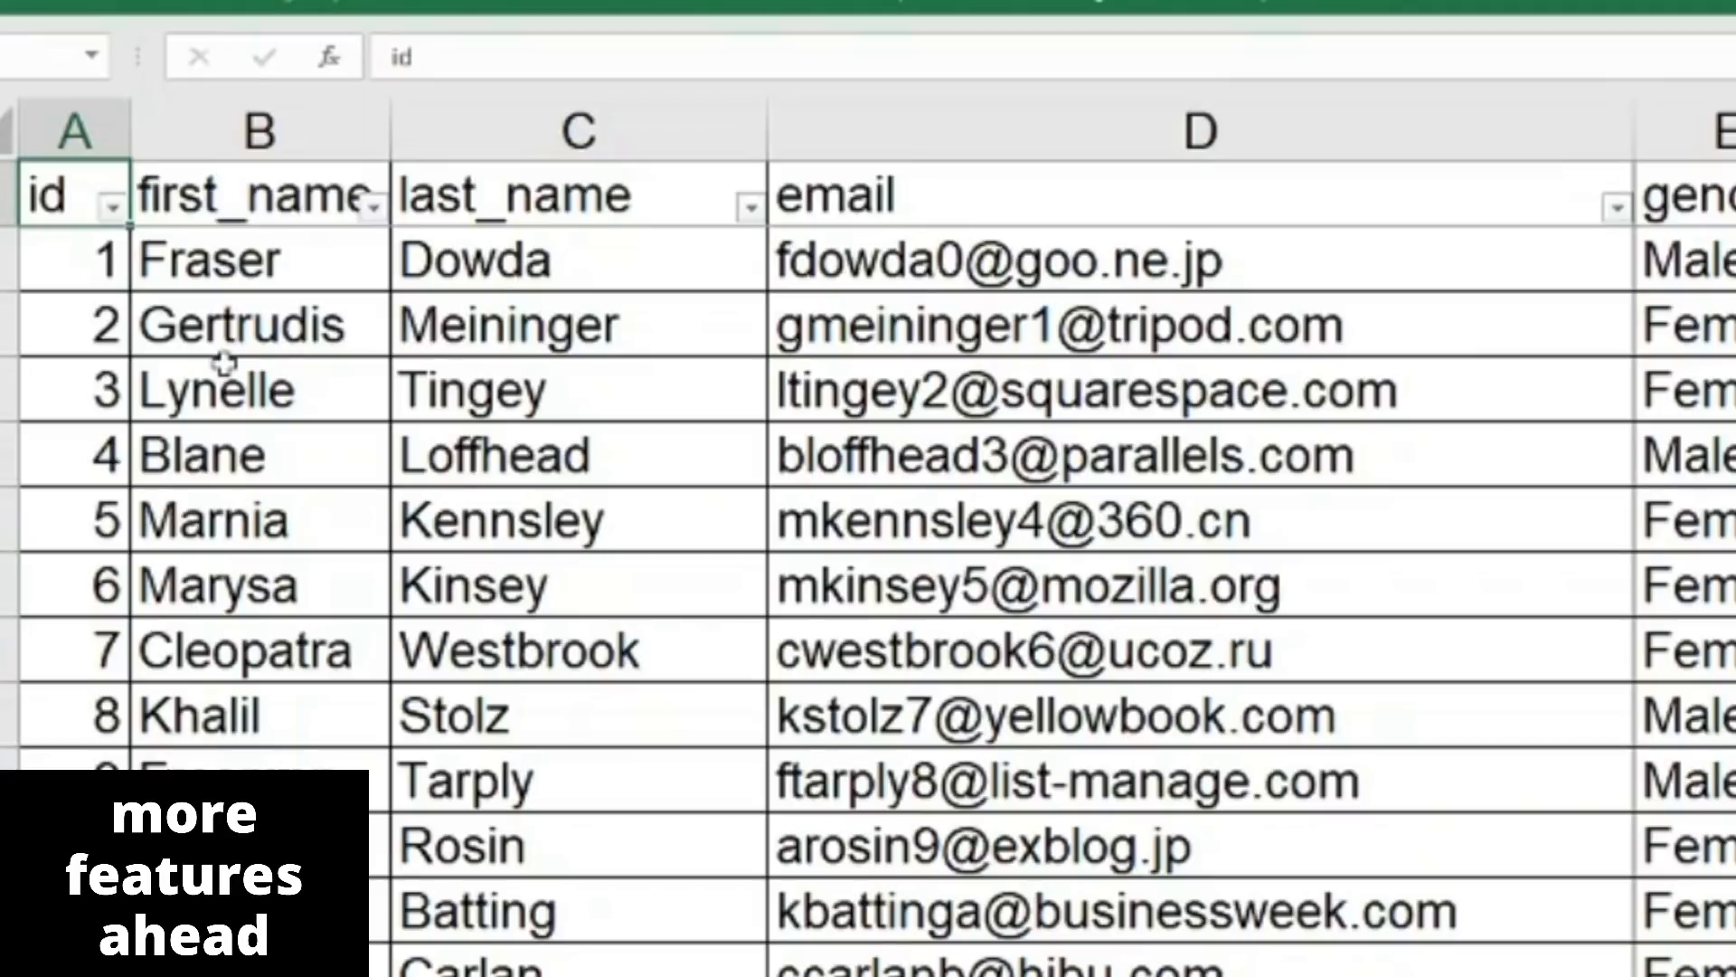
pyautogui.hotkey('ctrl', 'z')
pyautogui.hotkey('ctrl', 'z')
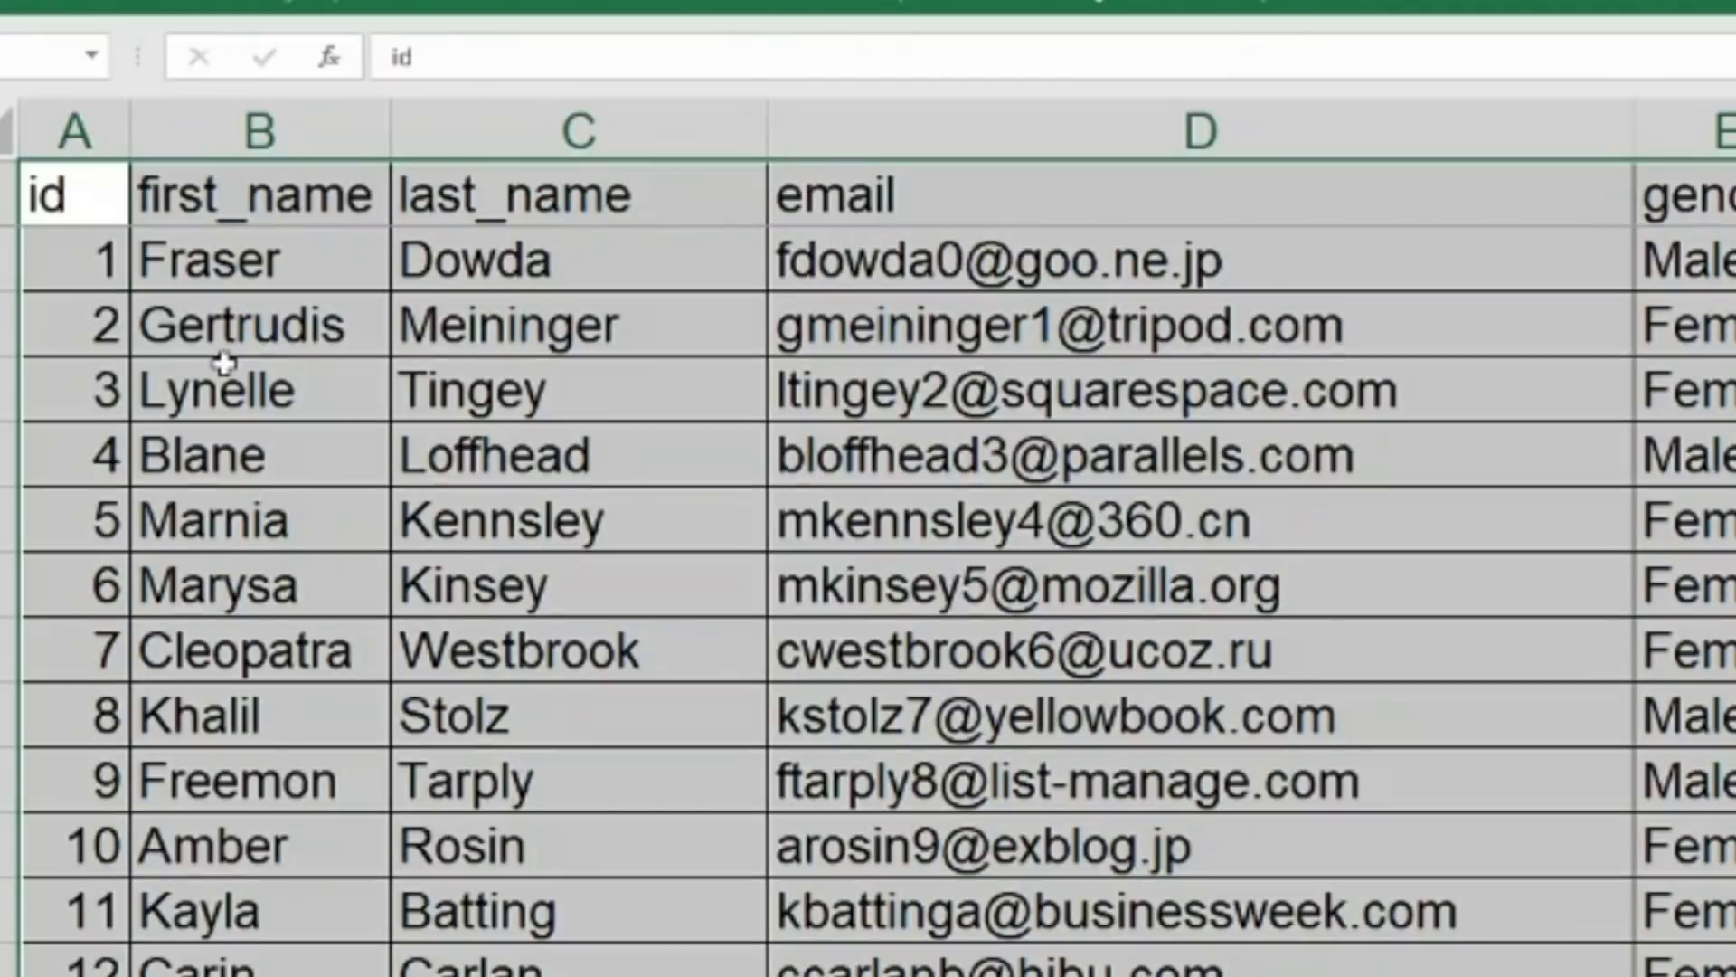
pyautogui.press('Down')
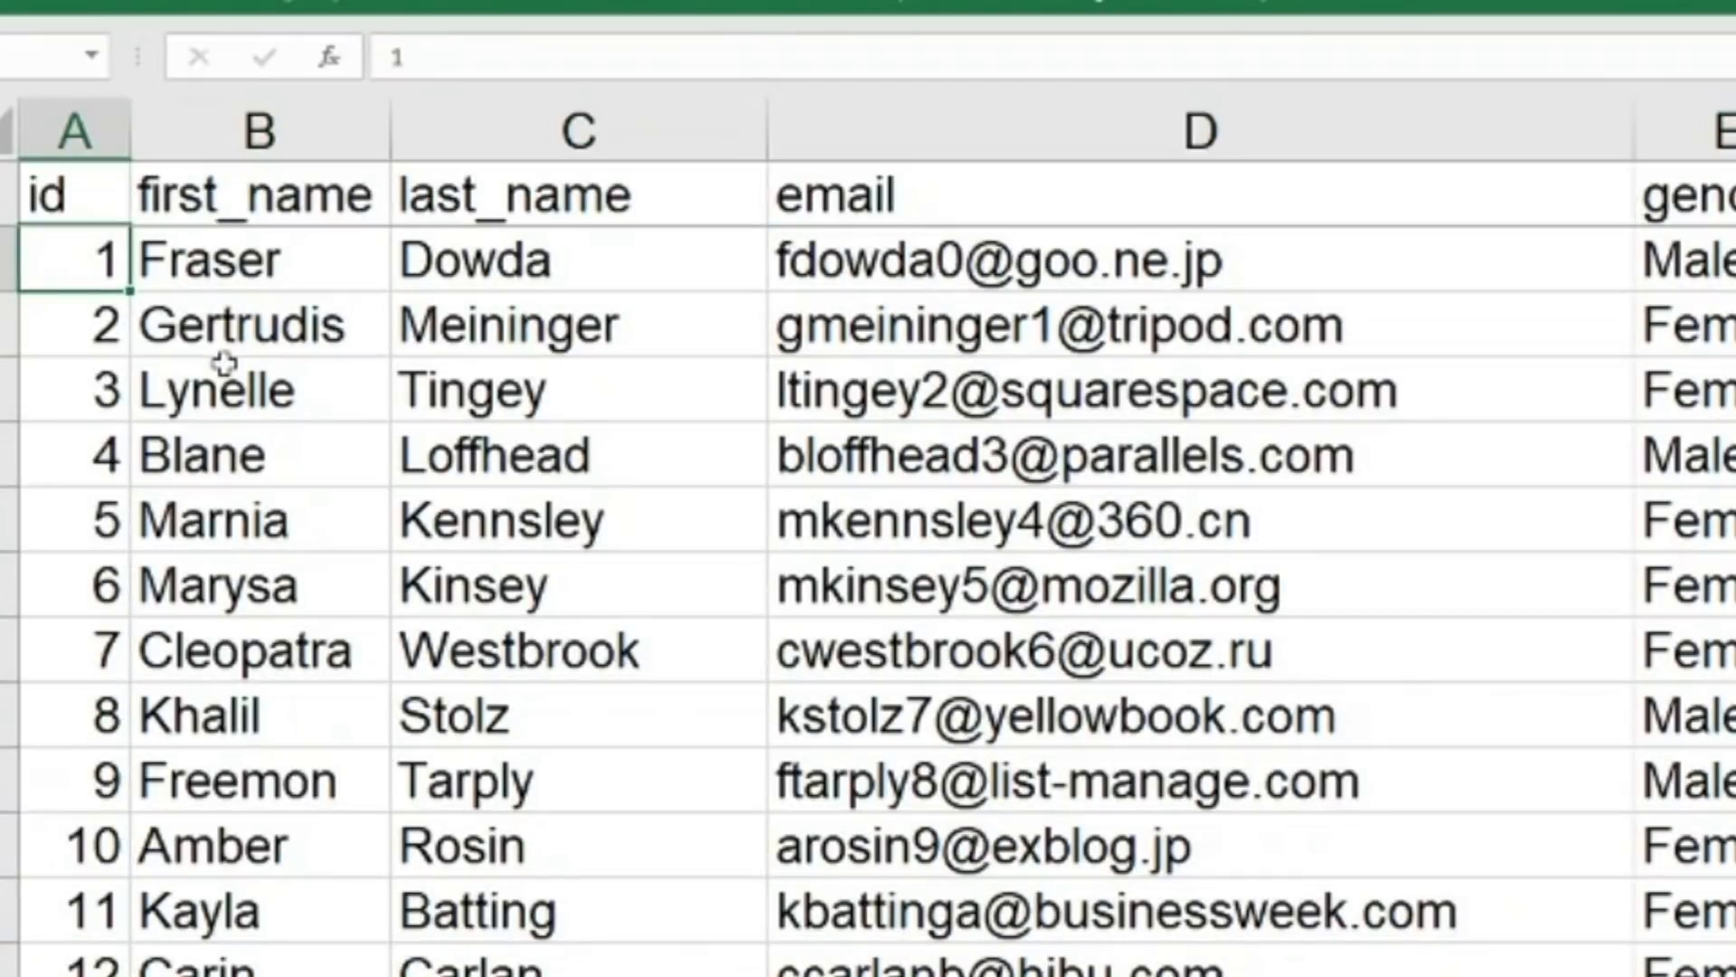
# Select the data range A1:H101 and convert it to a table with row 1 as its header
pyautogui.press('Up')
pyautogui.hotkey('ctrl', 'shift', 'Down')
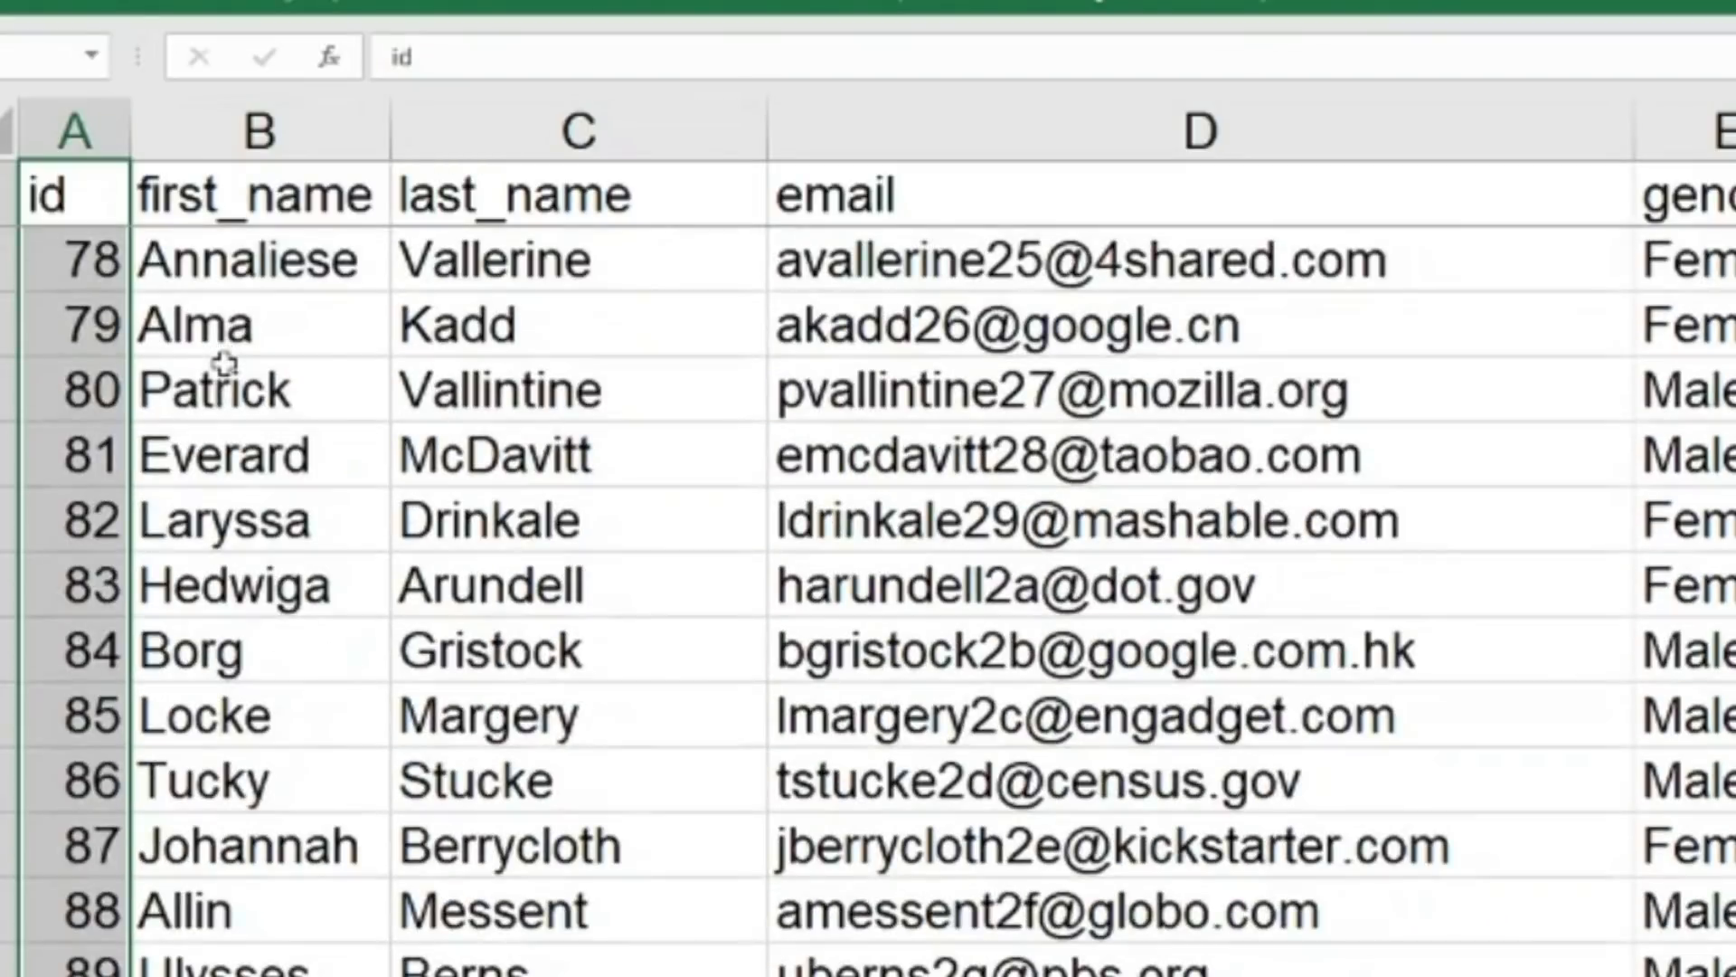
pyautogui.hotkey('ctrl', 'shift', 'Right')
pyautogui.hotkey('ctrl', 't')
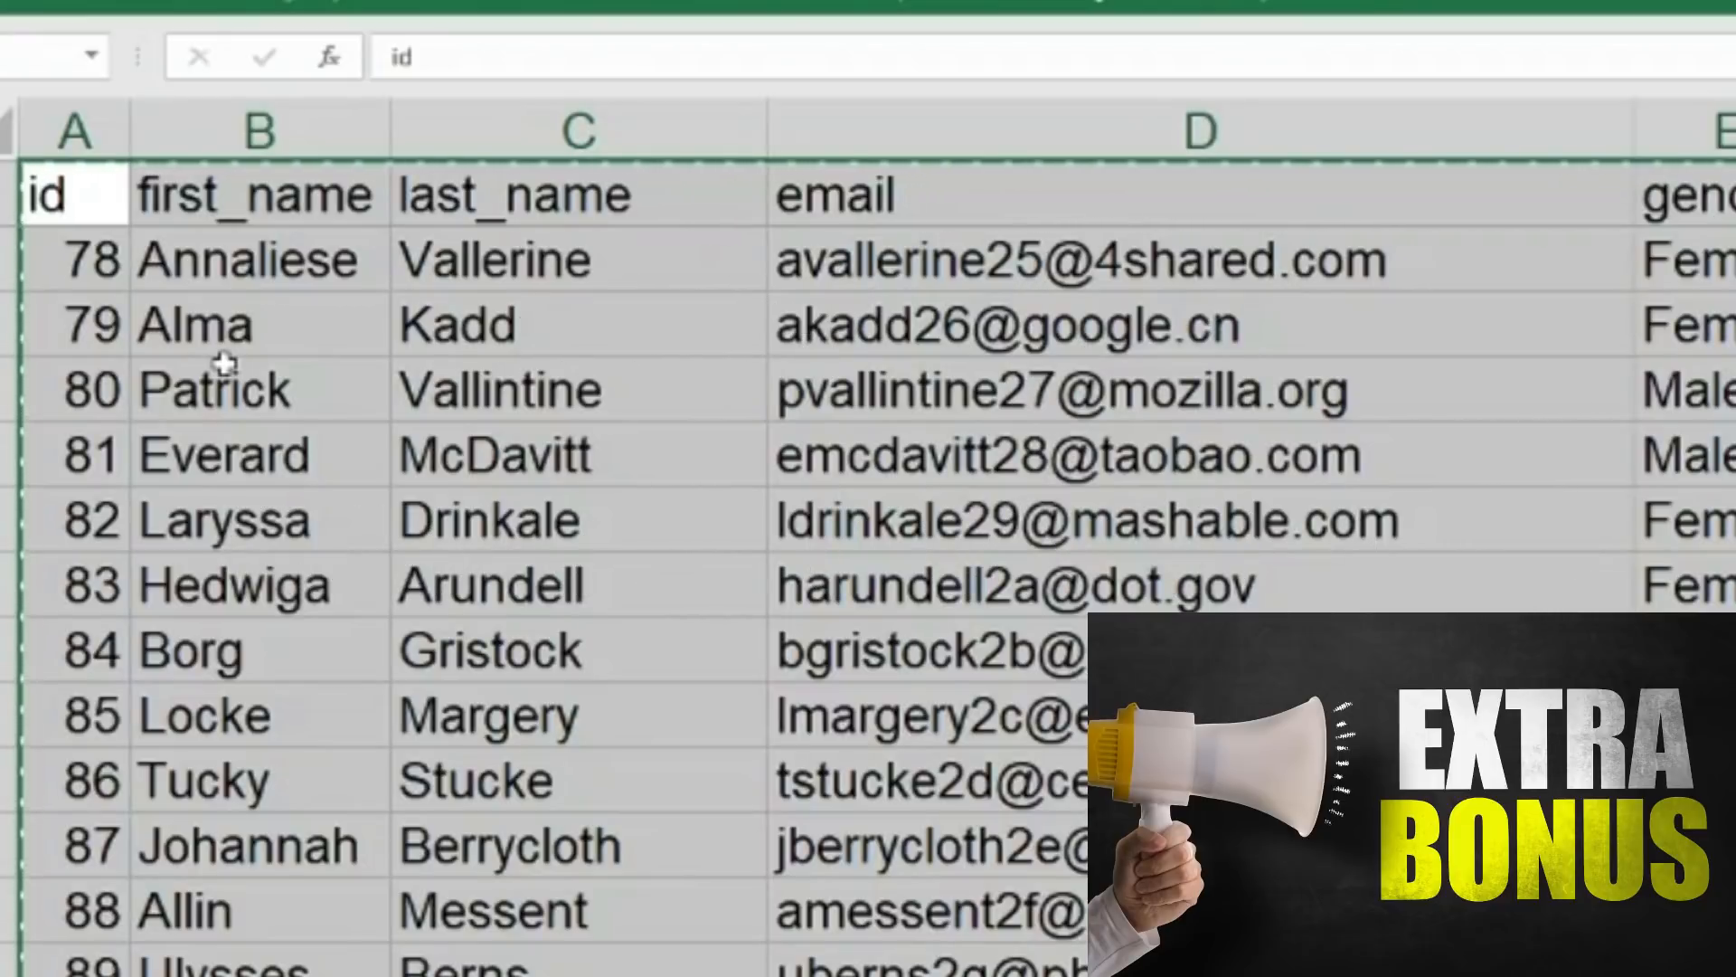
pyautogui.press('Return')
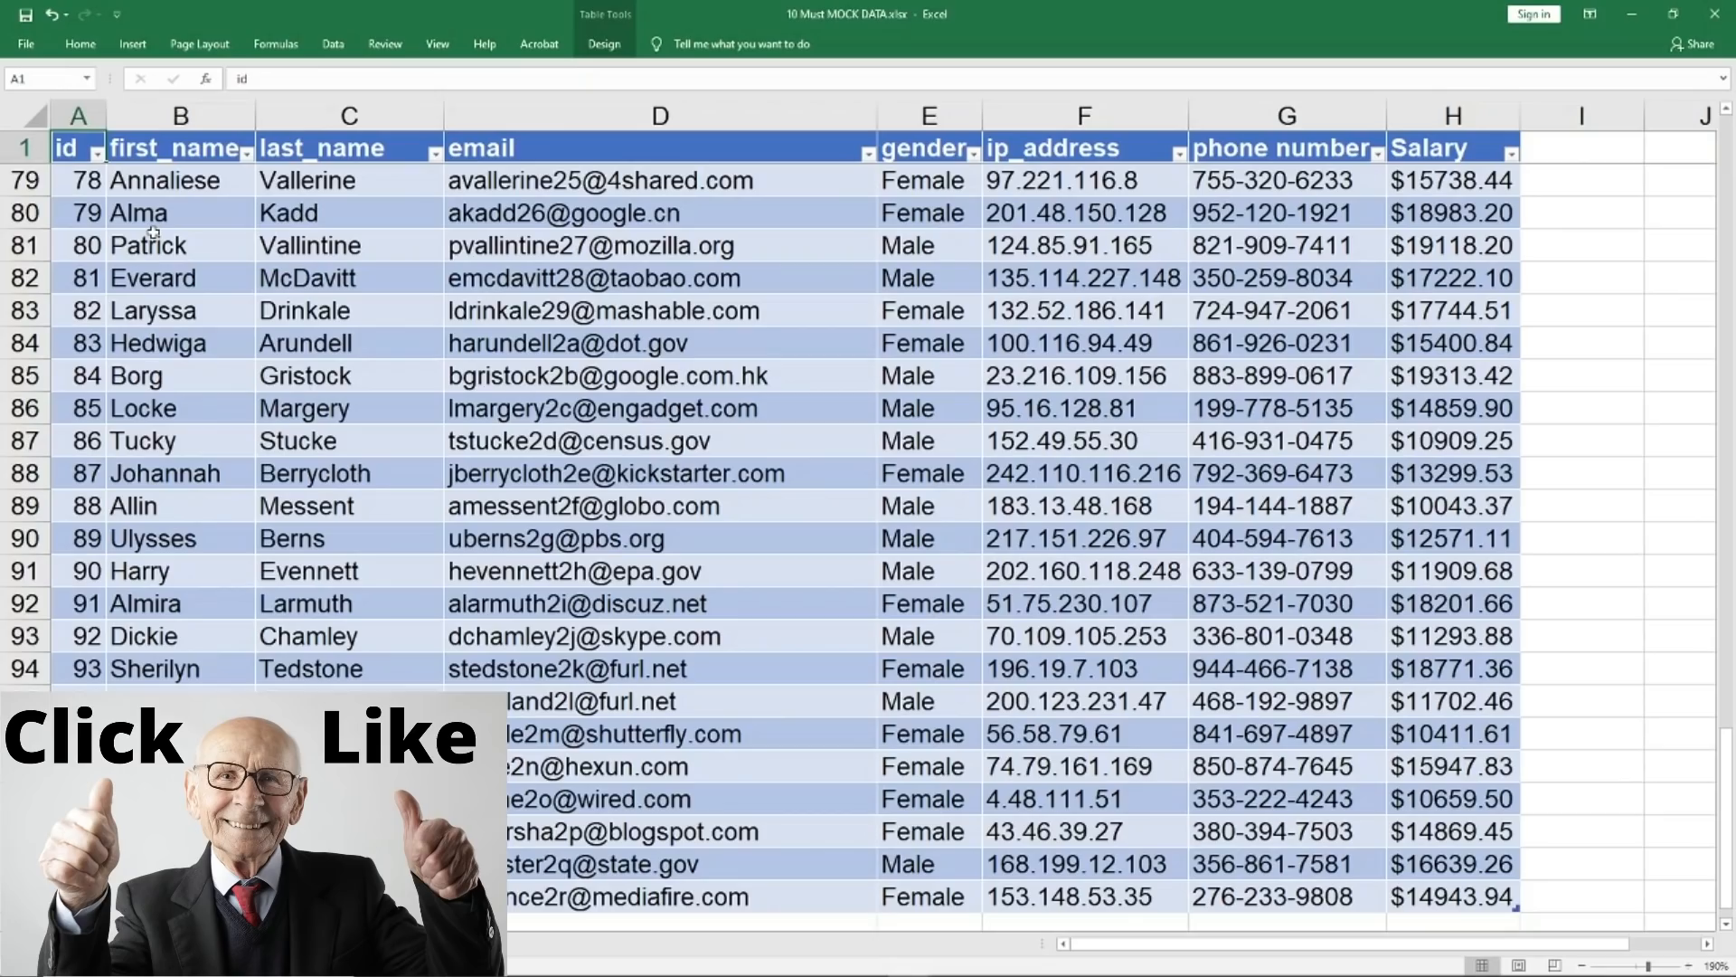
# Try a formula in cell I2, beside the Salary column, that adds the row's phone number to another table value
pyautogui.press('Right')
pyautogui.press('Right')
pyautogui.press('Right')
pyautogui.press('Right')
pyautogui.press('Right')
pyautogui.press('Right')
pyautogui.press('Right')
pyautogui.press('Right')
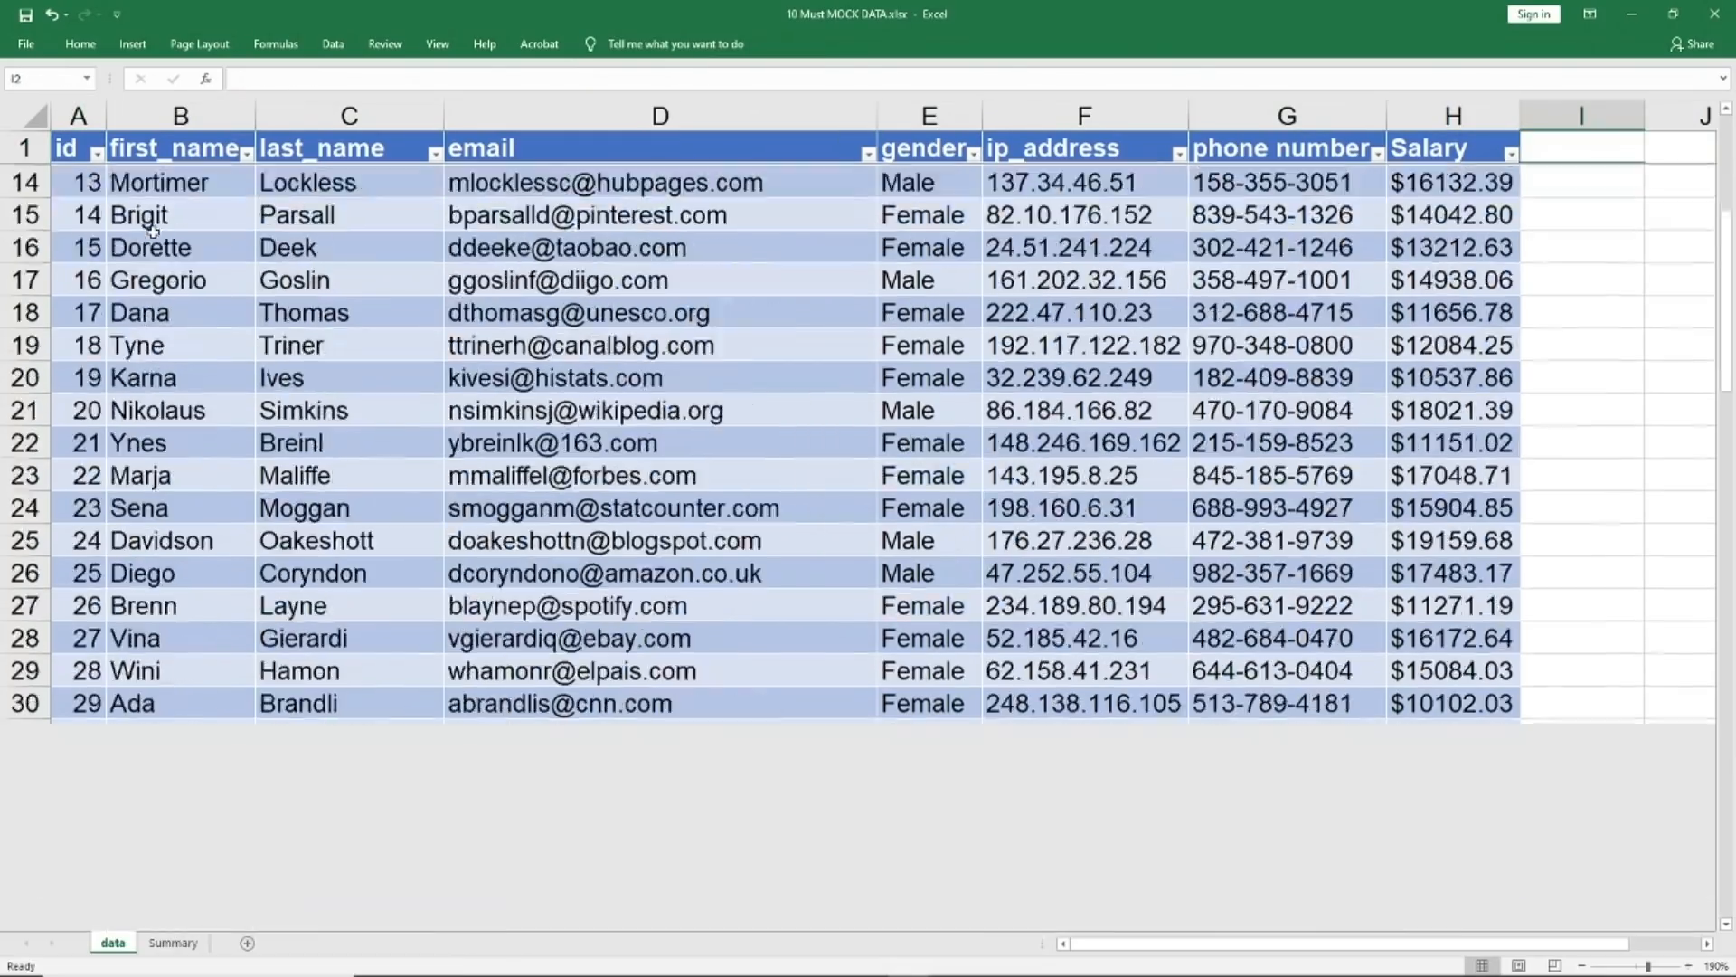
pyautogui.scroll(4, 152, 231)
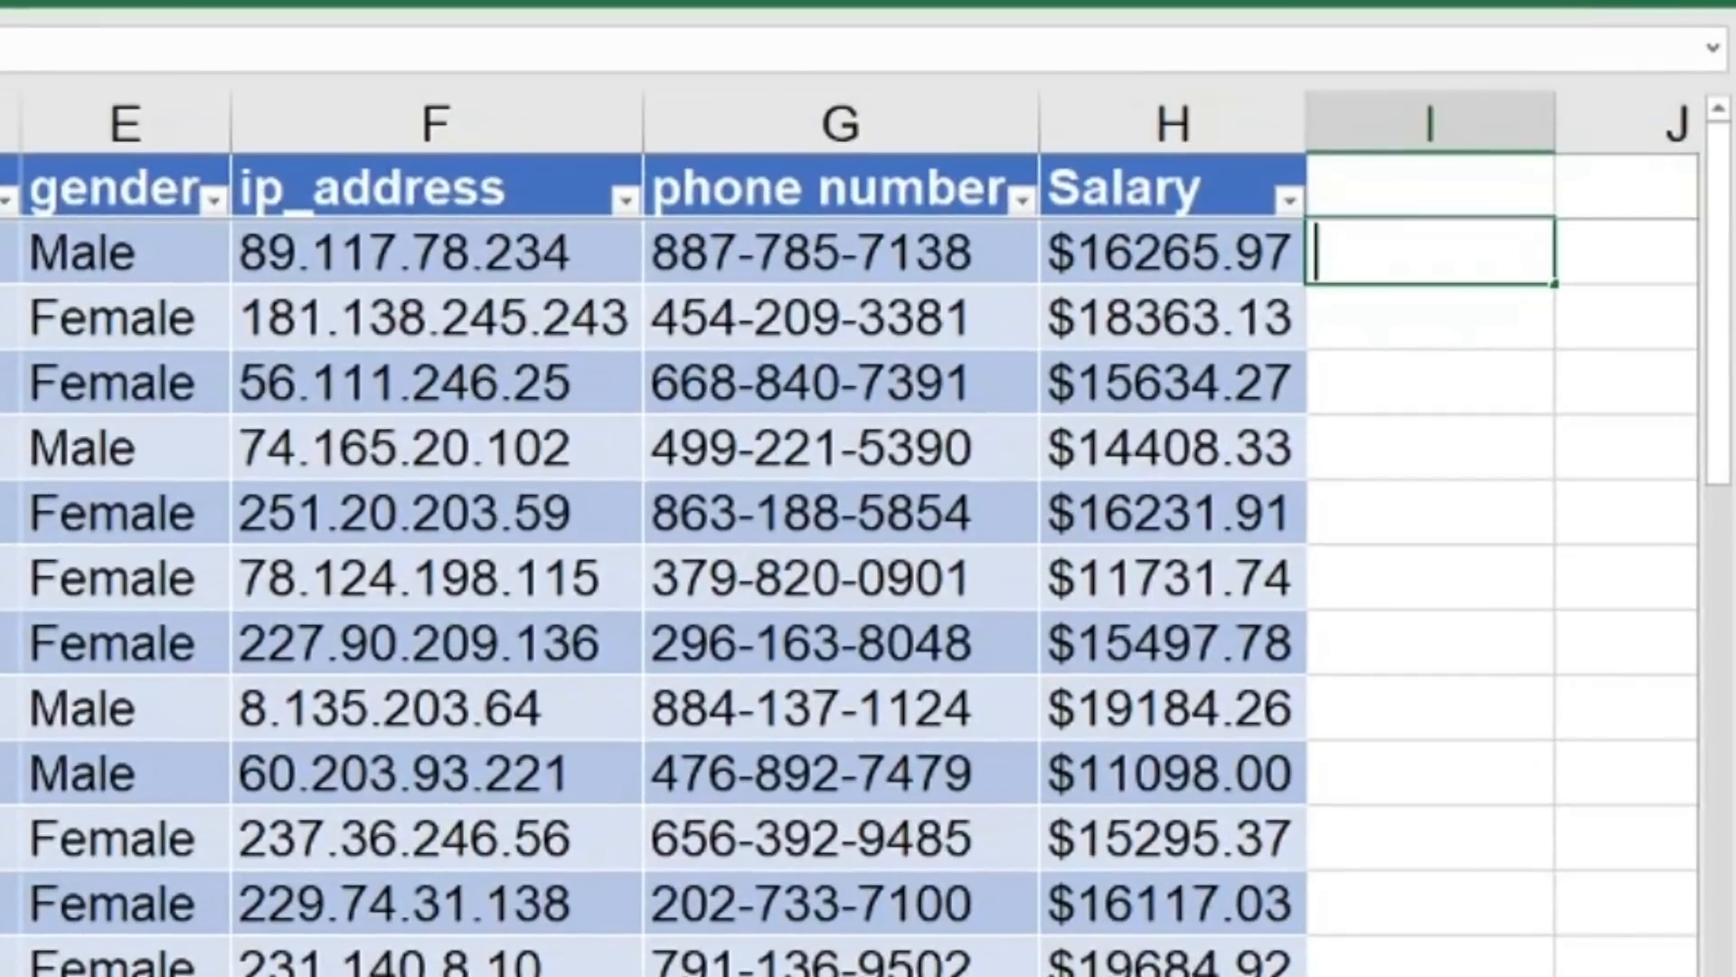
pyautogui.write('=')
pyautogui.press('Left')
pyautogui.press('Left')
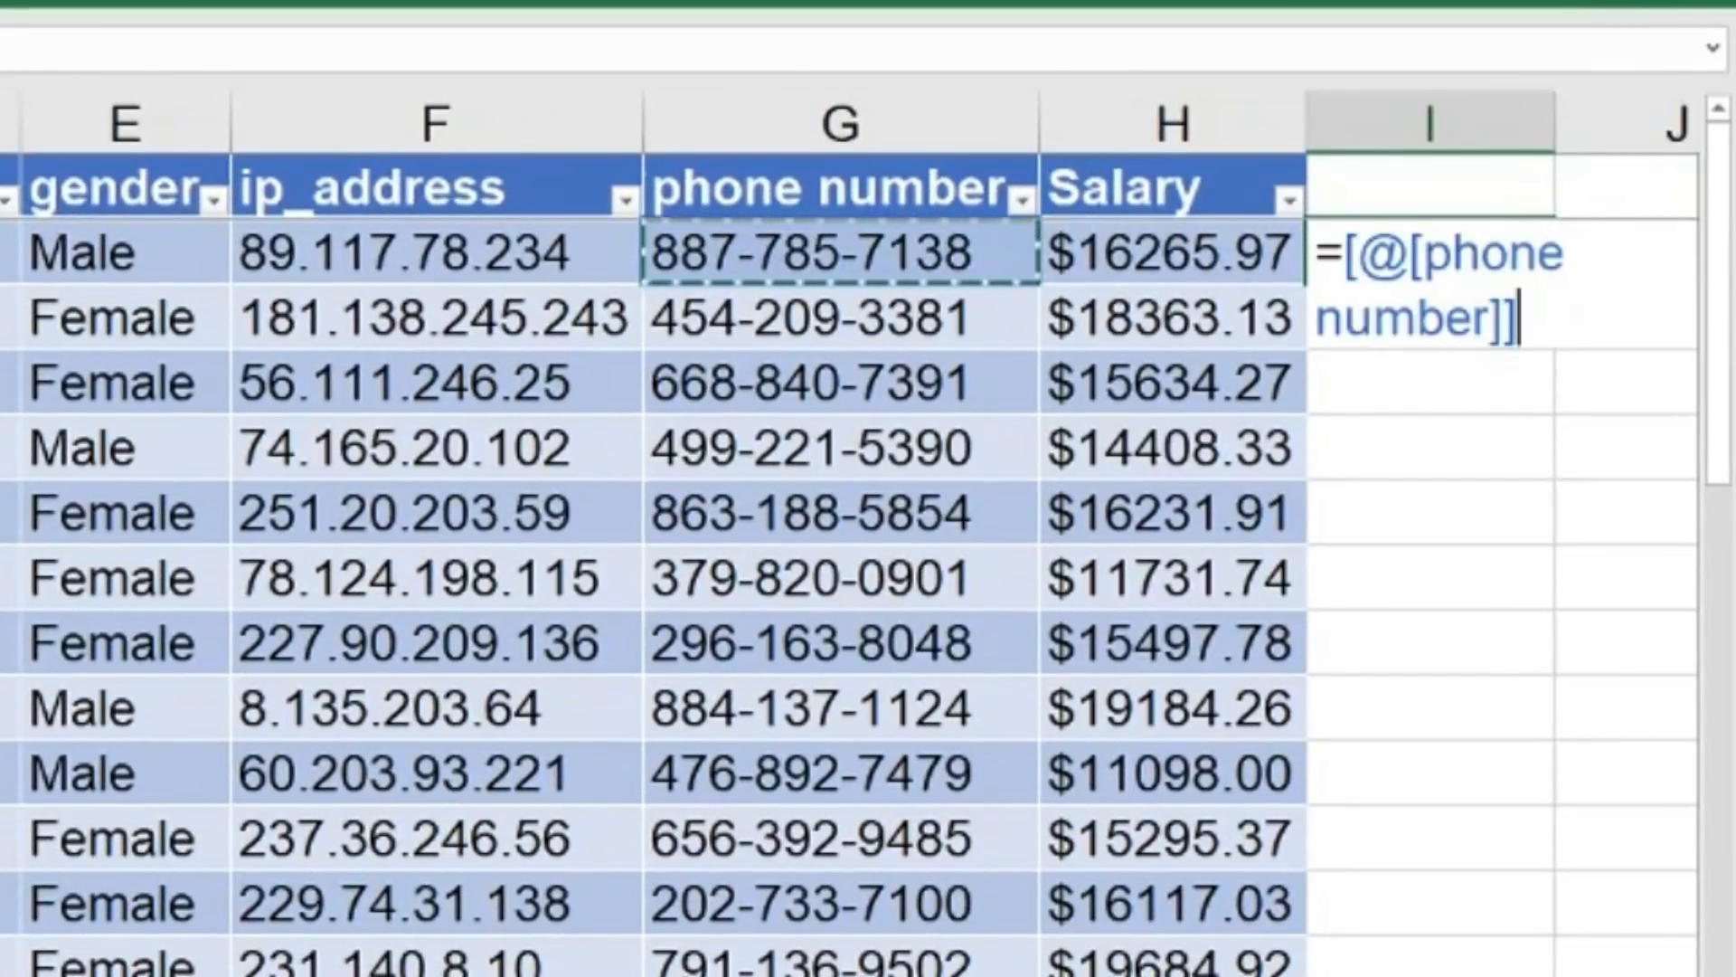
pyautogui.write('+')
pyautogui.press('Left')
pyautogui.press('Down')
pyautogui.press('Left')
pyautogui.press('Return')
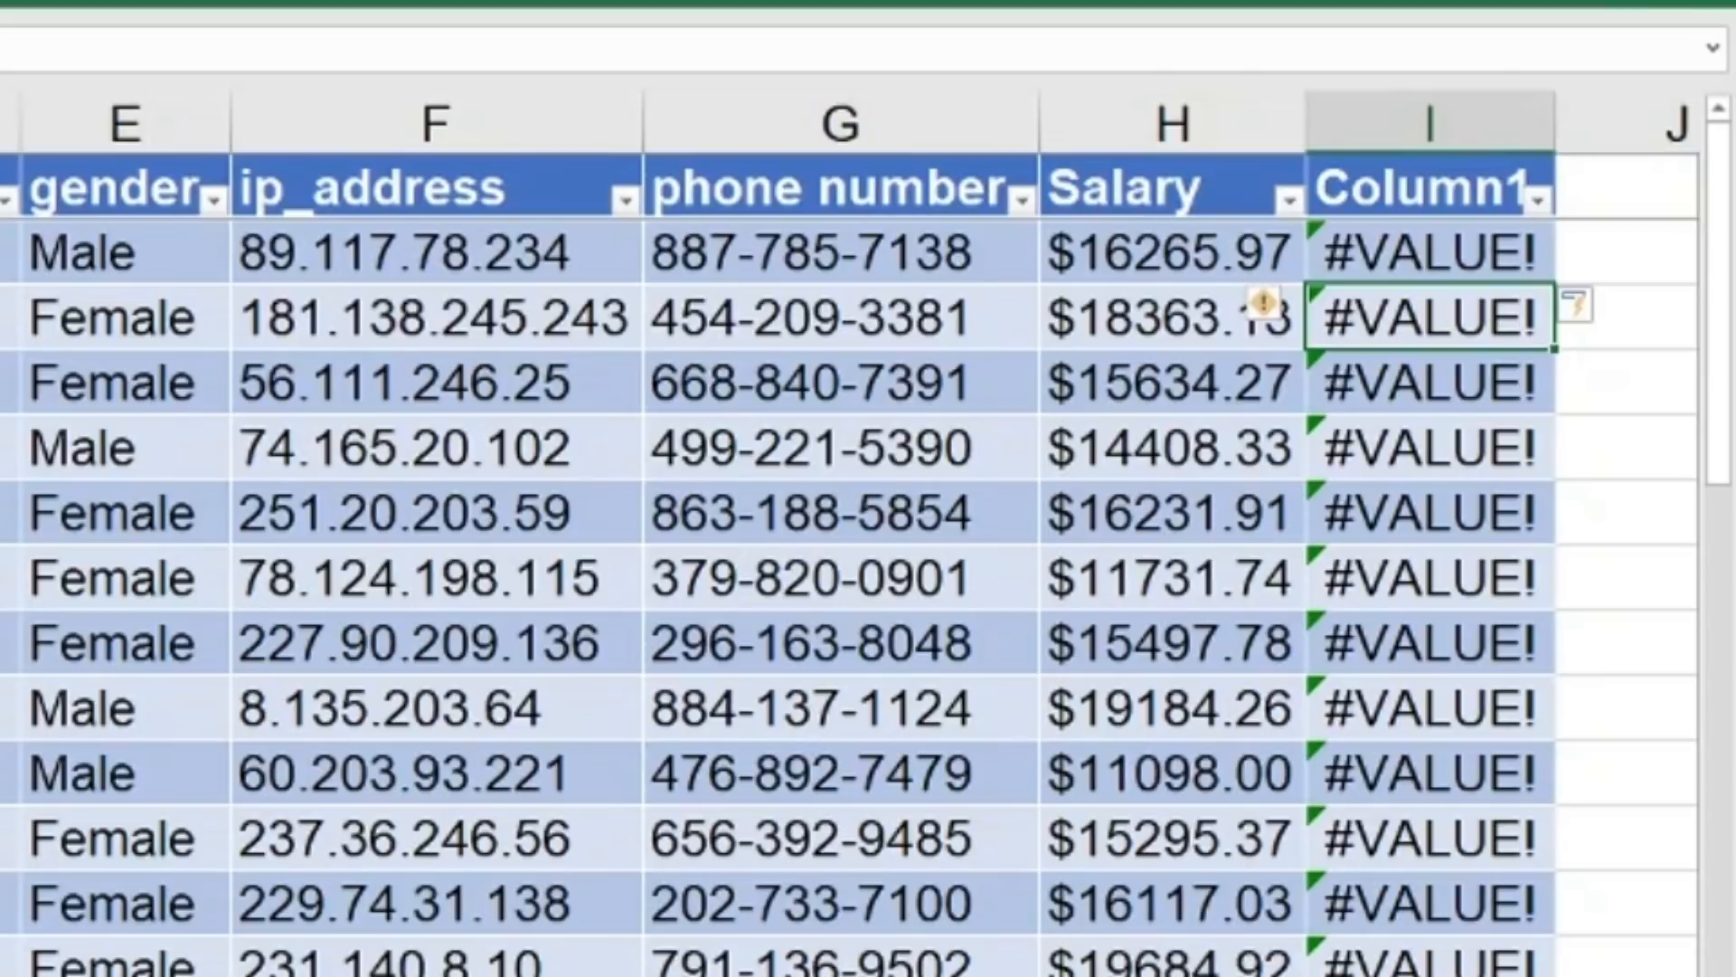
# Undo the column fill and the addition formula in cell I2
pyautogui.hotkey('ctrl', 'z')
pyautogui.hotkey('ctrl', 'z')
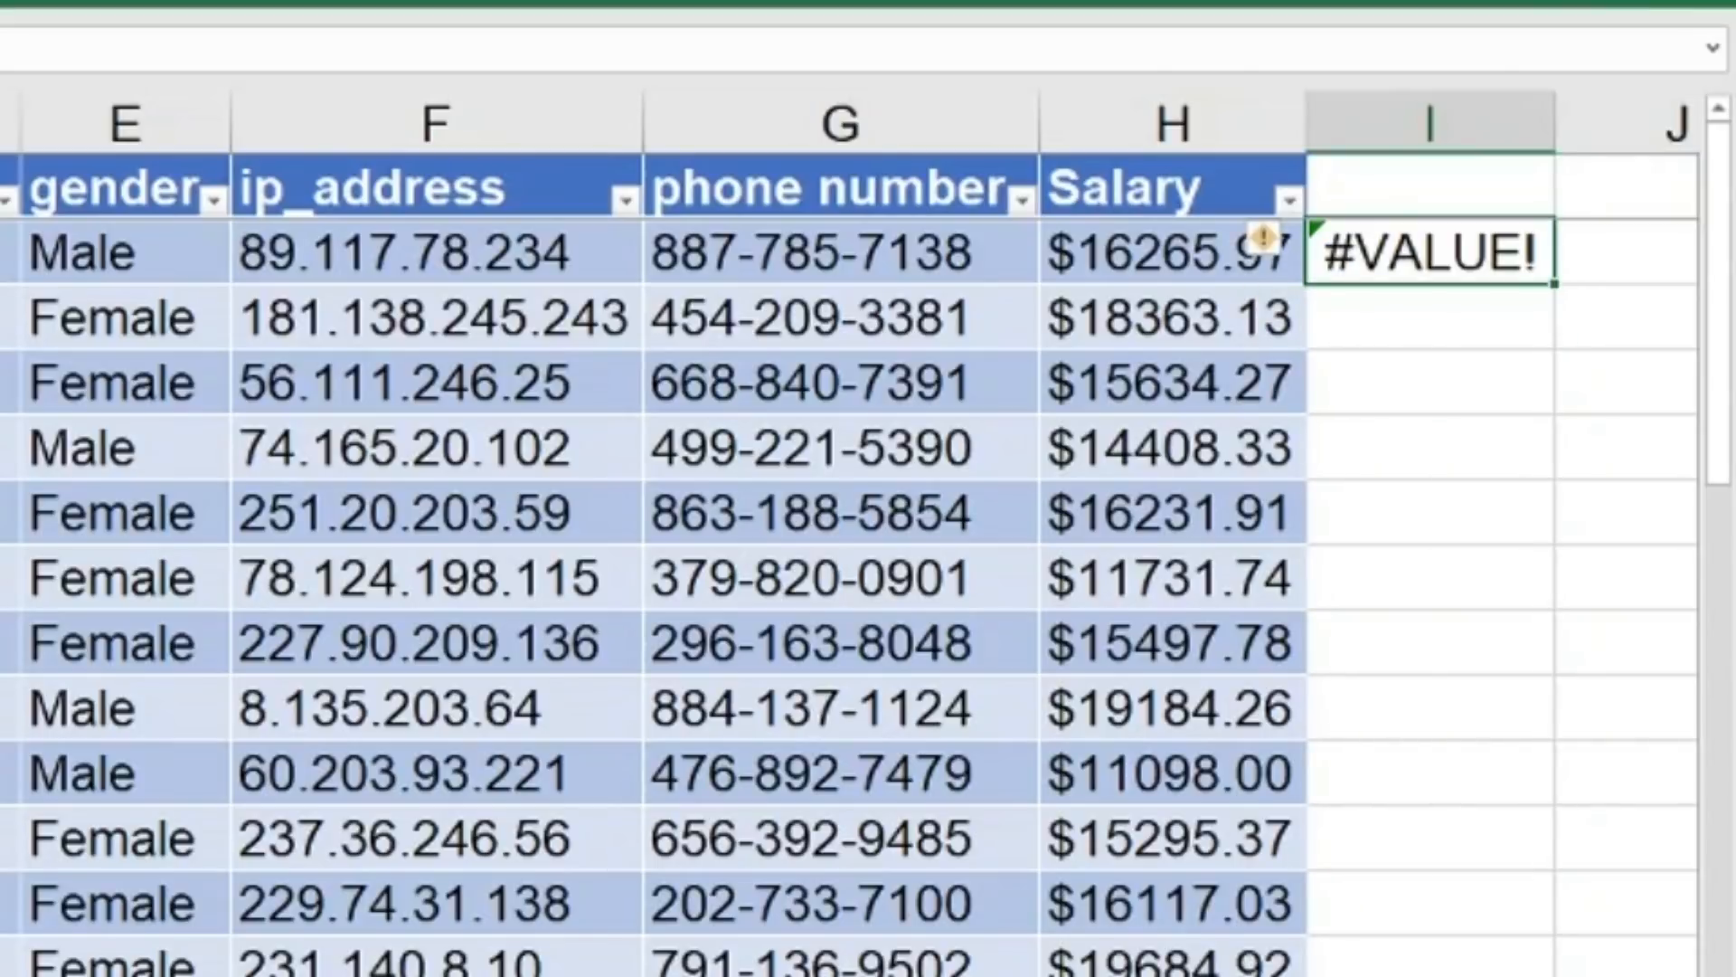
pyautogui.hotkey('ctrl', 'z')
# Start a CONCATENATE formula in cell I2 with the row's first_name as the first text
pyautogui.write('=con')
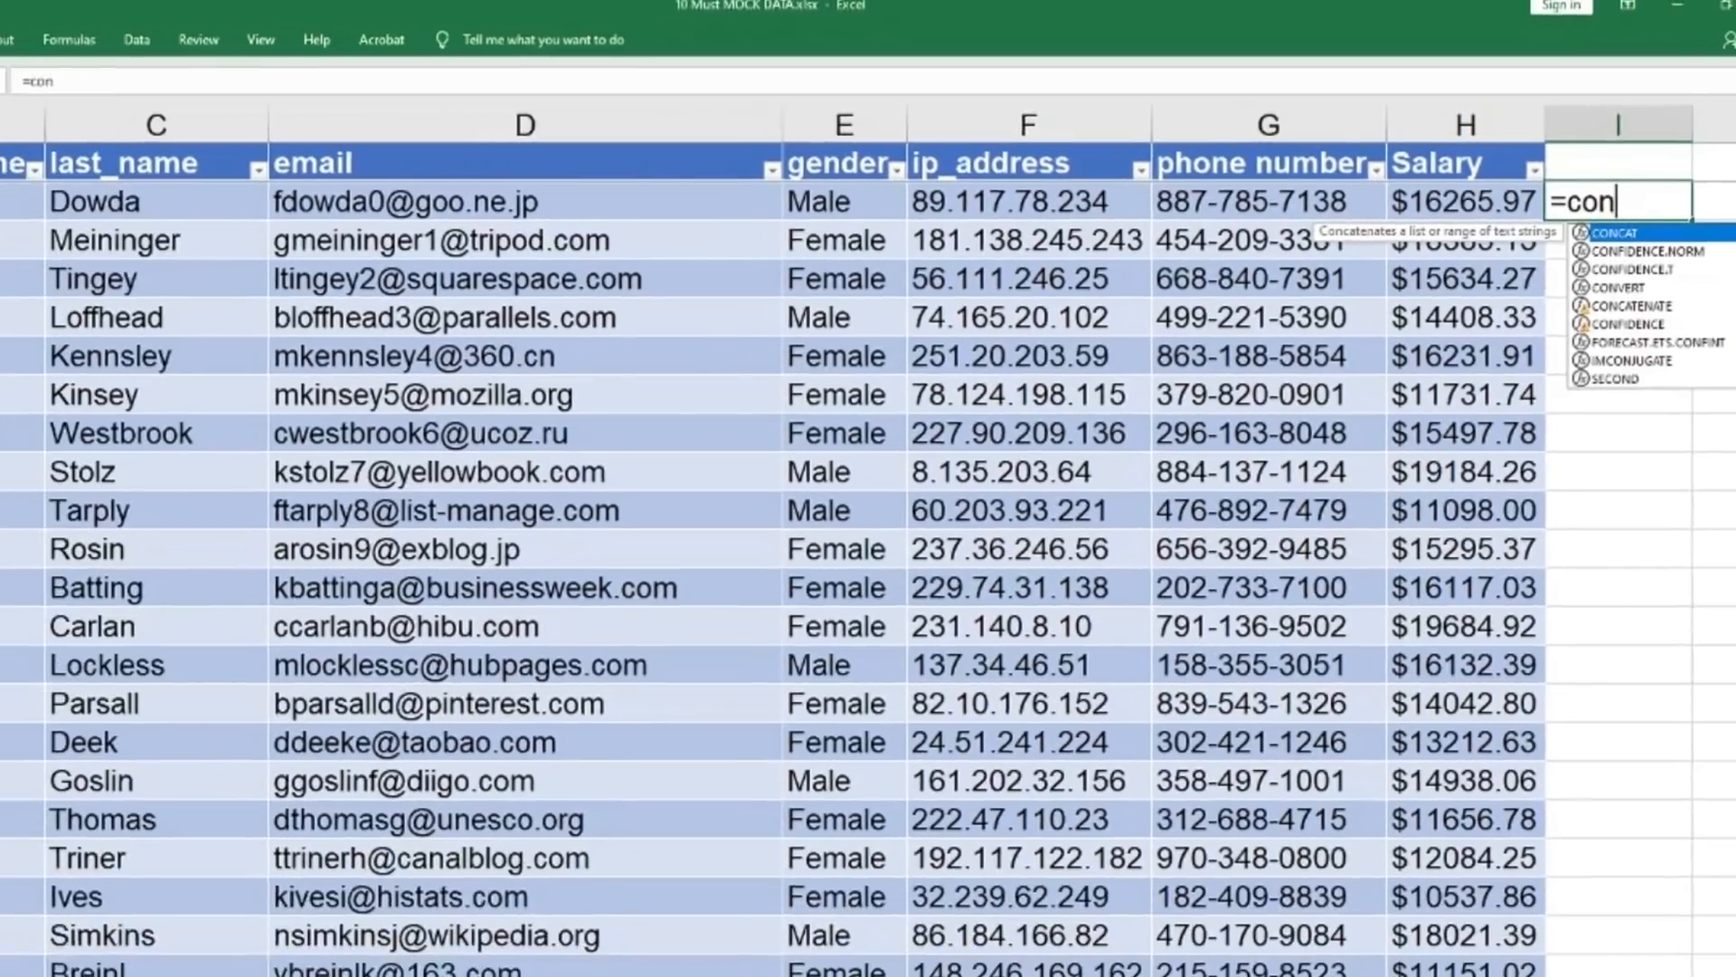
pyautogui.write('ta')
pyautogui.press('BackSpace')
pyautogui.press('BackSpace')
pyautogui.write('ca')
pyautogui.press('Tab')
pyautogui.press('Left')
pyautogui.press('Left')
pyautogui.press('Left')
pyautogui.press('Left')
pyautogui.press('Left')
pyautogui.press('Left')
pyautogui.press('Left')
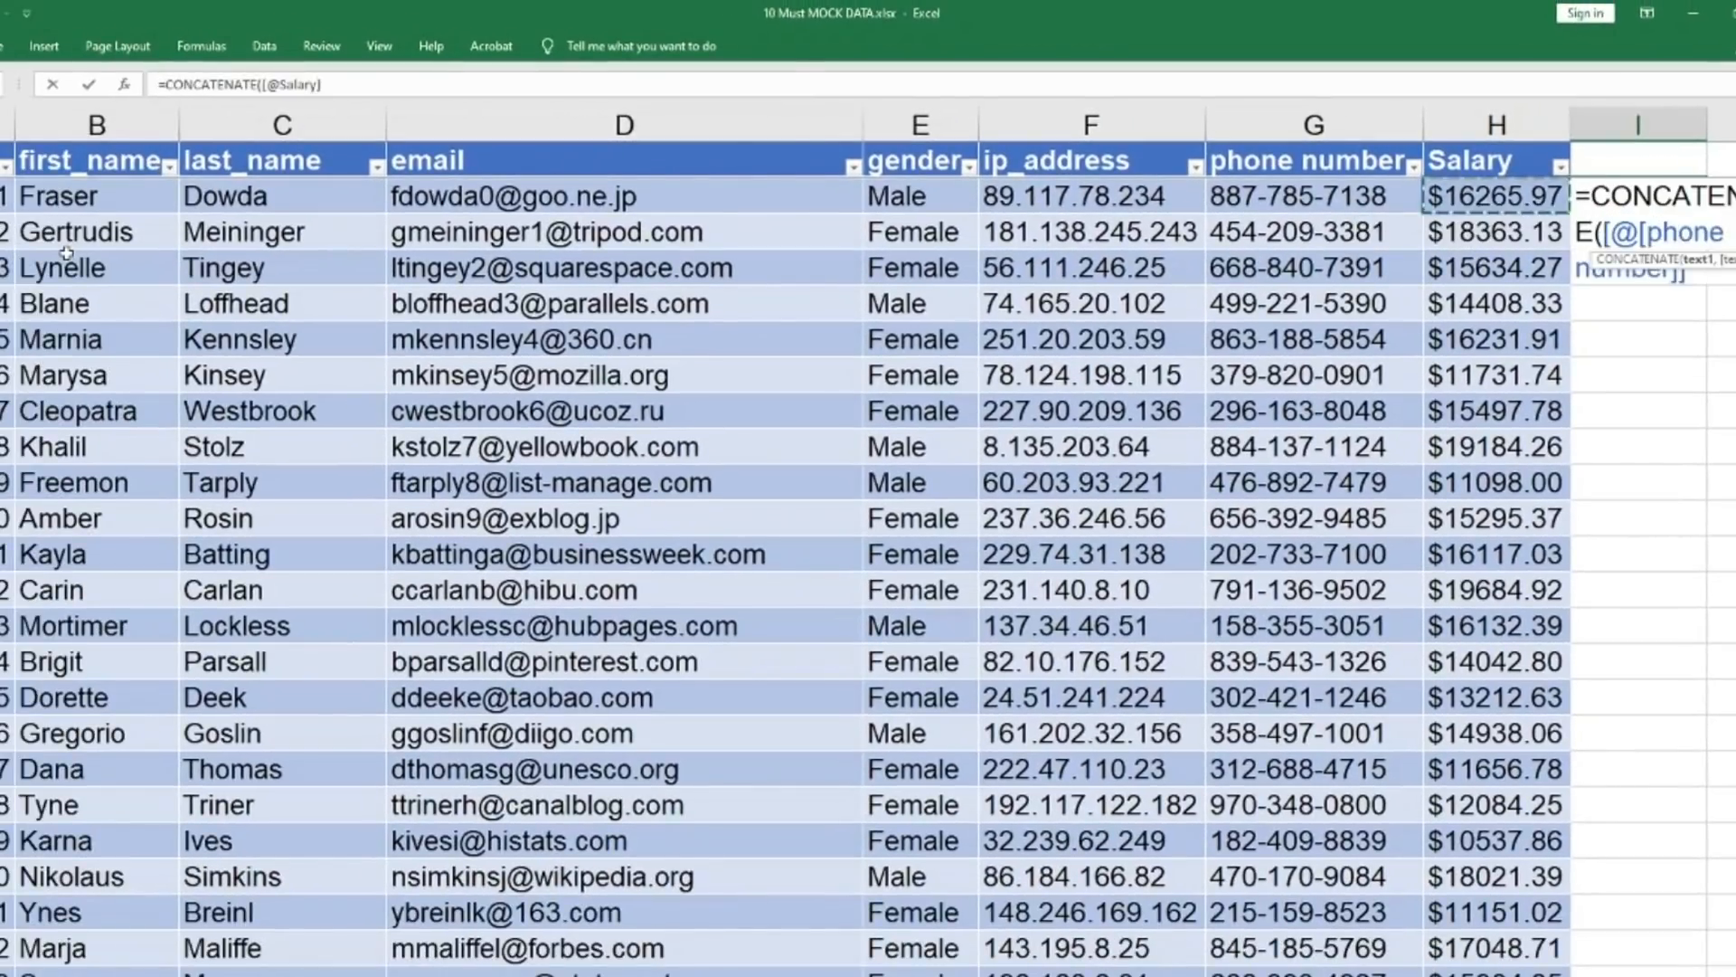
pyautogui.write(',')
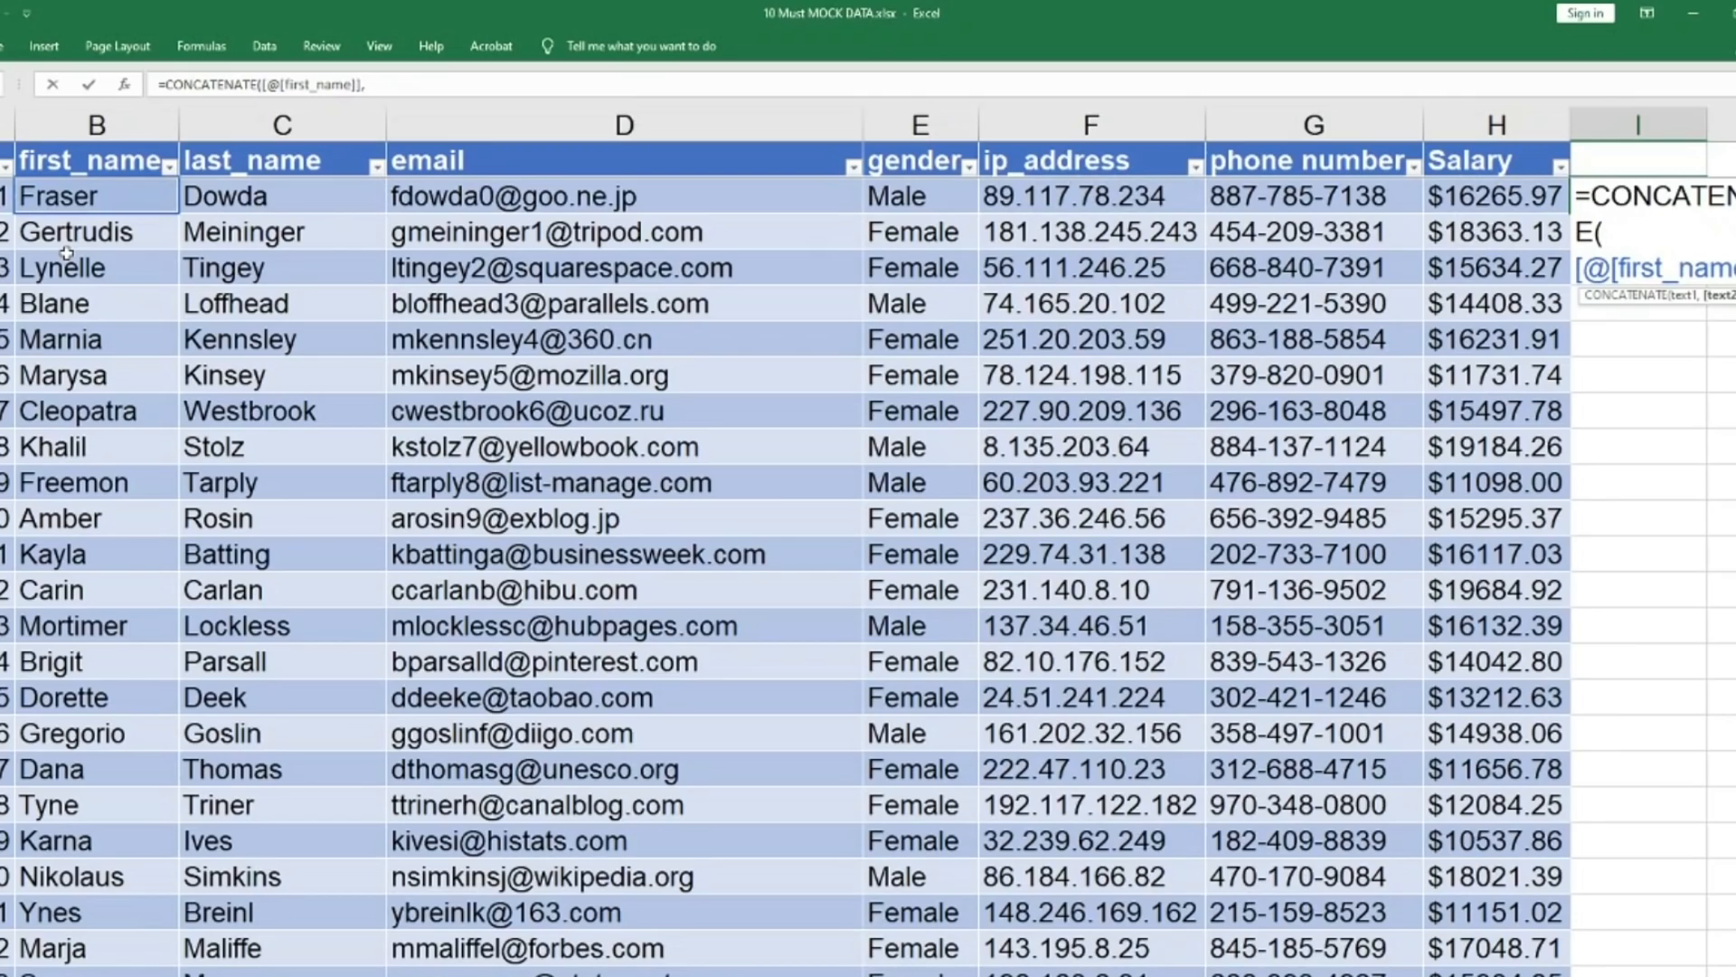
# Add the row's last_name as the second text and complete the CONCATENATE formula
pyautogui.press('Left')
pyautogui.press('Left')
pyautogui.press('Left')
pyautogui.press('Left')
pyautogui.press('Left')
pyautogui.press('Left')
pyautogui.press('Left')
pyautogui.press('Right')
pyautogui.write(')')
pyautogui.press('Return')
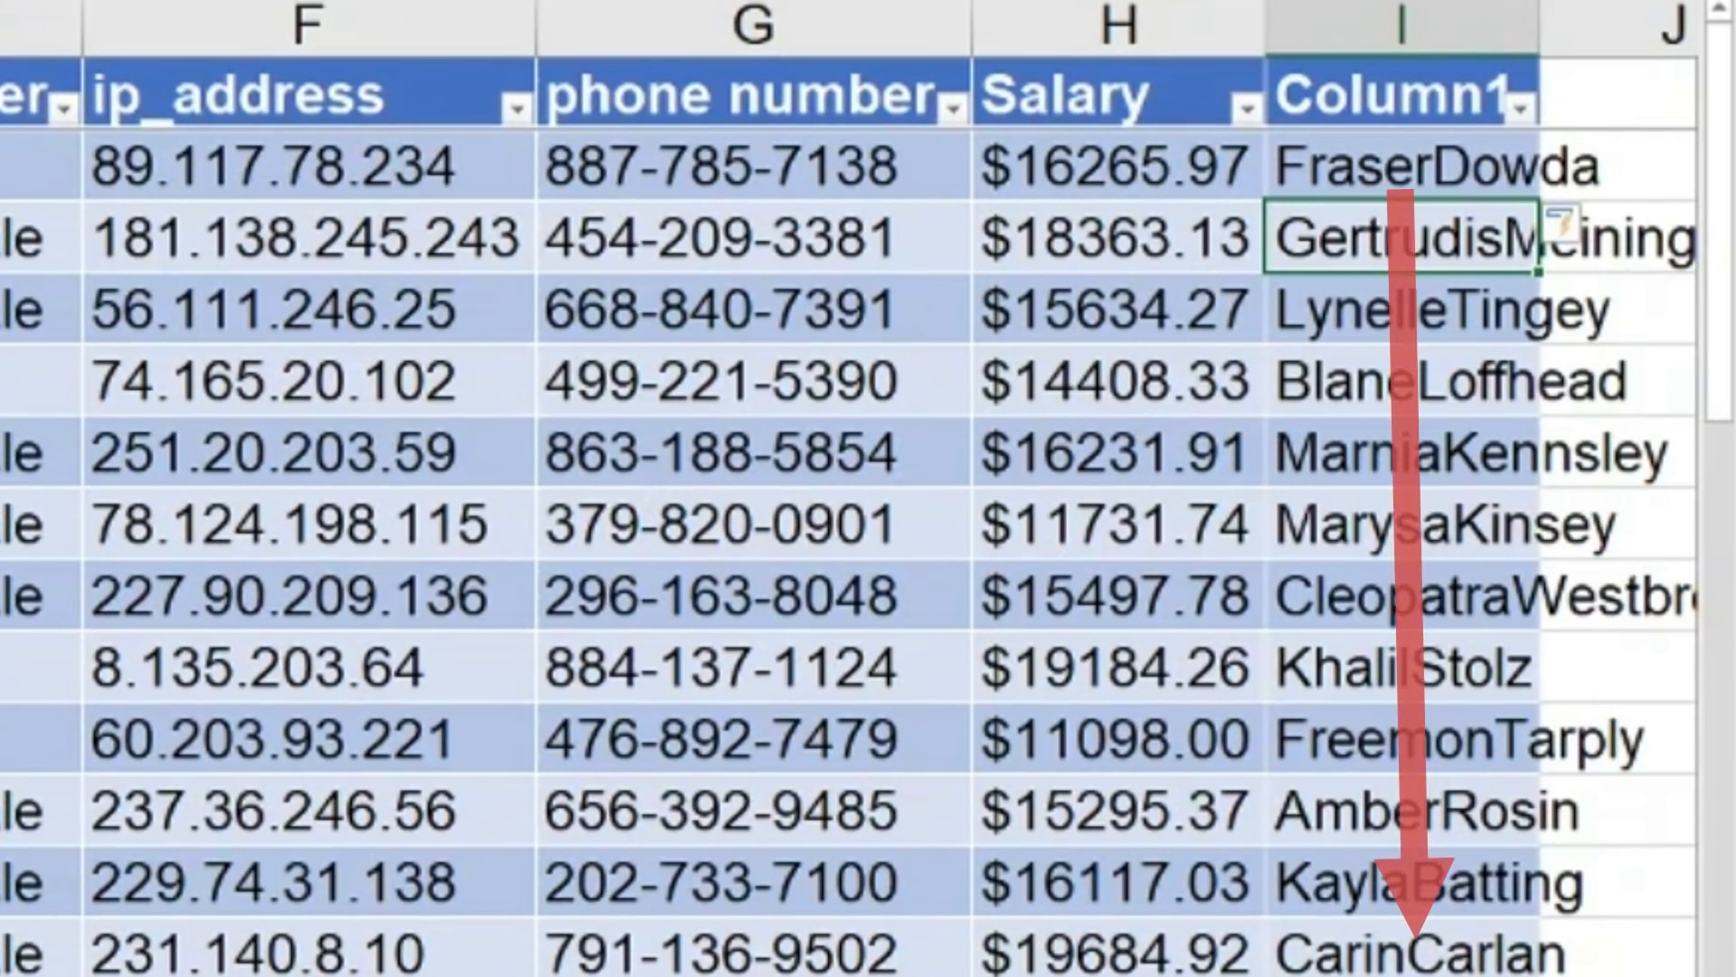
# Check the joined names in column I down to the last record, and undo that column
pyautogui.scroll(2, 850, 551)
pyautogui.press('Right')
pyautogui.press('Right')
pyautogui.press('Right')
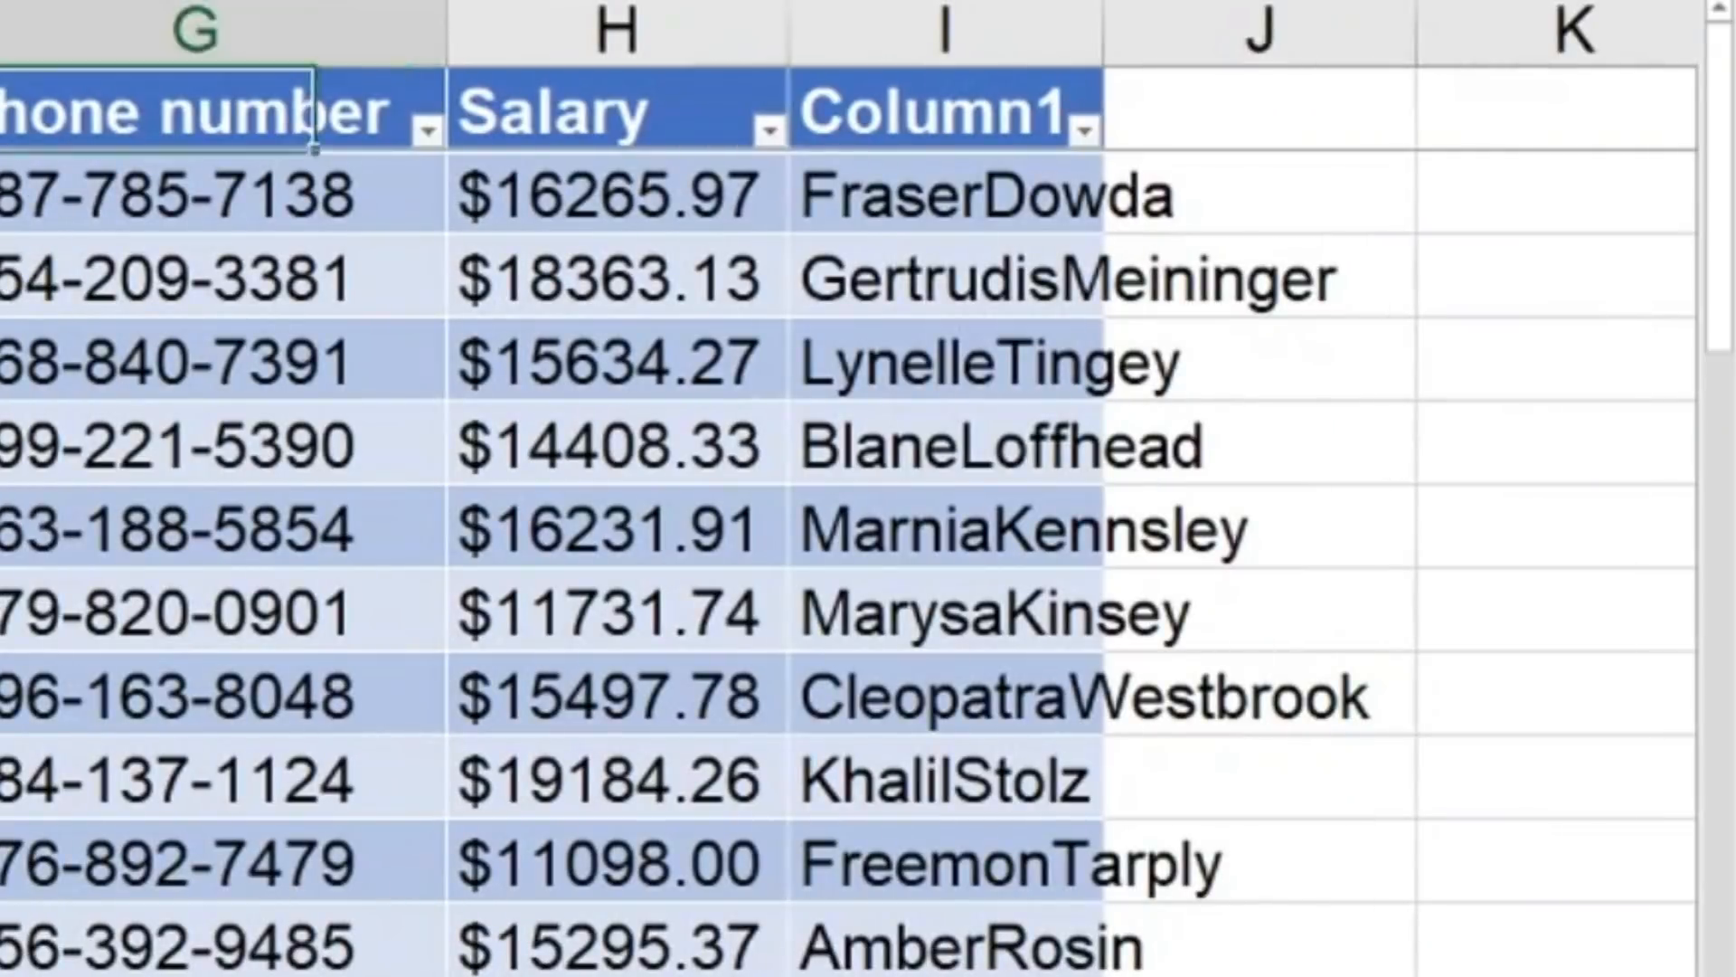
pyautogui.press('Down')
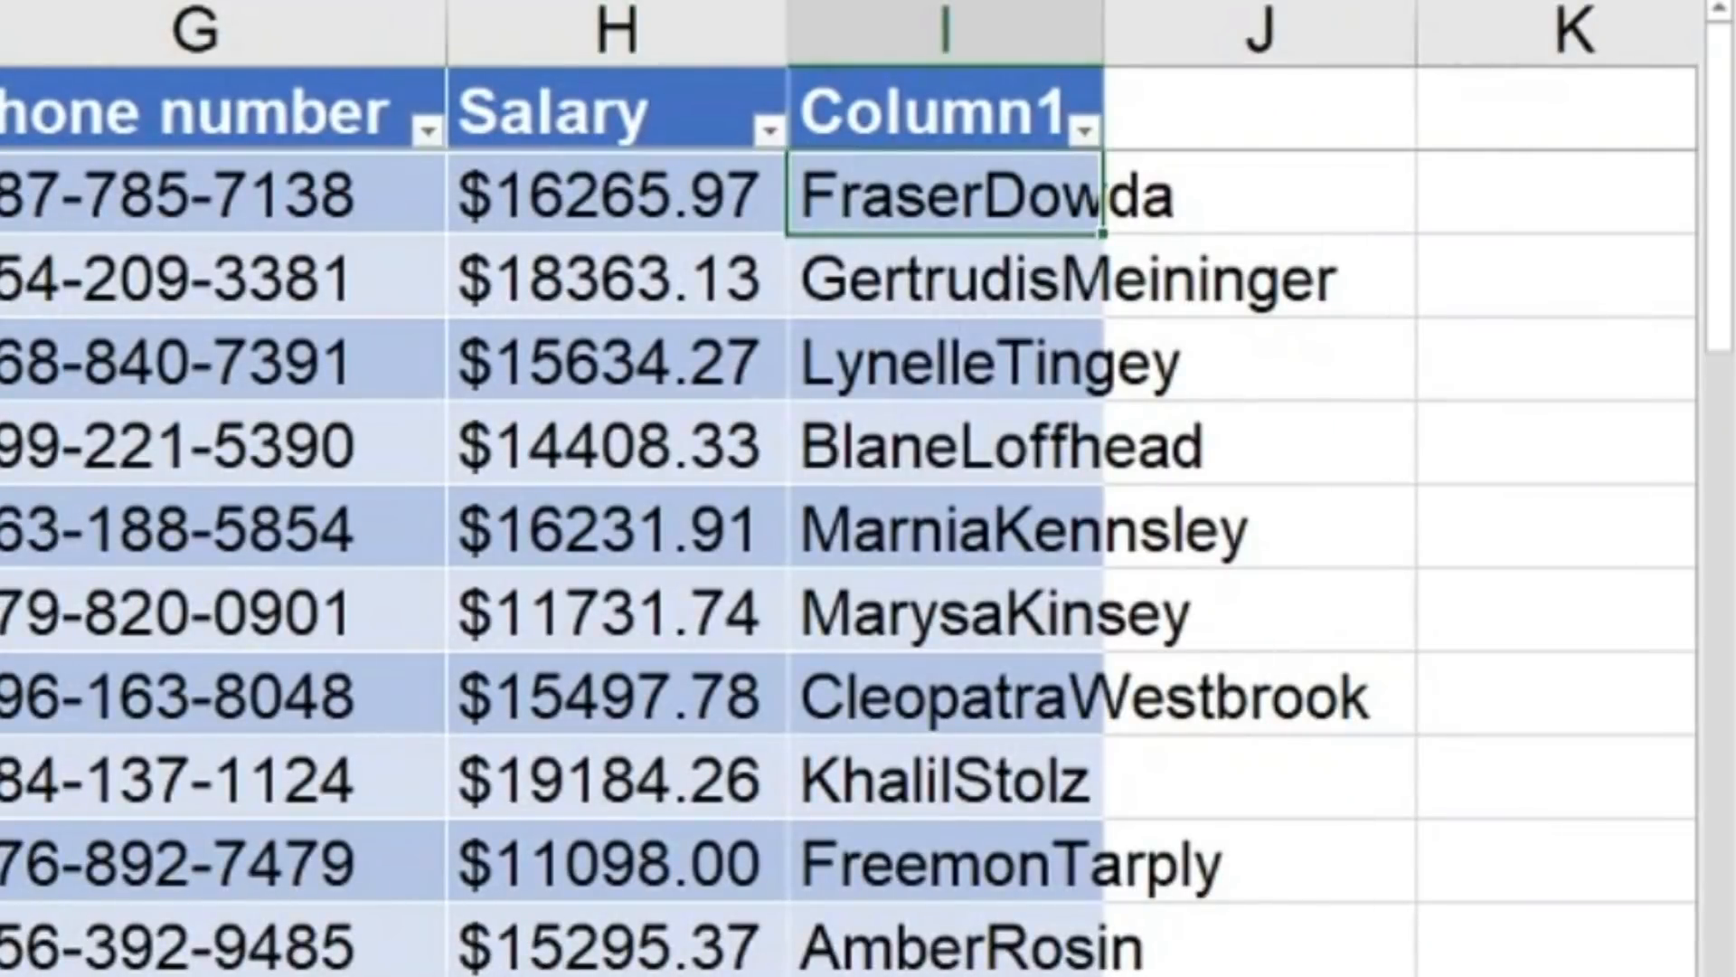
pyautogui.press('Up')
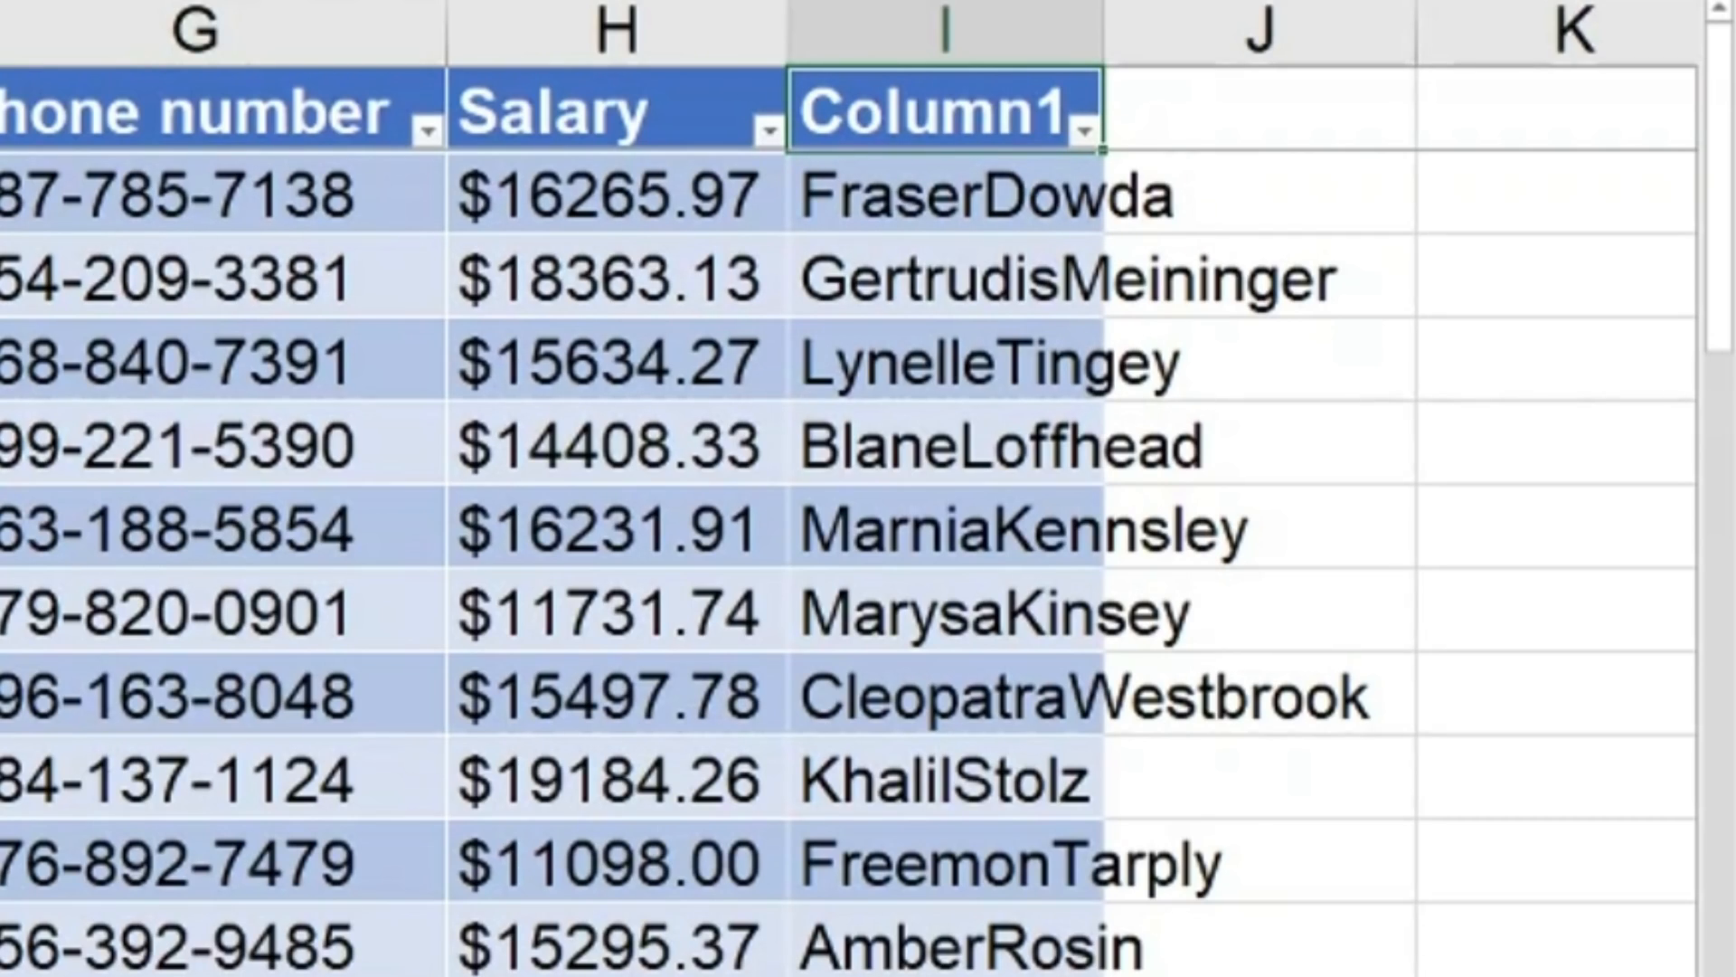
pyautogui.hotkey('ctrl', 'shift', 'Down')
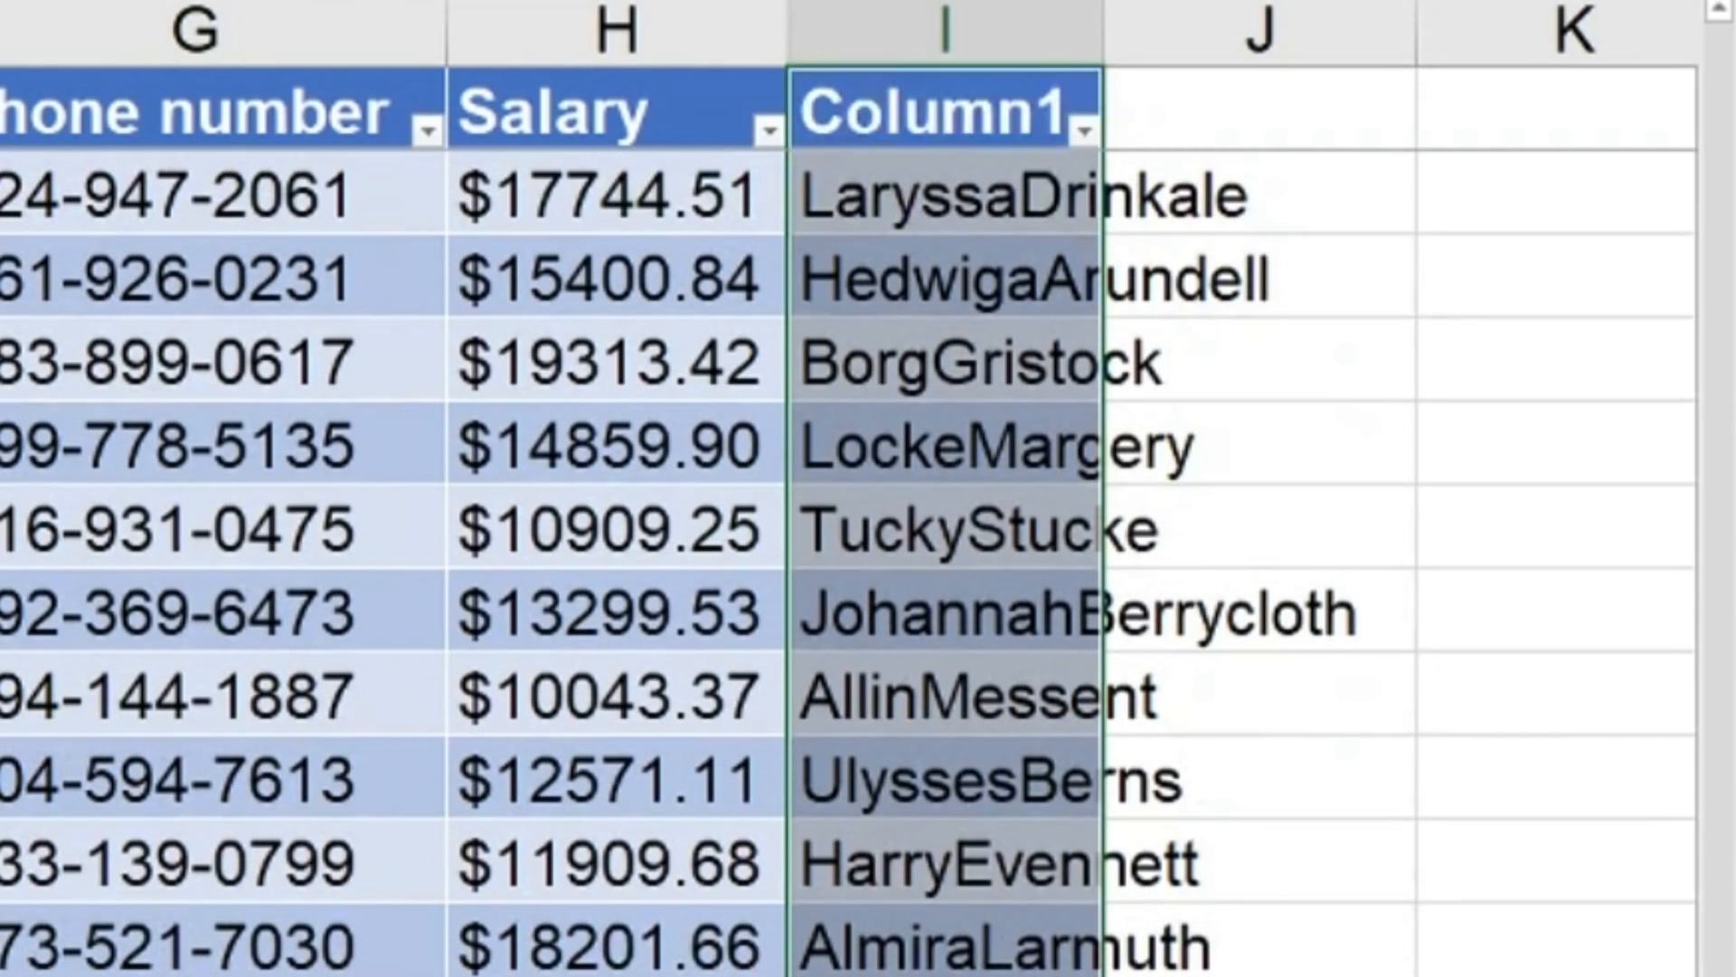
pyautogui.hotkey('ctrl', 'z')
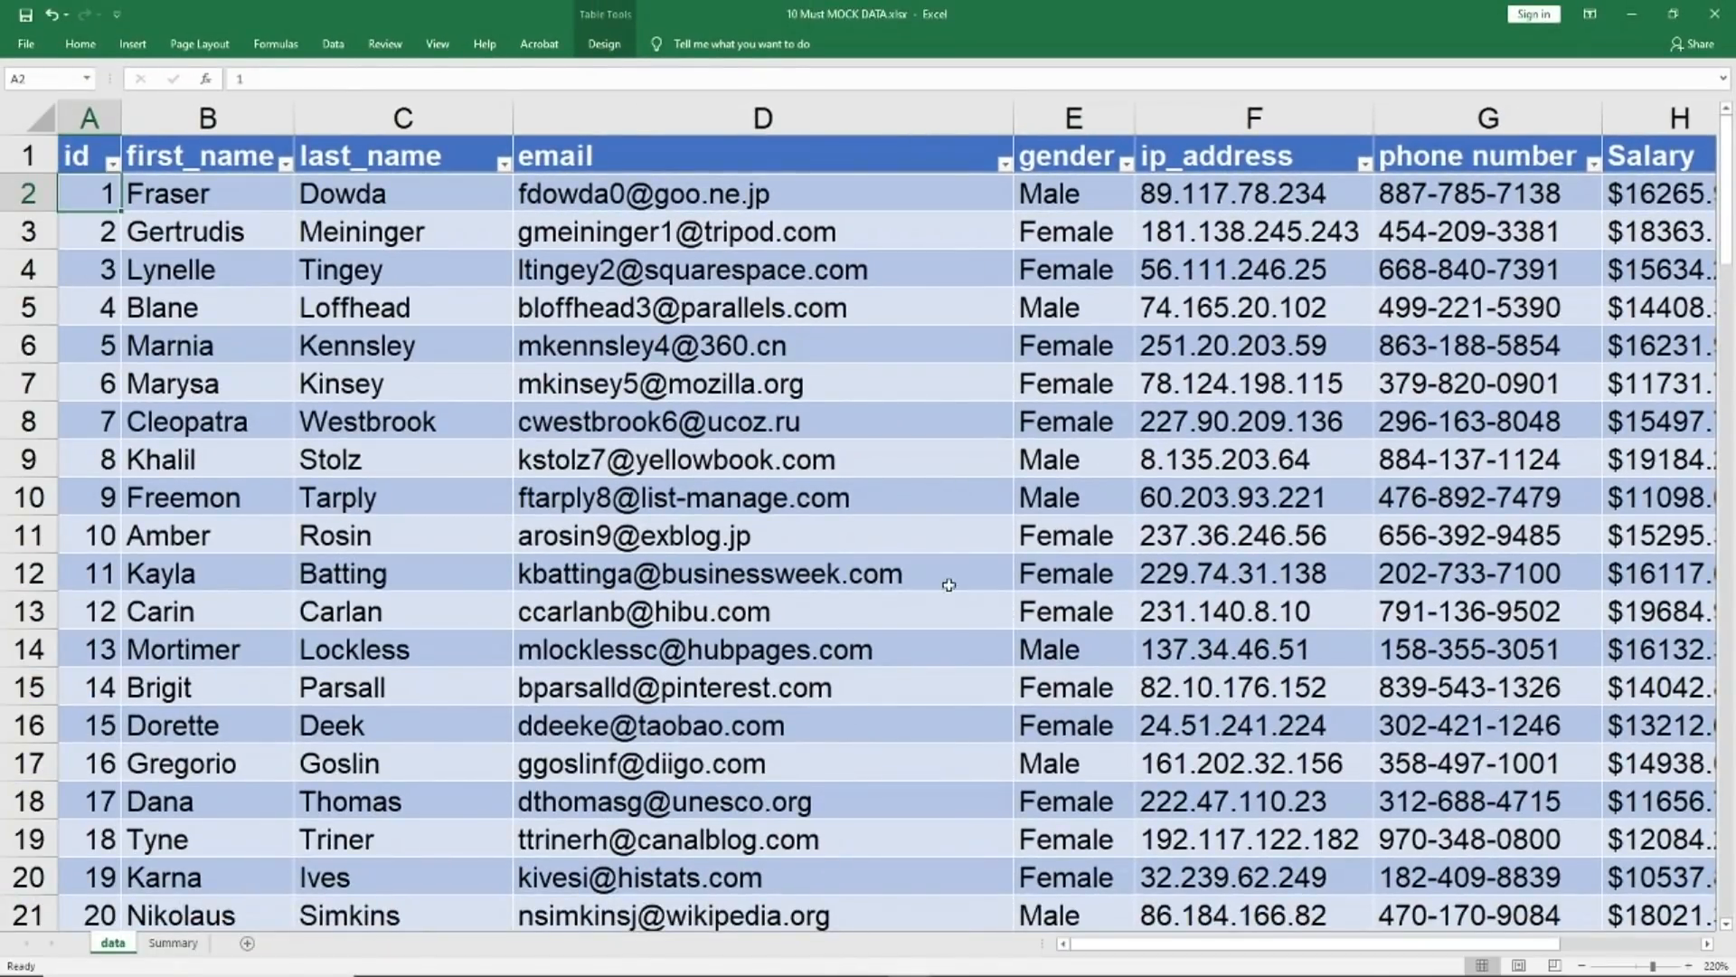
# Select cell H2, and switch to the 10 Must Excel Shortcuts workbook to select the Ctrl + Arrows entry in A8:C8
pyautogui.scroll(-1, 950, 583)
pyautogui.scroll(-1, 949, 584)
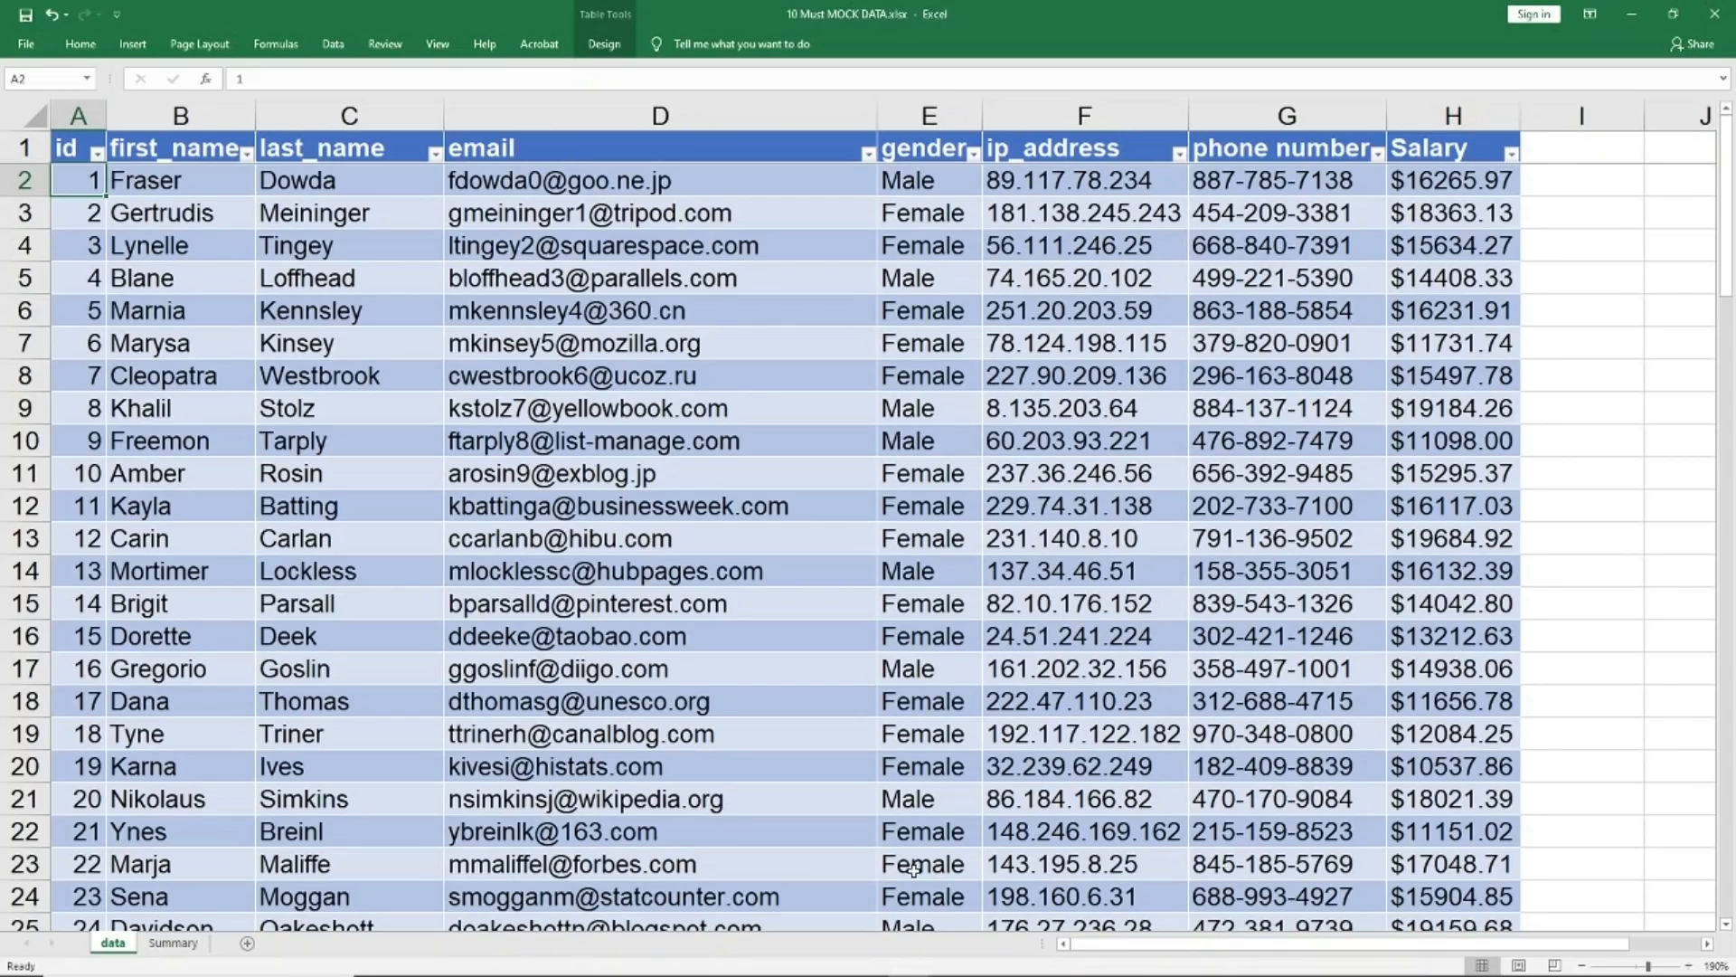
pyautogui.click(1442, 180)
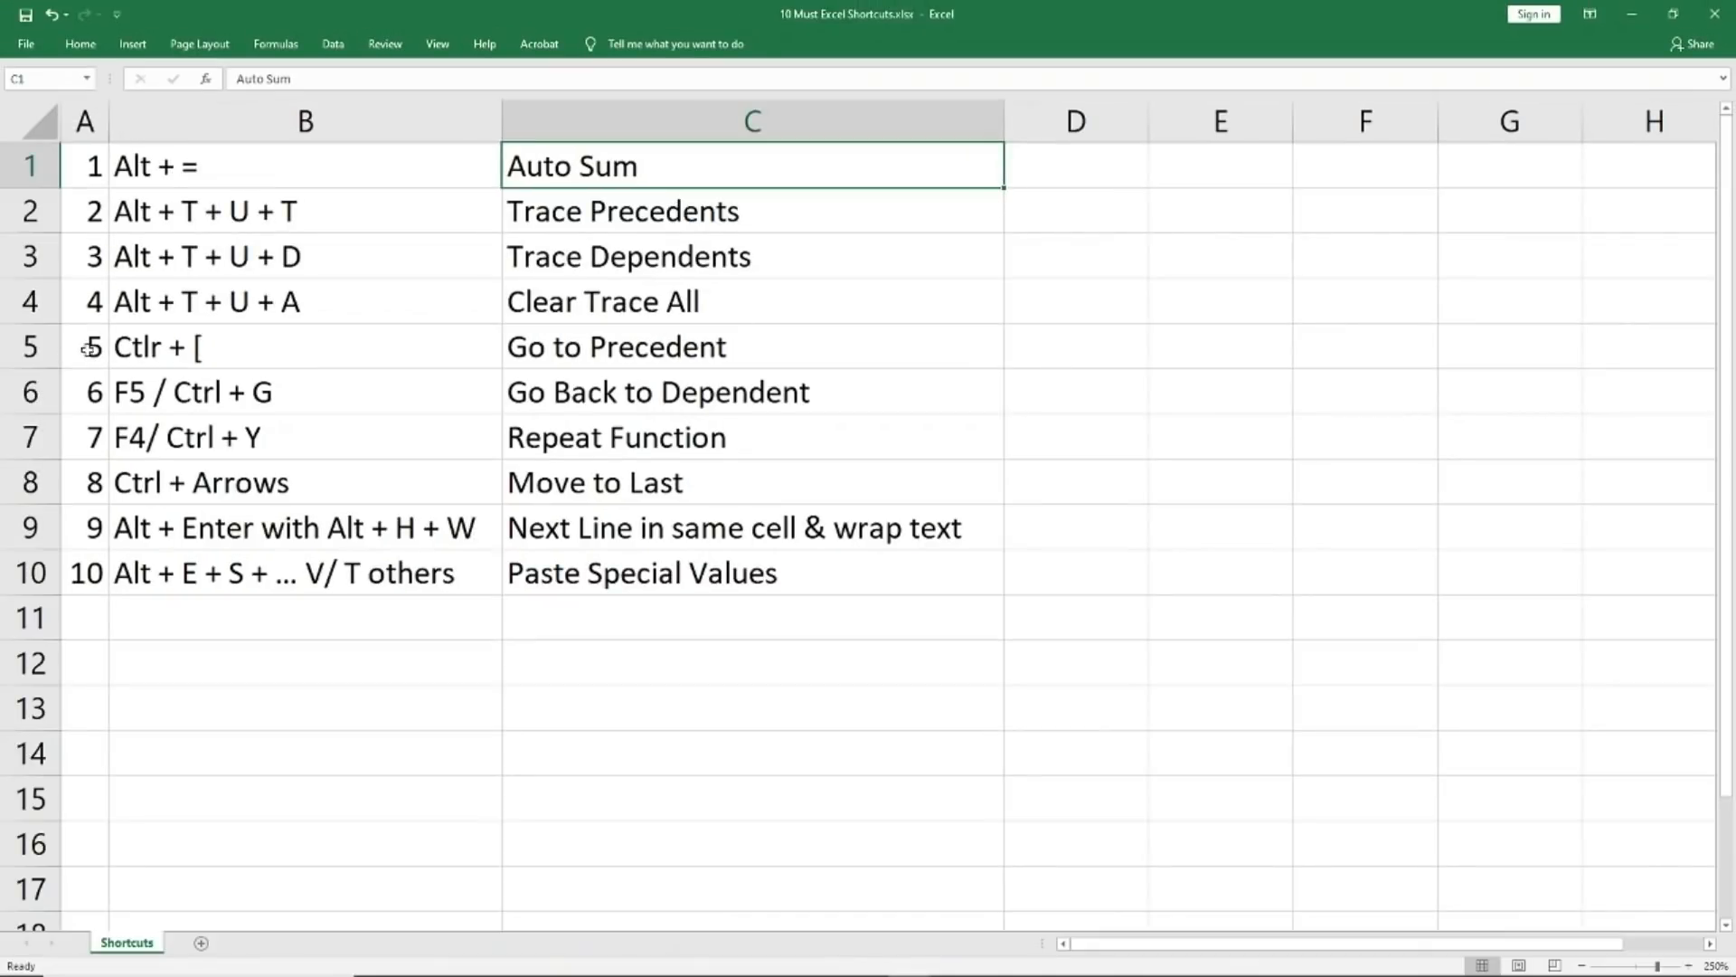
pyautogui.click(83, 483)
pyautogui.hotkey('ctrl', 'shift', 'Right')
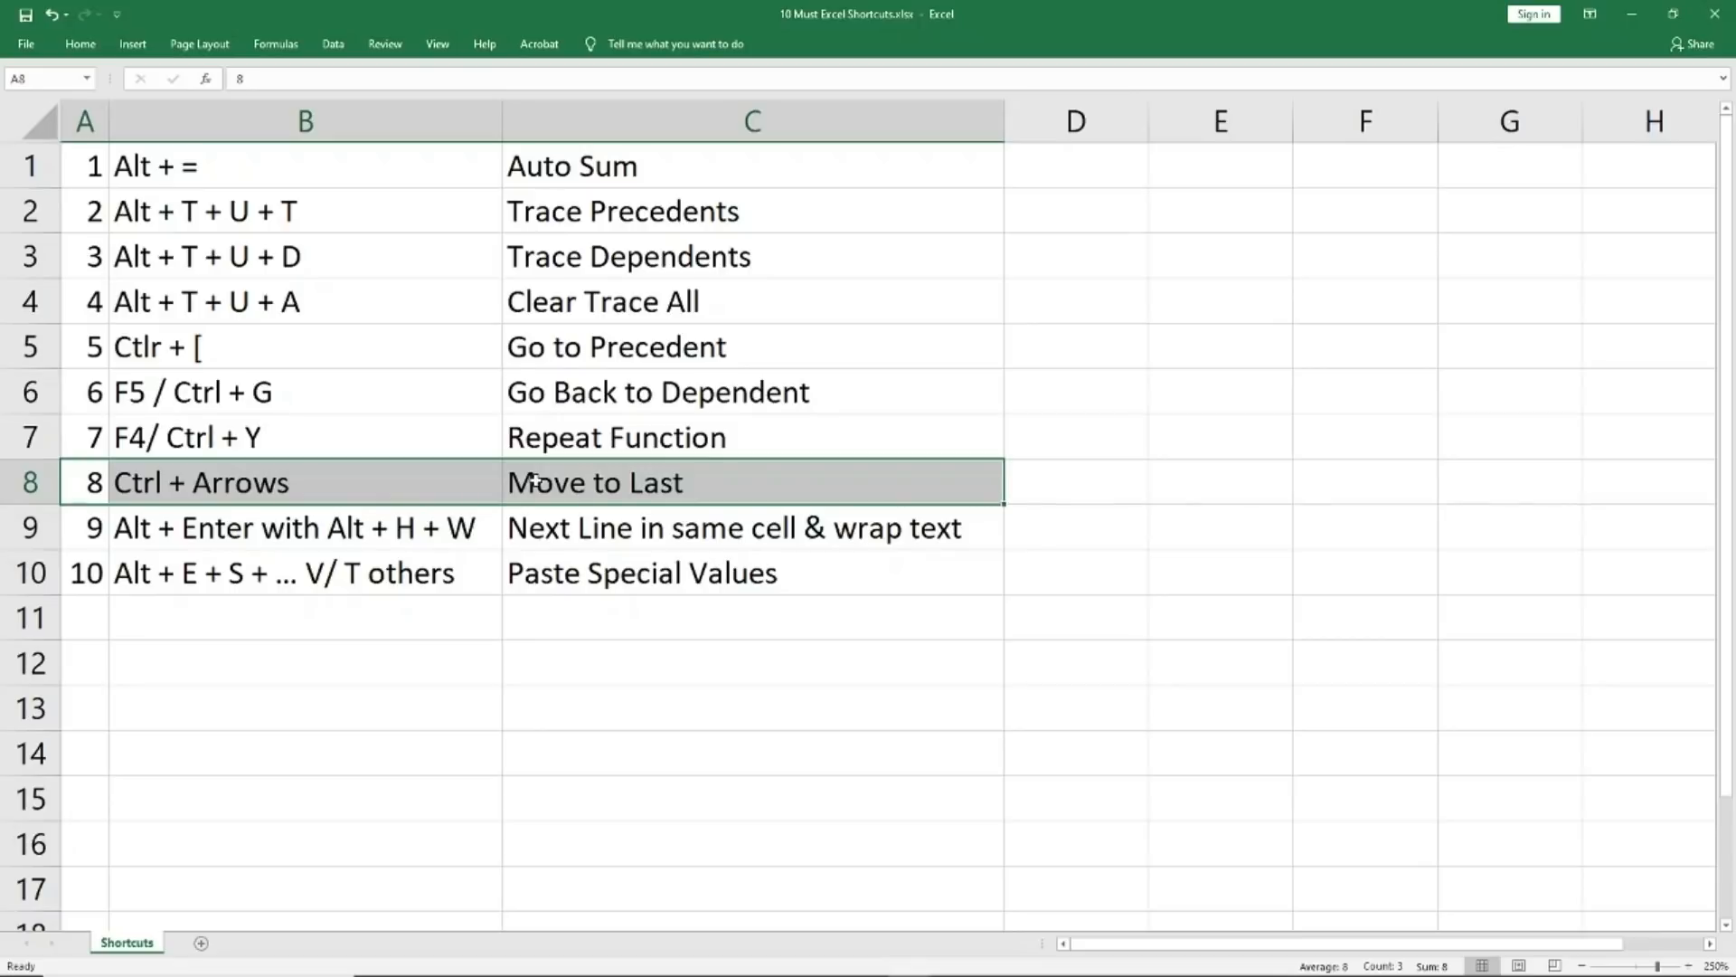
# Switch to the 10 Must MOCK DATA workbook and move to the email in cell D4
pyautogui.hotkey('alt', 'Tab')
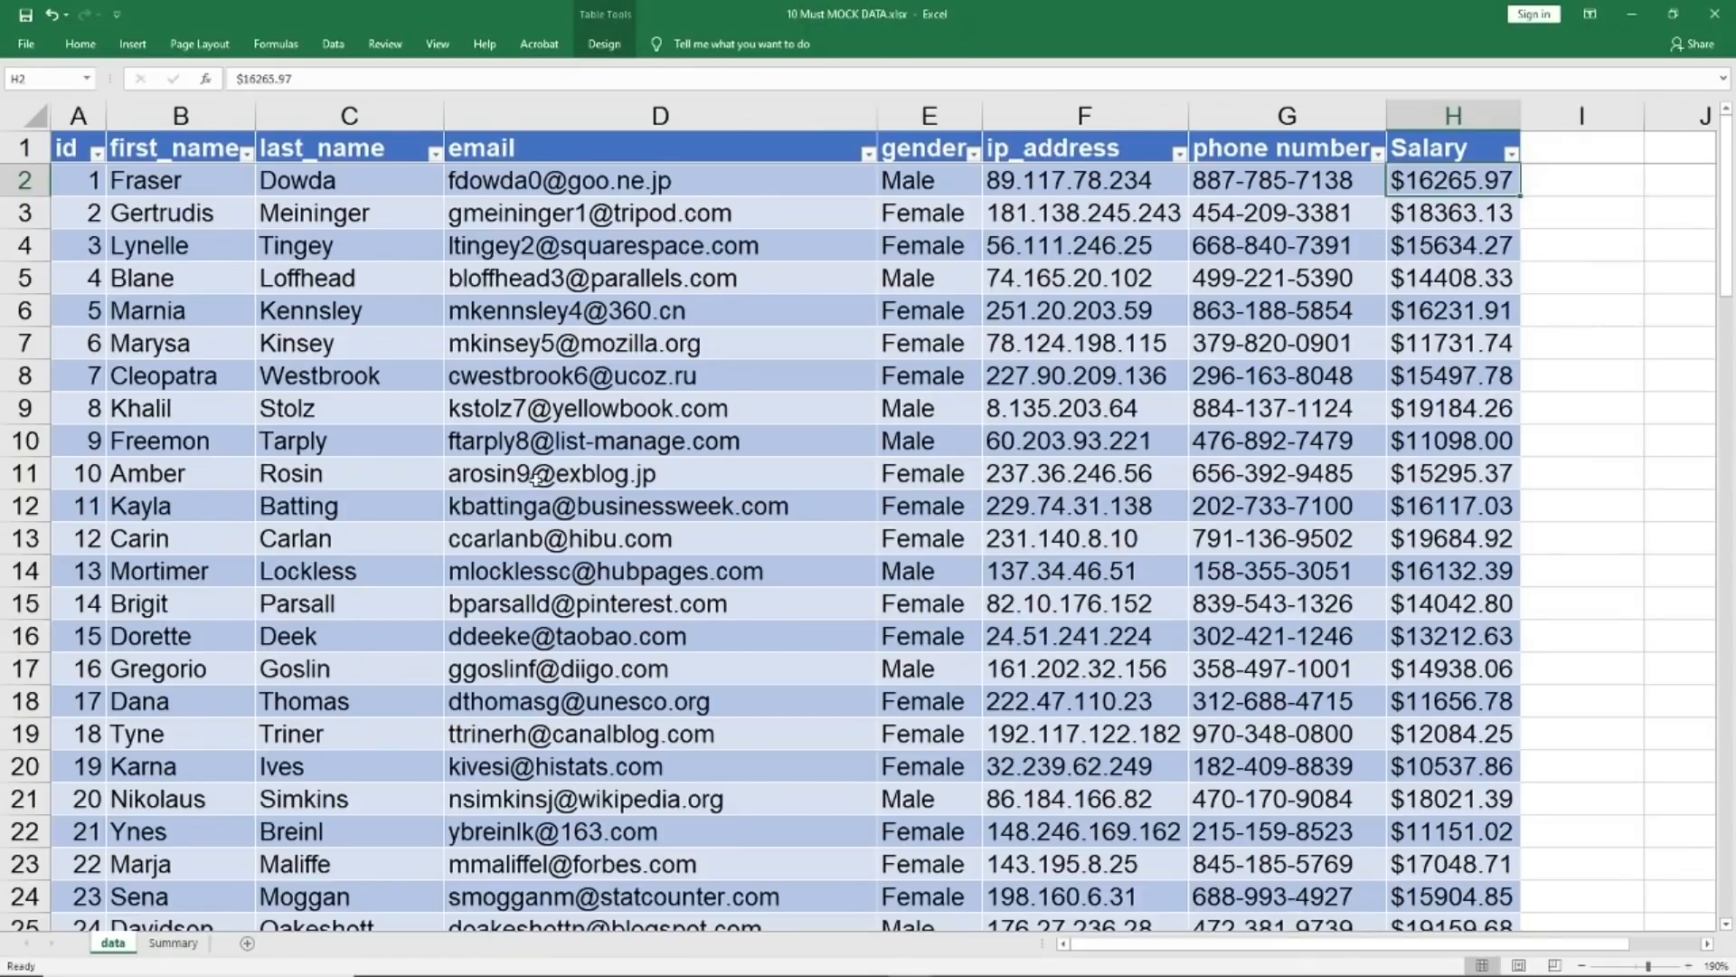
pyautogui.press('Left')
pyautogui.press('Left')
pyautogui.press('Left')
pyautogui.press('Left')
pyautogui.press('Down')
pyautogui.press('Left')
pyautogui.press('Down')
pyautogui.press('Right')
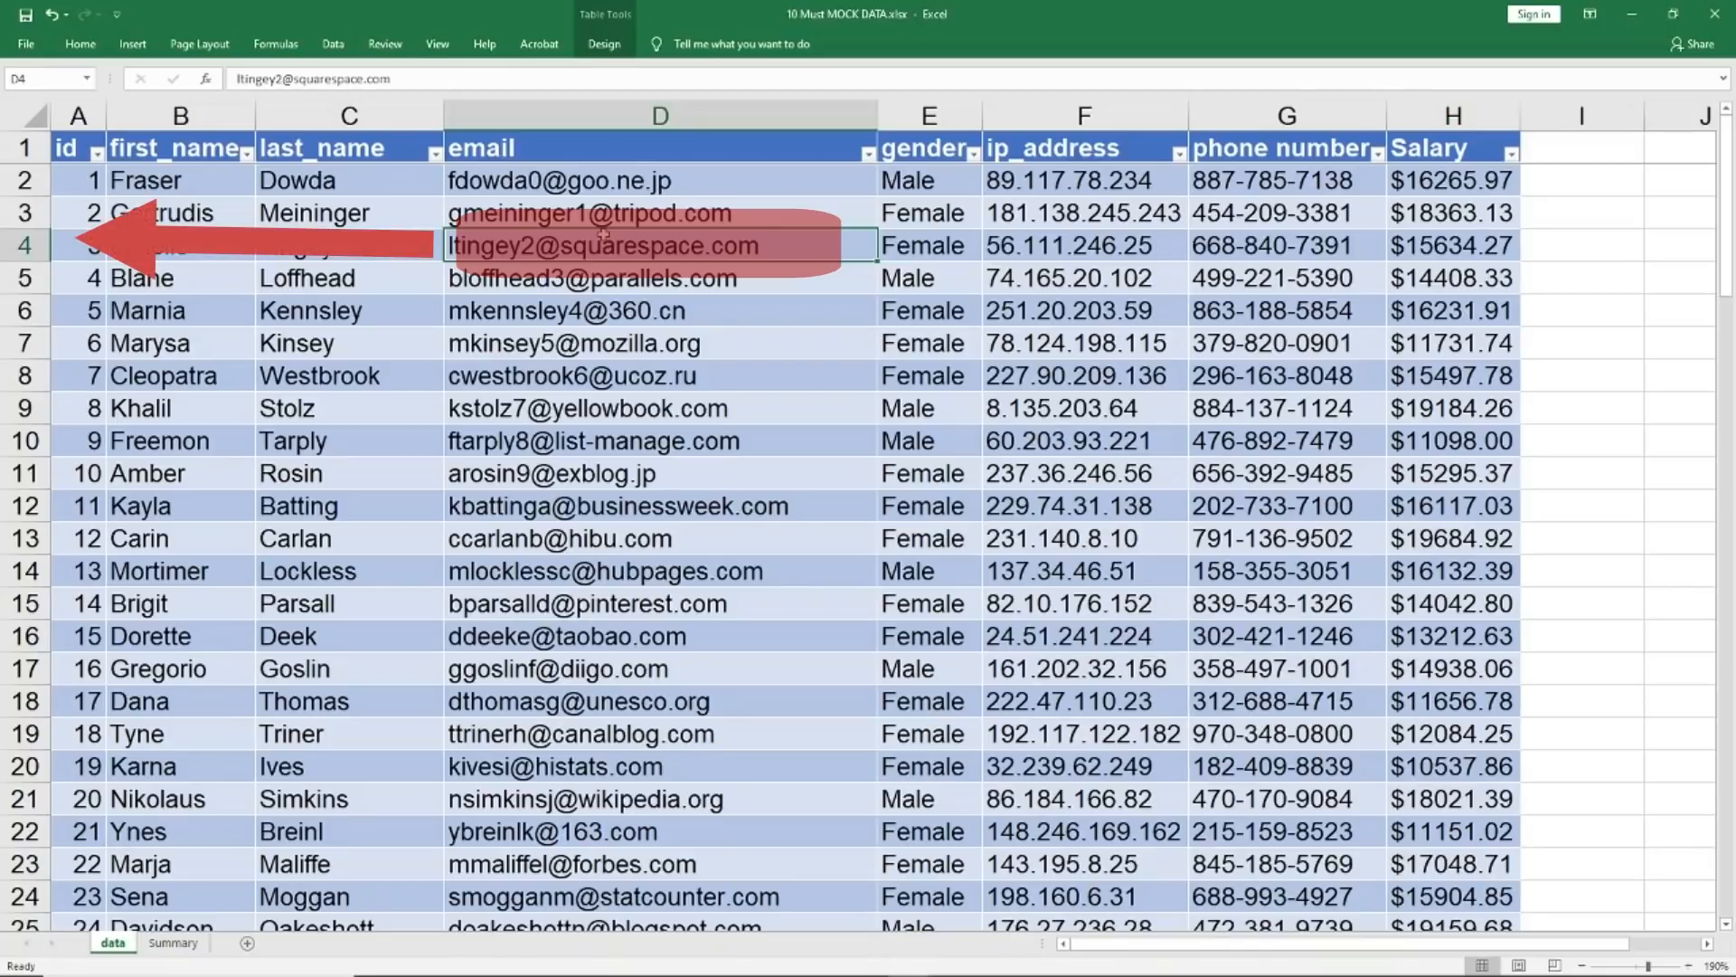
# Jump to the first and last cells of row 4, and to the header and last record of the Salary column
pyautogui.hotkey('ctrl', 'Left')
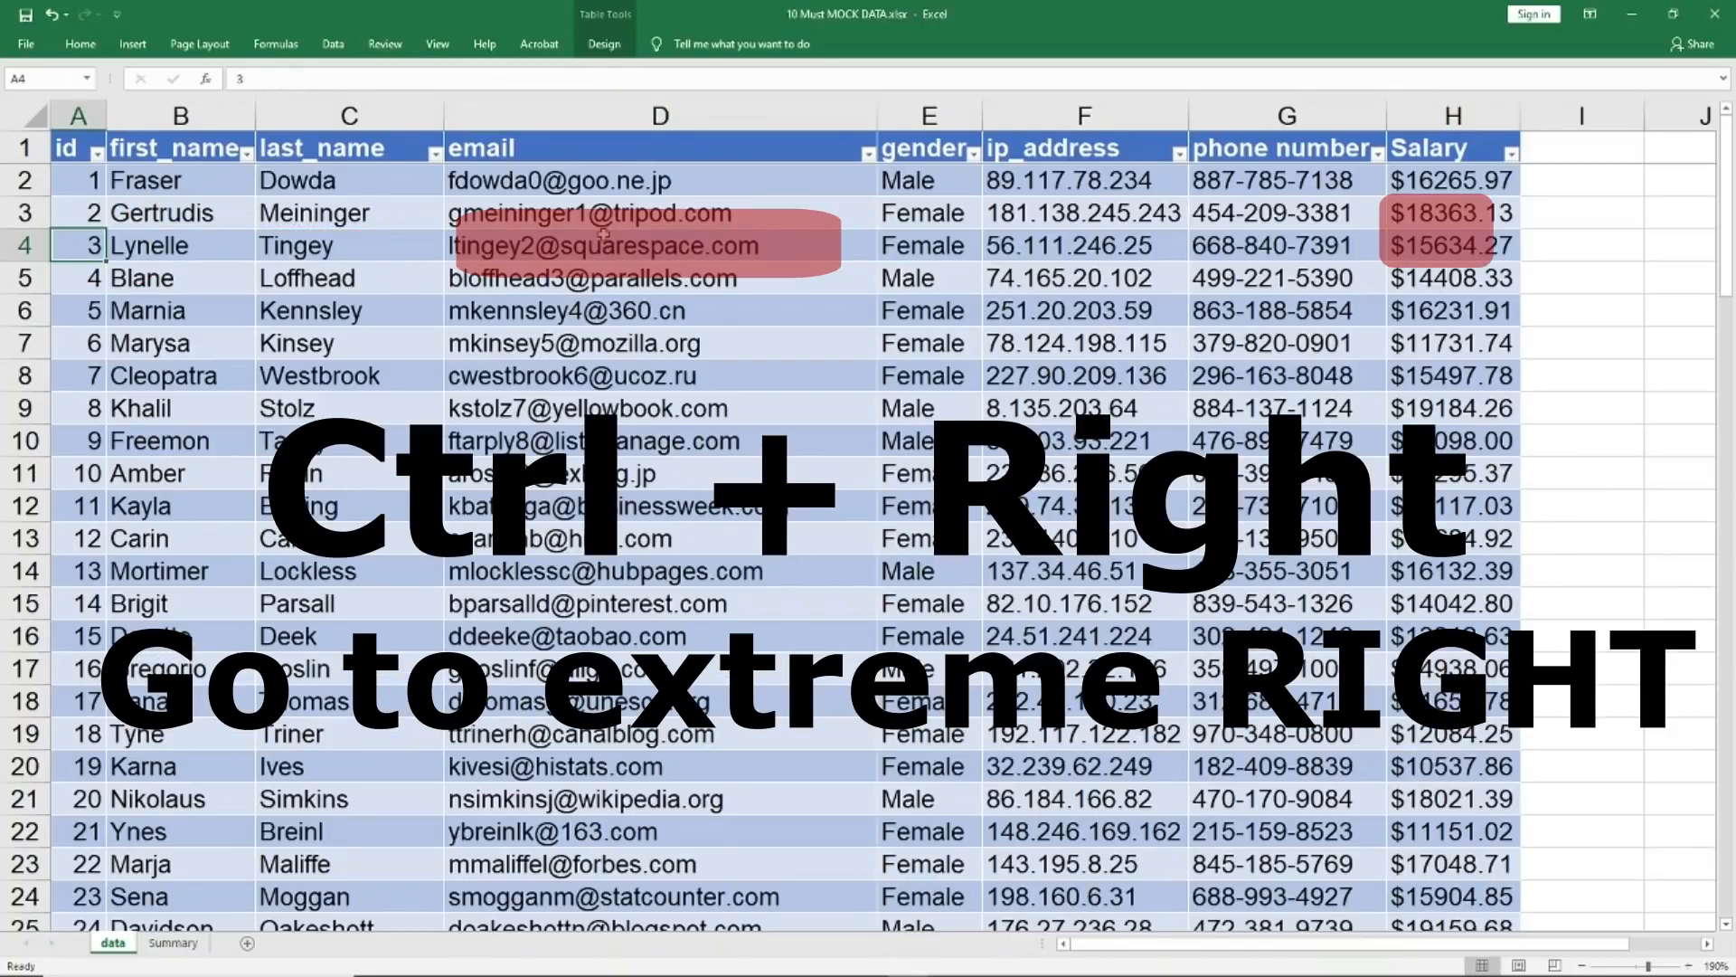
pyautogui.hotkey('ctrl', 'Right')
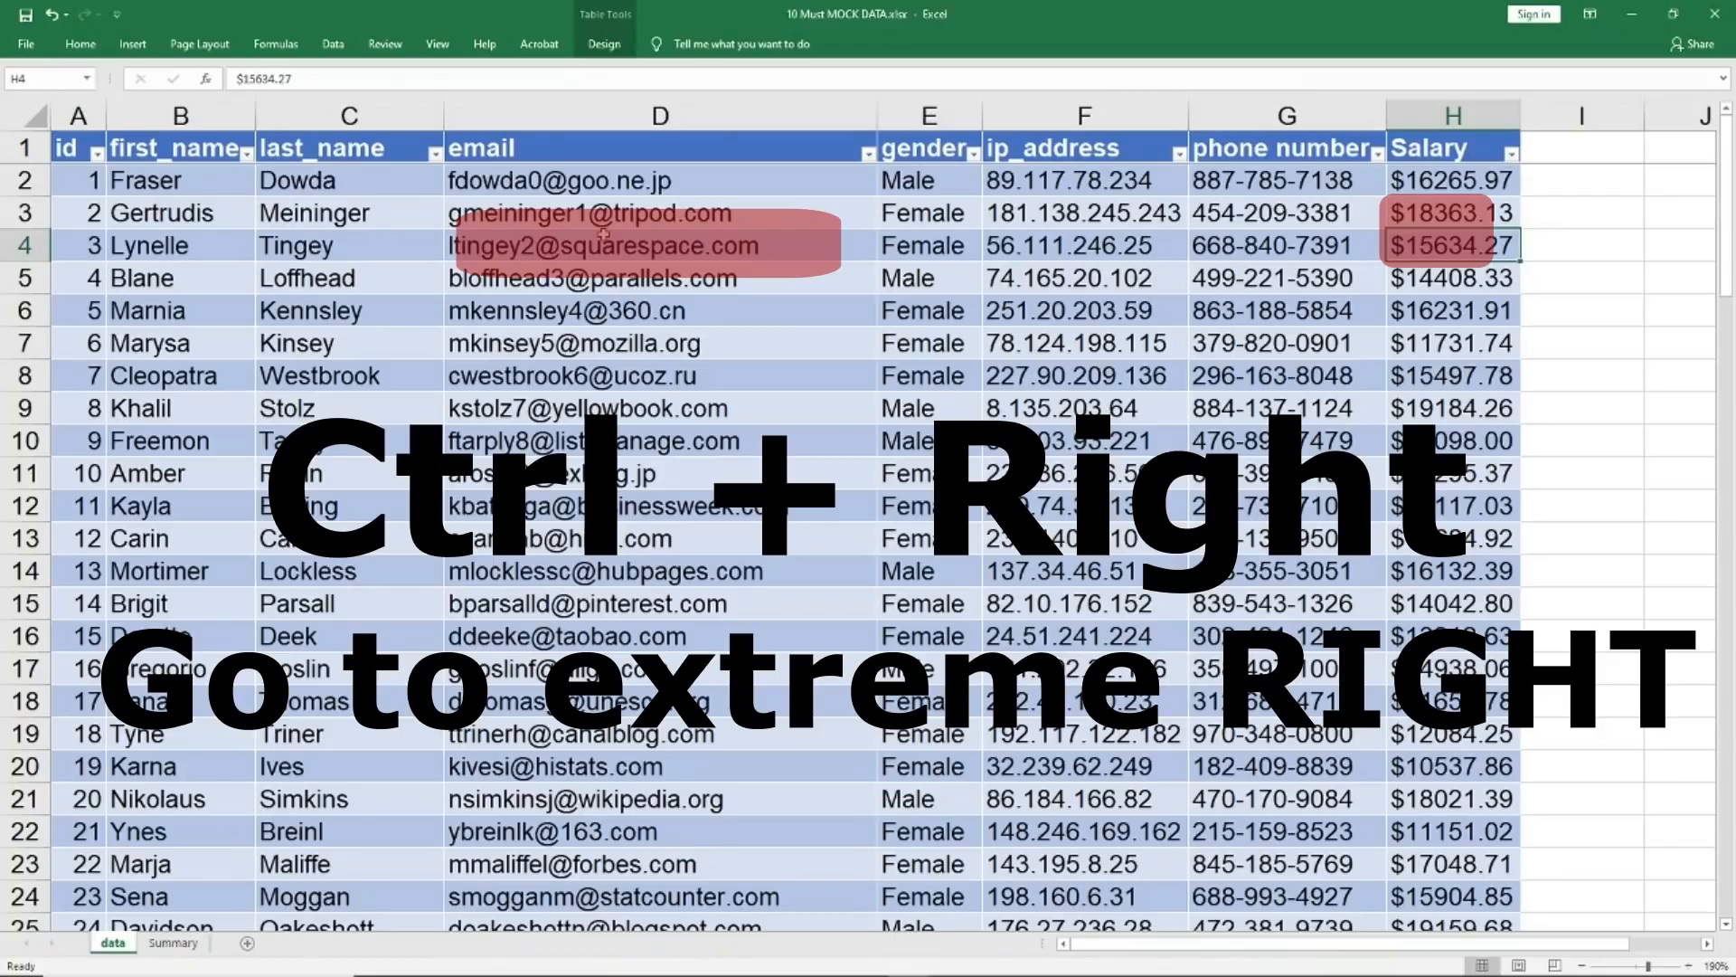
pyautogui.hotkey('ctrl', 'Up')
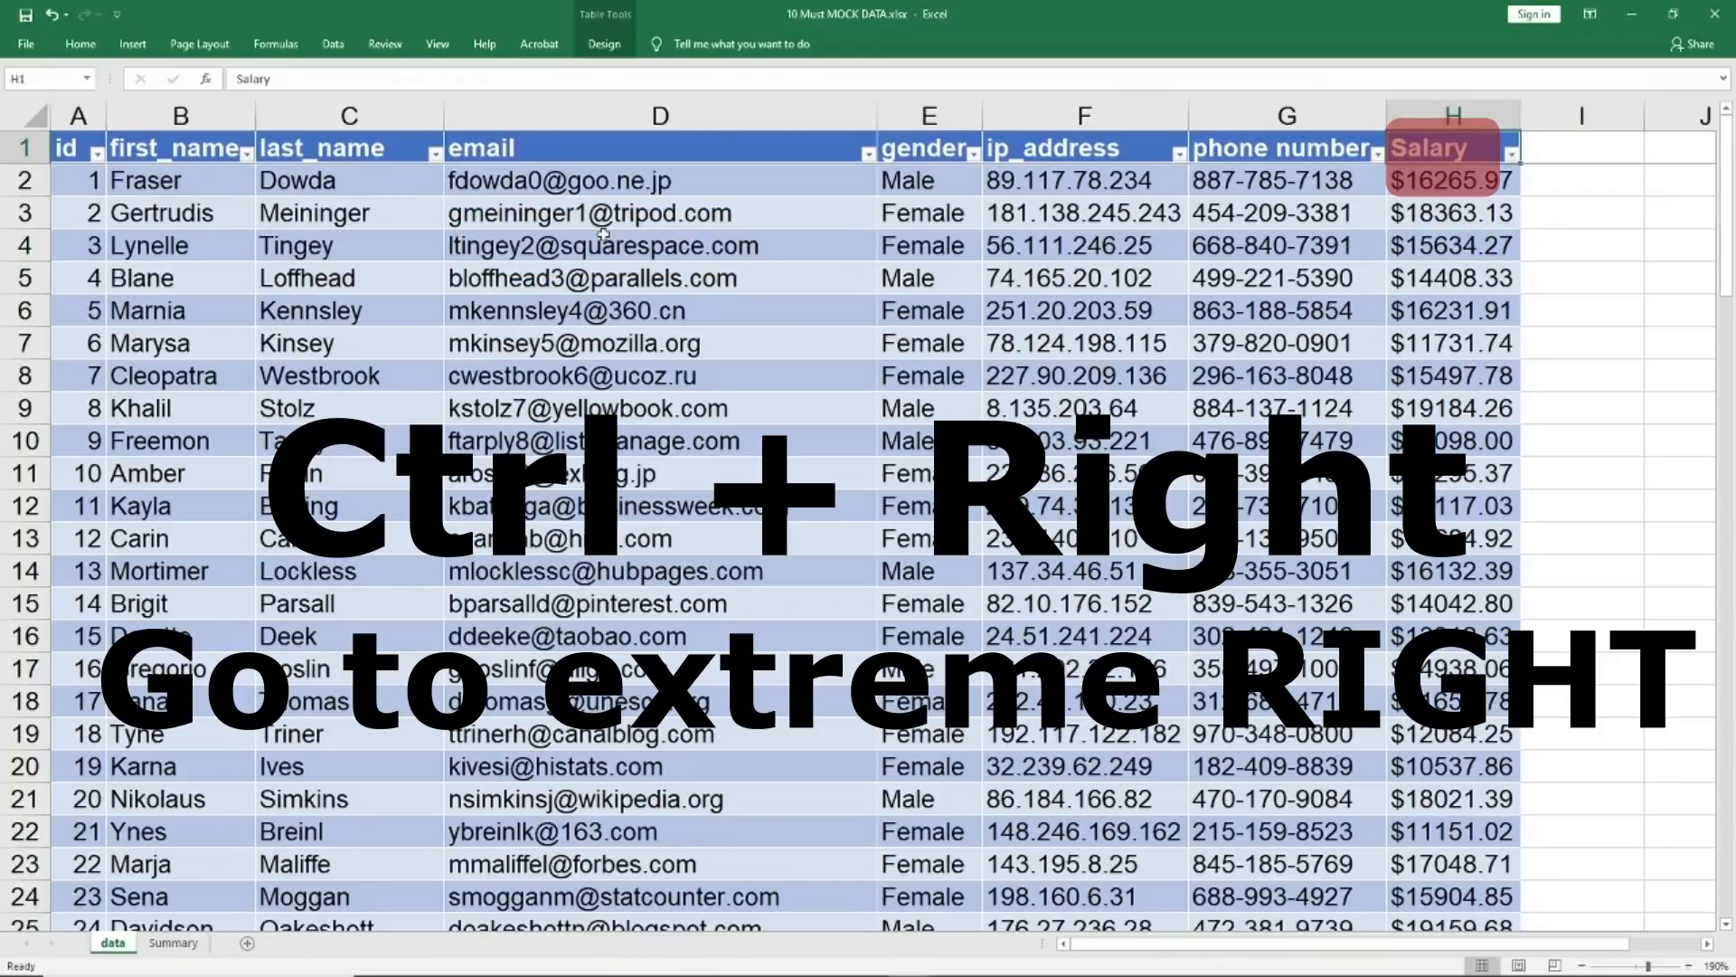
pyautogui.hotkey('ctrl', 'Down')
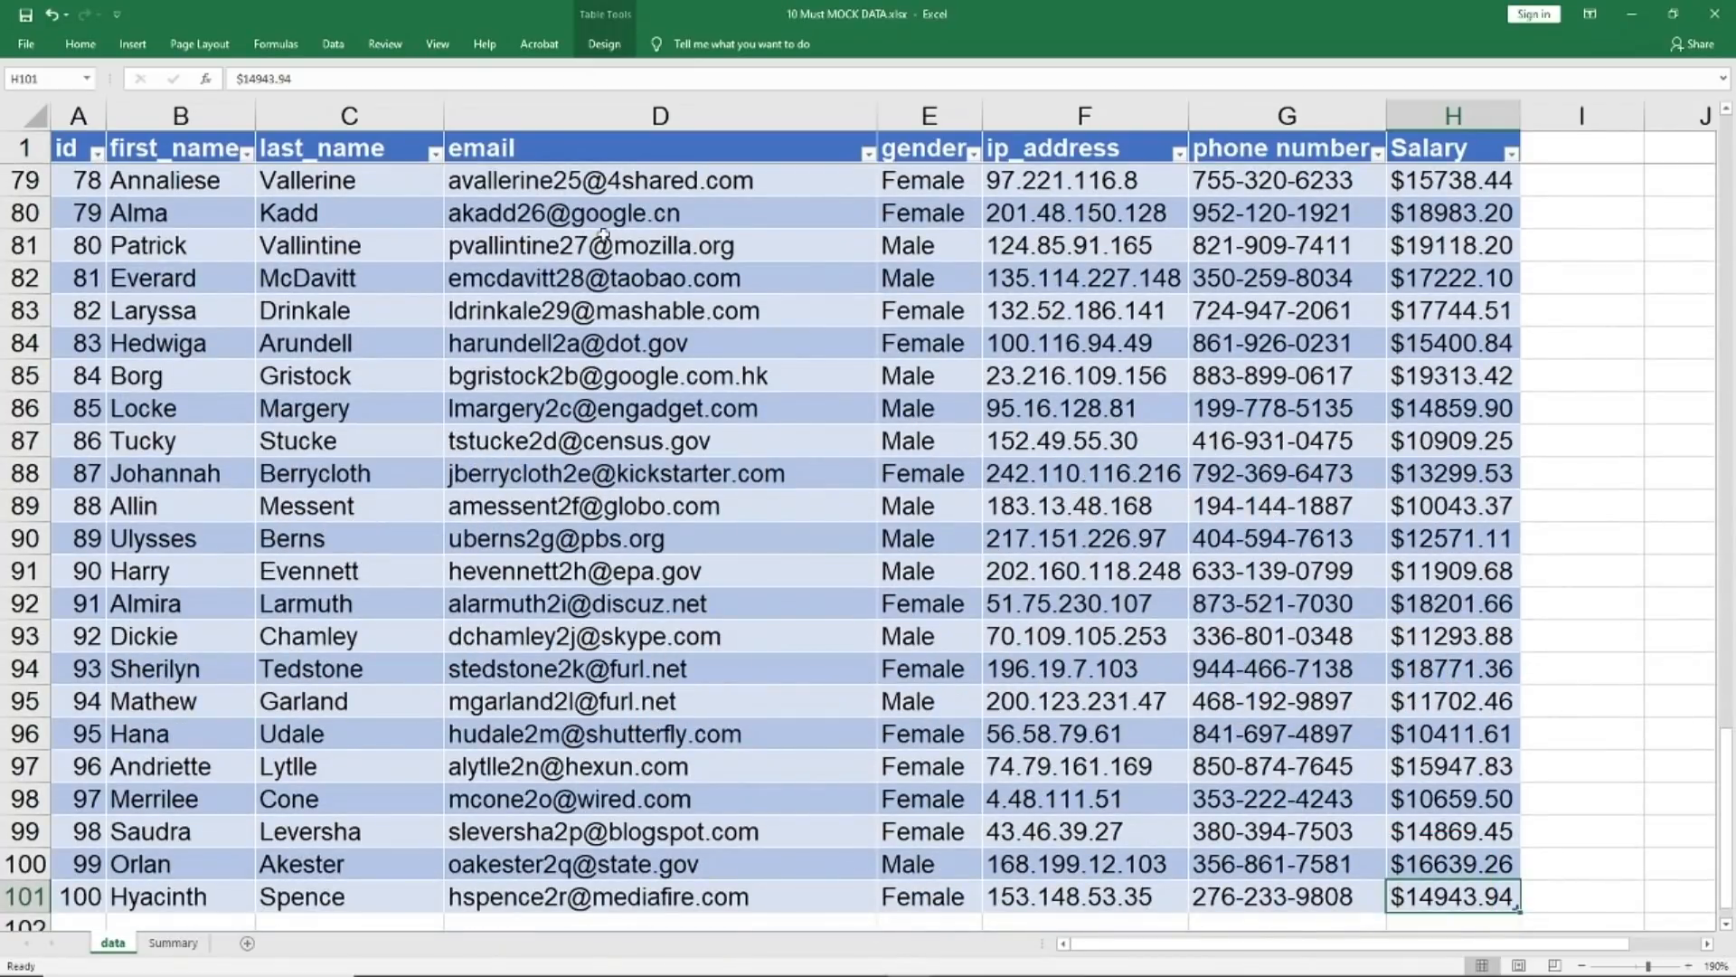
# Insert a blank row at row 96 to create a gap in the Salary column, and undo the insertion
pyautogui.press('Up')
pyautogui.press('Up')
pyautogui.press('Up')
pyautogui.press('Up')
pyautogui.press('Up')
pyautogui.hotkey('shift', 'space')
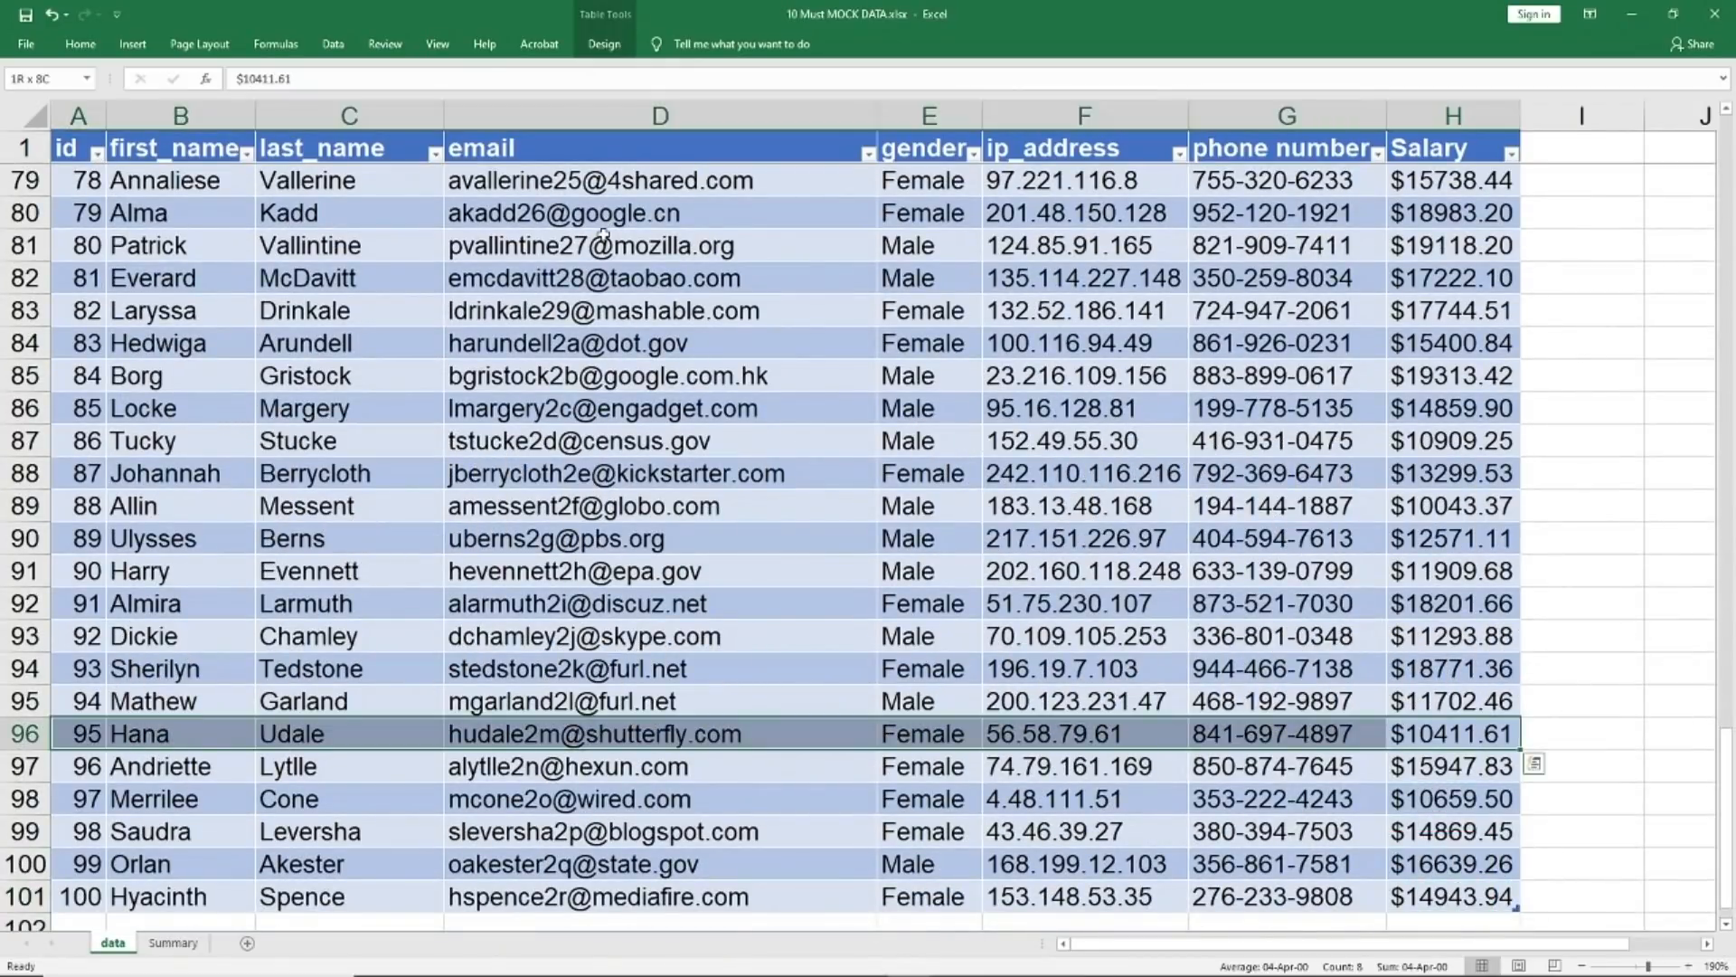
pyautogui.hotkey('shift', 'space')
pyautogui.hotkey('ctrl', 'shift', '+')
pyautogui.press('Up')
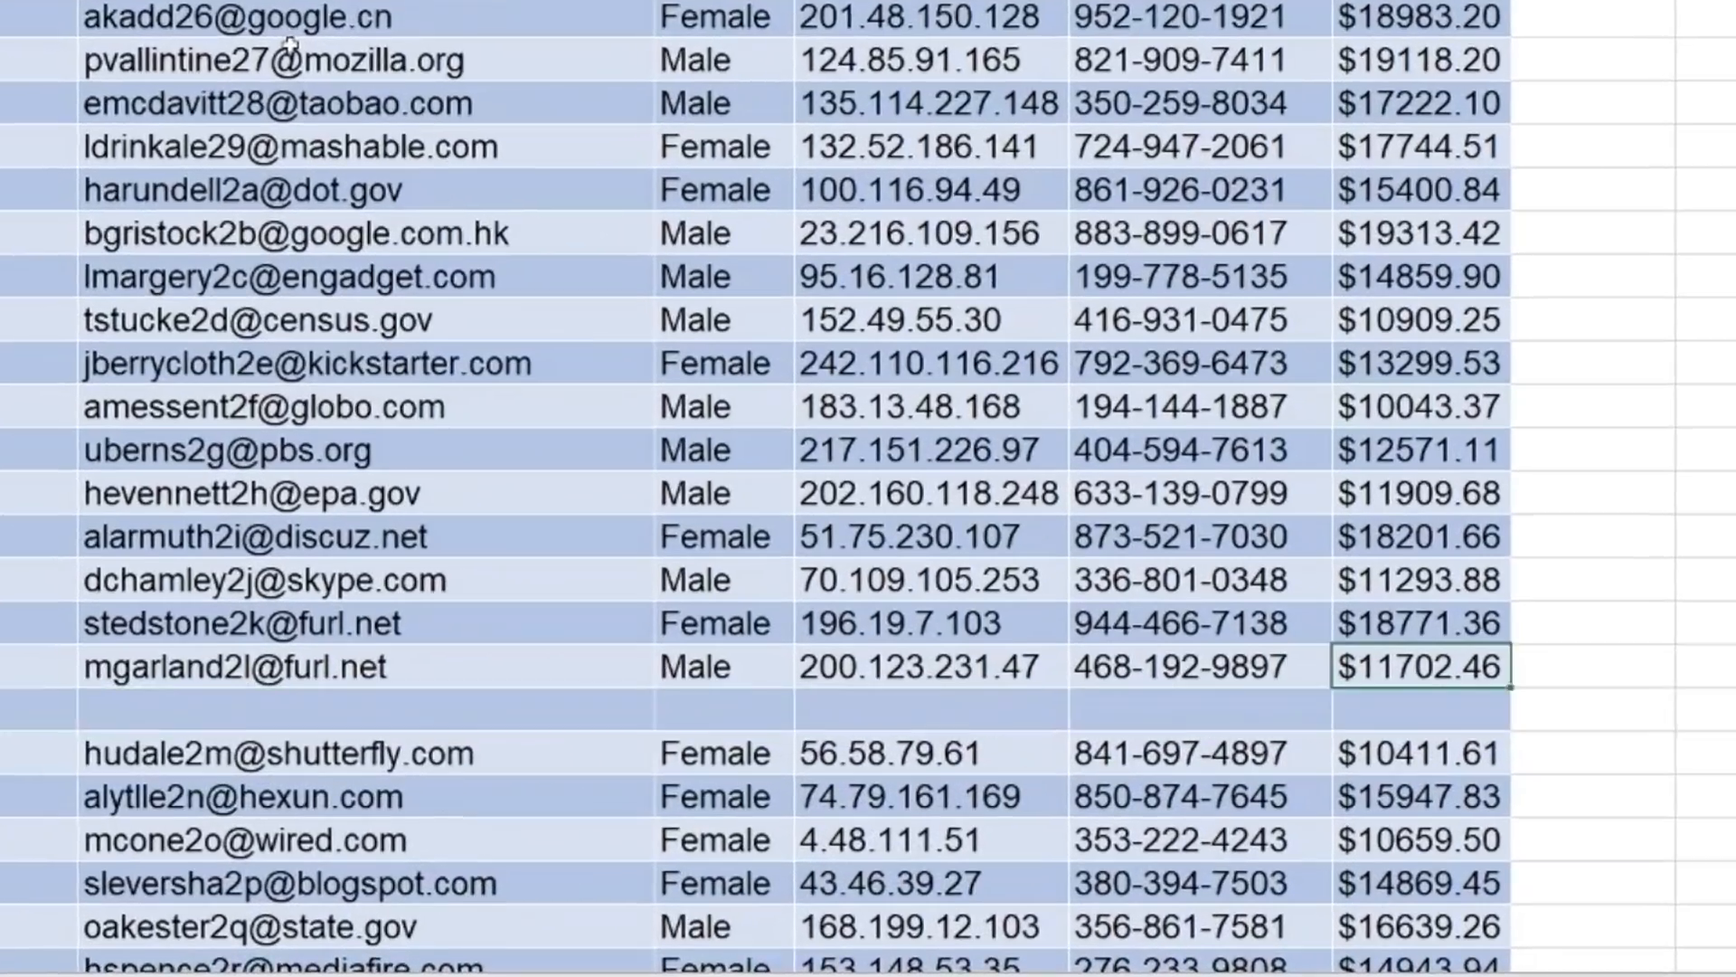
pyautogui.hotkey('ctrl', 'Down')
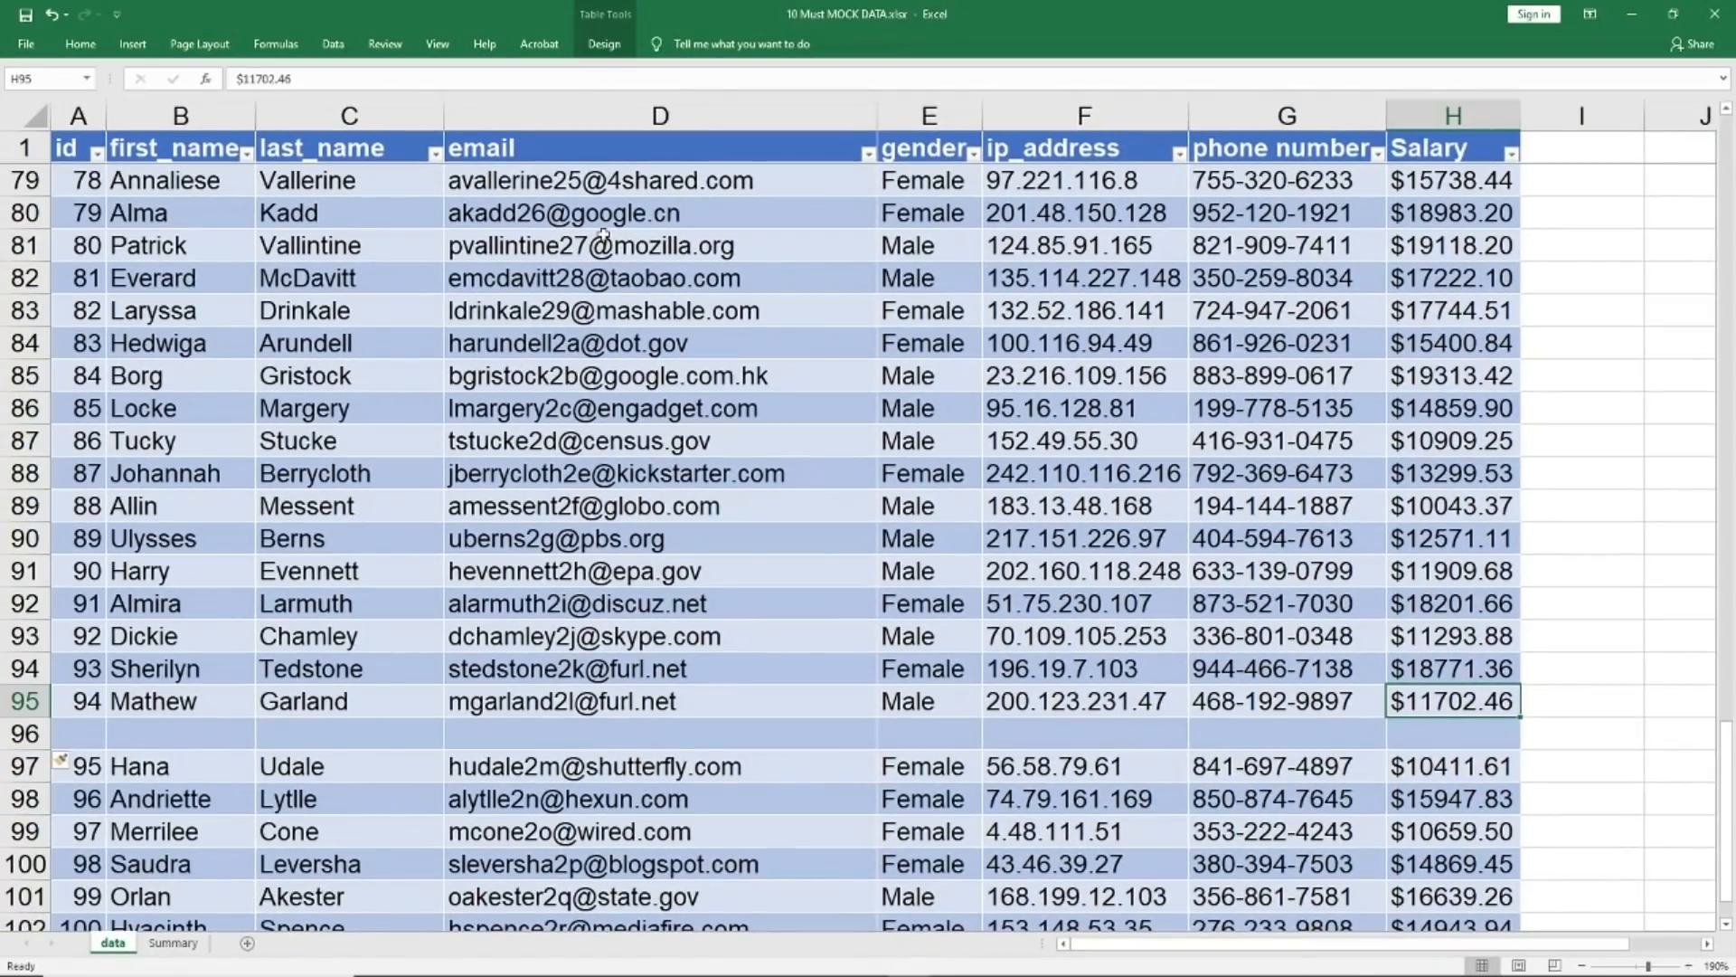
pyautogui.hotkey('ctrl', 'z')
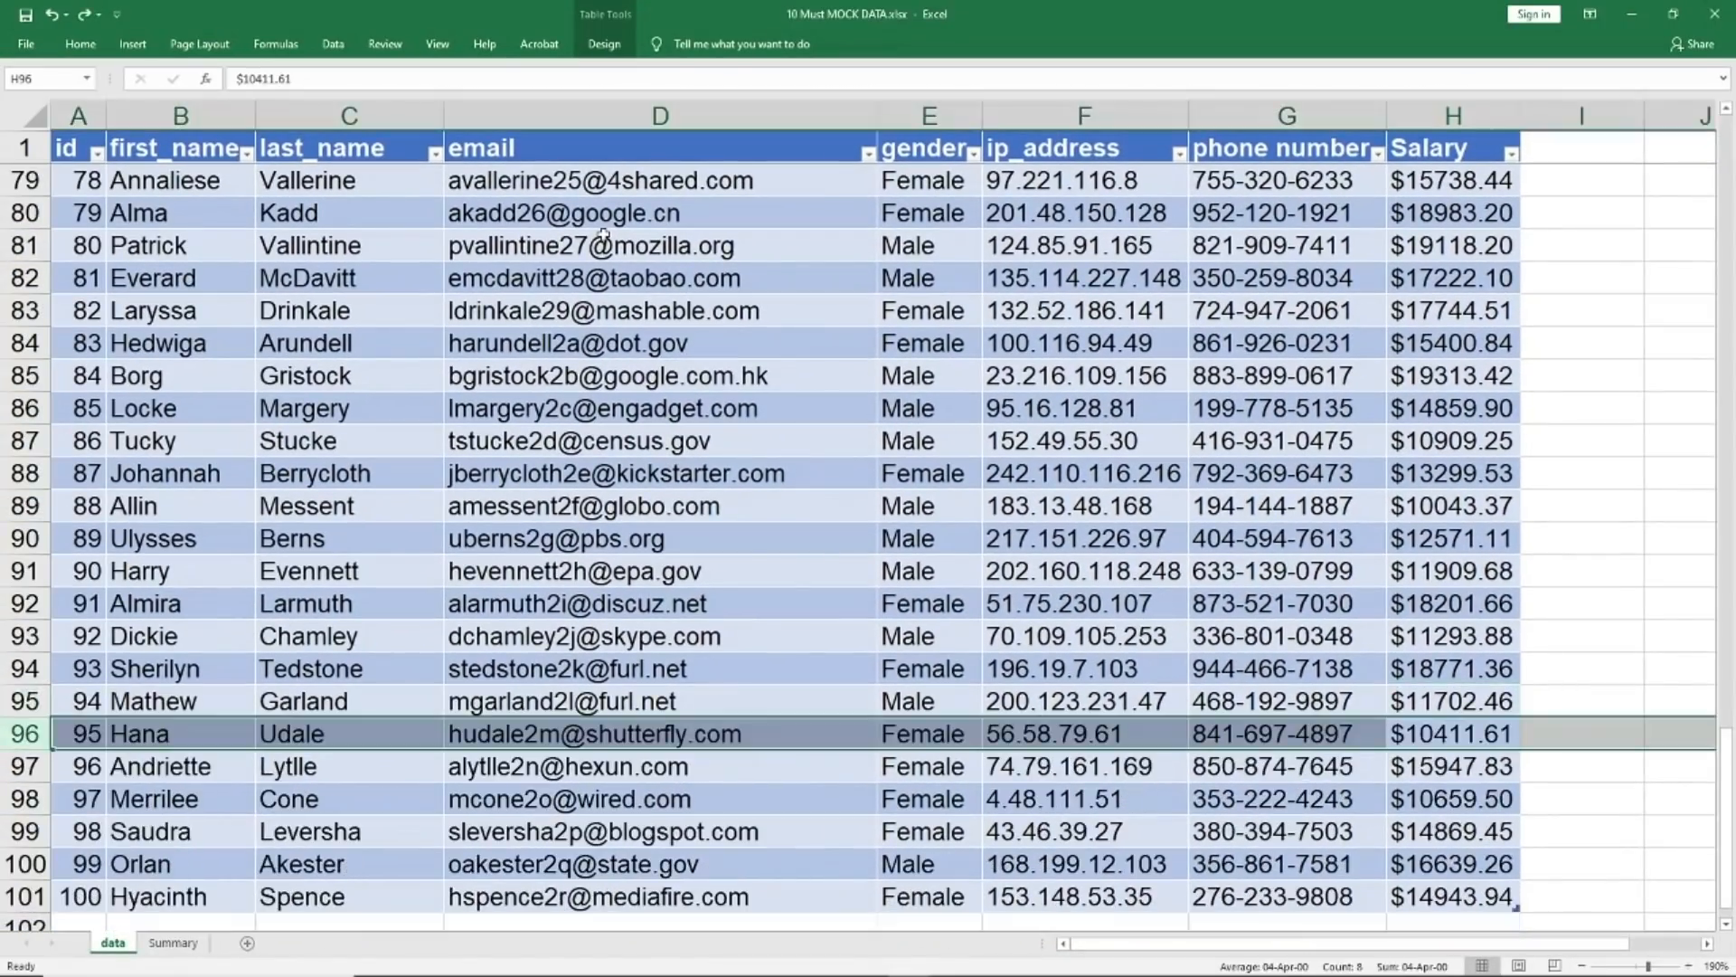
# Switch to the 10 Must Excel Shortcuts workbook and set the font colour of the Ctrl + Arrows entry in A8:C8 to green
pyautogui.hotkey('alt', 'Tab')
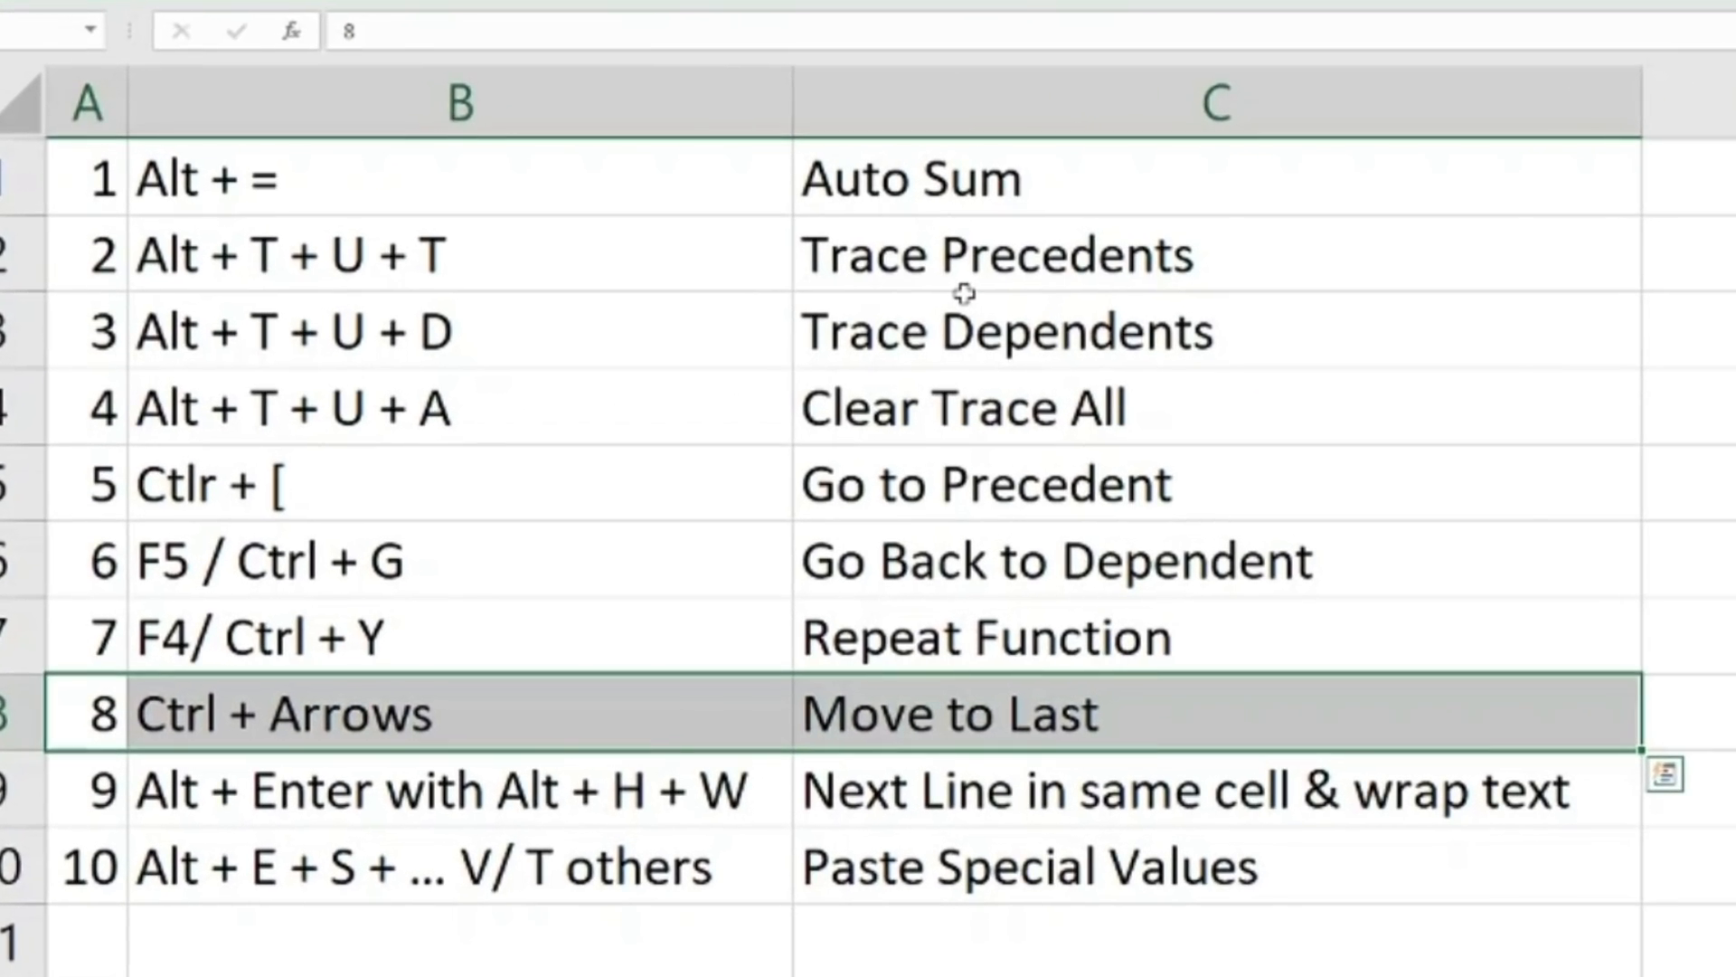
pyautogui.hotkey('alt', 'h')
pyautogui.press('f')
pyautogui.press('c')
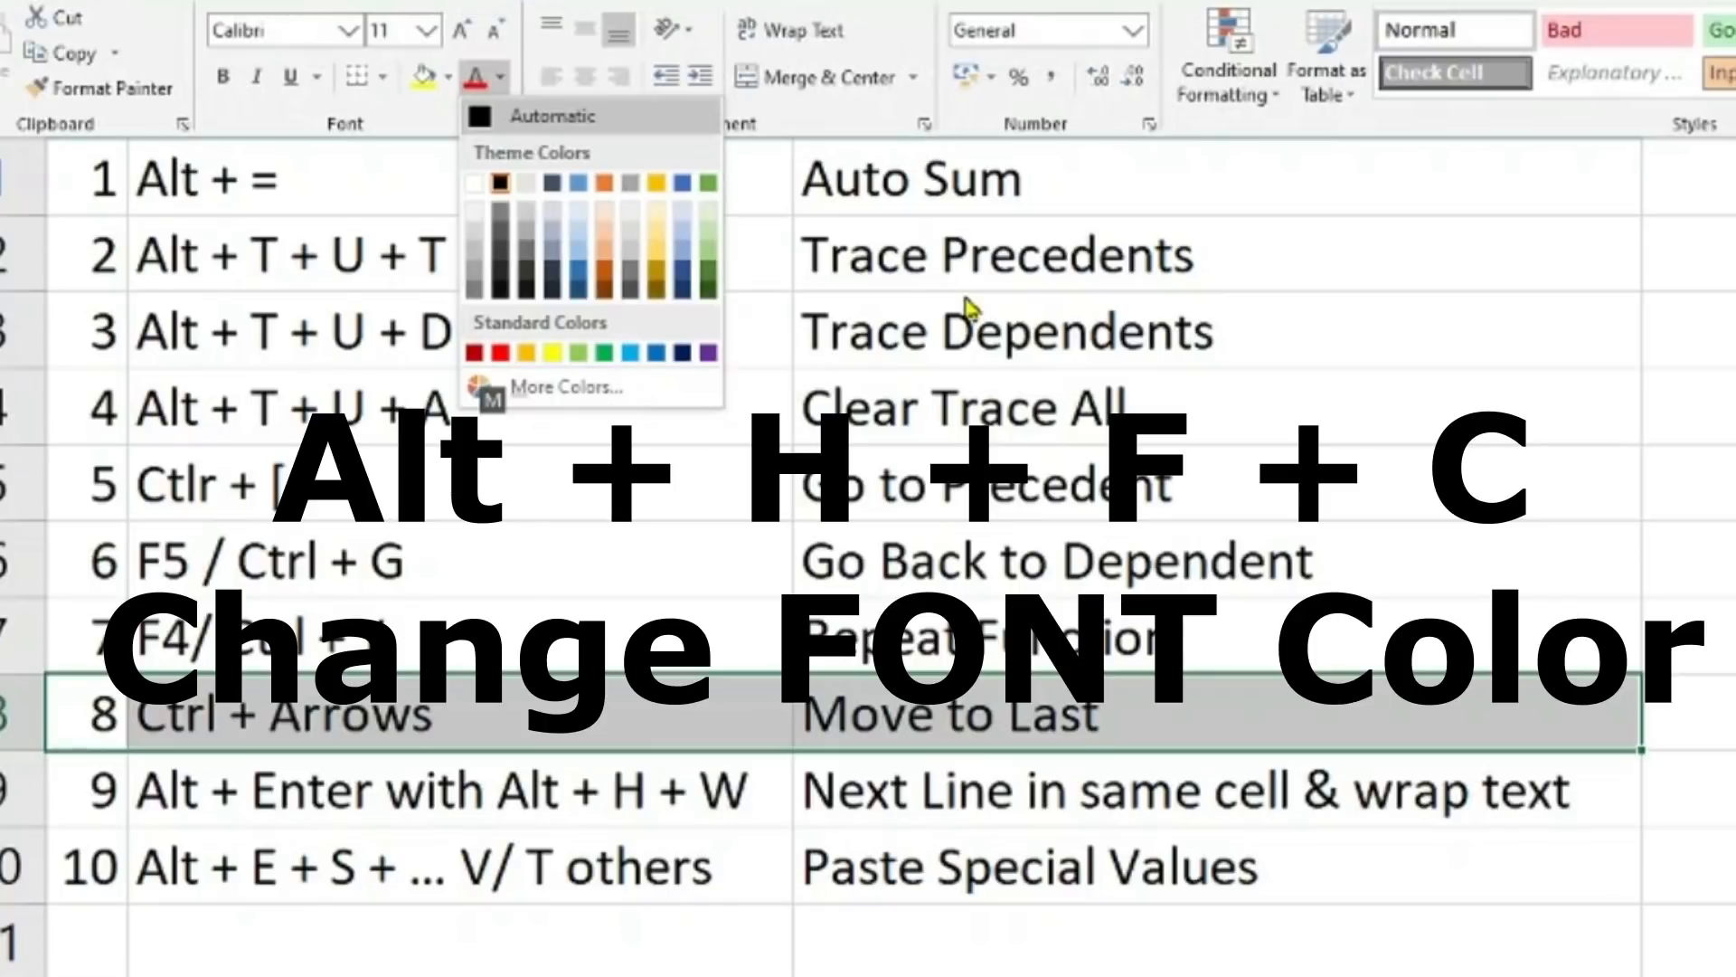
pyautogui.press('Down')
pyautogui.press('Down')
pyautogui.press('Down')
pyautogui.press('Down')
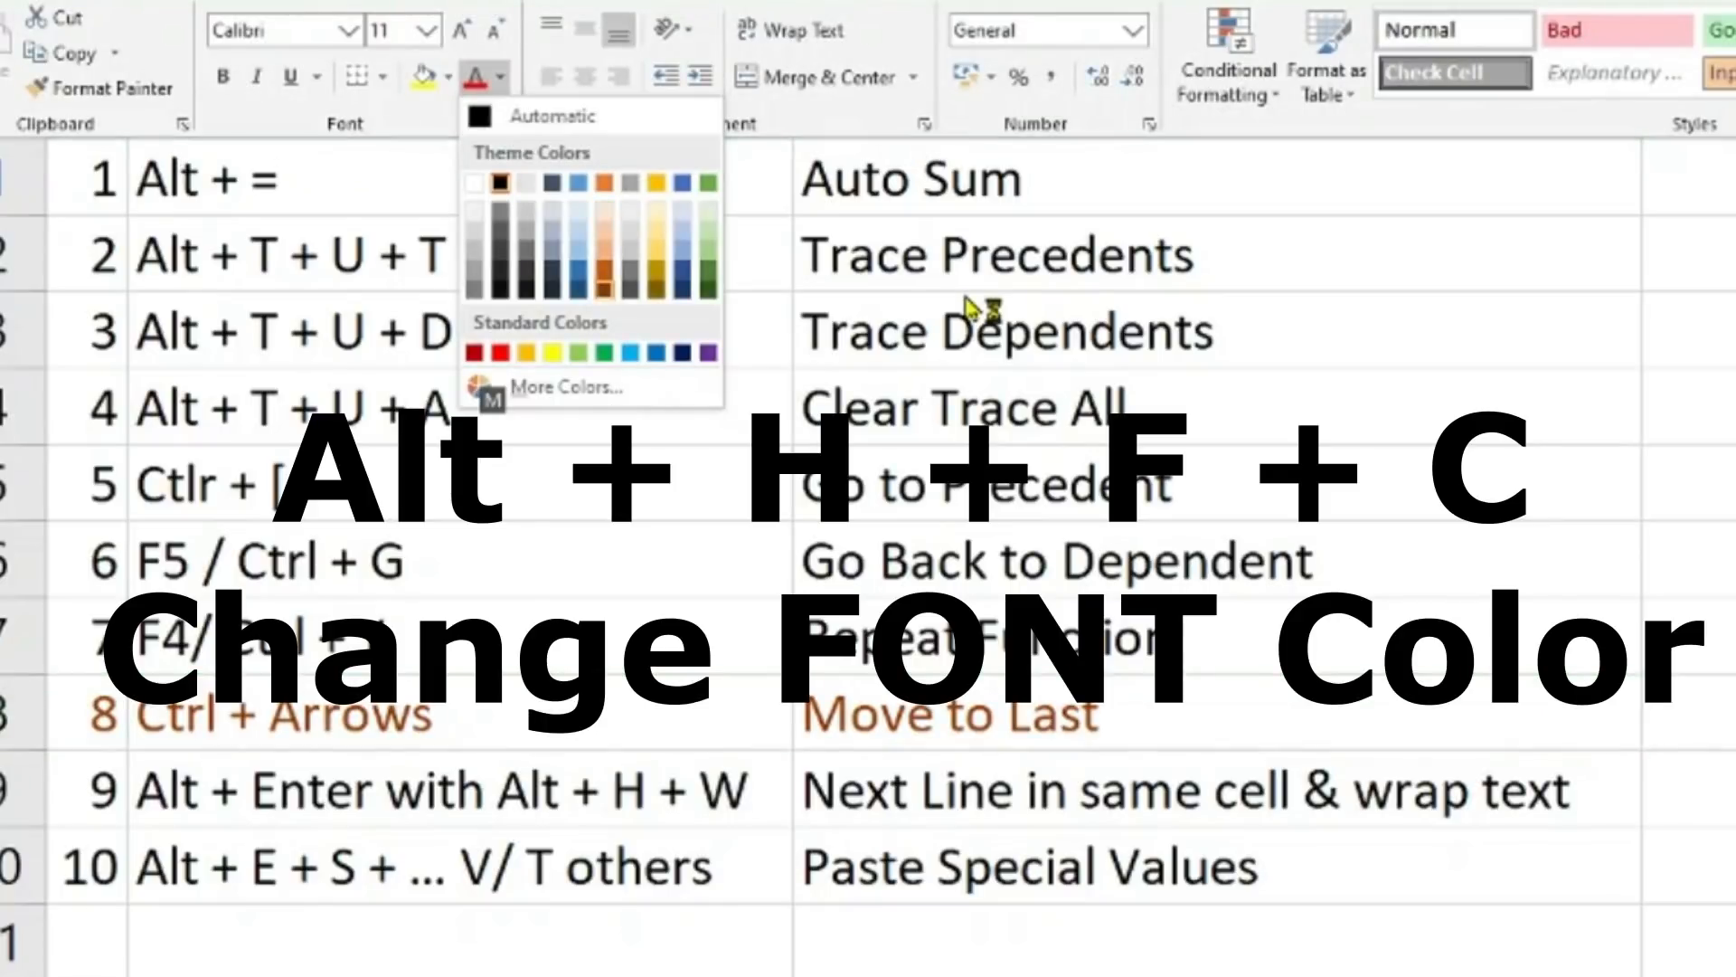
pyautogui.press('Left')
pyautogui.press('Left')
pyautogui.press('Left')
pyautogui.press('Left')
pyautogui.press('Return')
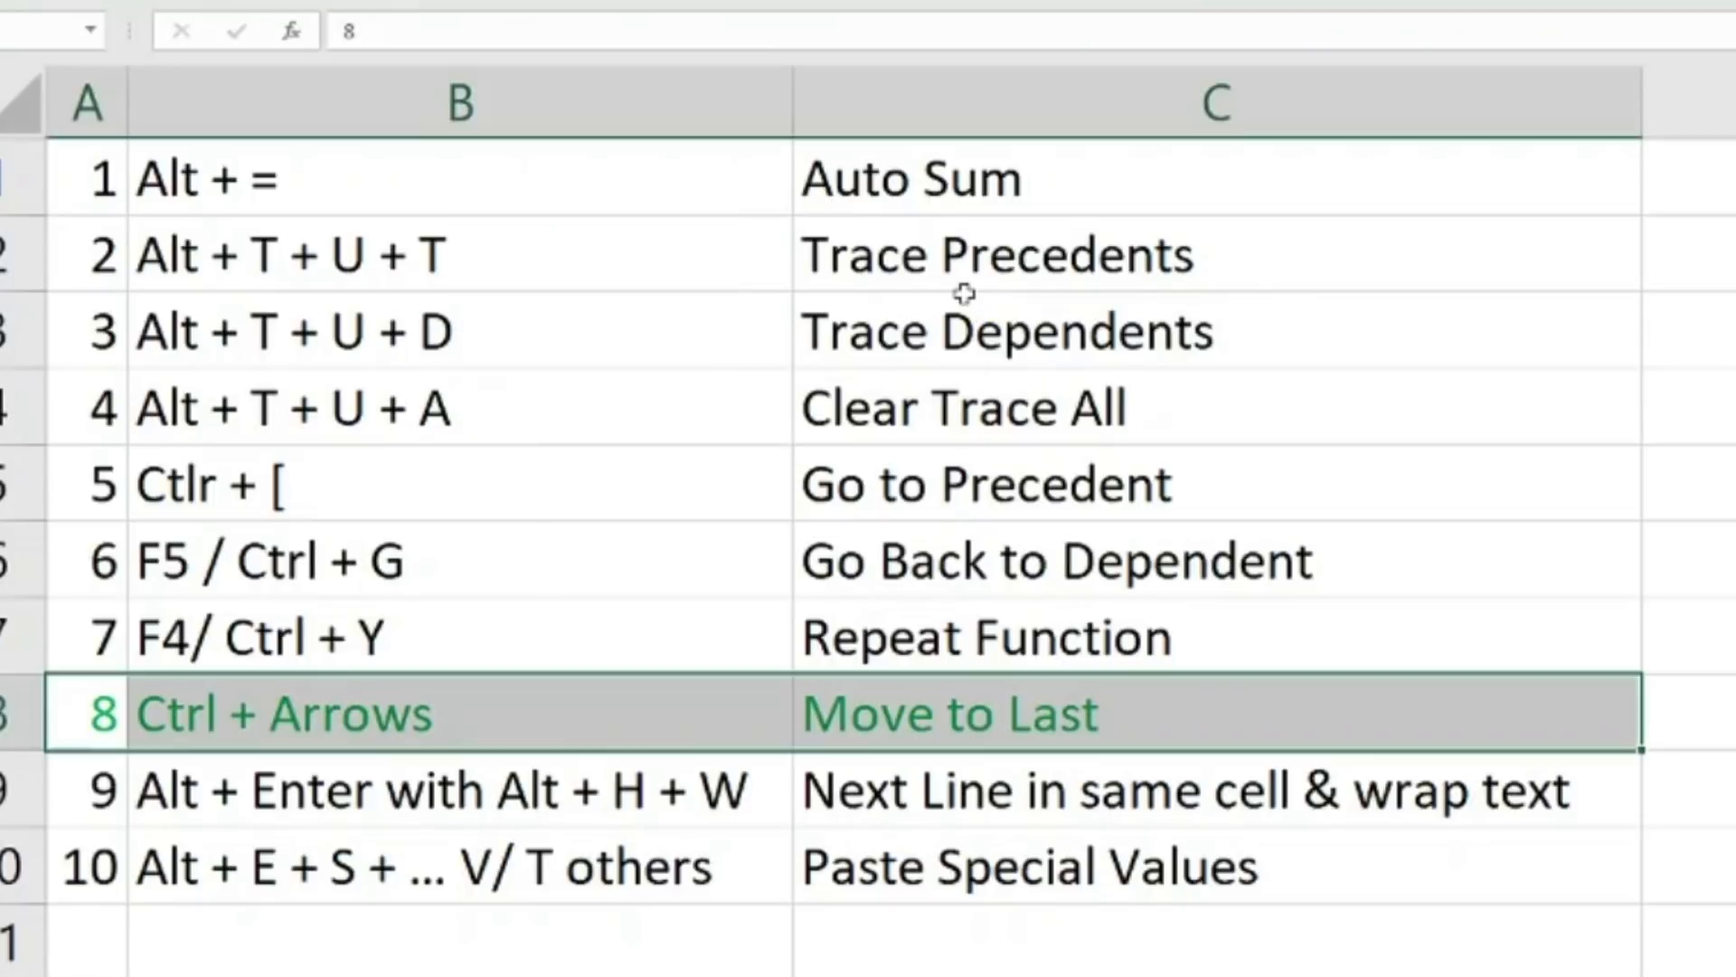
# Return to the 10 Must MOCK DATA workbook and select the Salary cells from H4 up to H2
pyautogui.press('Left')
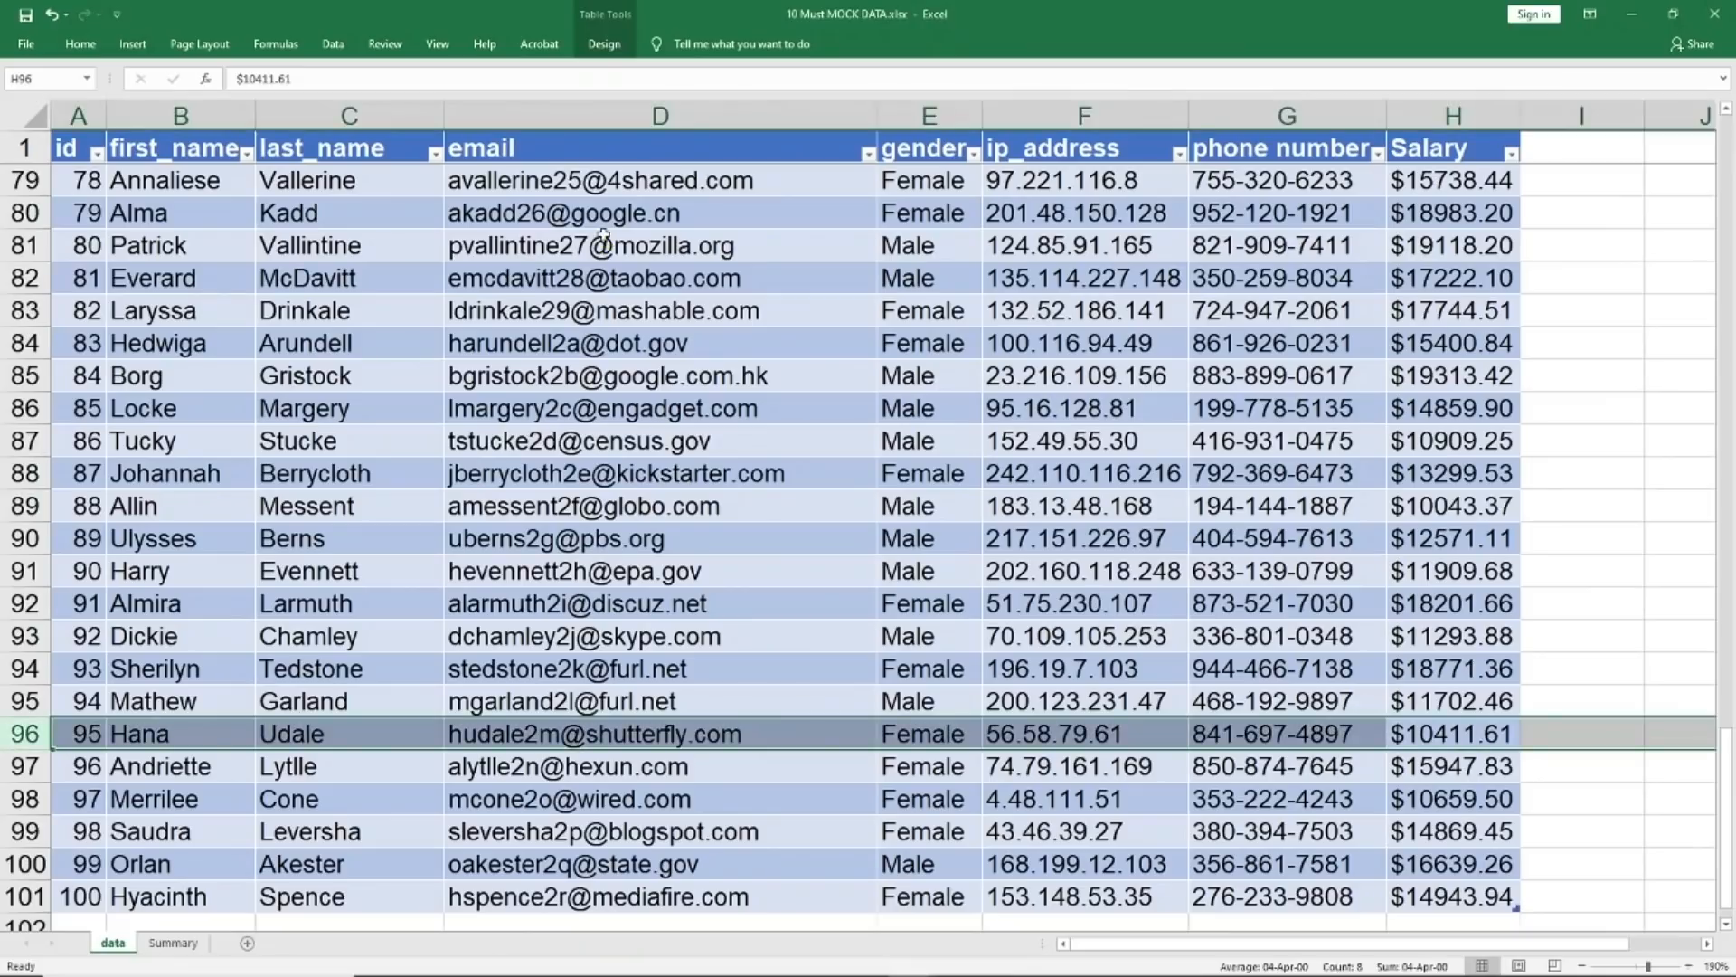
pyautogui.hotkey('ctrl', 'Right')
pyautogui.hotkey('ctrl', 'Up')
pyautogui.press('Down')
pyautogui.press('Down')
pyautogui.press('Down')
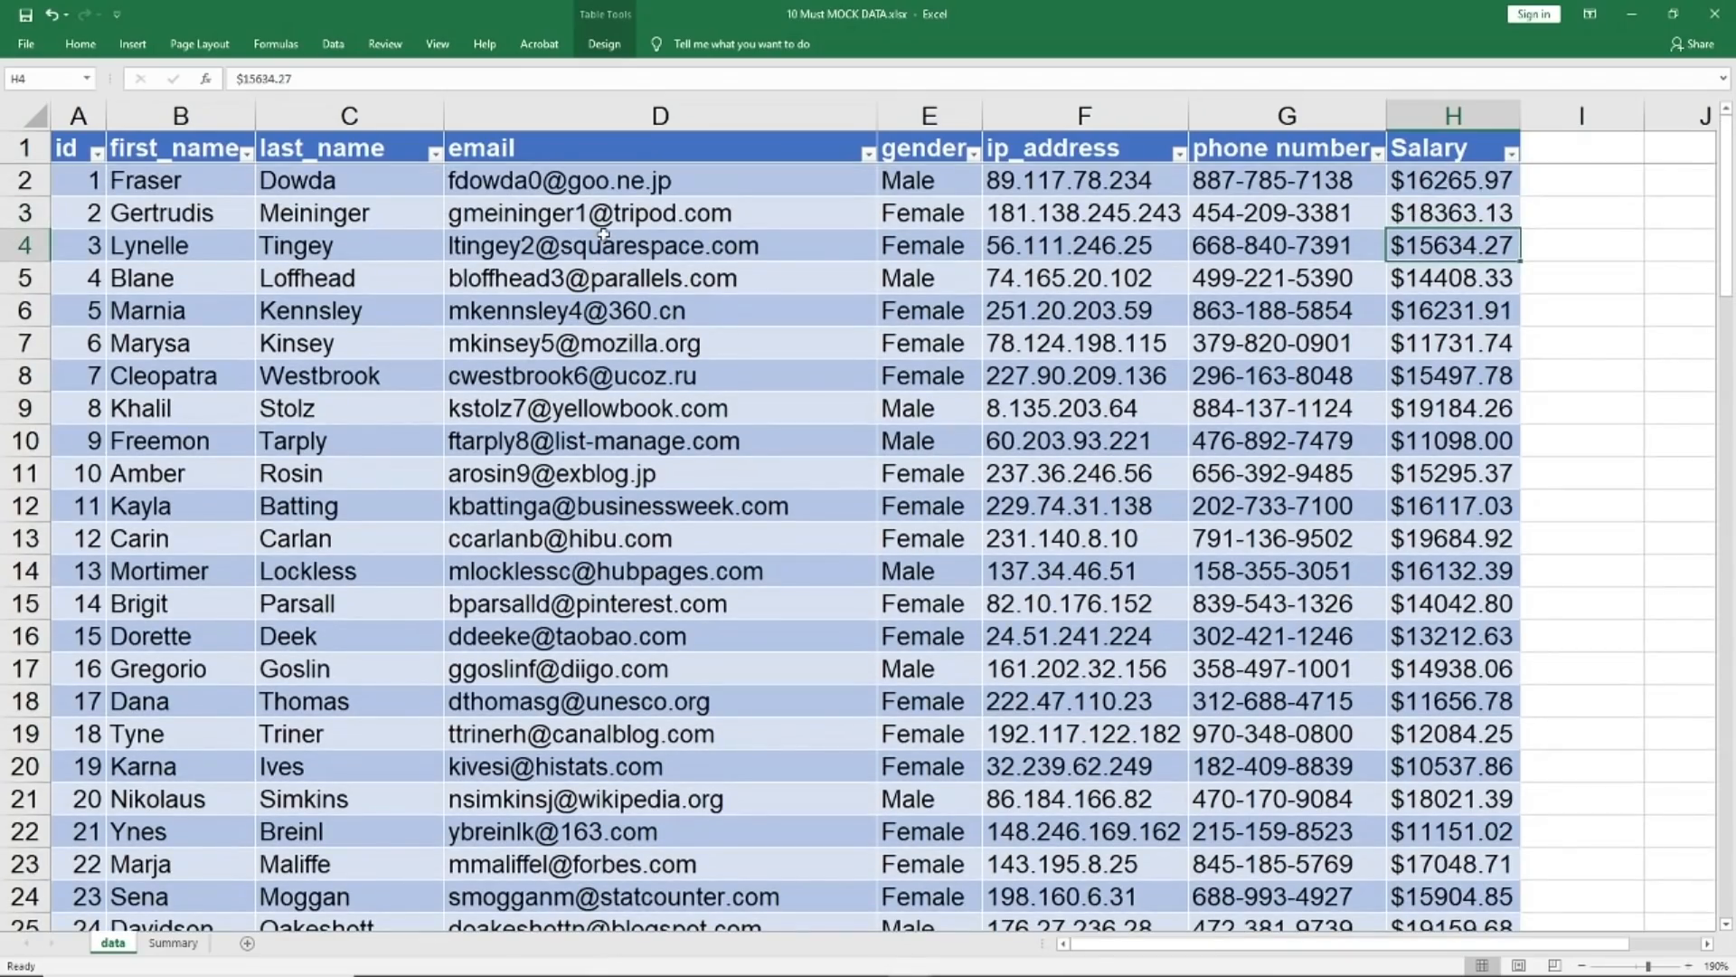
pyautogui.hotkey('shift', 'Up')
pyautogui.hotkey('shift', 'Up')
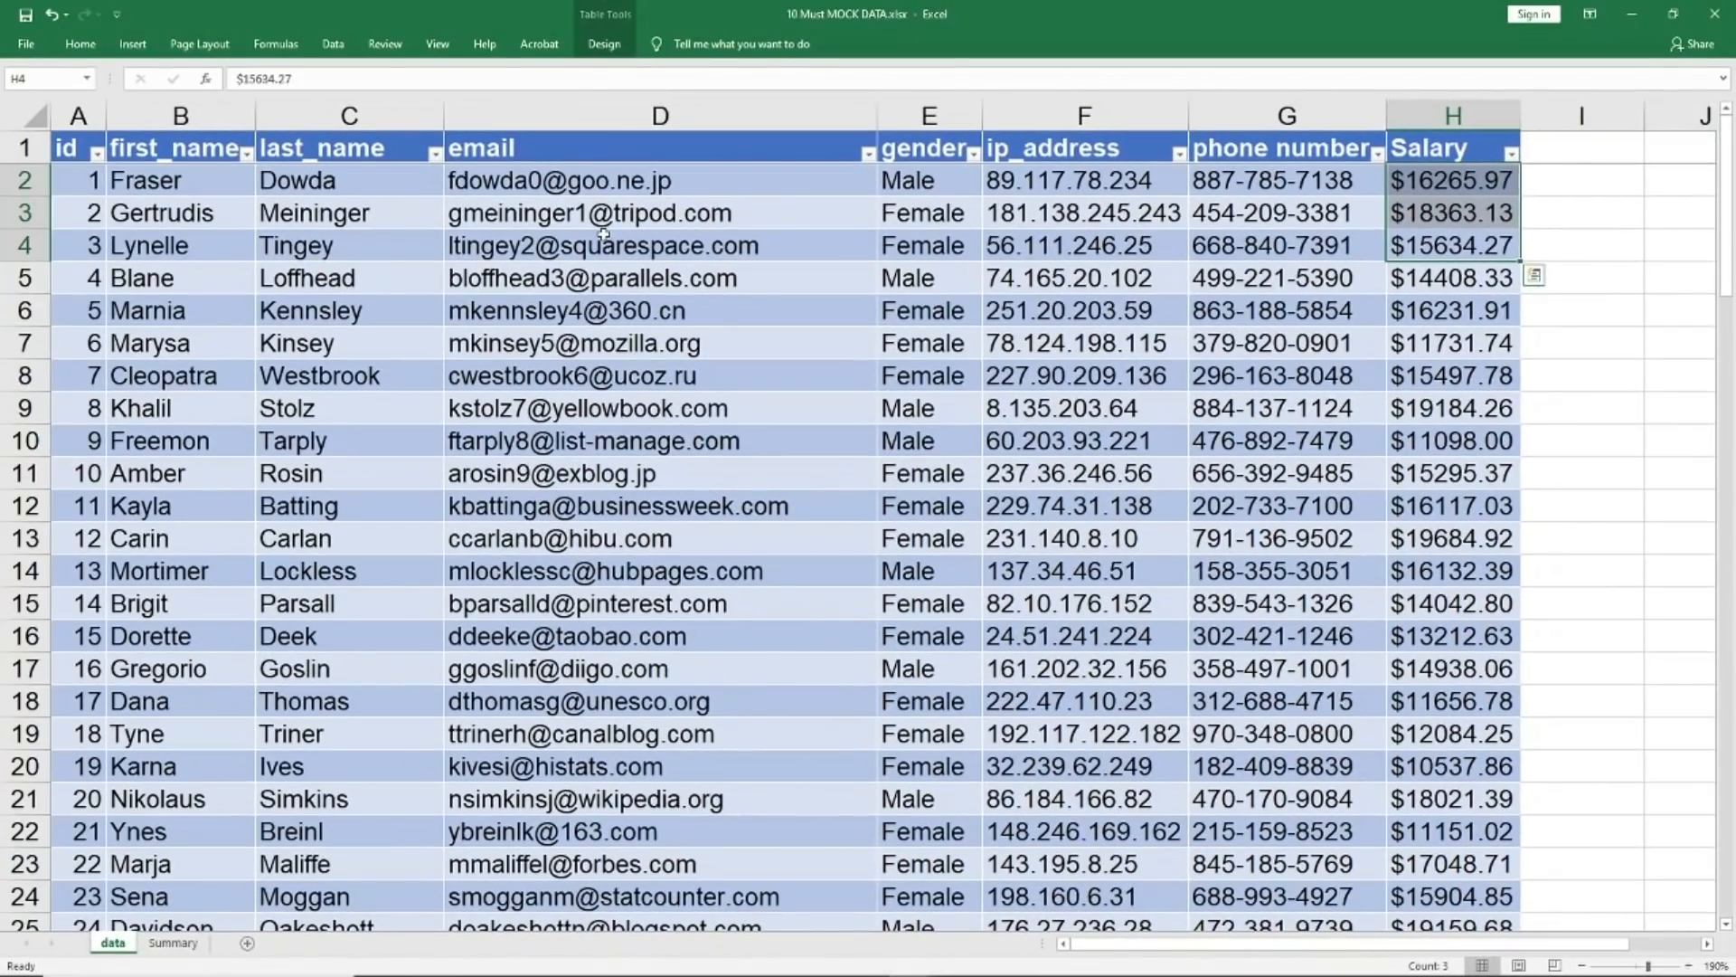
# Select all the Salary records from H2 down to H101 in one jump
pyautogui.press('Up')
pyautogui.press('Up')
pyautogui.press('Up')
pyautogui.press('Down')
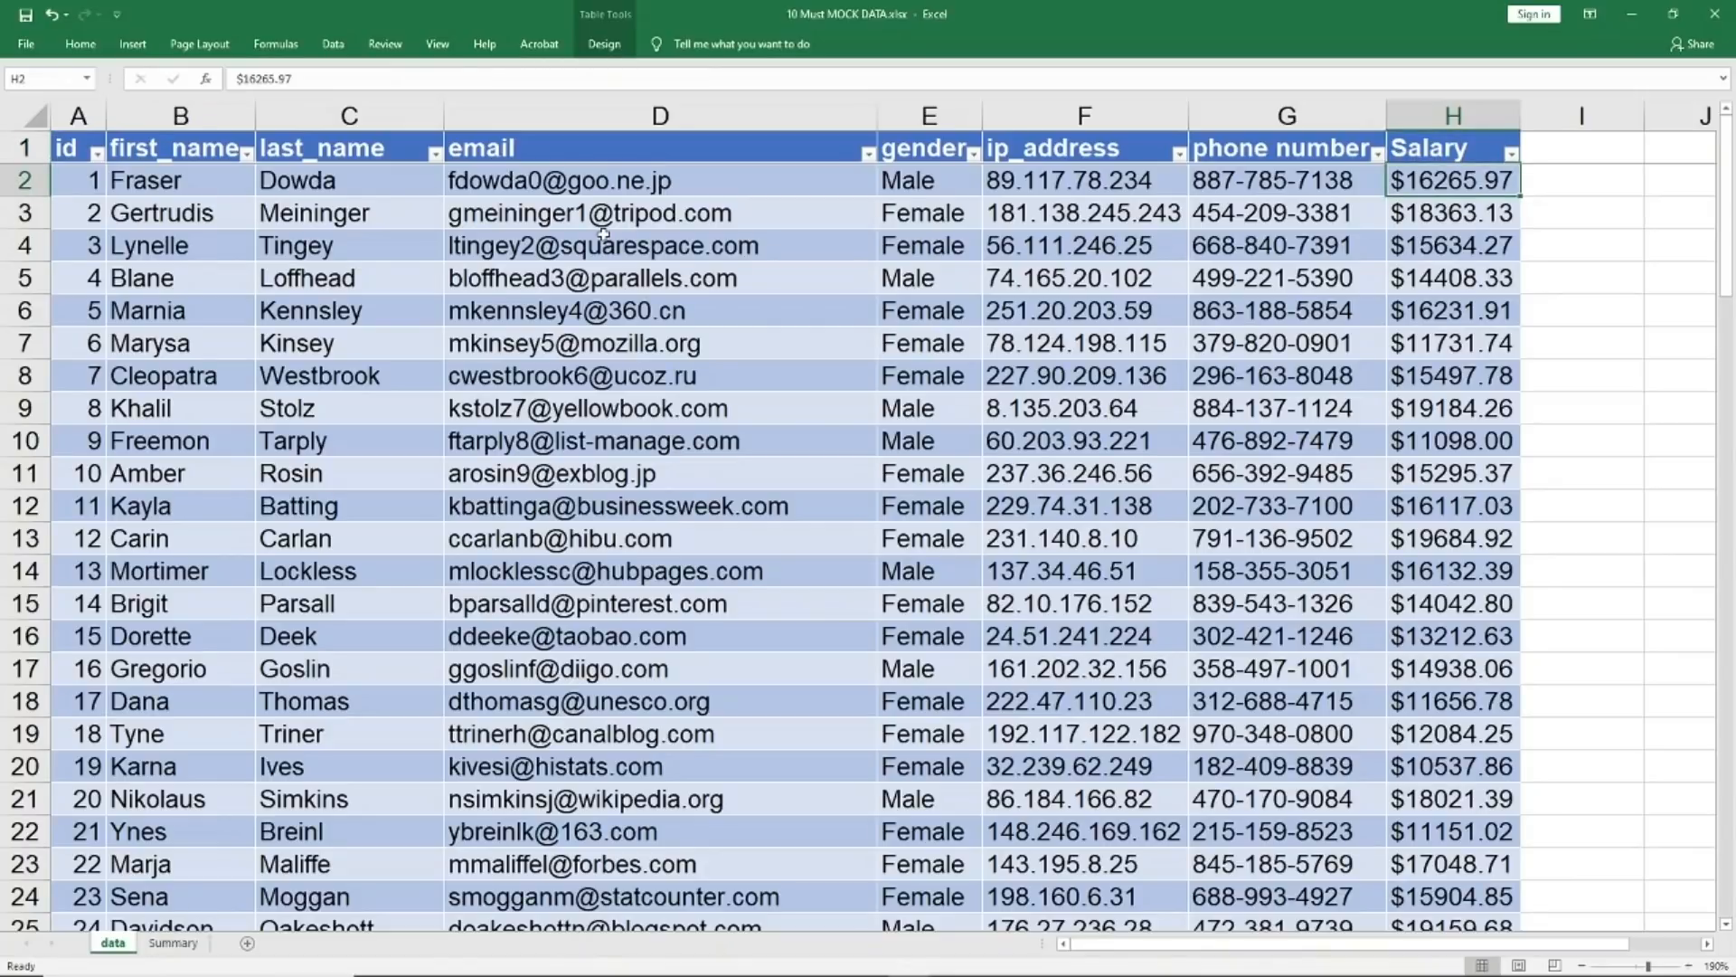
pyautogui.hotkey('ctrl', 'shift', 'Down')
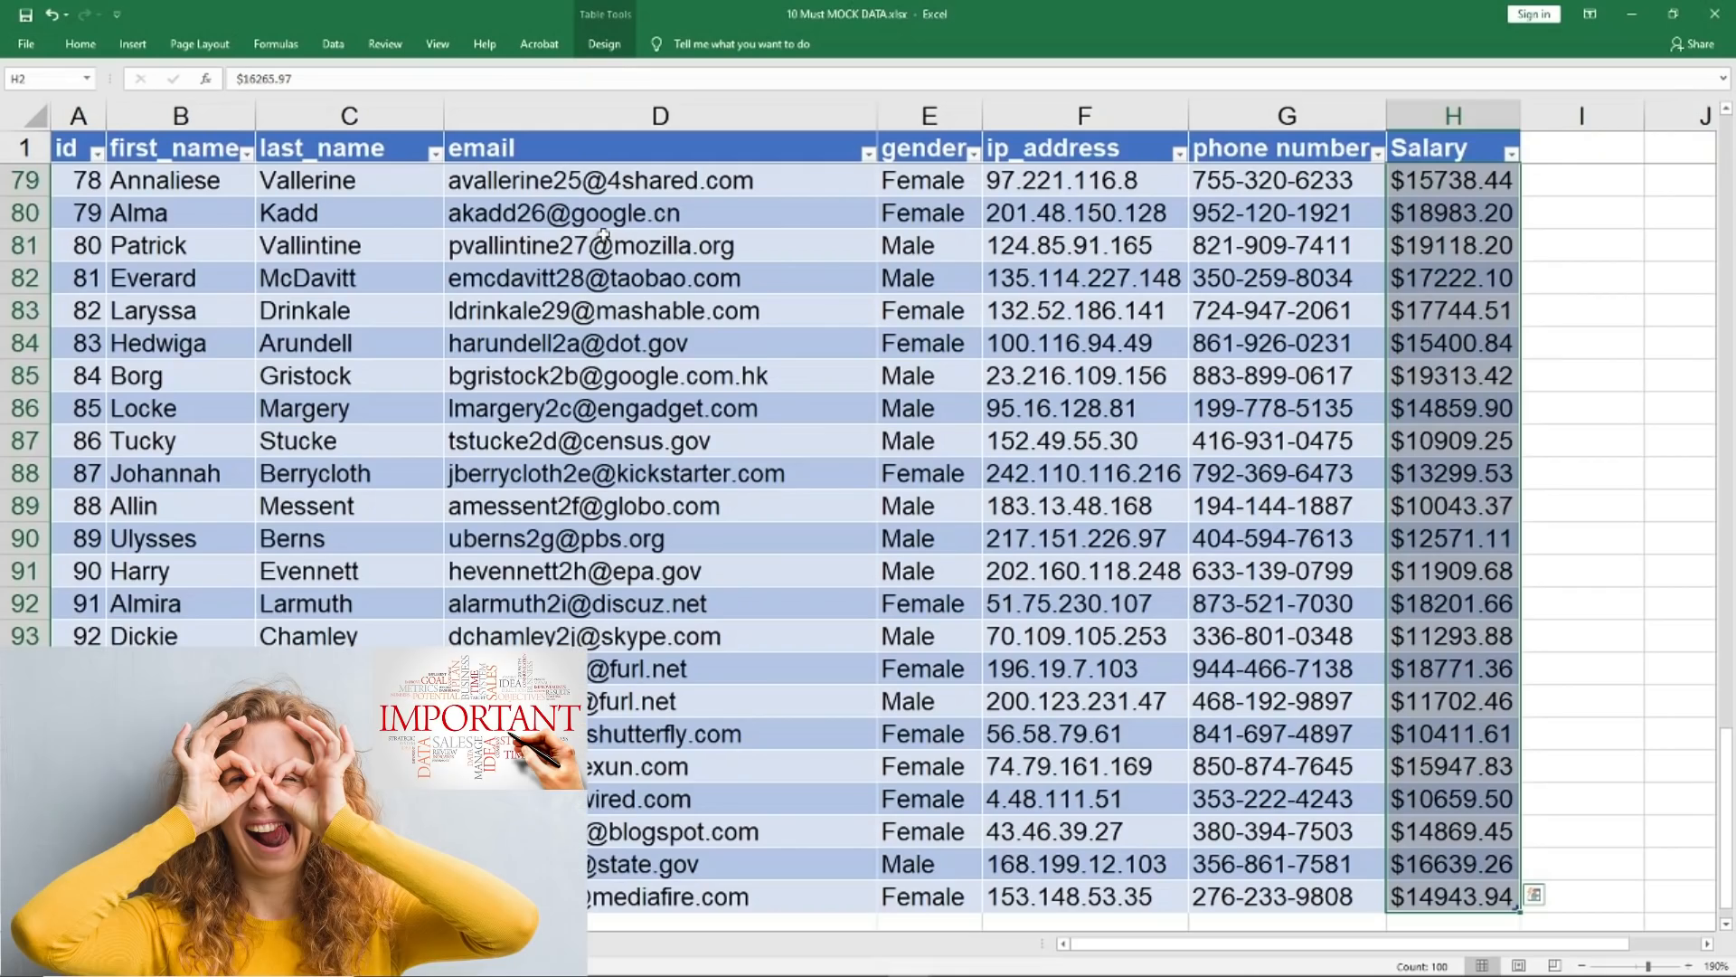
# Remove the $ sign from all the selected Salary records by replacing it with nothing
pyautogui.hotkey('ctrl', 'f')
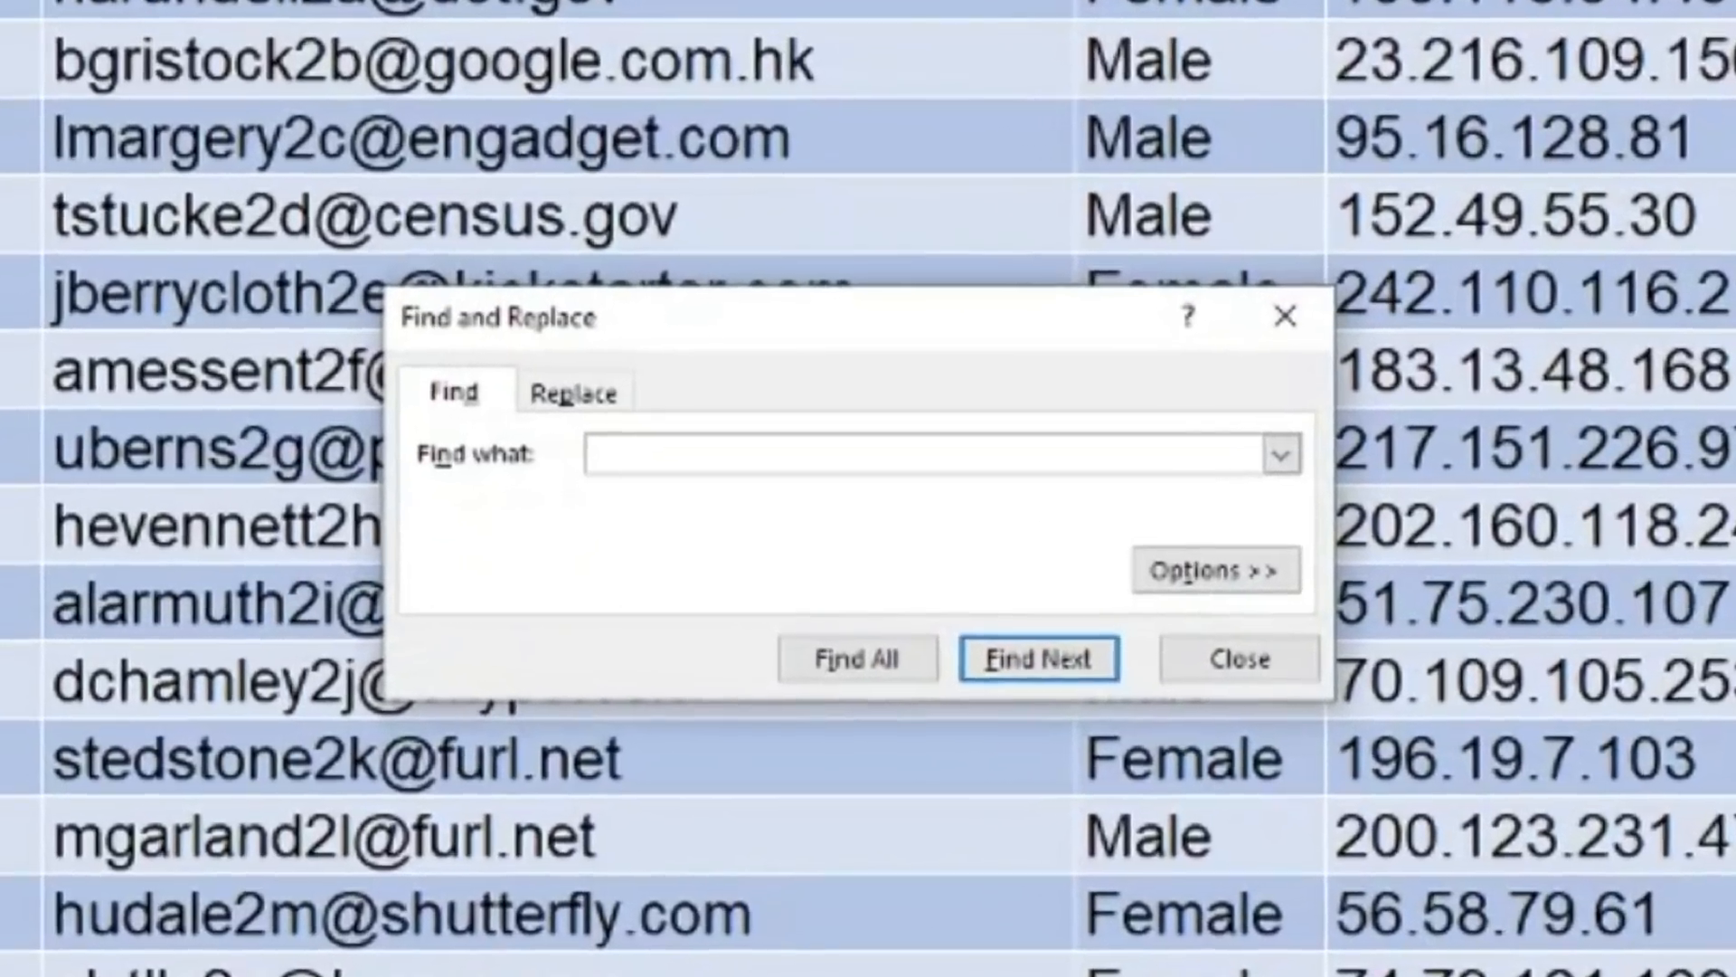
pyautogui.write('$')
pyautogui.hotkey('ctrl', 'h')
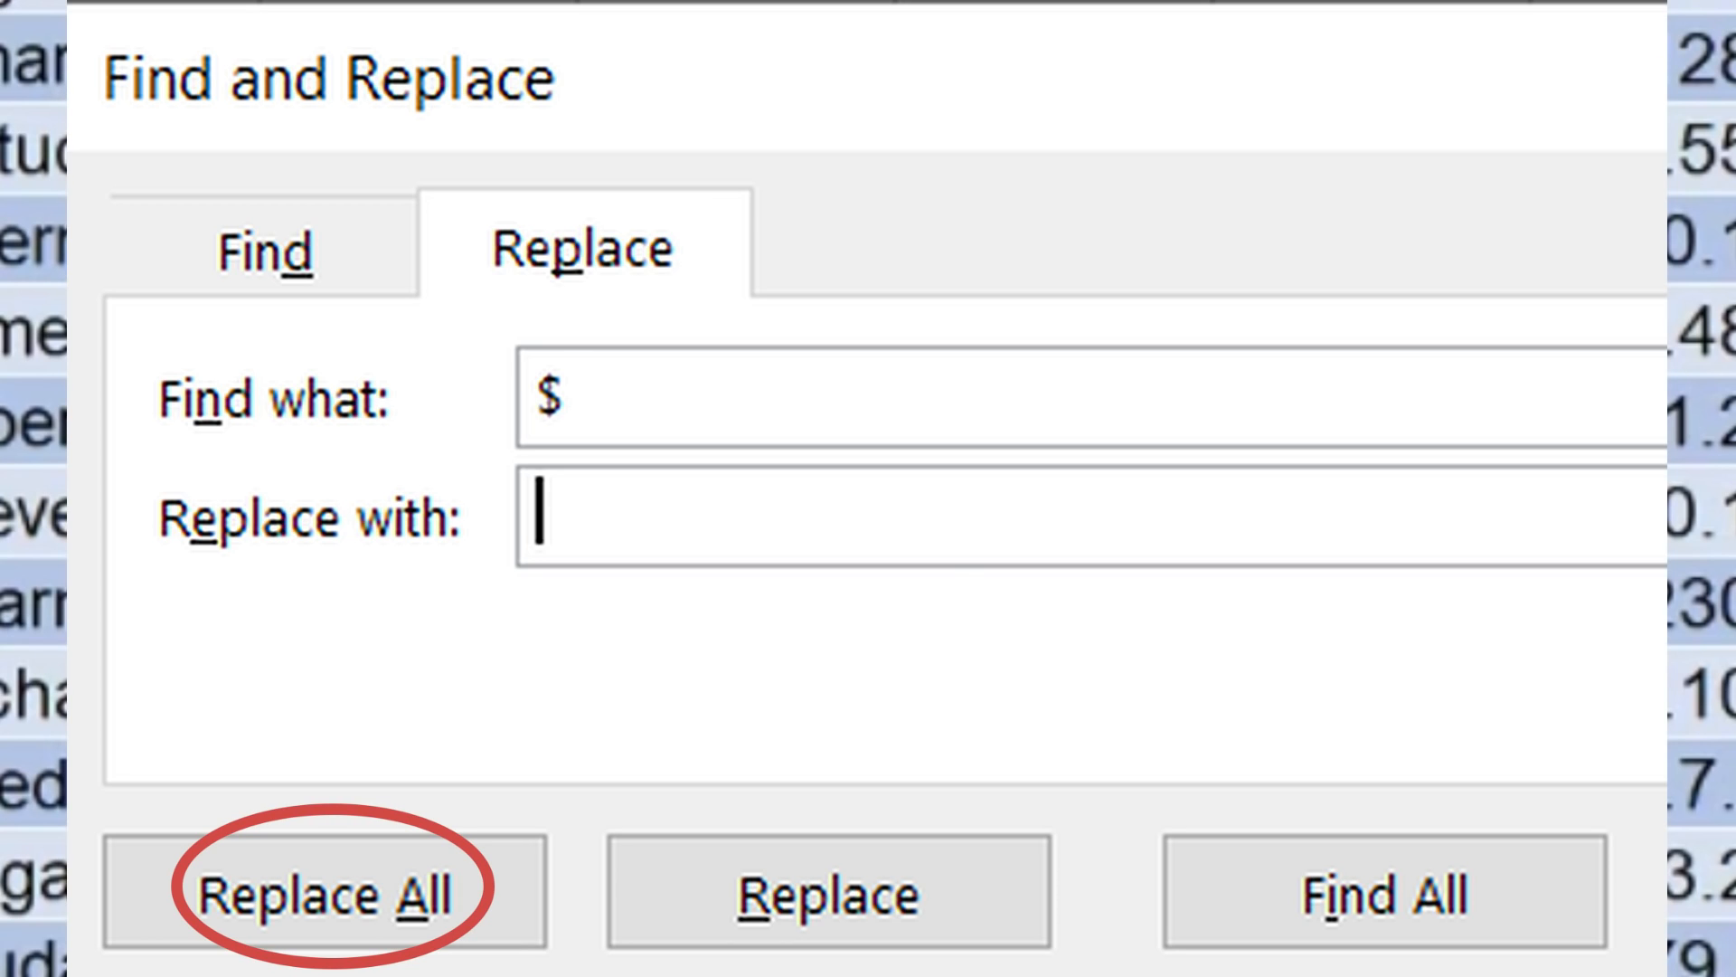
pyautogui.hotkey('alt', 'a')
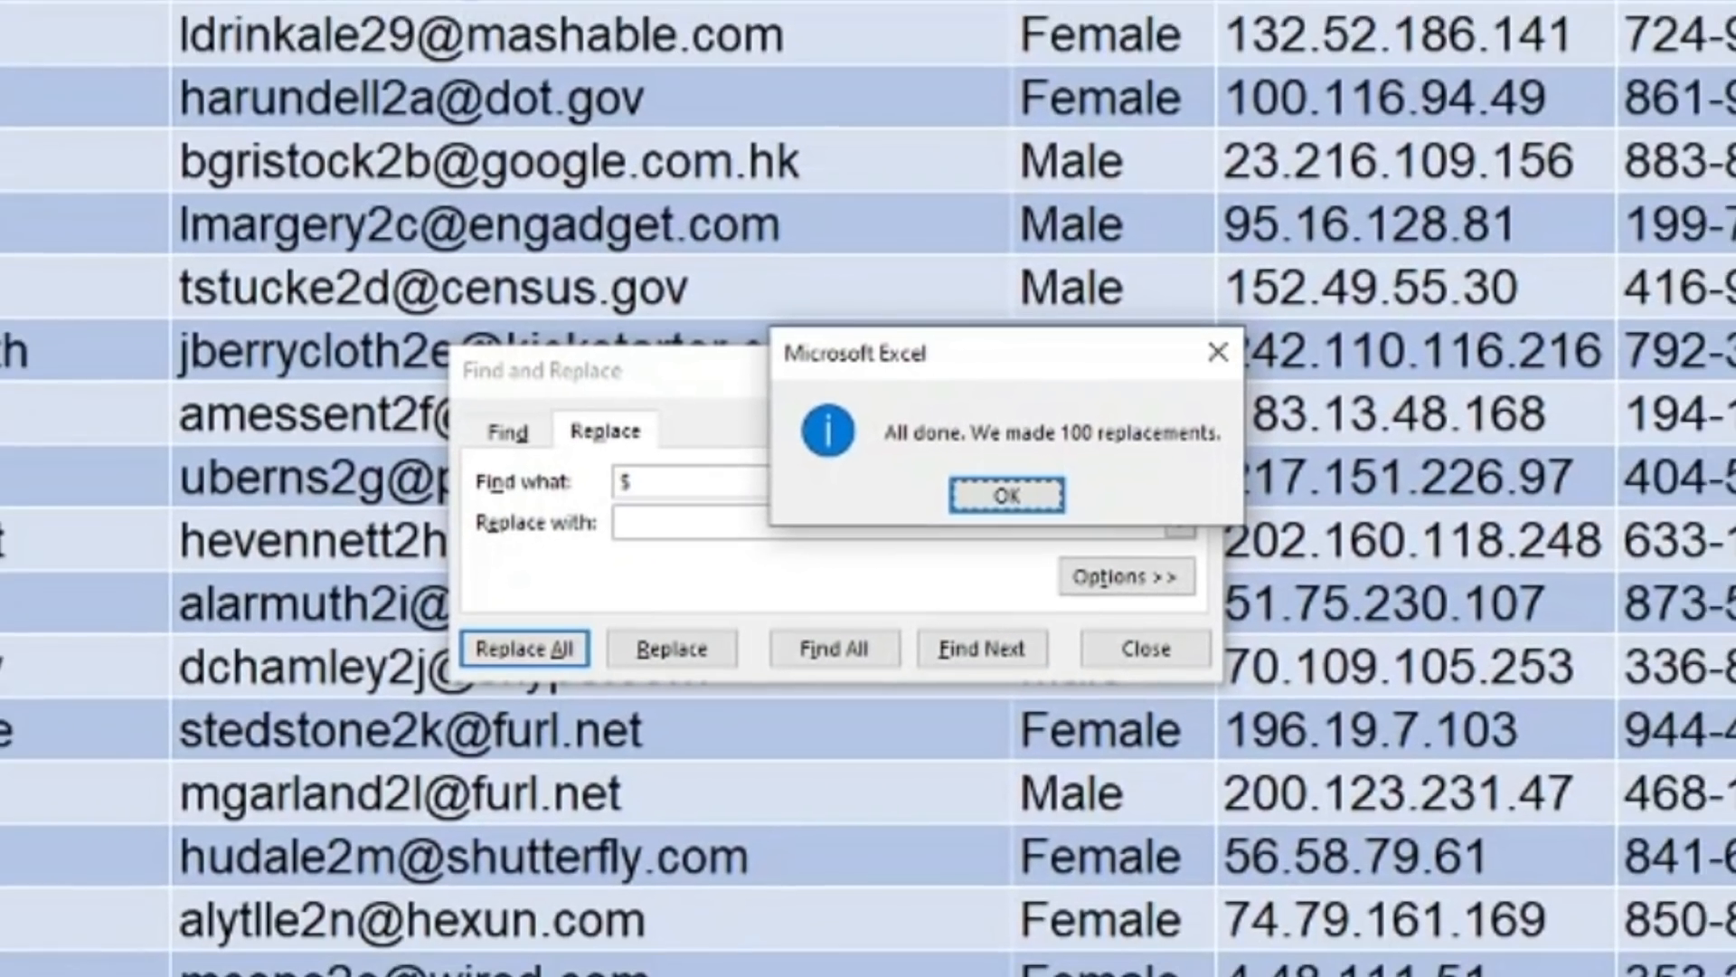
pyautogui.press('Return')
pyautogui.press('Escape')
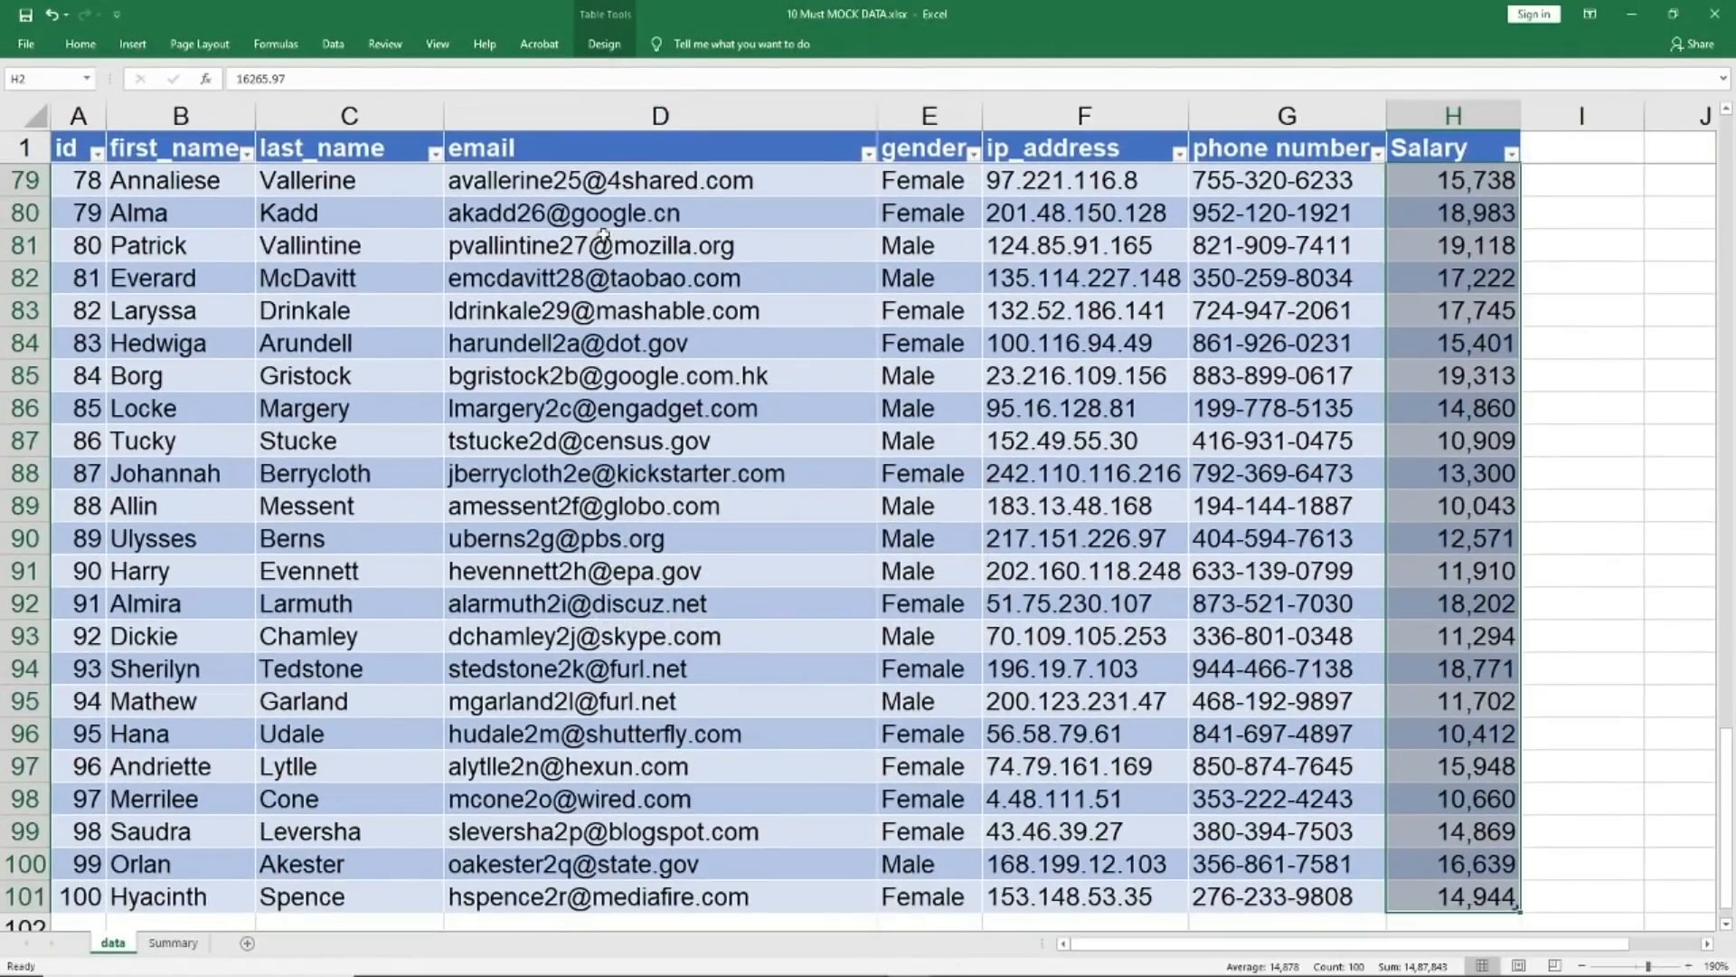
# Go back to H2 and extend the selection cell by cell down to H5
pyautogui.press('Right')
pyautogui.press('Left')
pyautogui.press('Left')
pyautogui.press('Right')
pyautogui.hotkey('shift', 'Down')
pyautogui.hotkey('shift', 'Down')
pyautogui.hotkey('shift', 'Down')
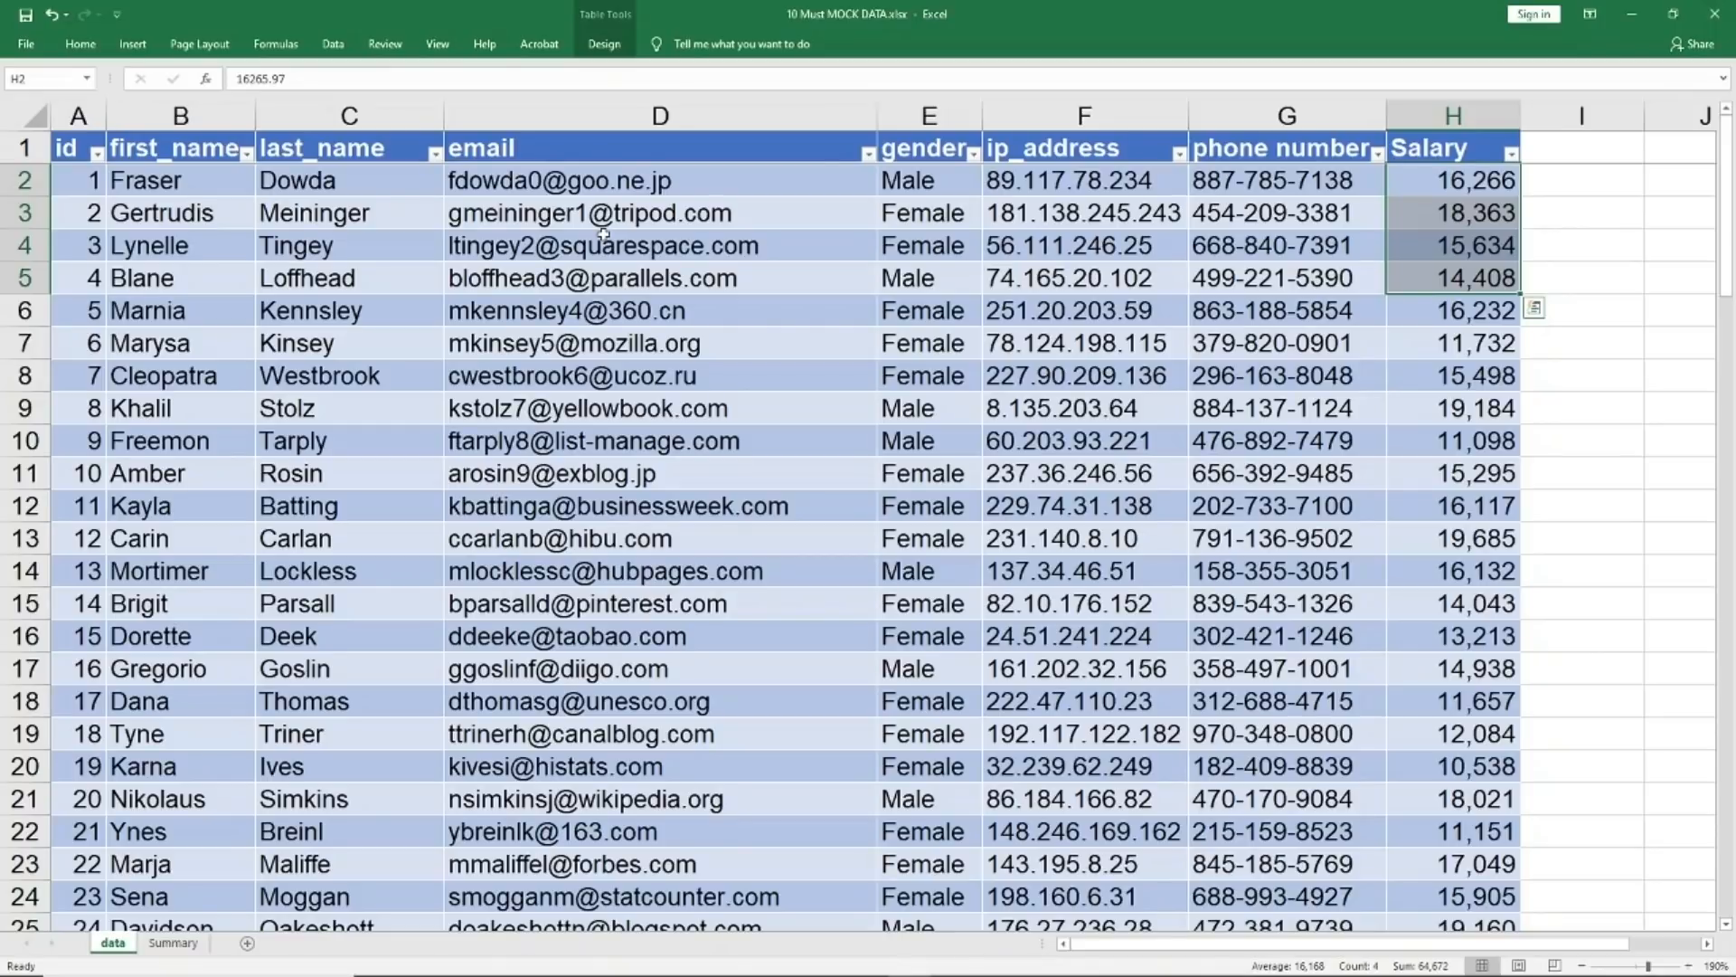
# Select the Salary records H2:H101 again and format them as numbers without a thousands separator
pyautogui.hotkey('shift', 'Up')
pyautogui.hotkey('shift', 'Up')
pyautogui.hotkey('shift', 'Up')
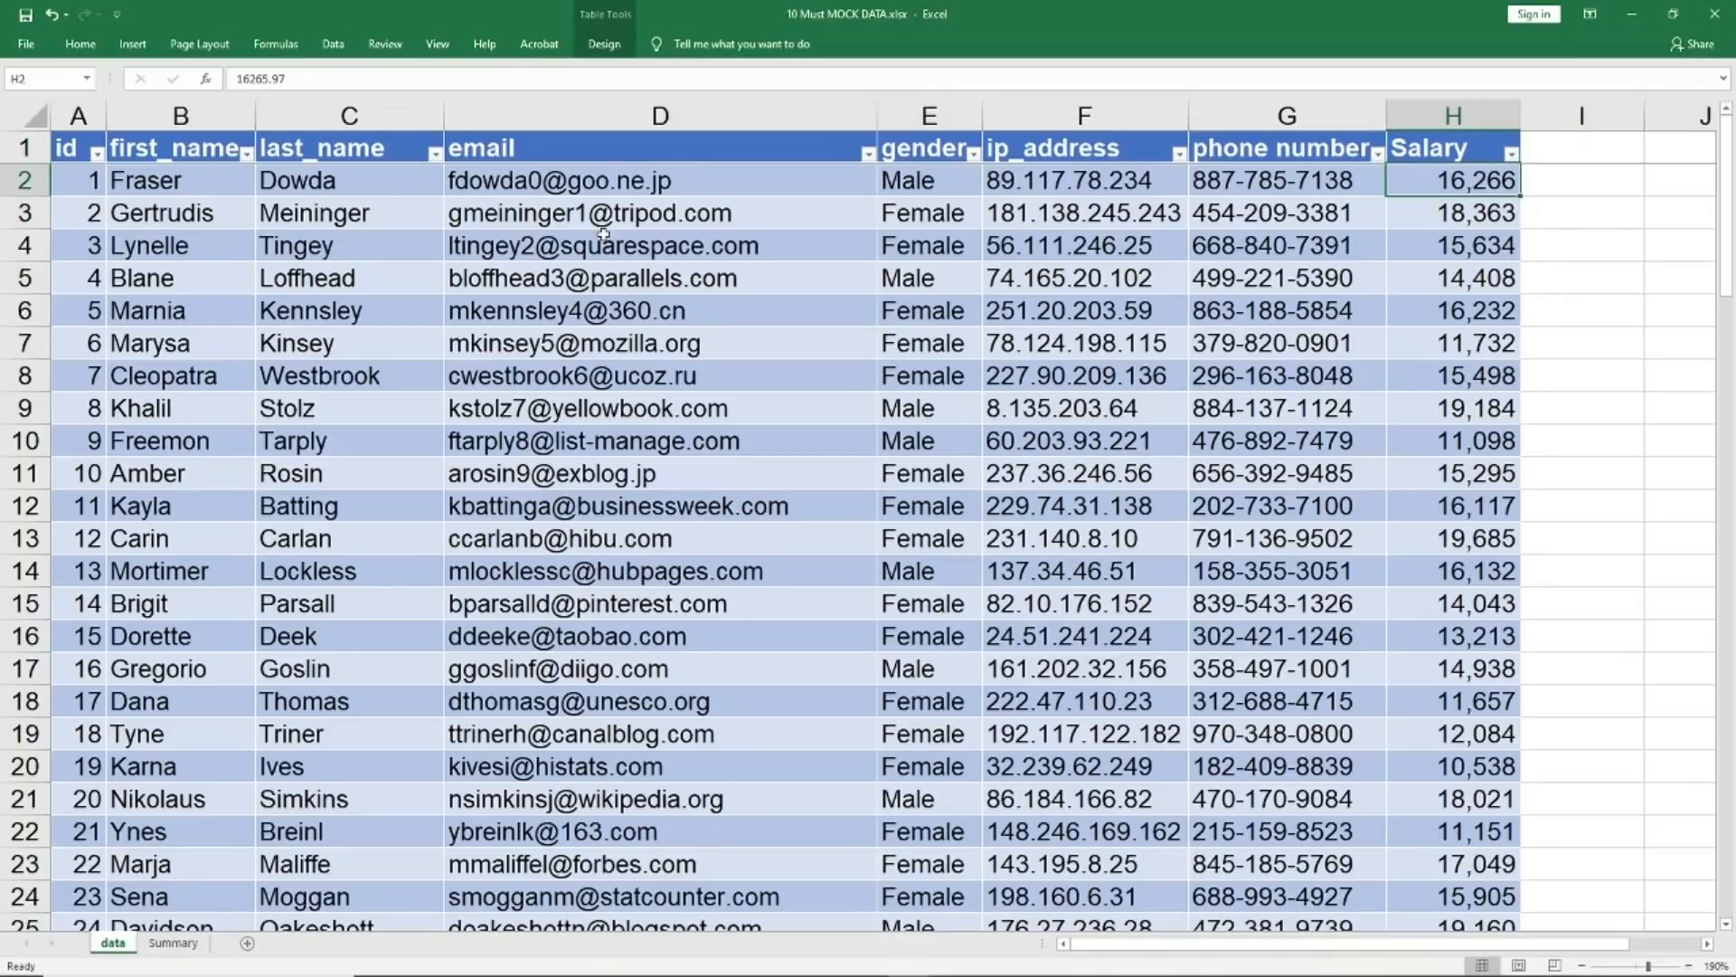
pyautogui.hotkey('ctrl', 'shift', 'Down')
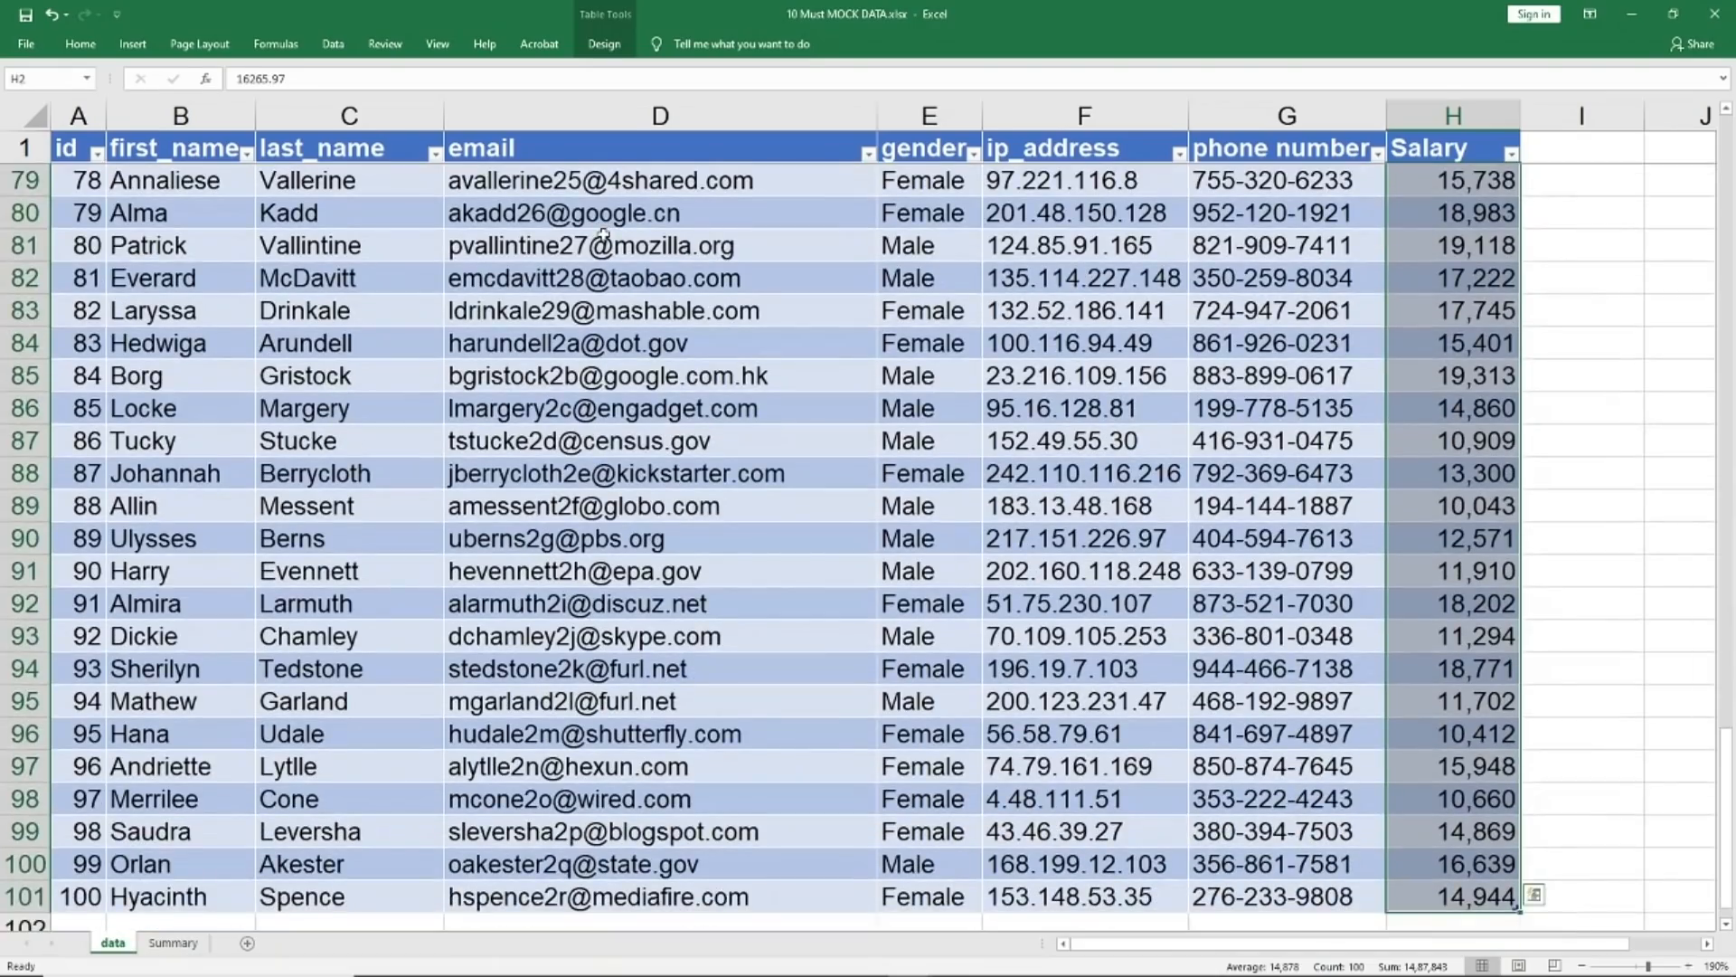
pyautogui.hotkey('ctrl', '1')
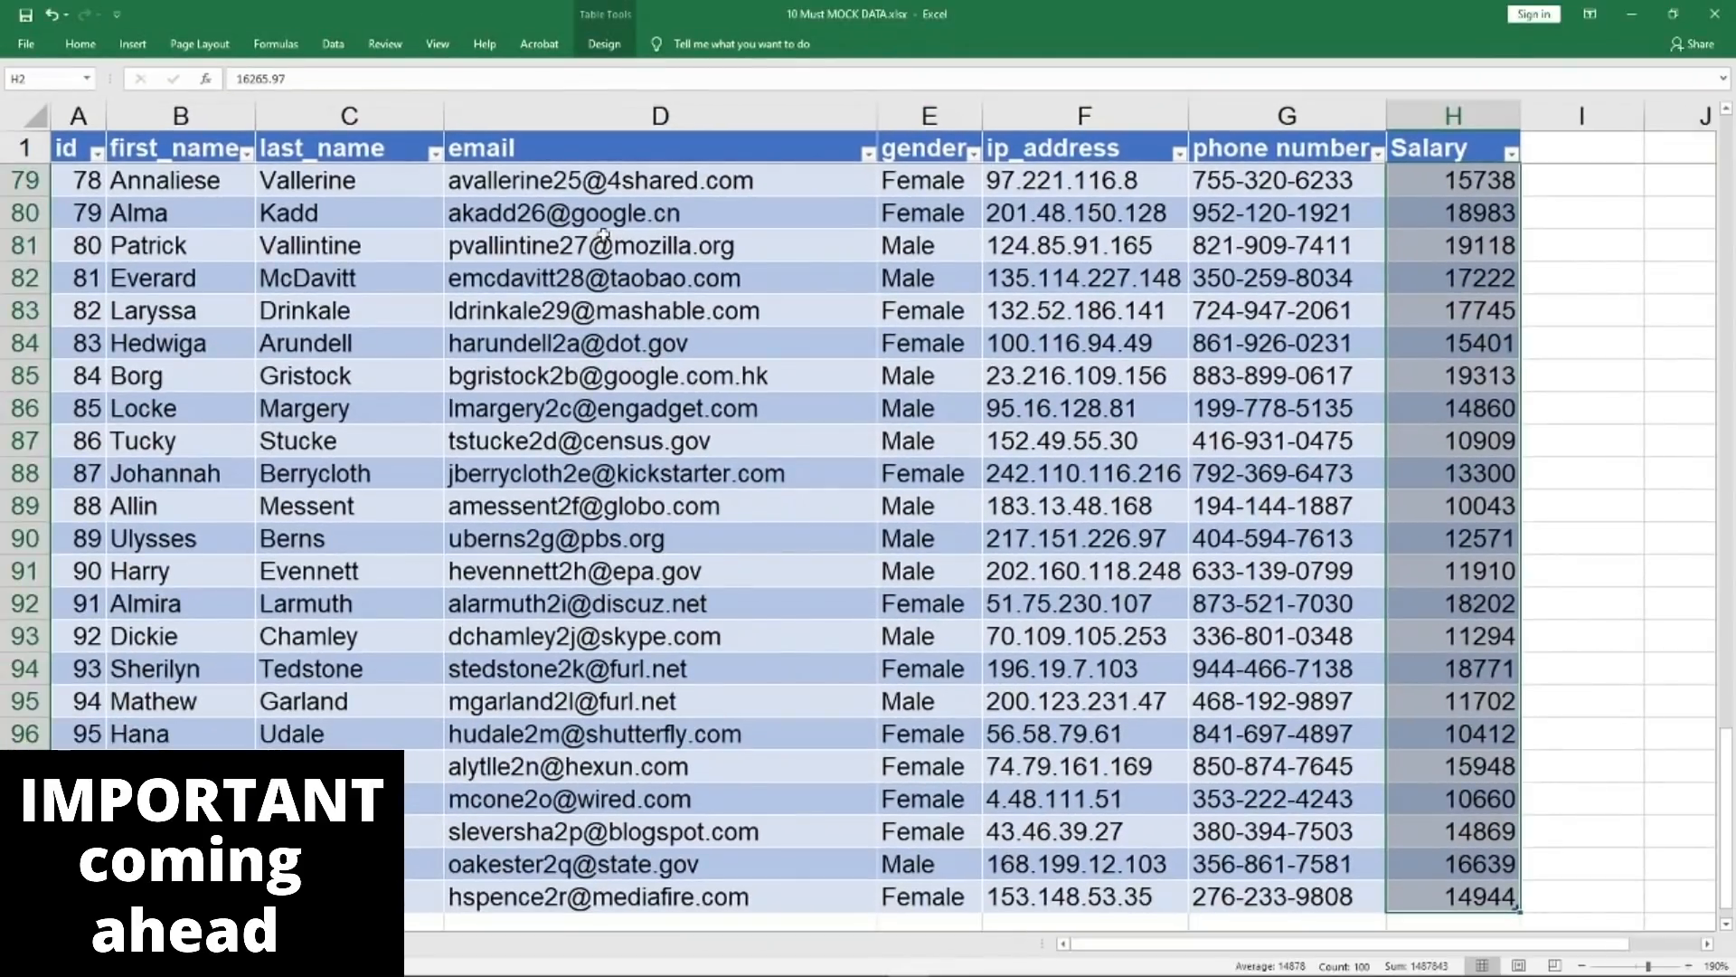
# Start a SUM formula in cell H102 below the Salary column, extending its range cell by cell to H95:H101
pyautogui.hotkey('ctrl', 'Down')
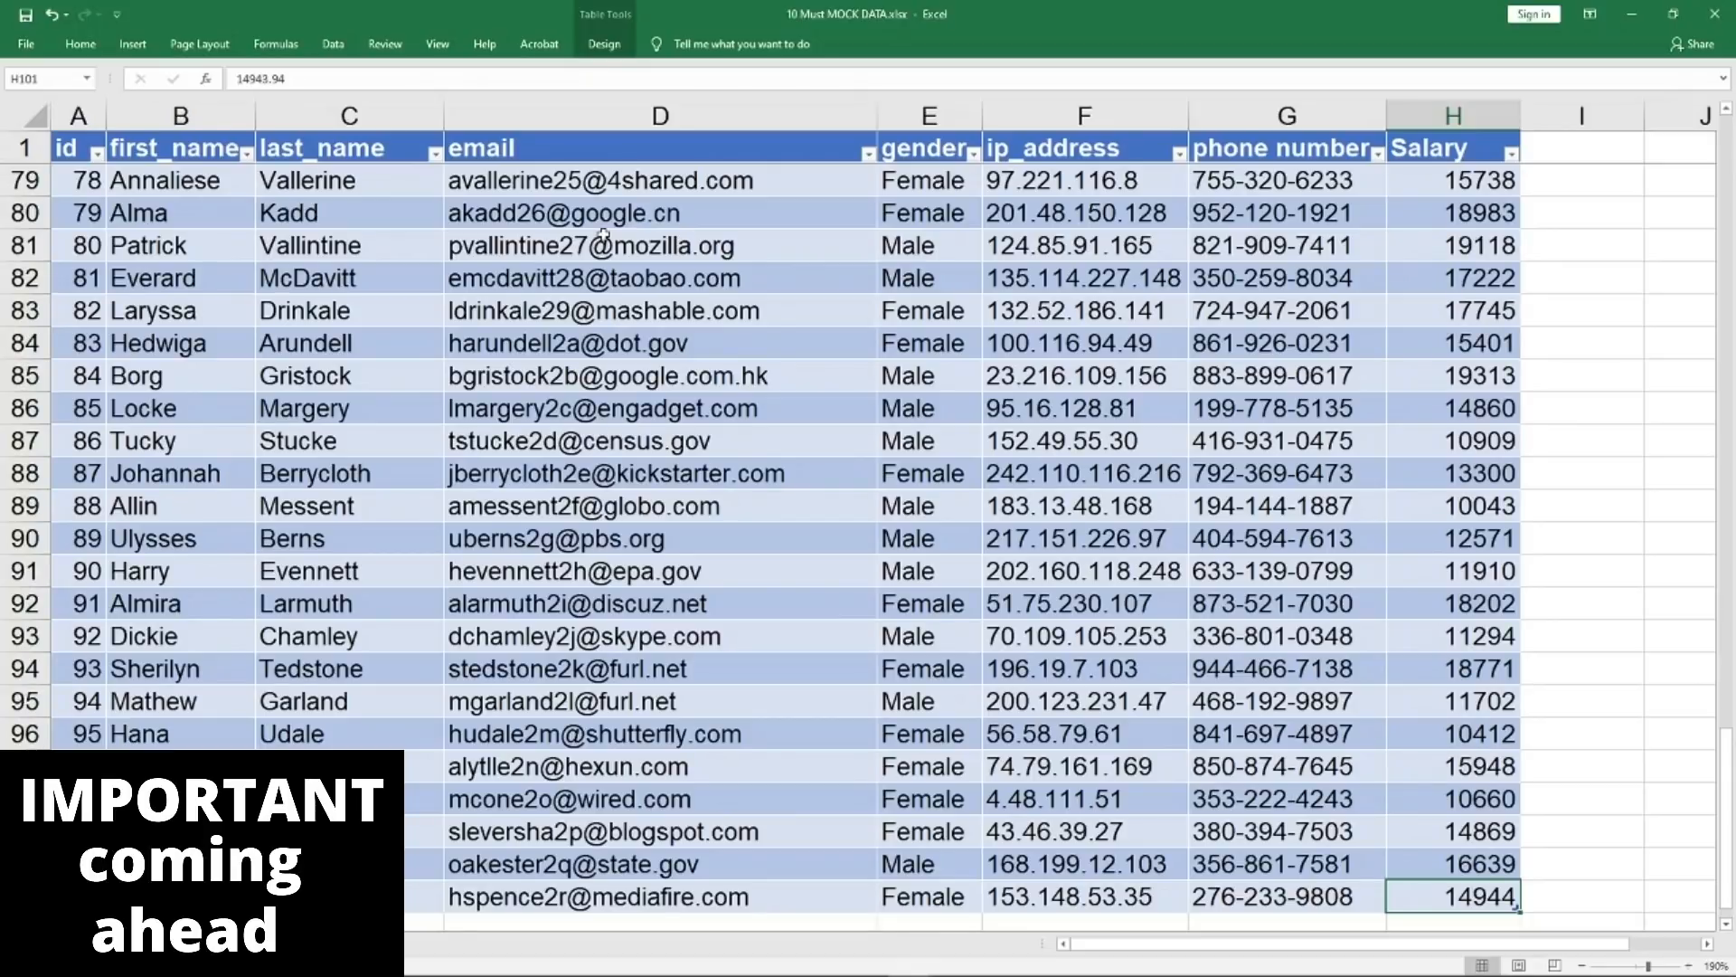
pyautogui.press('Down')
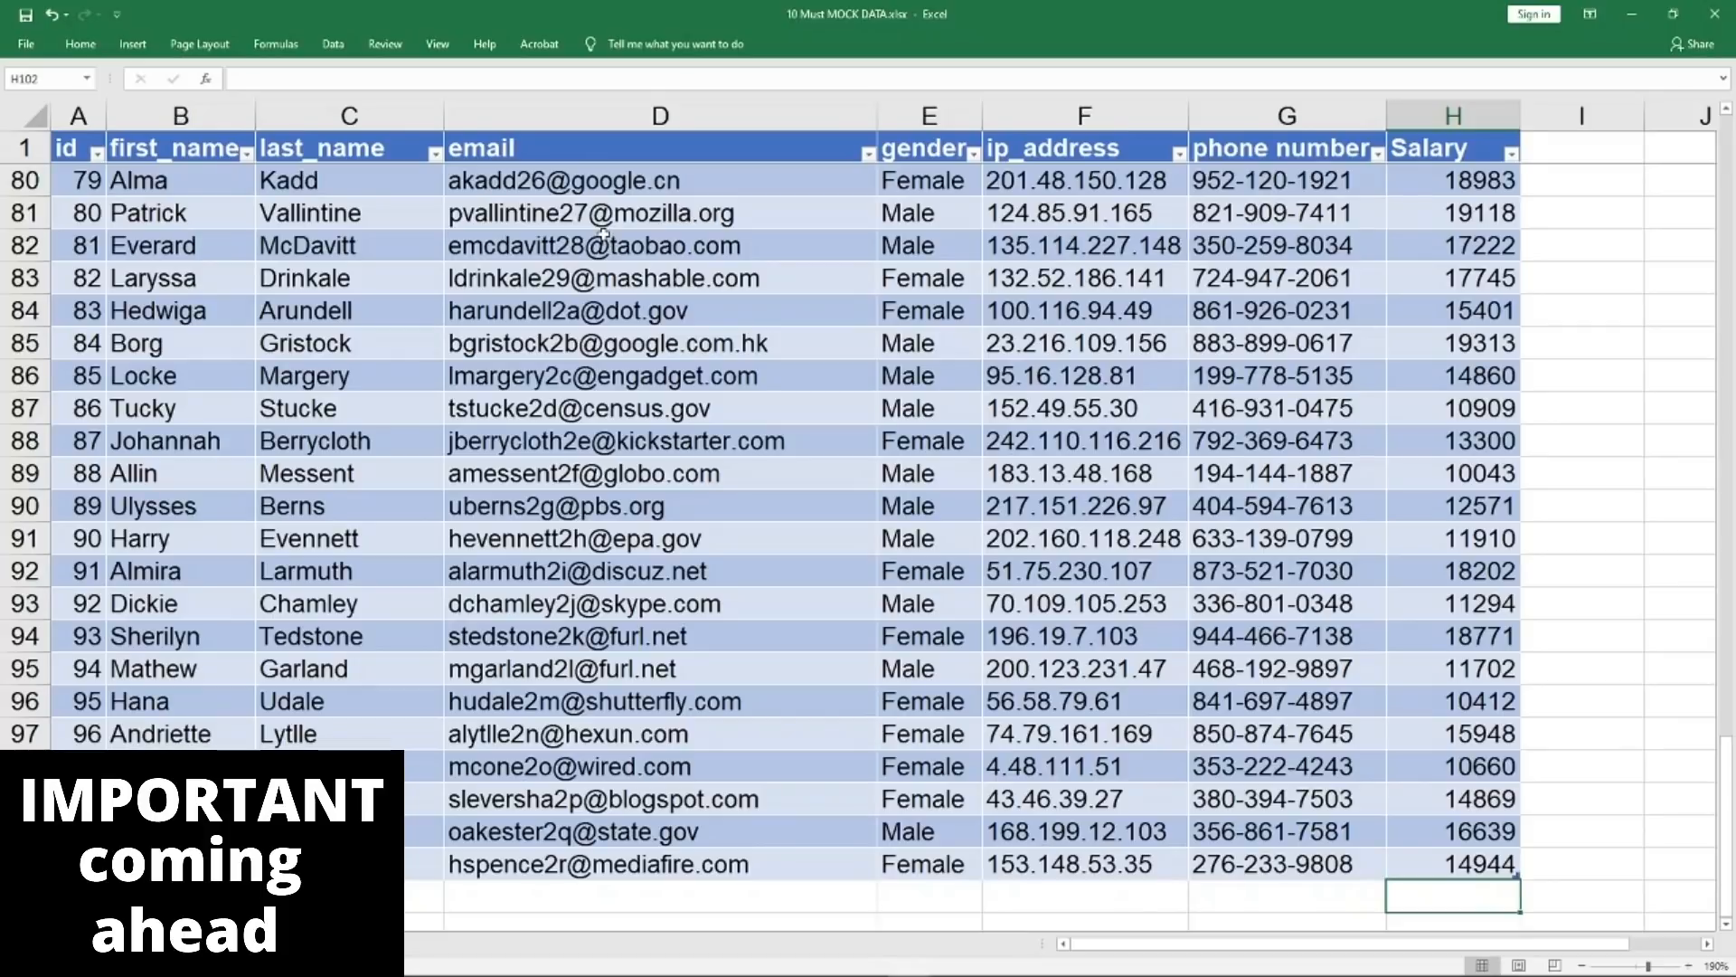
pyautogui.write('=')
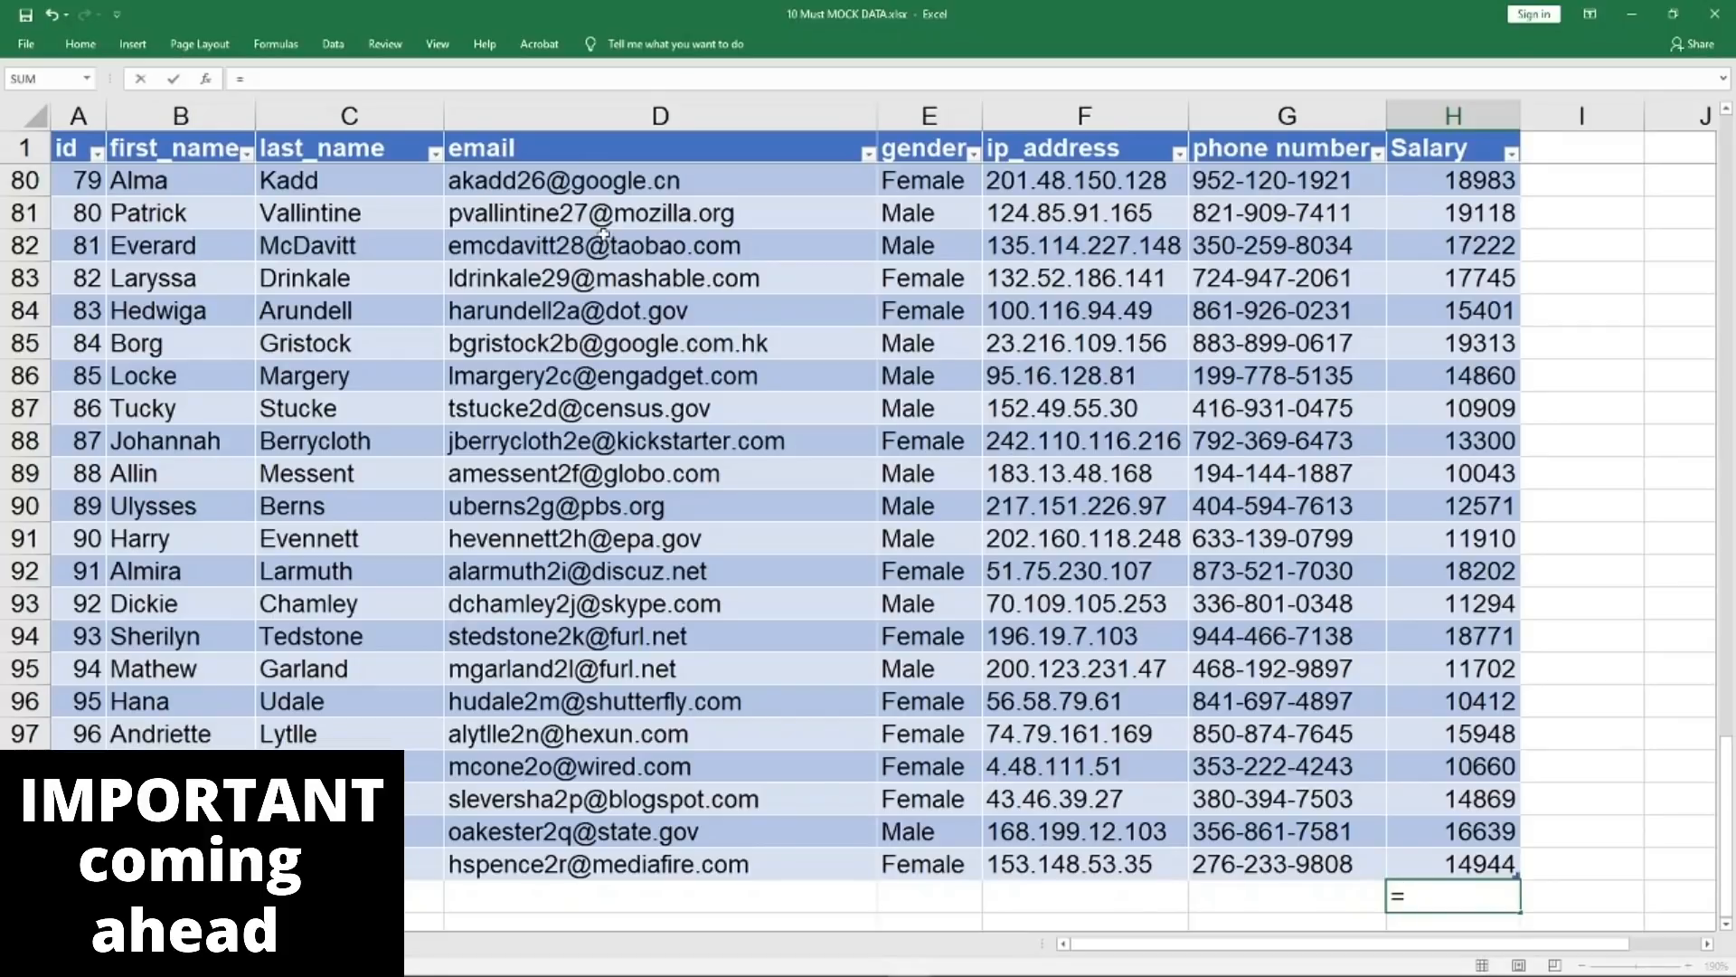
pyautogui.write('sum(')
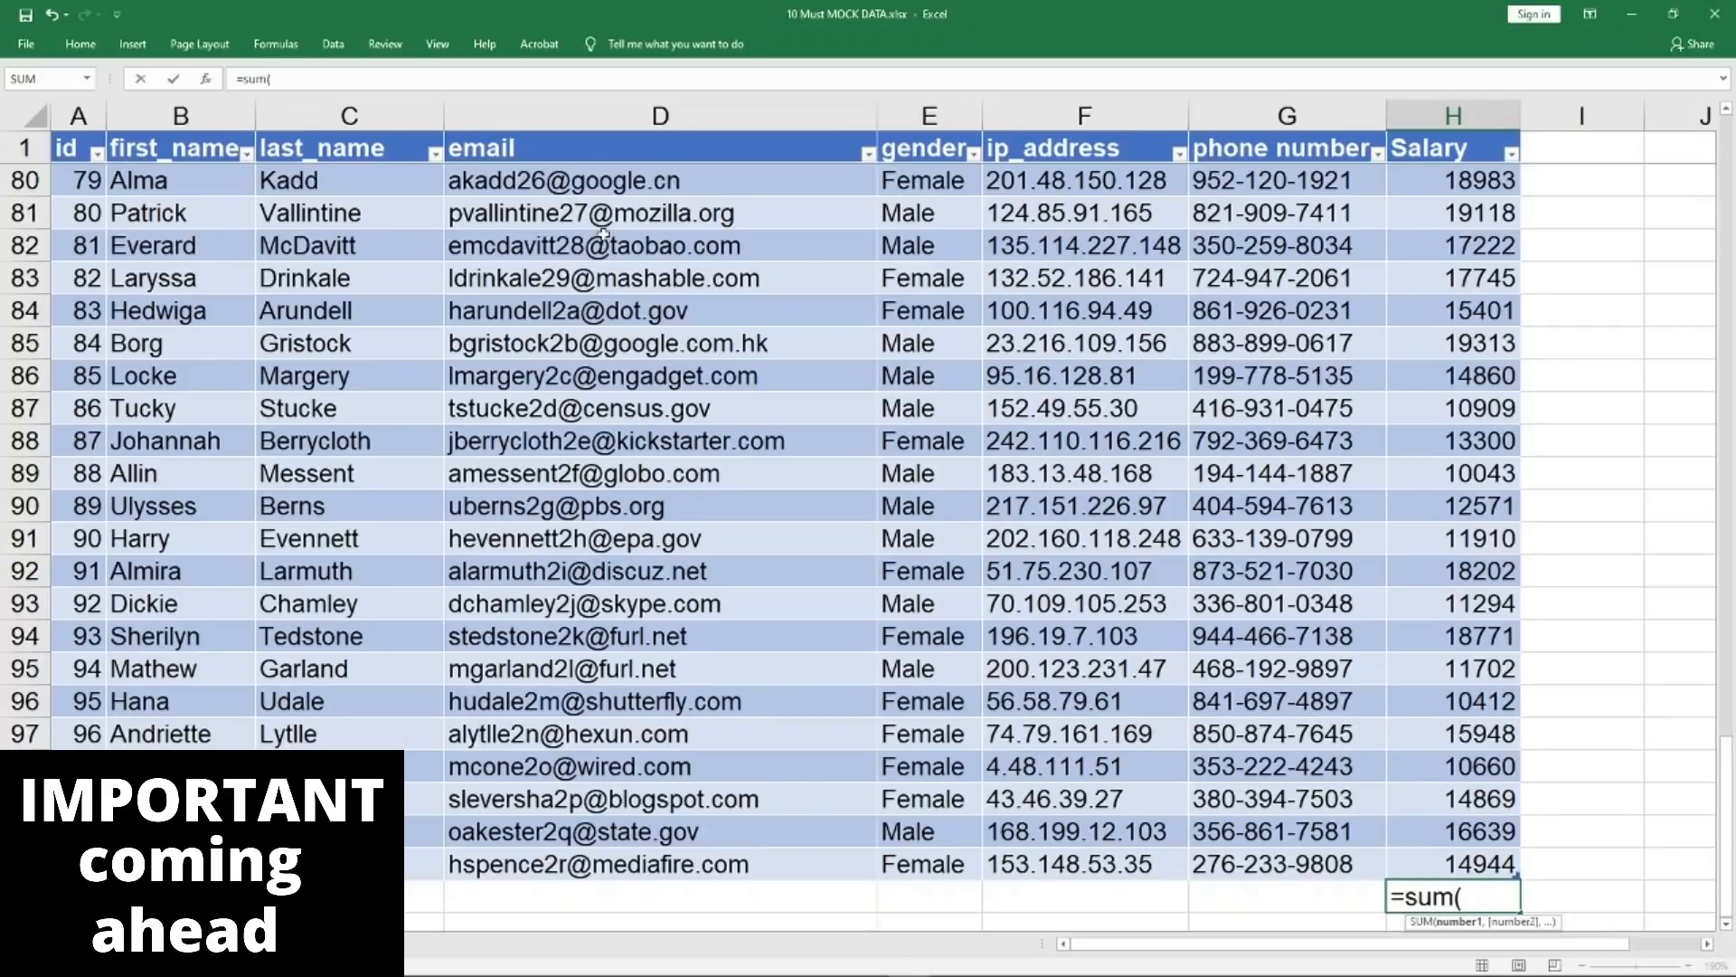
pyautogui.press('Up')
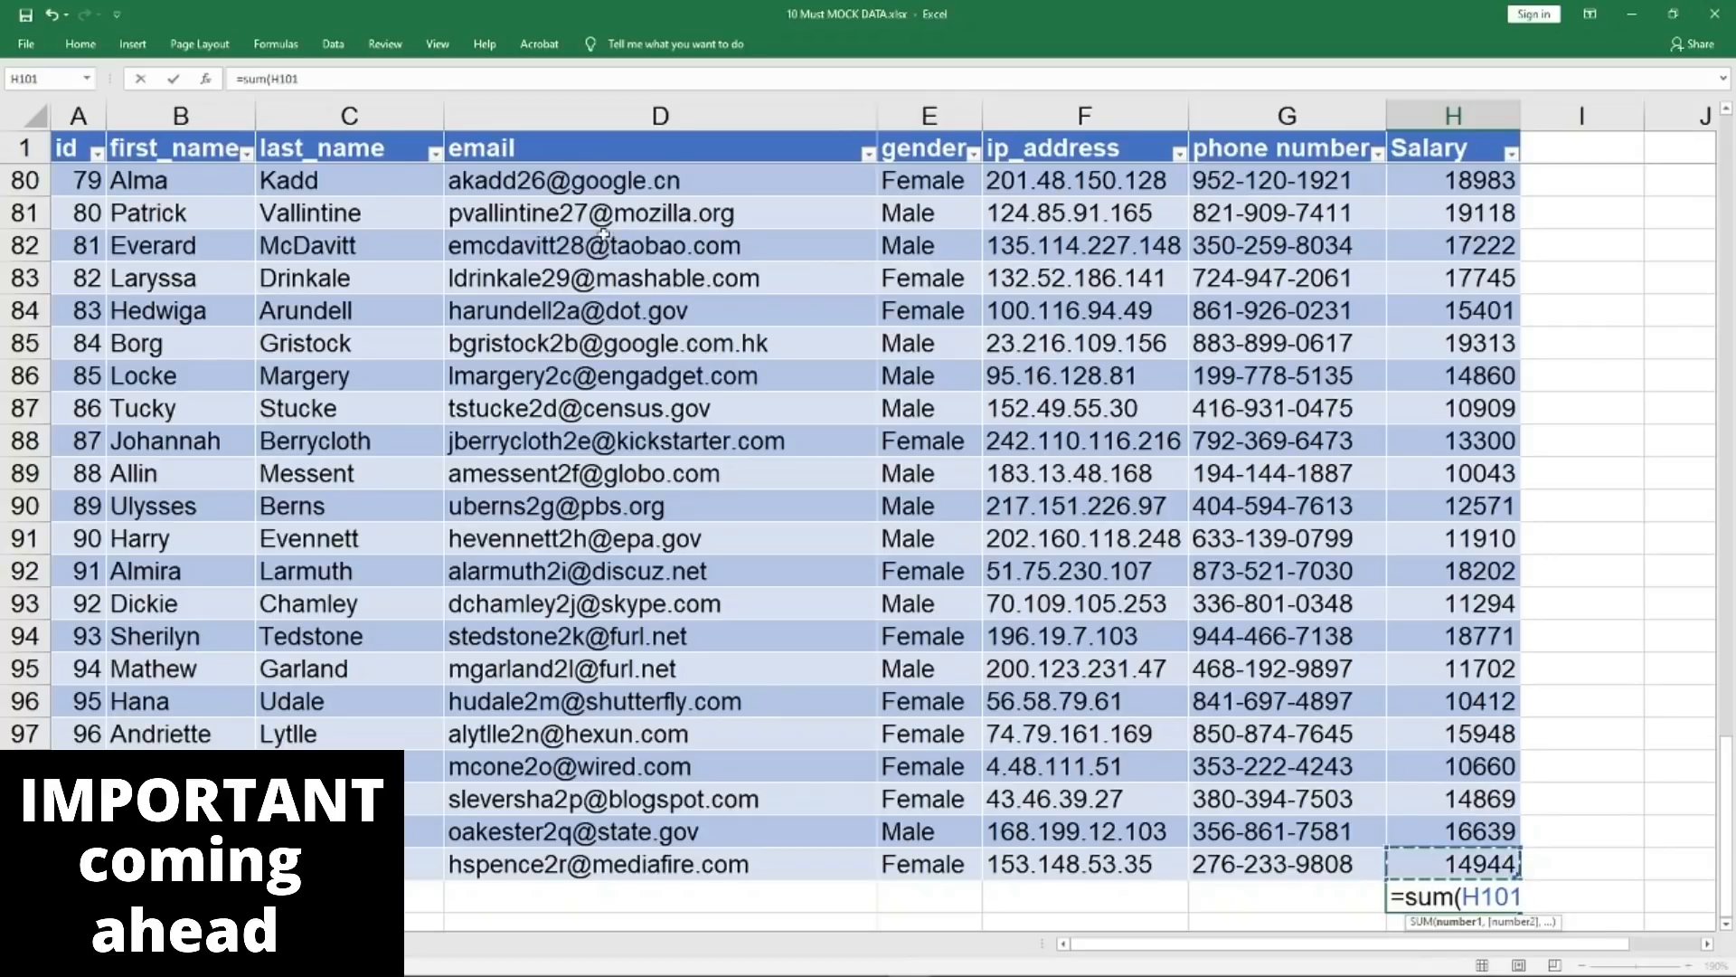
pyautogui.hotkey('shift', 'Up')
pyautogui.hotkey('shift', 'Up')
pyautogui.hotkey('shift', 'Up')
pyautogui.hotkey('shift', 'Up')
pyautogui.hotkey('shift', 'Up')
pyautogui.hotkey('shift', 'Up')
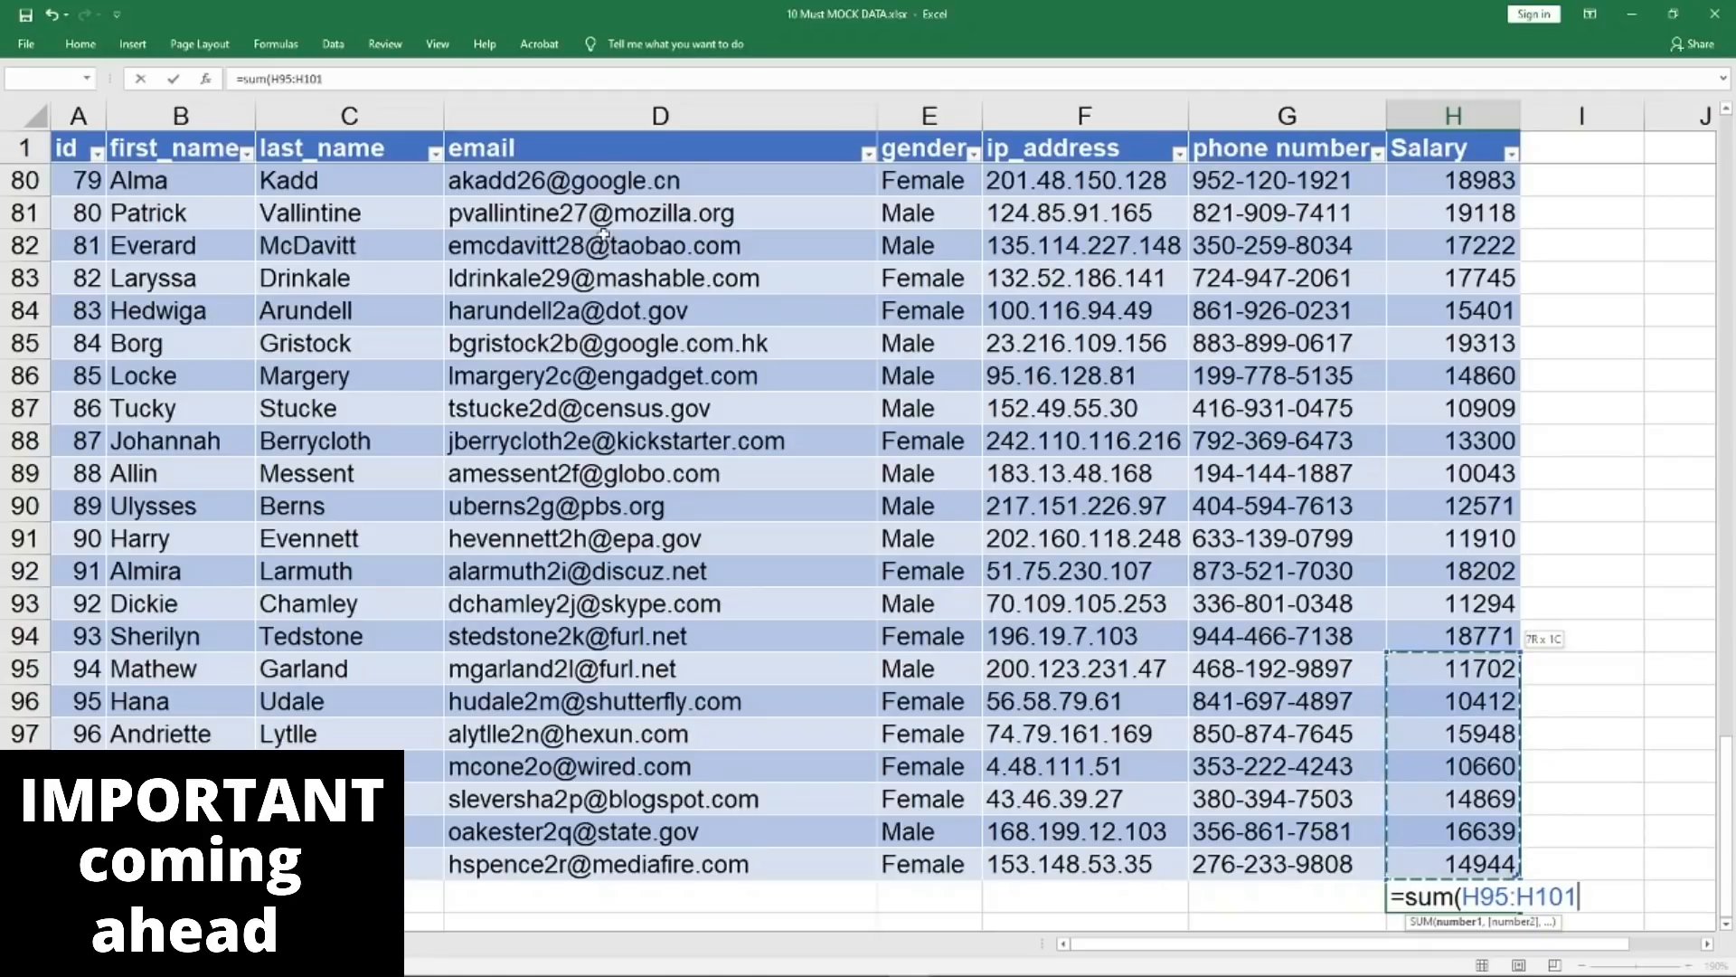
# Reset the SUM range in H102 to cover the whole Salary column without its header, and enter the formula
pyautogui.press('Down')
pyautogui.press('Up')
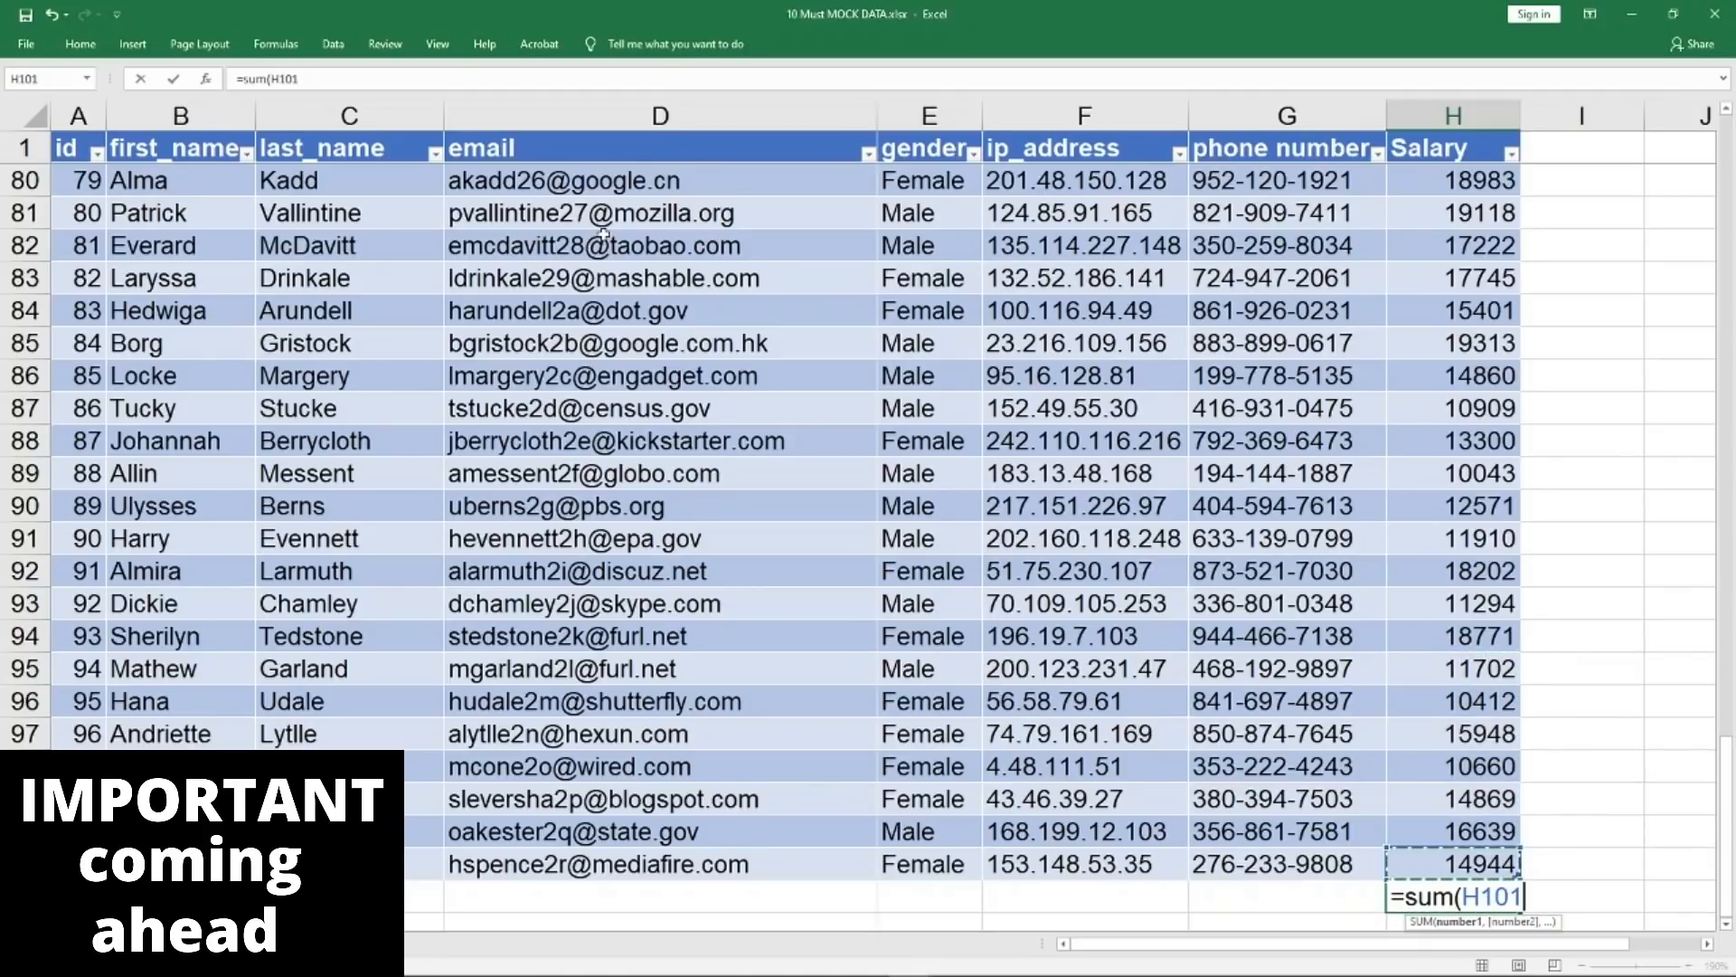
pyautogui.hotkey('ctrl', 'shift', 'Up')
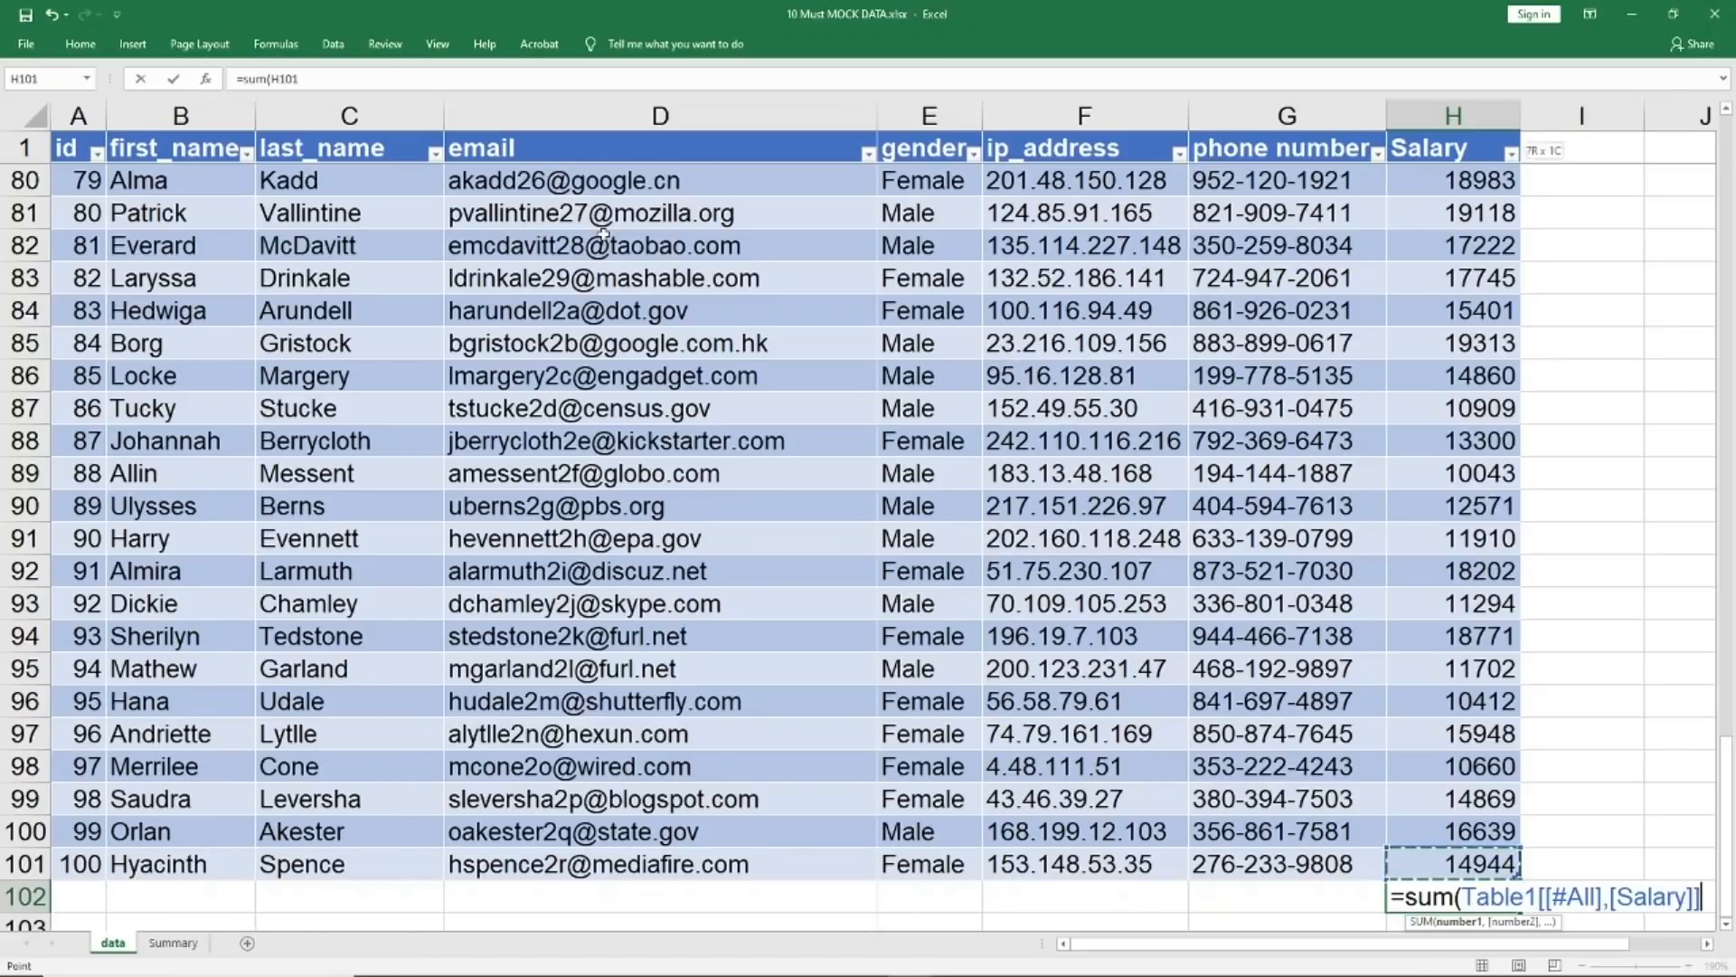
pyautogui.hotkey('shift', 'Down')
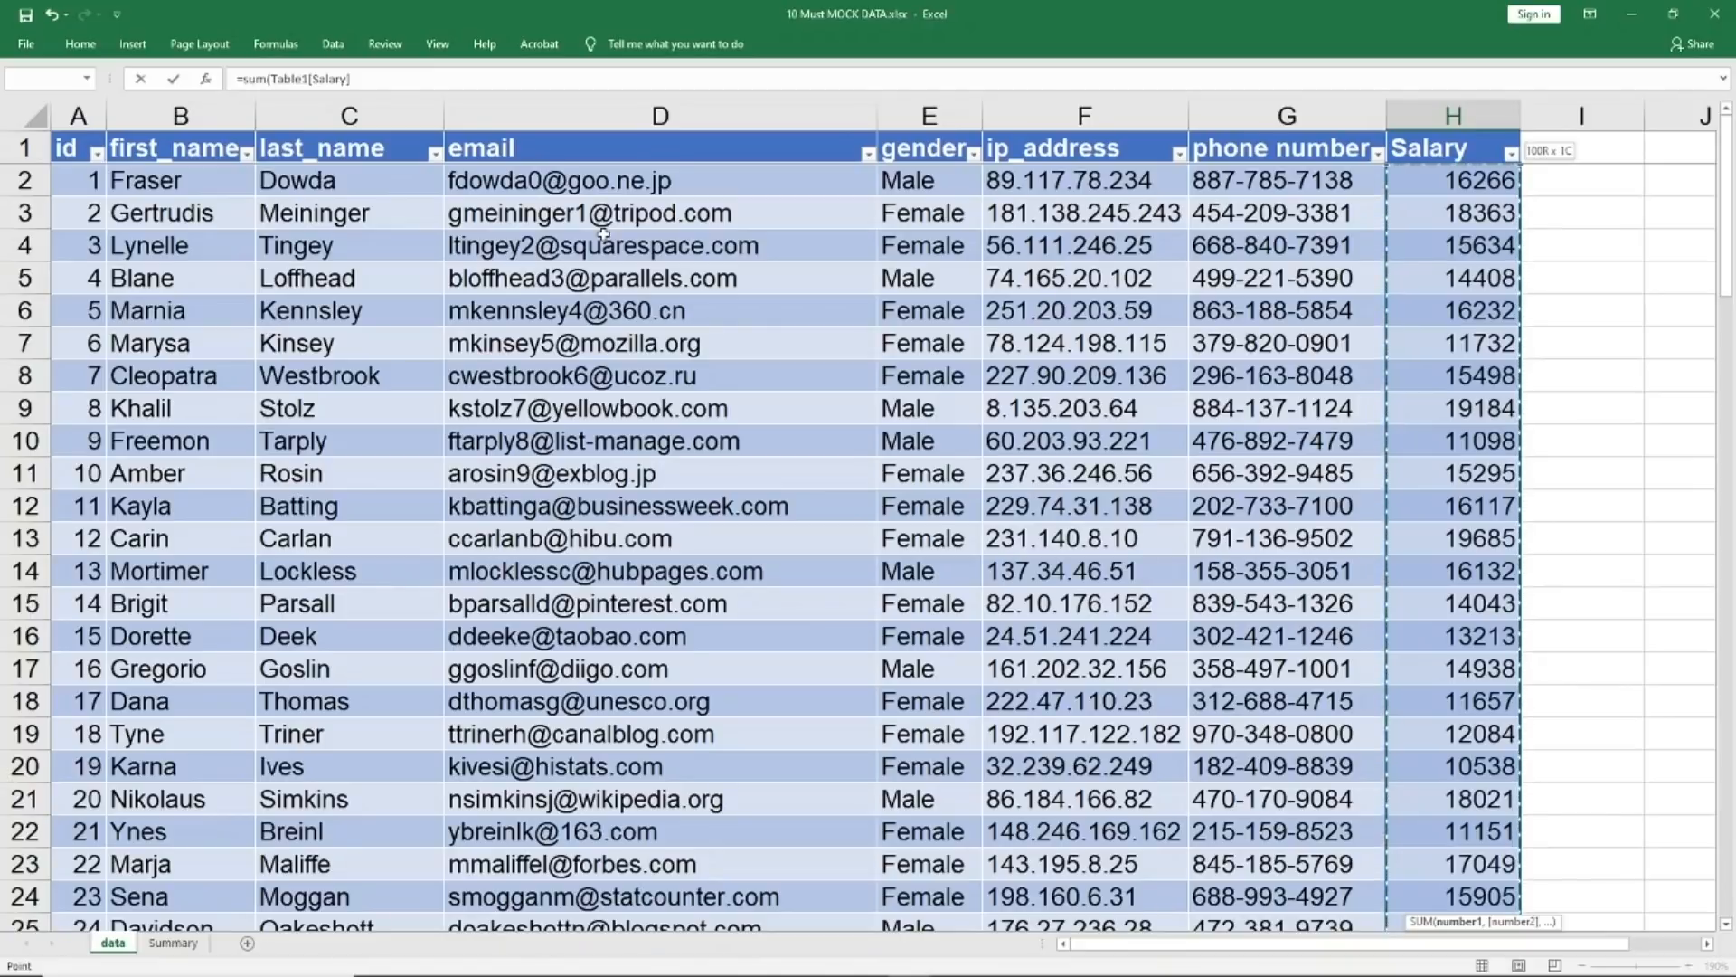
pyautogui.press('Return')
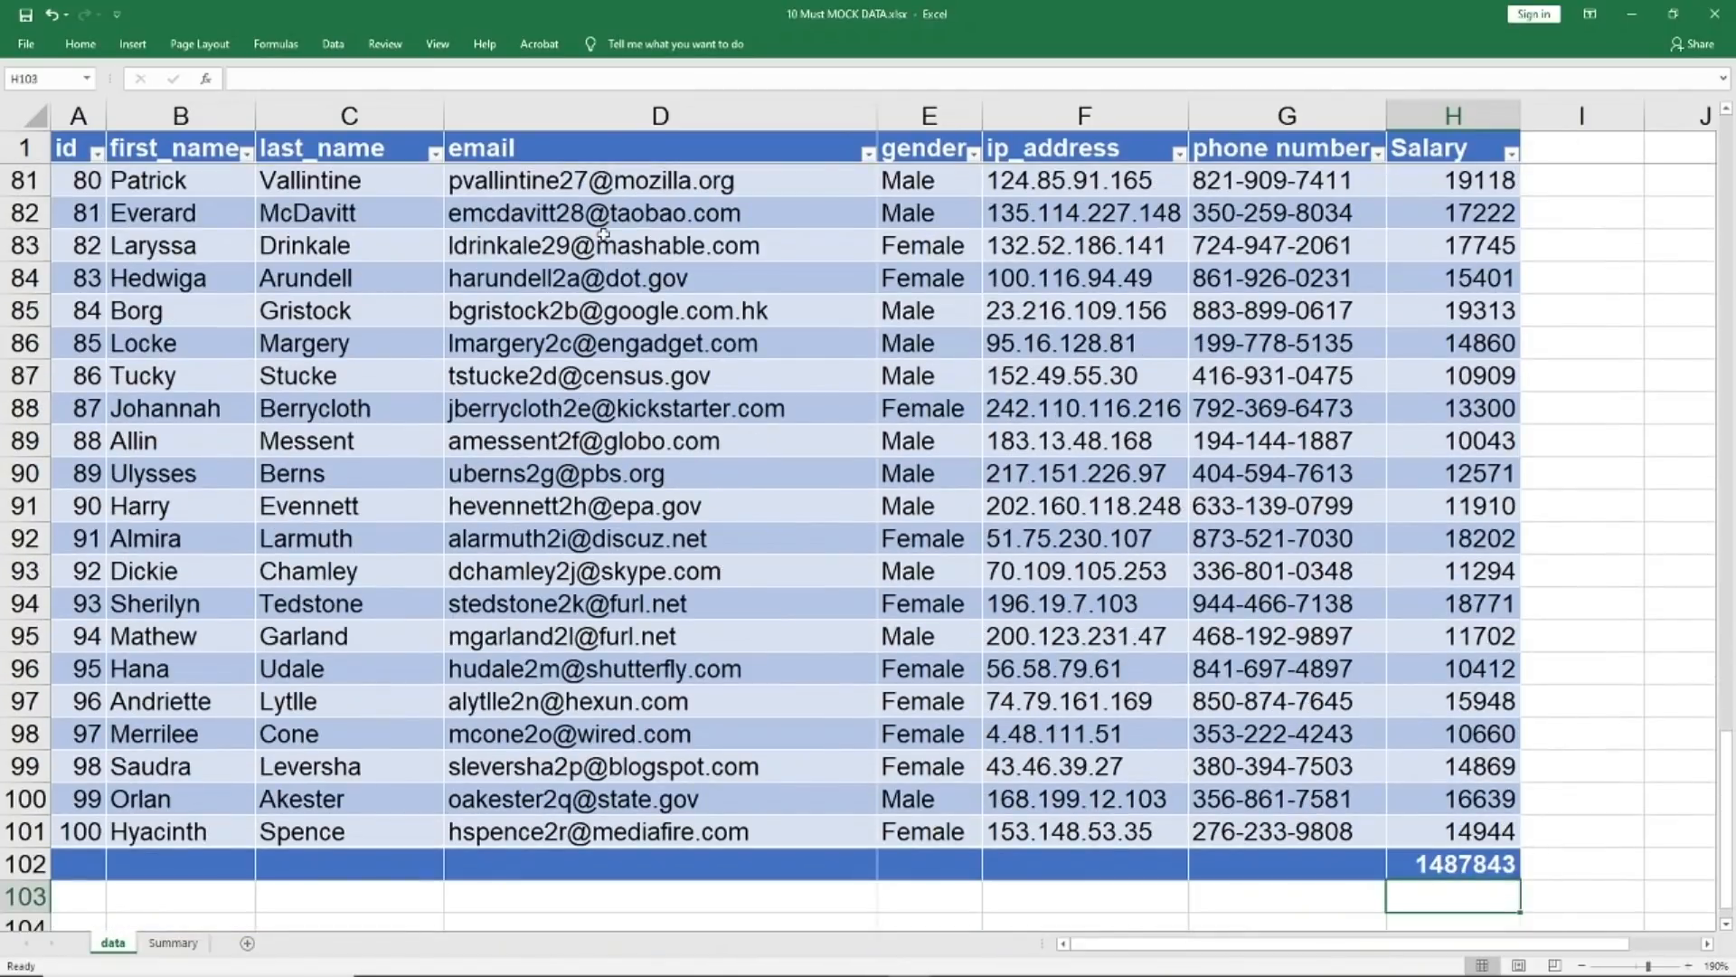
# Replace the formula in H102 with an AutoSum of the Salary column and inspect the formula it inserts
pyautogui.press('Up')
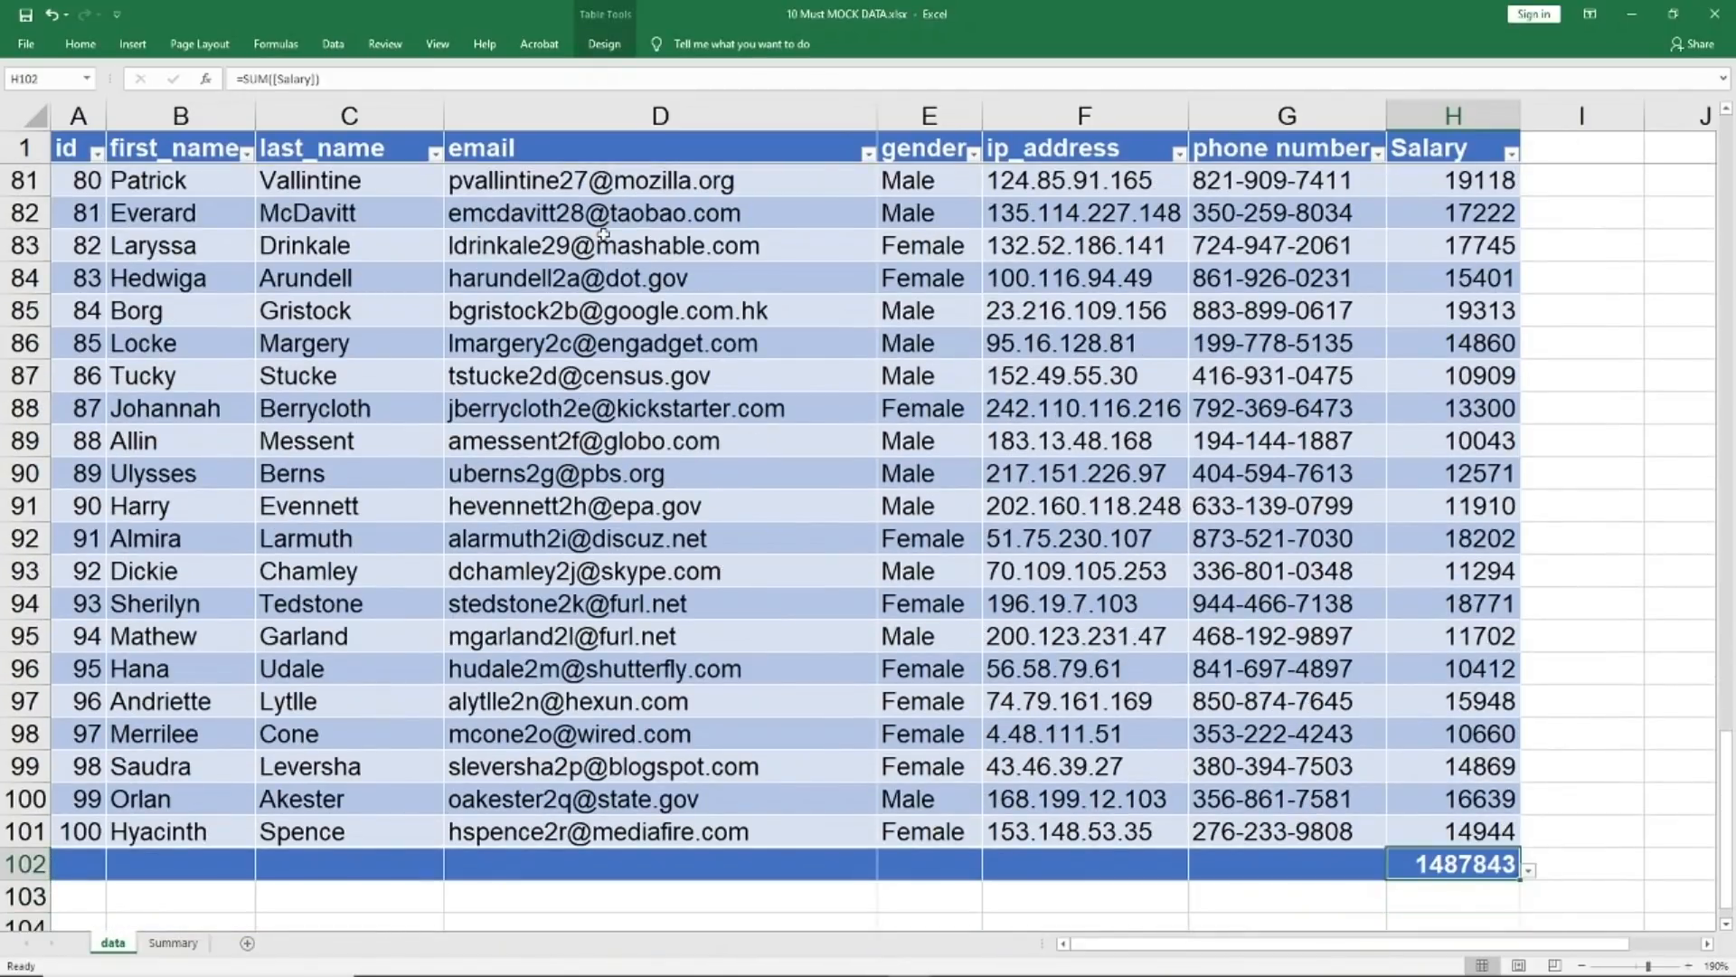
pyautogui.press('Delete')
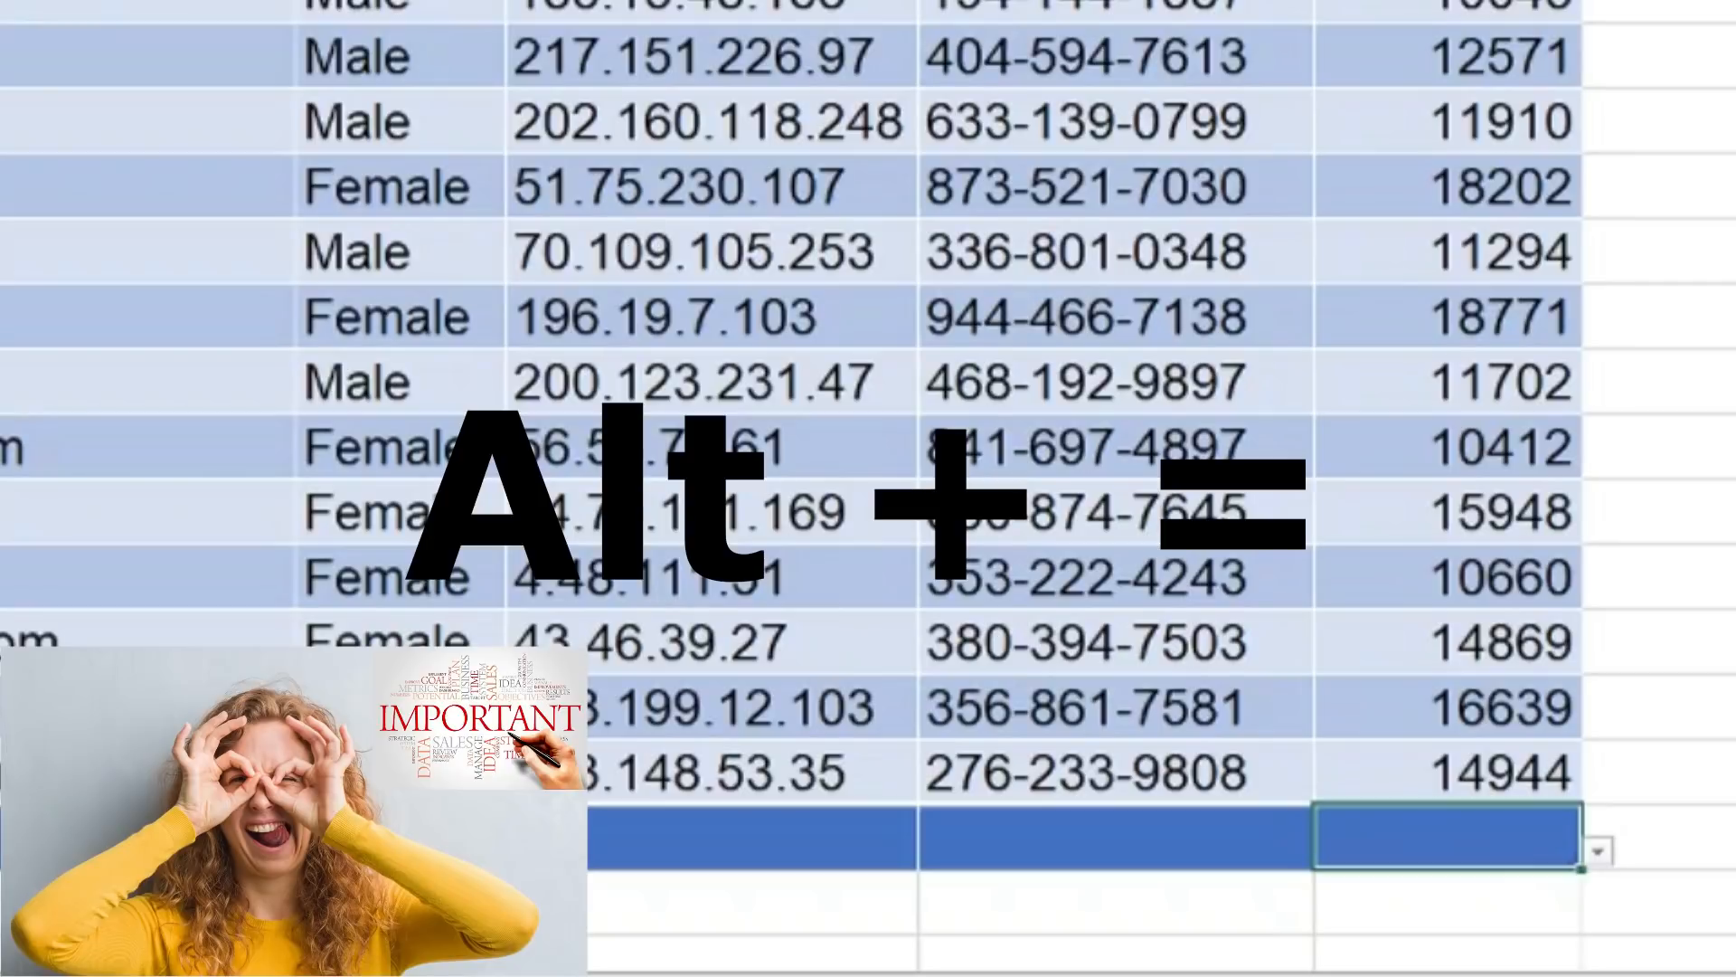
pyautogui.hotkey('alt', '=')
pyautogui.press('Return')
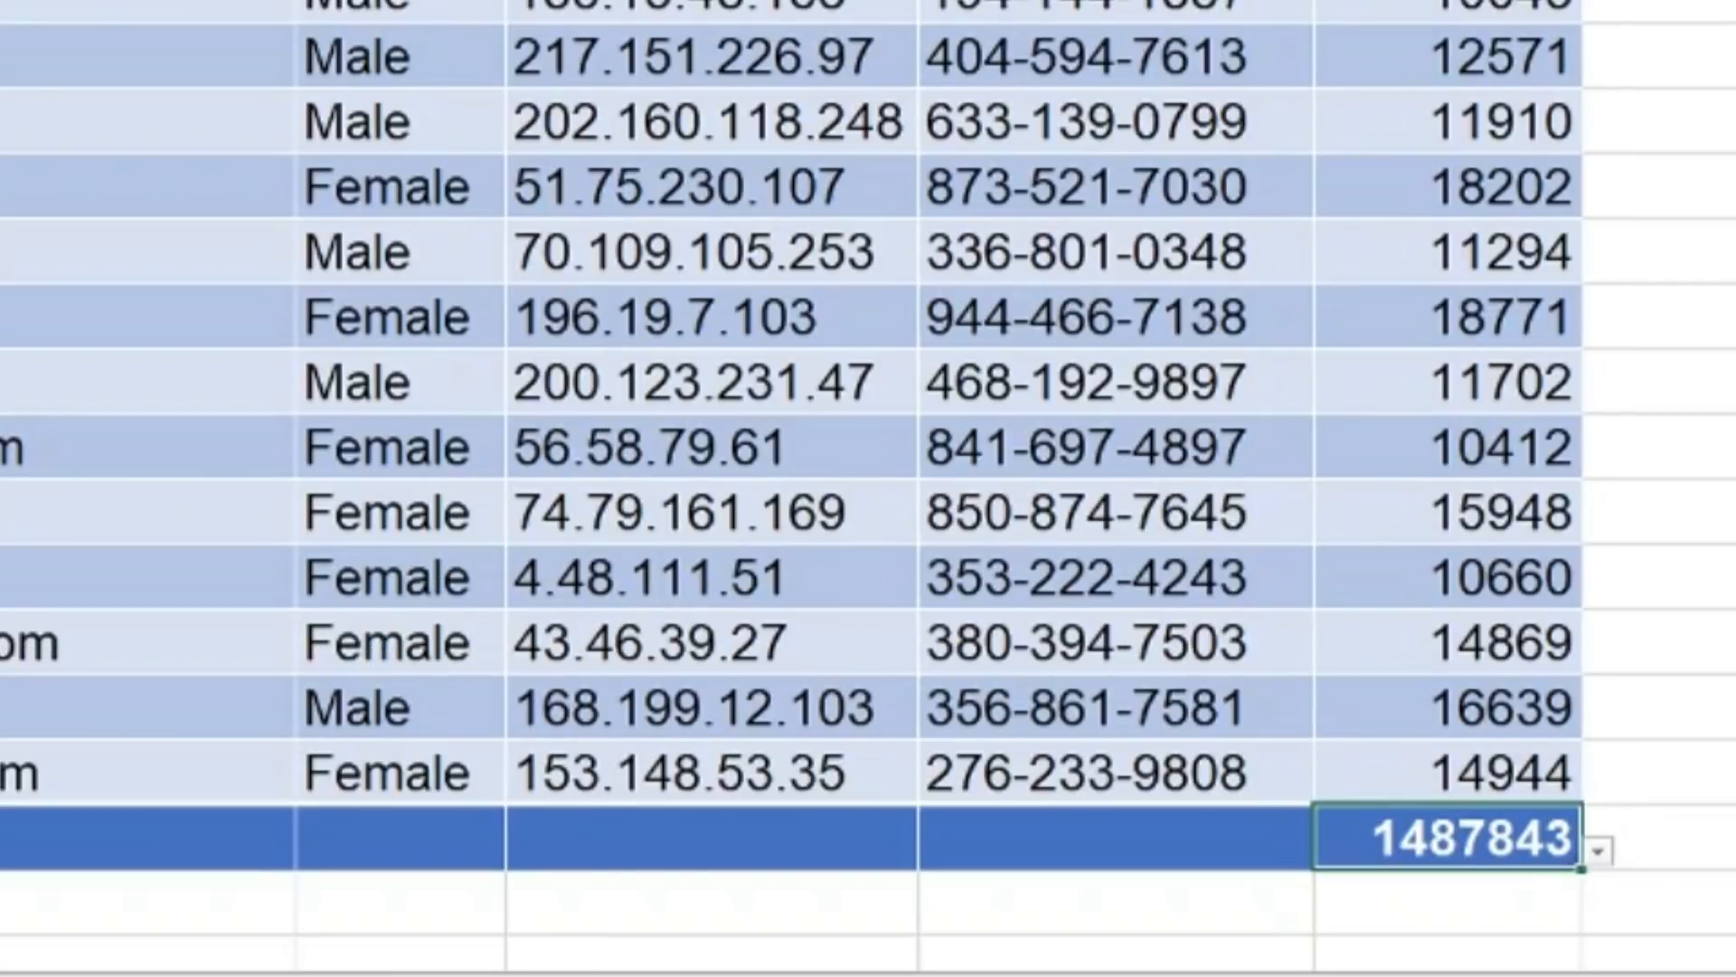
pyautogui.press('F2')
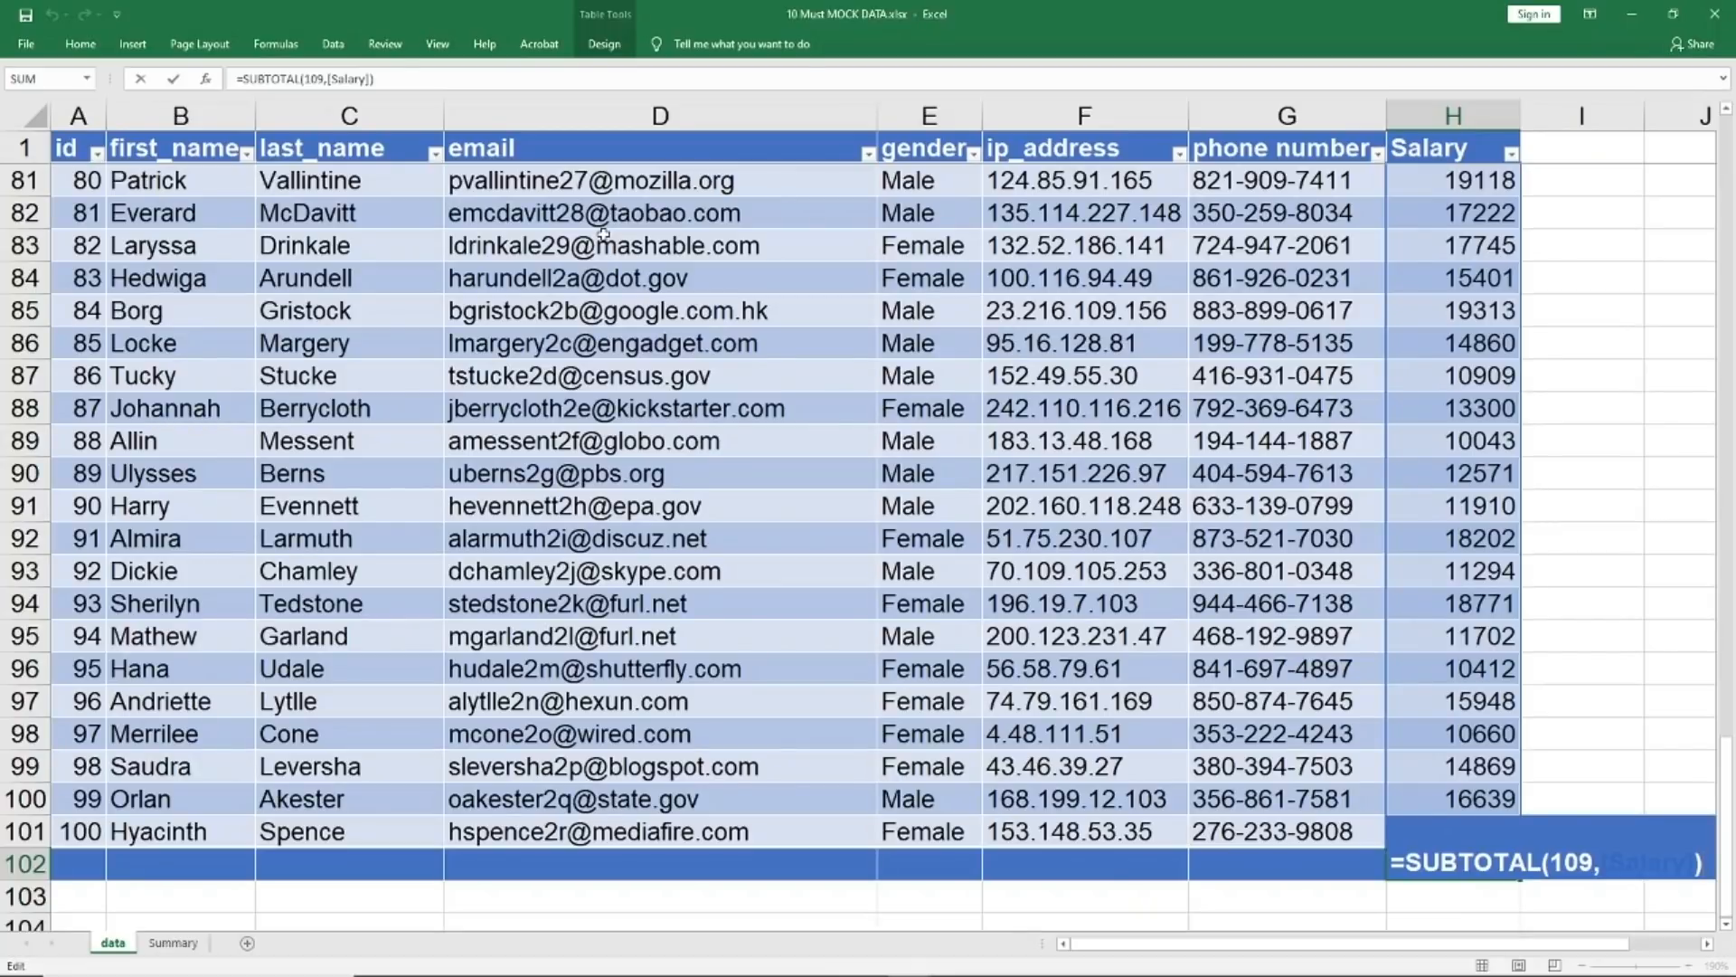
pyautogui.press('Return')
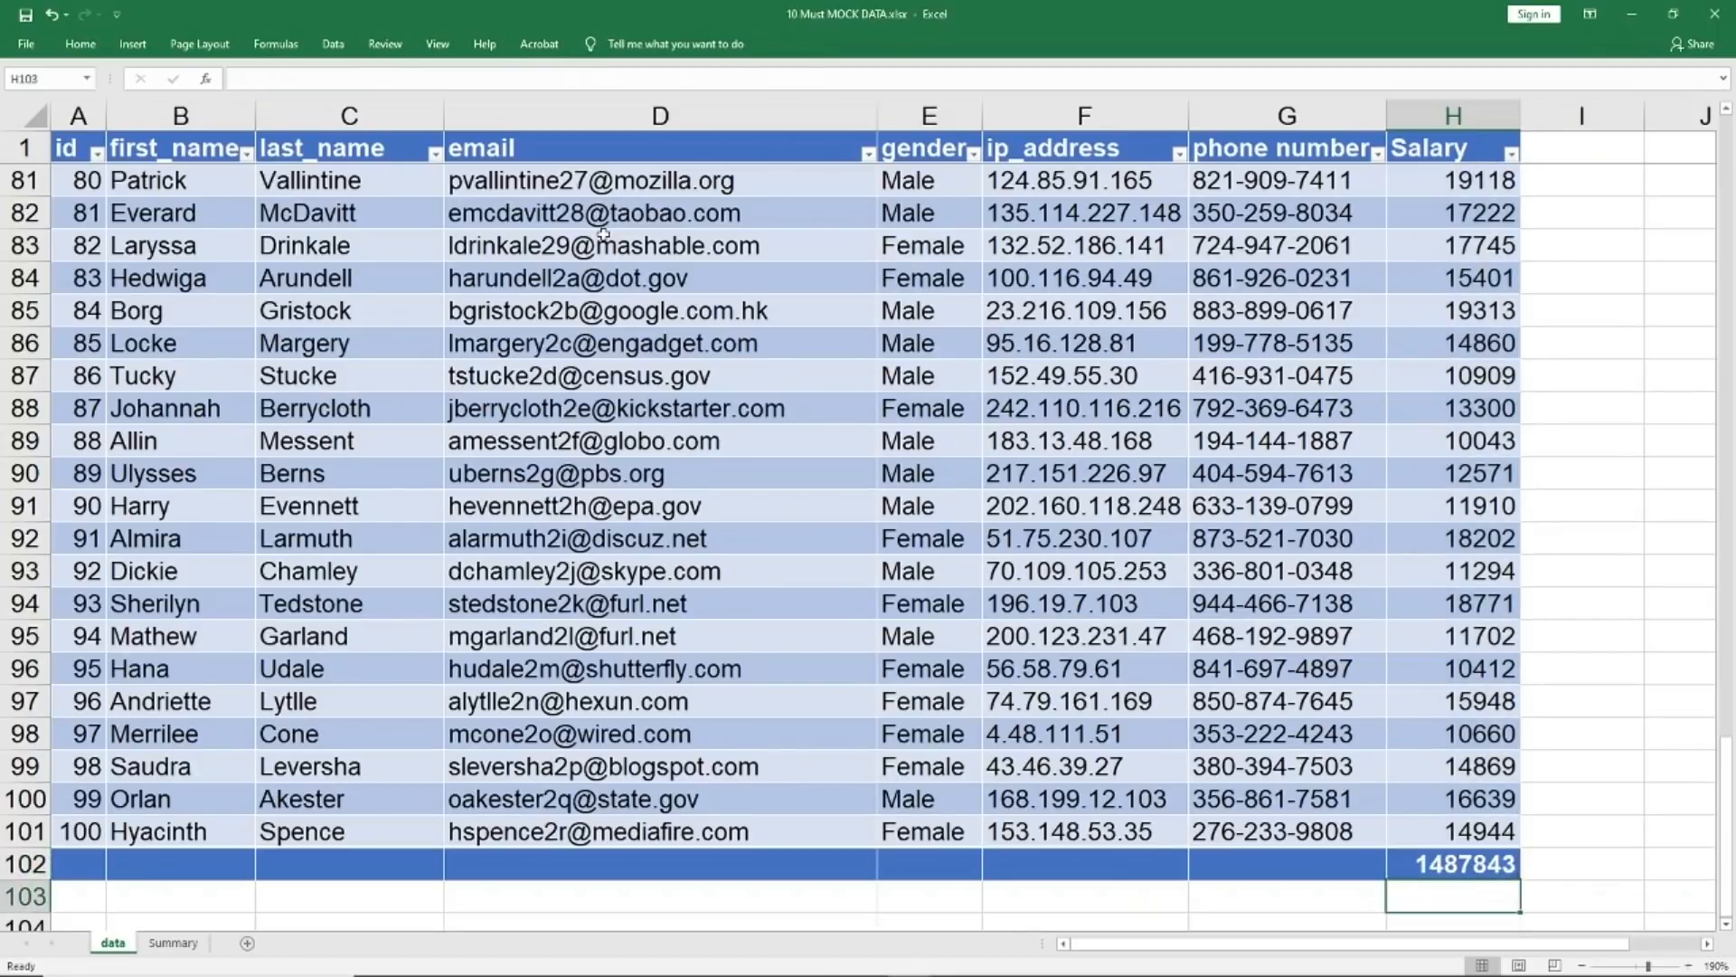
# Enter the sample values 1, 2 and 2 in cells F105:F107 below the table
pyautogui.press('Down')
pyautogui.press('Down')
pyautogui.press('Down')
pyautogui.press('Down')
pyautogui.press('Down')
pyautogui.press('Down')
pyautogui.press('Down')
pyautogui.press('Down')
pyautogui.press('Down')
pyautogui.press('Down')
pyautogui.press('Left')
pyautogui.press('Up')
pyautogui.press('Left')
pyautogui.press('Up')
pyautogui.press('Left')
pyautogui.press('Up')
pyautogui.press('Right')
pyautogui.press('Up')
pyautogui.press('Up')
pyautogui.press('Up')
pyautogui.press('Up')
pyautogui.press('Up')
pyautogui.write('1')
pyautogui.press('Return')
pyautogui.write('2')
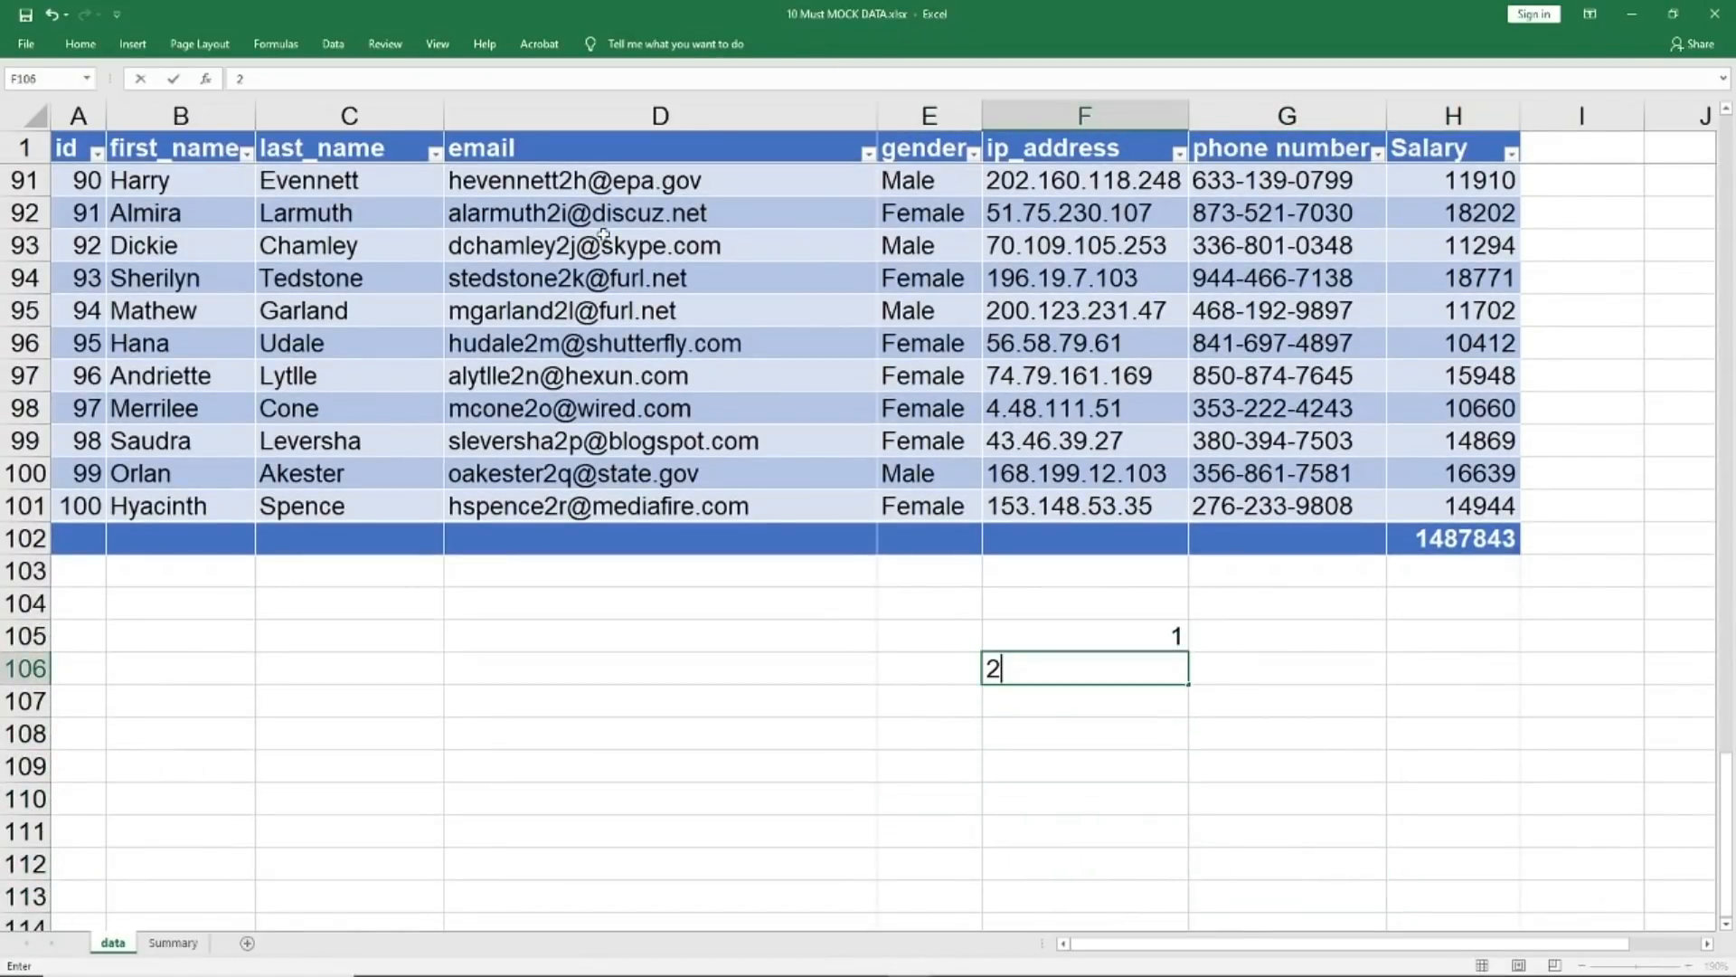
pyautogui.press('Return')
pyautogui.write('2')
pyautogui.press('Return')
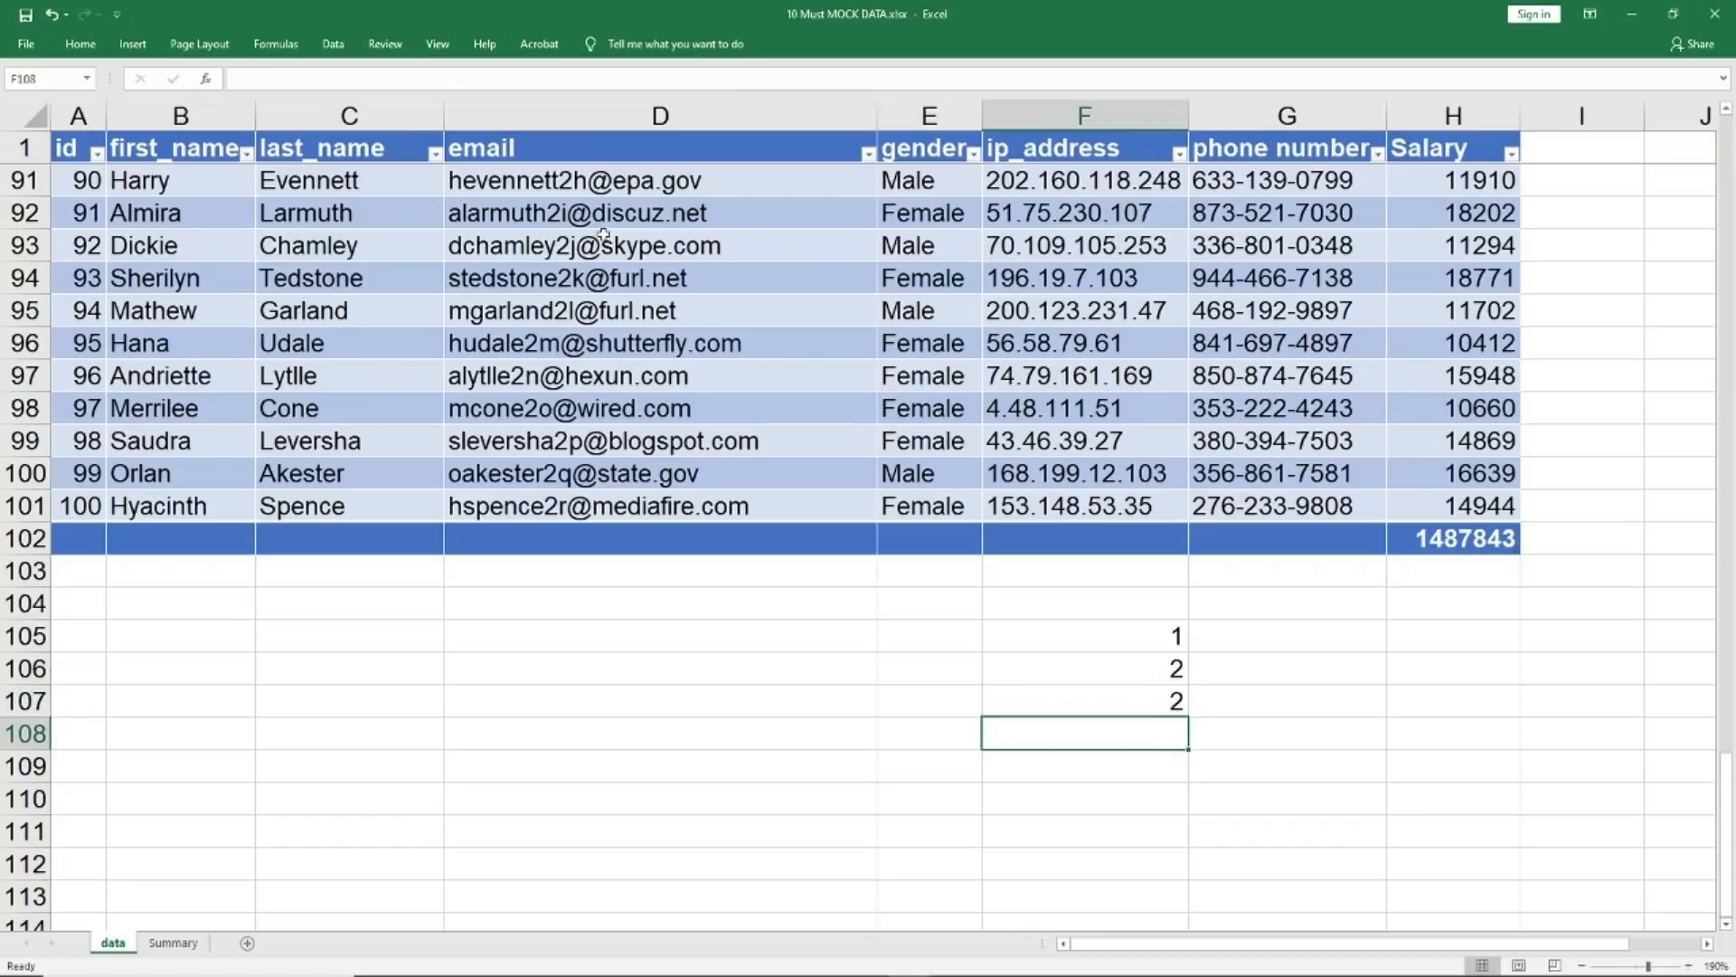
# Try an AutoSum of the sample values in cell F108, leaving it unentered
pyautogui.hotkey('alt', '=')
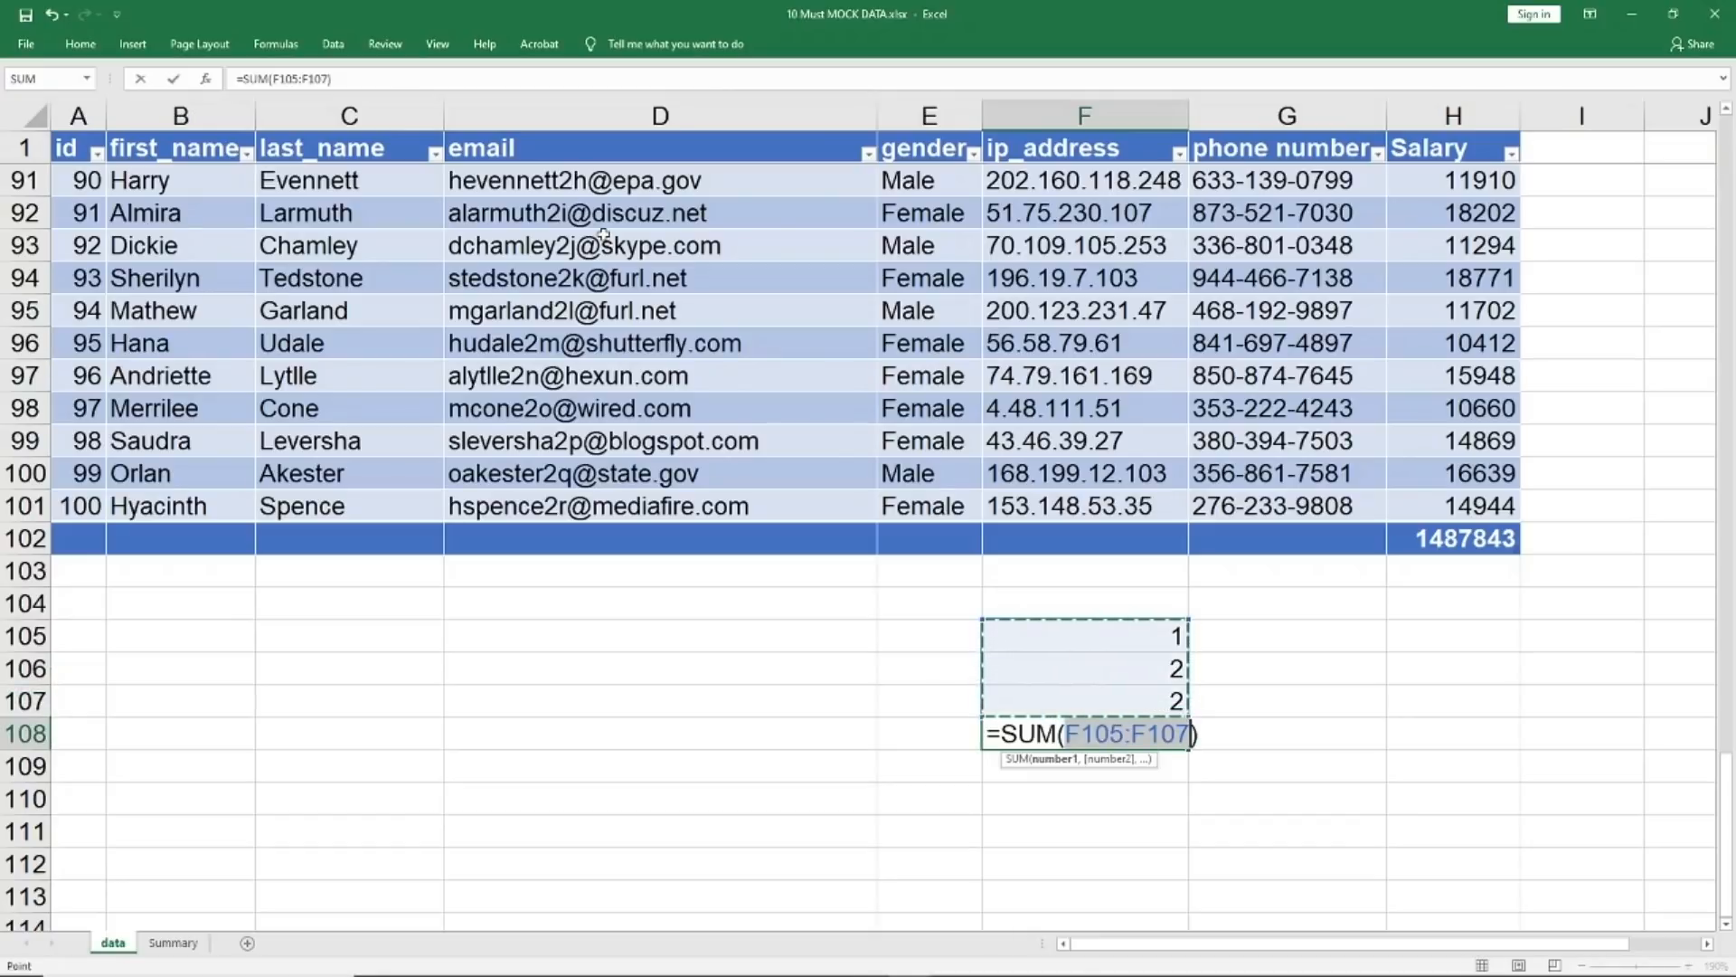
pyautogui.press('Escape')
pyautogui.press('Down')
# Copy the sample values in F105:F107 and paste them into F109:F111
pyautogui.press('Up')
pyautogui.press('Up')
pyautogui.press('Up')
pyautogui.press('Up')
pyautogui.press('Up')
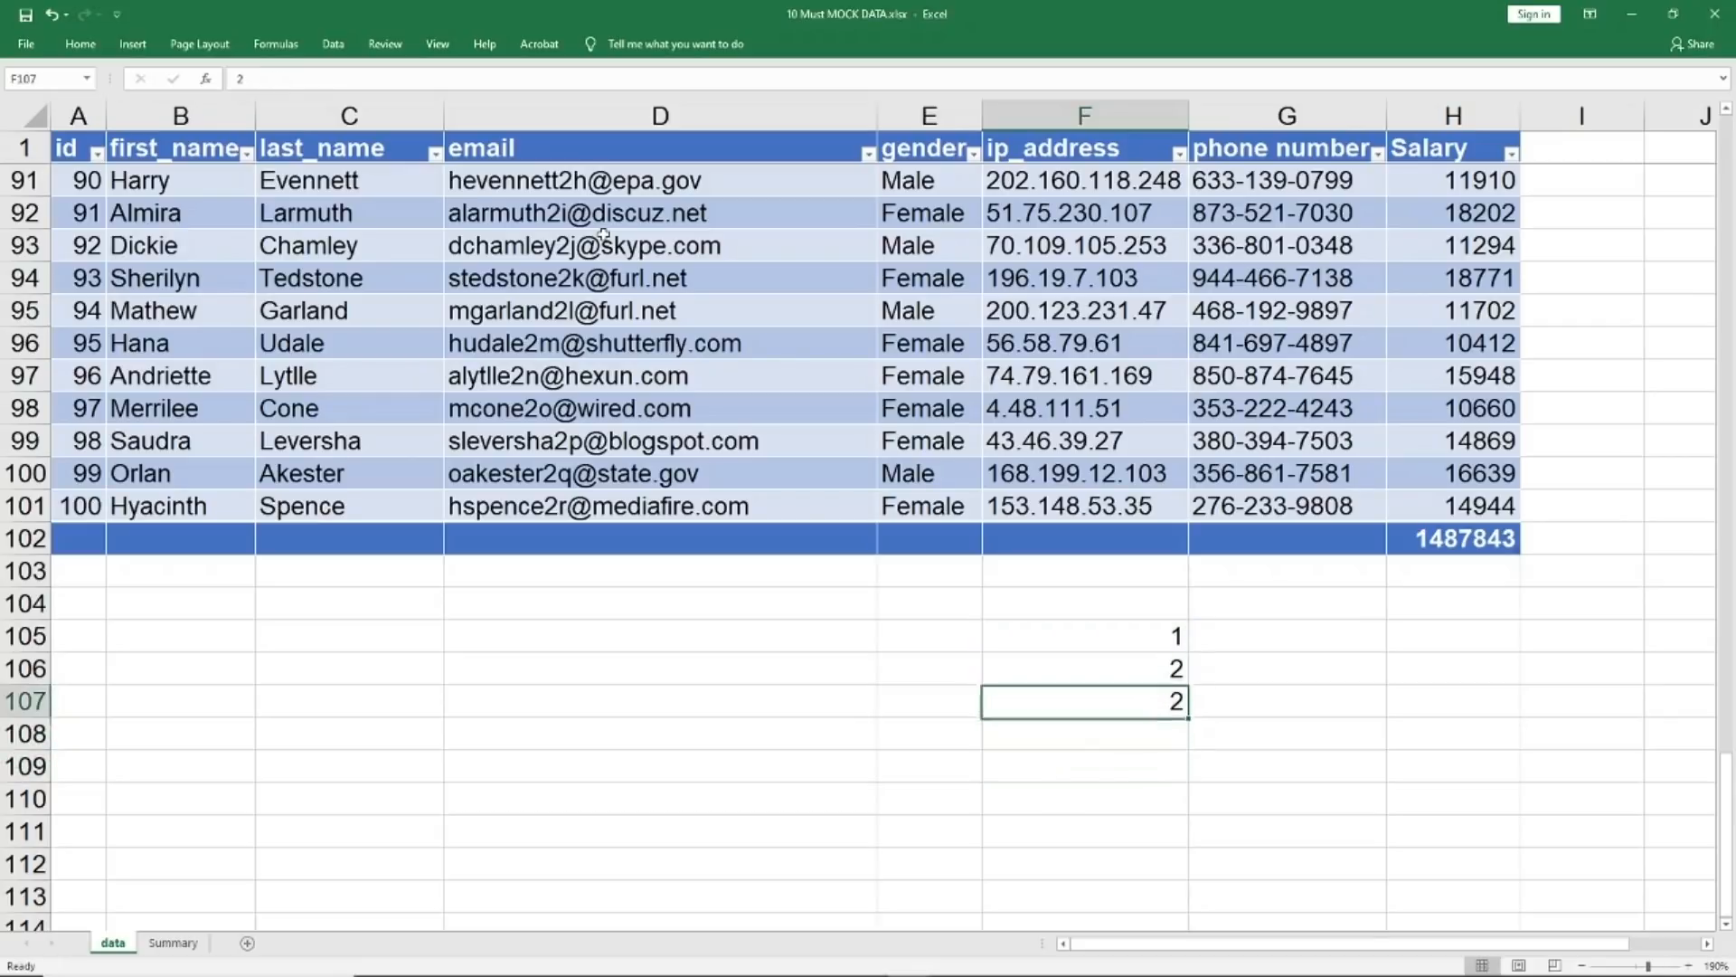
pyautogui.press('Down')
pyautogui.hotkey('shift', 'Down')
pyautogui.hotkey('shift', 'Down')
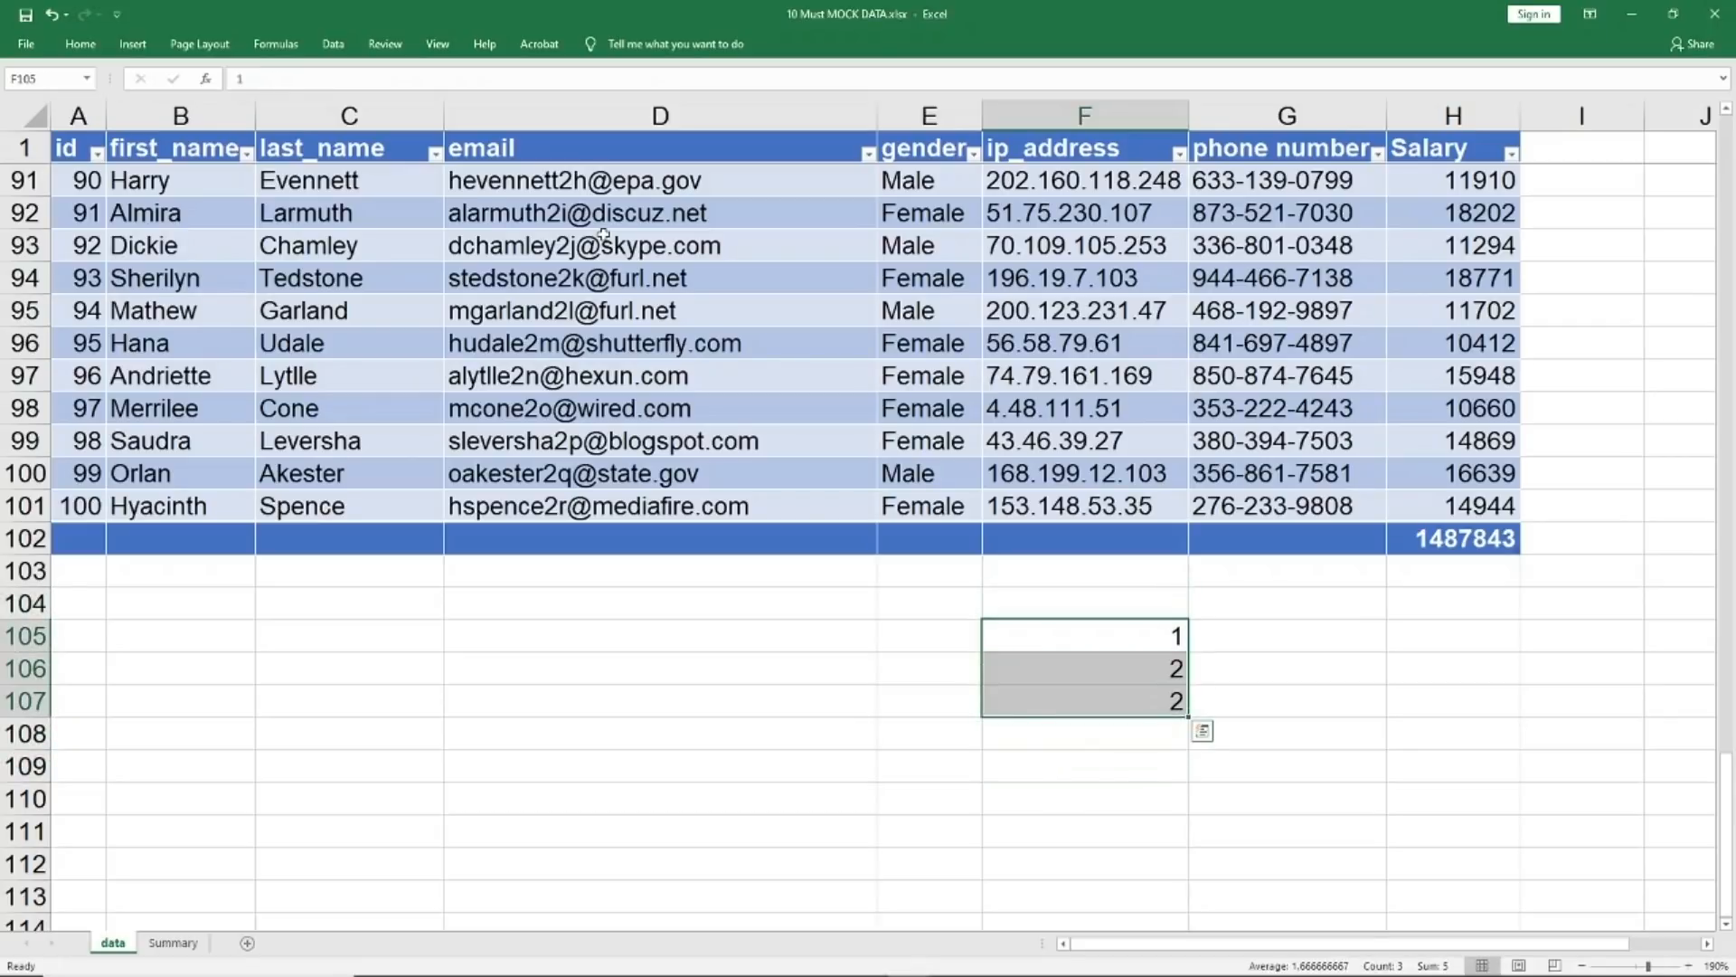
pyautogui.hotkey('ctrl', 'c')
pyautogui.press('Down')
pyautogui.press('Down')
pyautogui.press('Down')
pyautogui.press('Down')
pyautogui.hotkey('ctrl', 'v')
# Try an AutoSum in F112 and redirect its reference to F108 and to the whole of row 108, then discard it
pyautogui.press('Down')
pyautogui.press('Down')
pyautogui.press('Down')
pyautogui.hotkey('alt', '=')
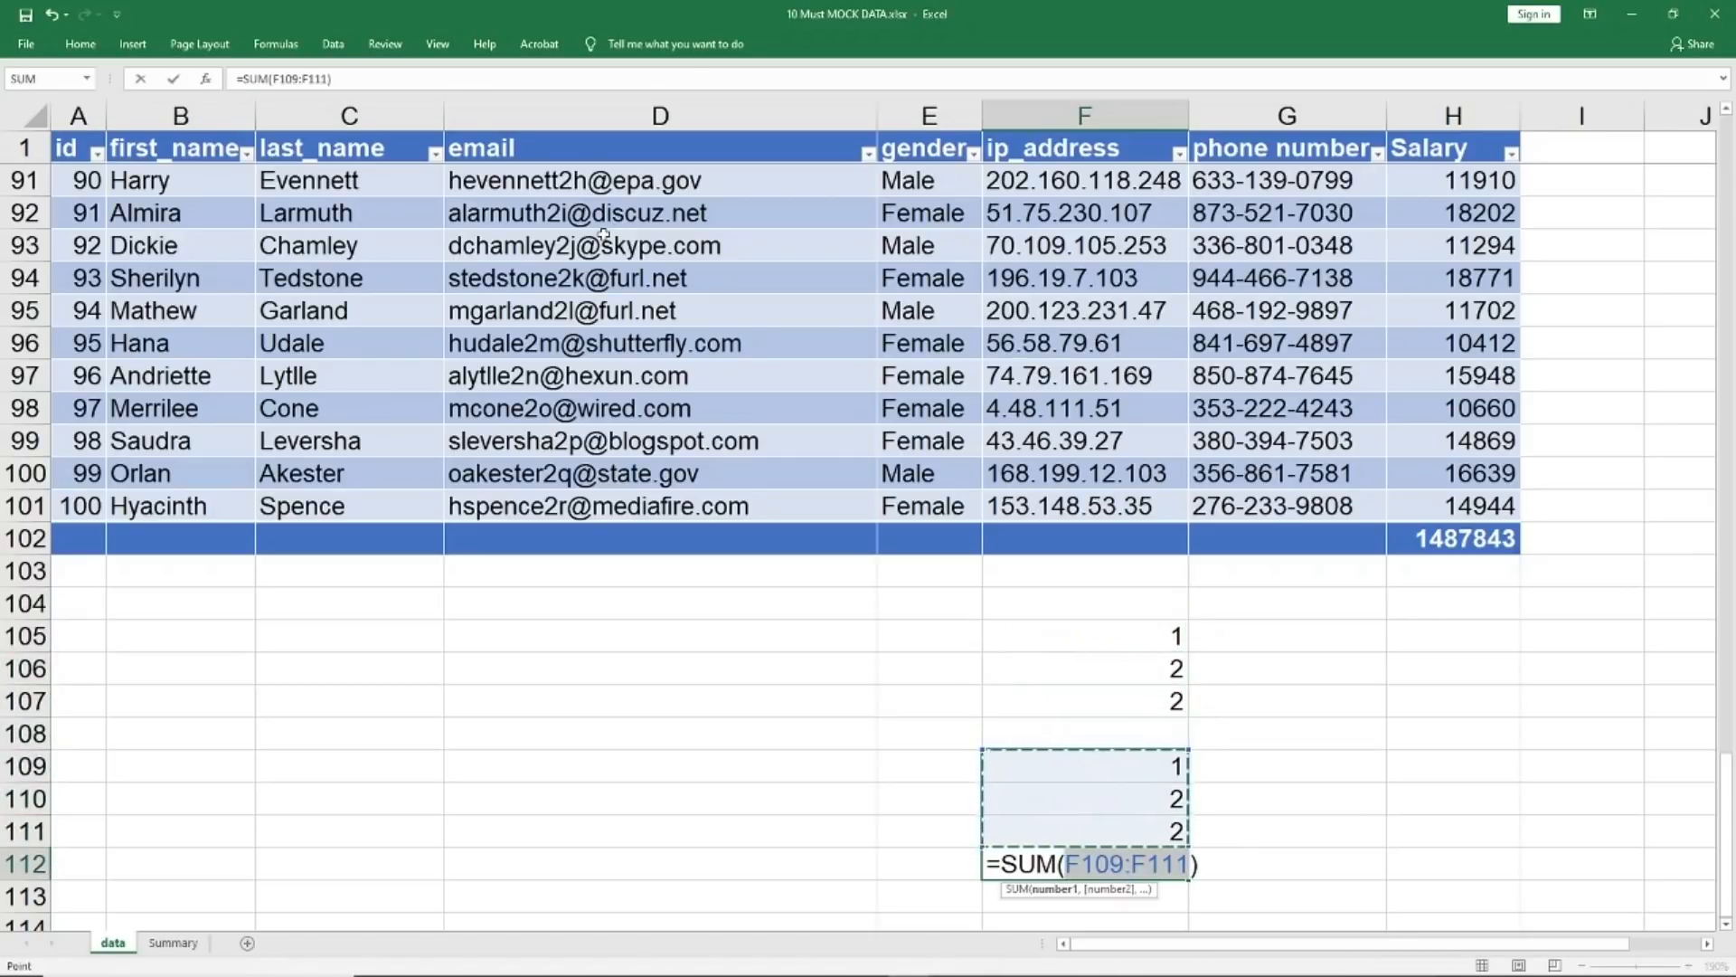
pyautogui.press('Up')
pyautogui.press('Up')
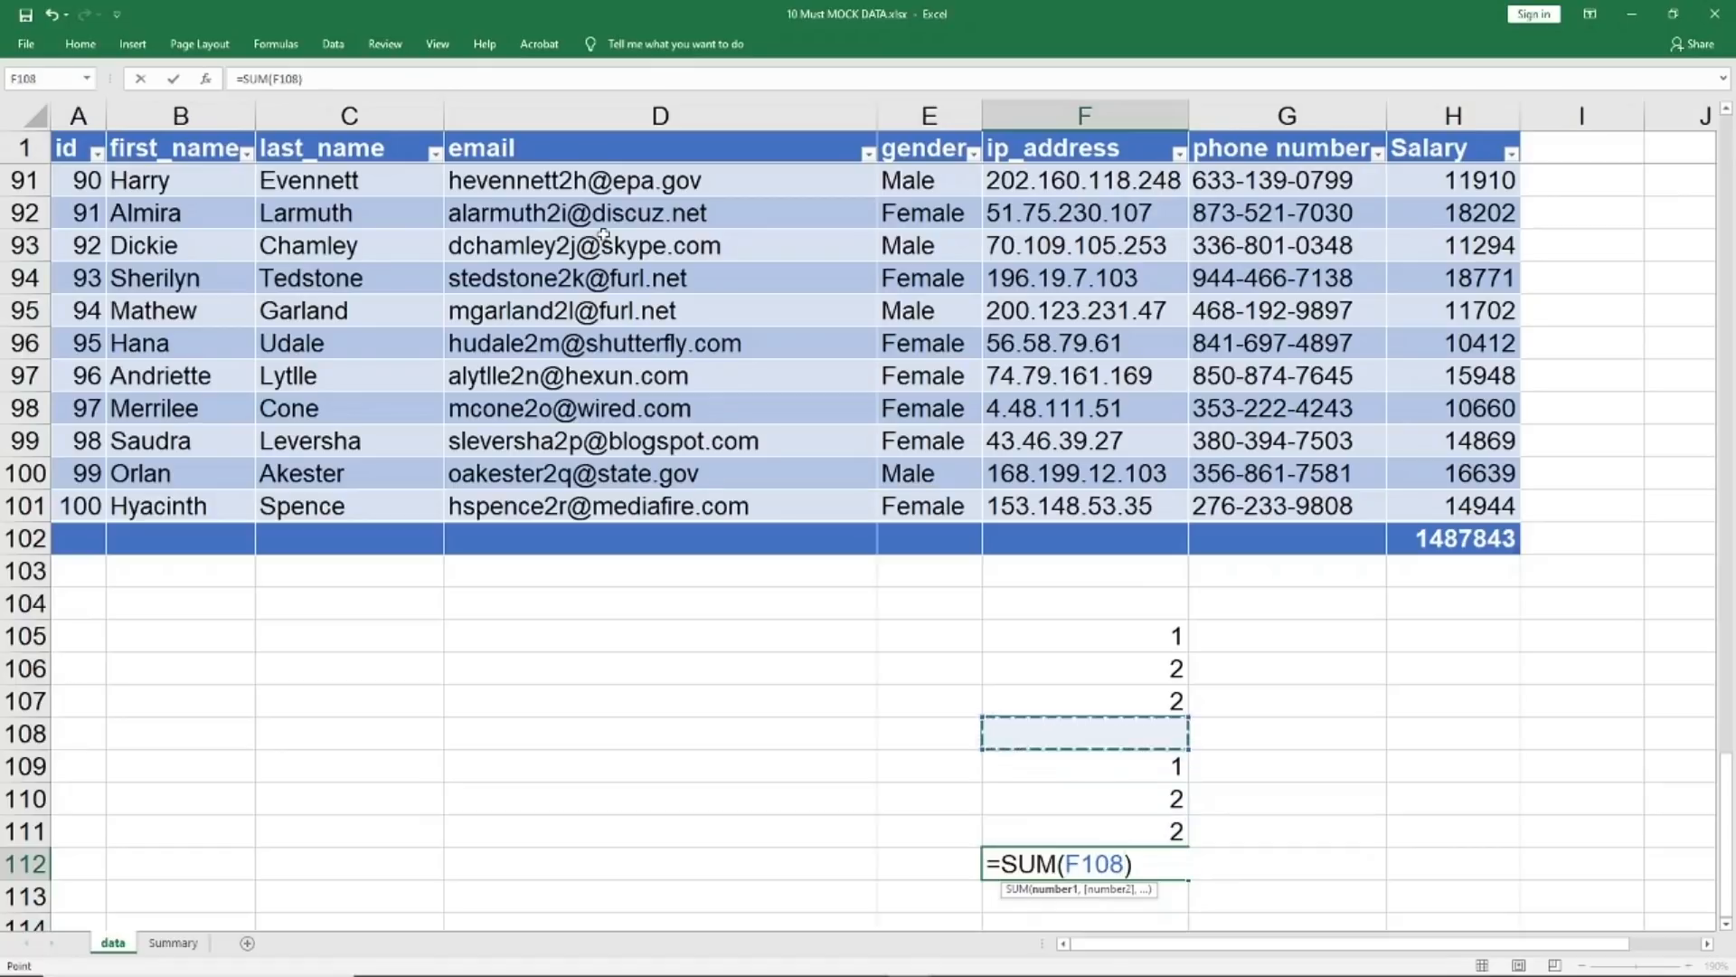
pyautogui.press('Down')
pyautogui.hotkey('shift', 'space')
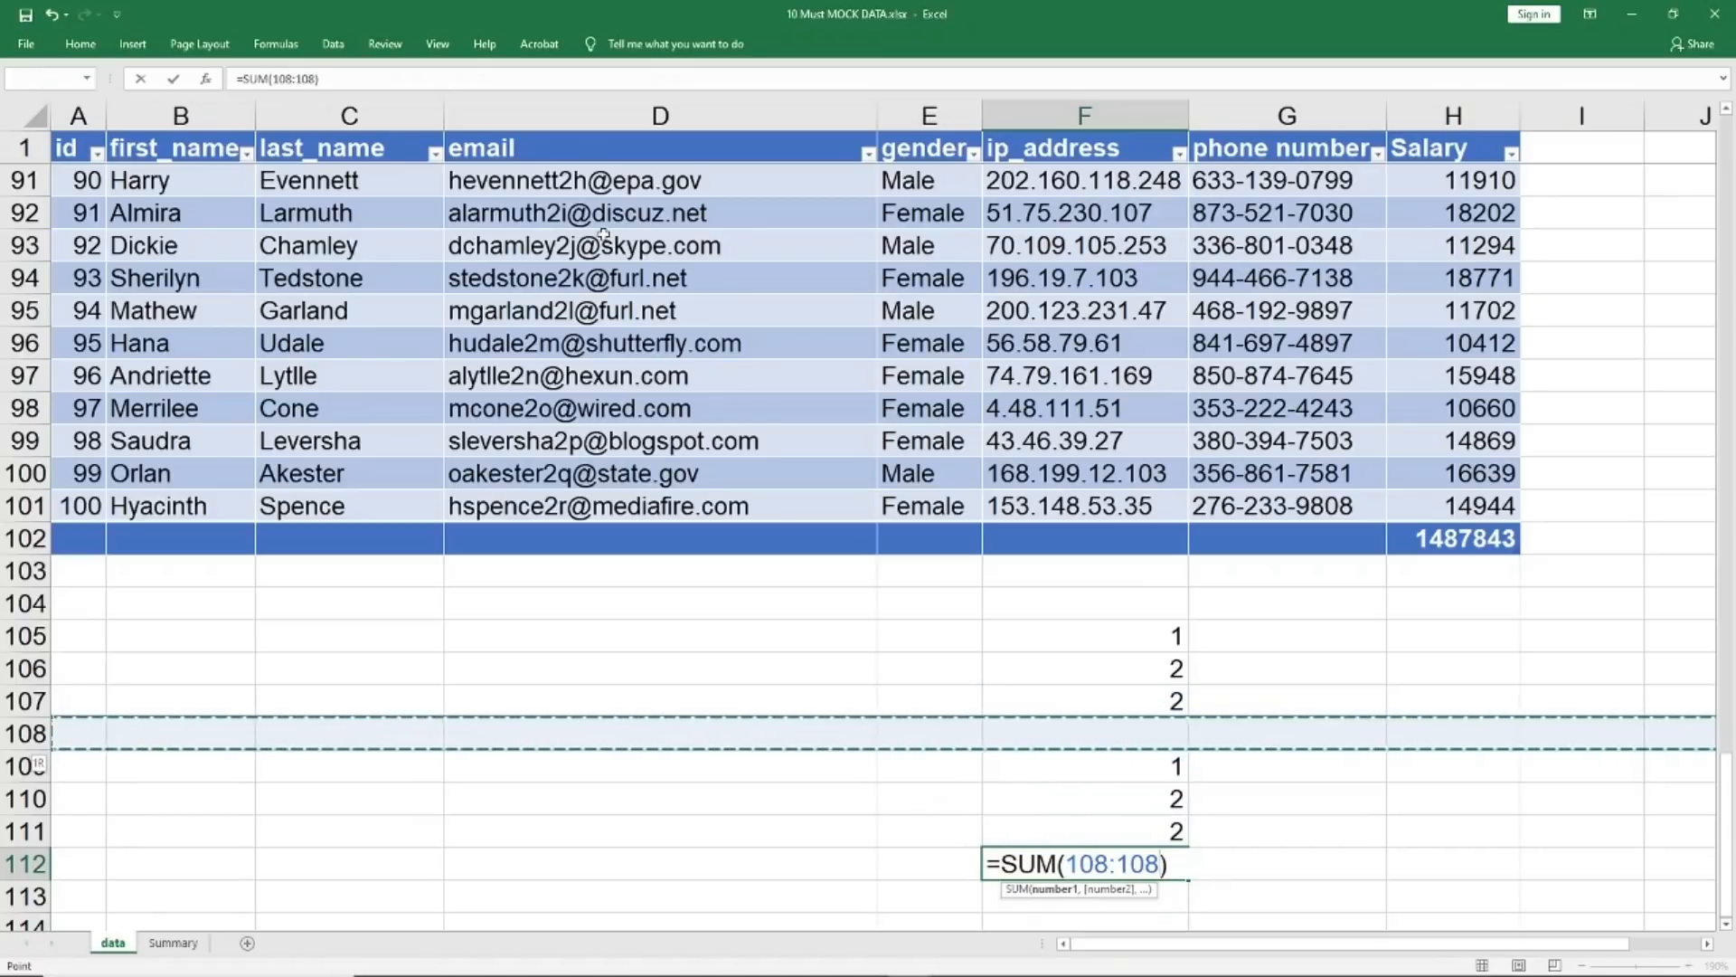
pyautogui.press('Escape')
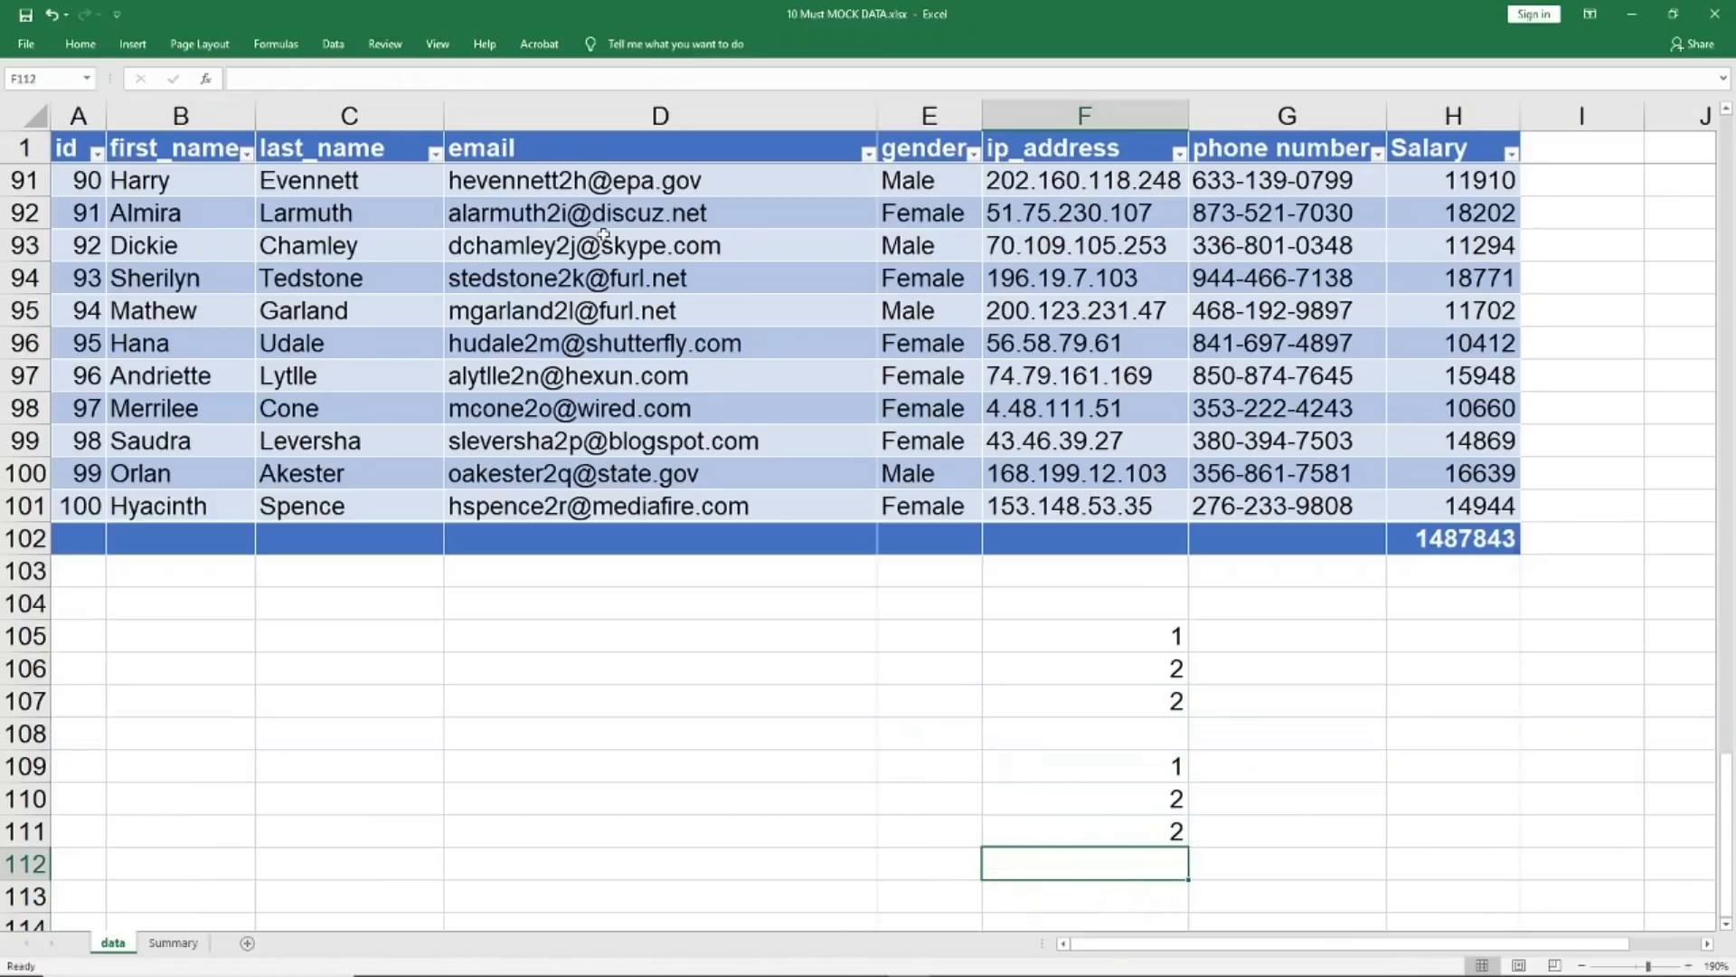
# Clear all the sample values below the table in column F and return to the table's header row
pyautogui.hotkey('shift', 'Up')
pyautogui.hotkey('shift', 'Up')
pyautogui.hotkey('shift', 'Up')
pyautogui.hotkey('shift', 'Up')
pyautogui.hotkey('shift', 'Up')
pyautogui.hotkey('shift', 'Up')
pyautogui.hotkey('shift', 'Up')
pyautogui.press('Delete')
pyautogui.hotkey('ctrl', 'Up')
pyautogui.hotkey('ctrl', 'Up')
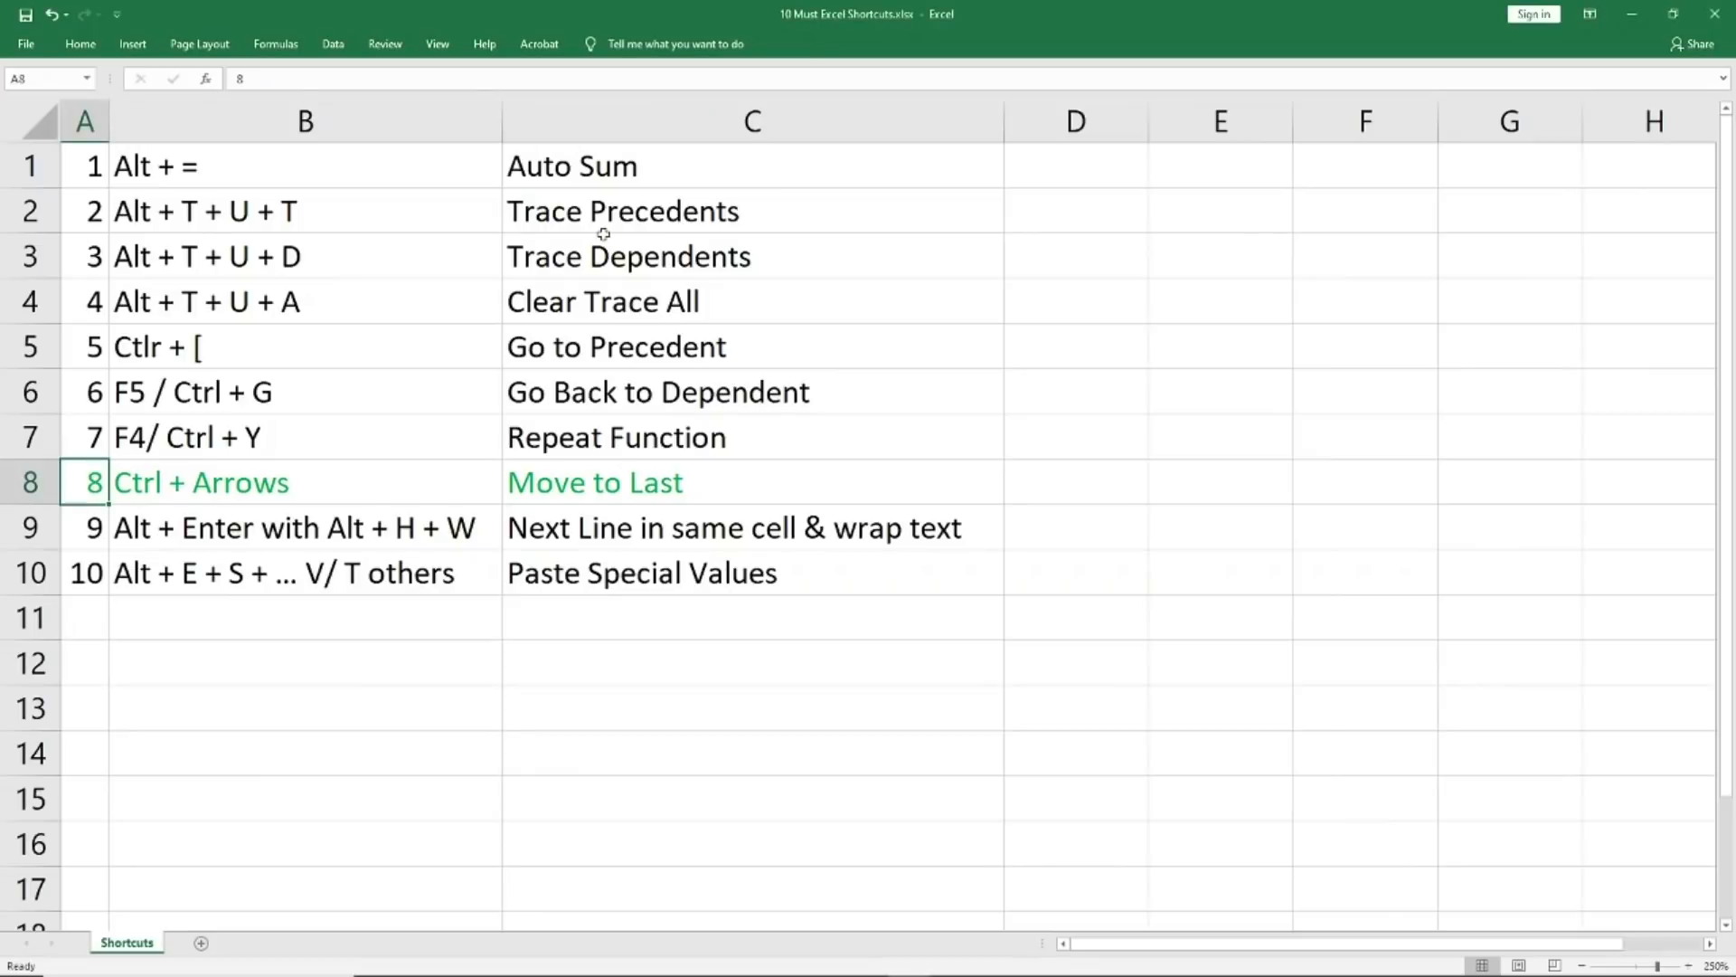
# In the 10 Must Excel Shortcuts workbook, colour the Auto Sum entry in A1:C1 with green text
pyautogui.press('Up')
pyautogui.press('Up')
pyautogui.press('Up')
pyautogui.press('Up')
pyautogui.press('Up')
pyautogui.press('Up')
pyautogui.press('Up')
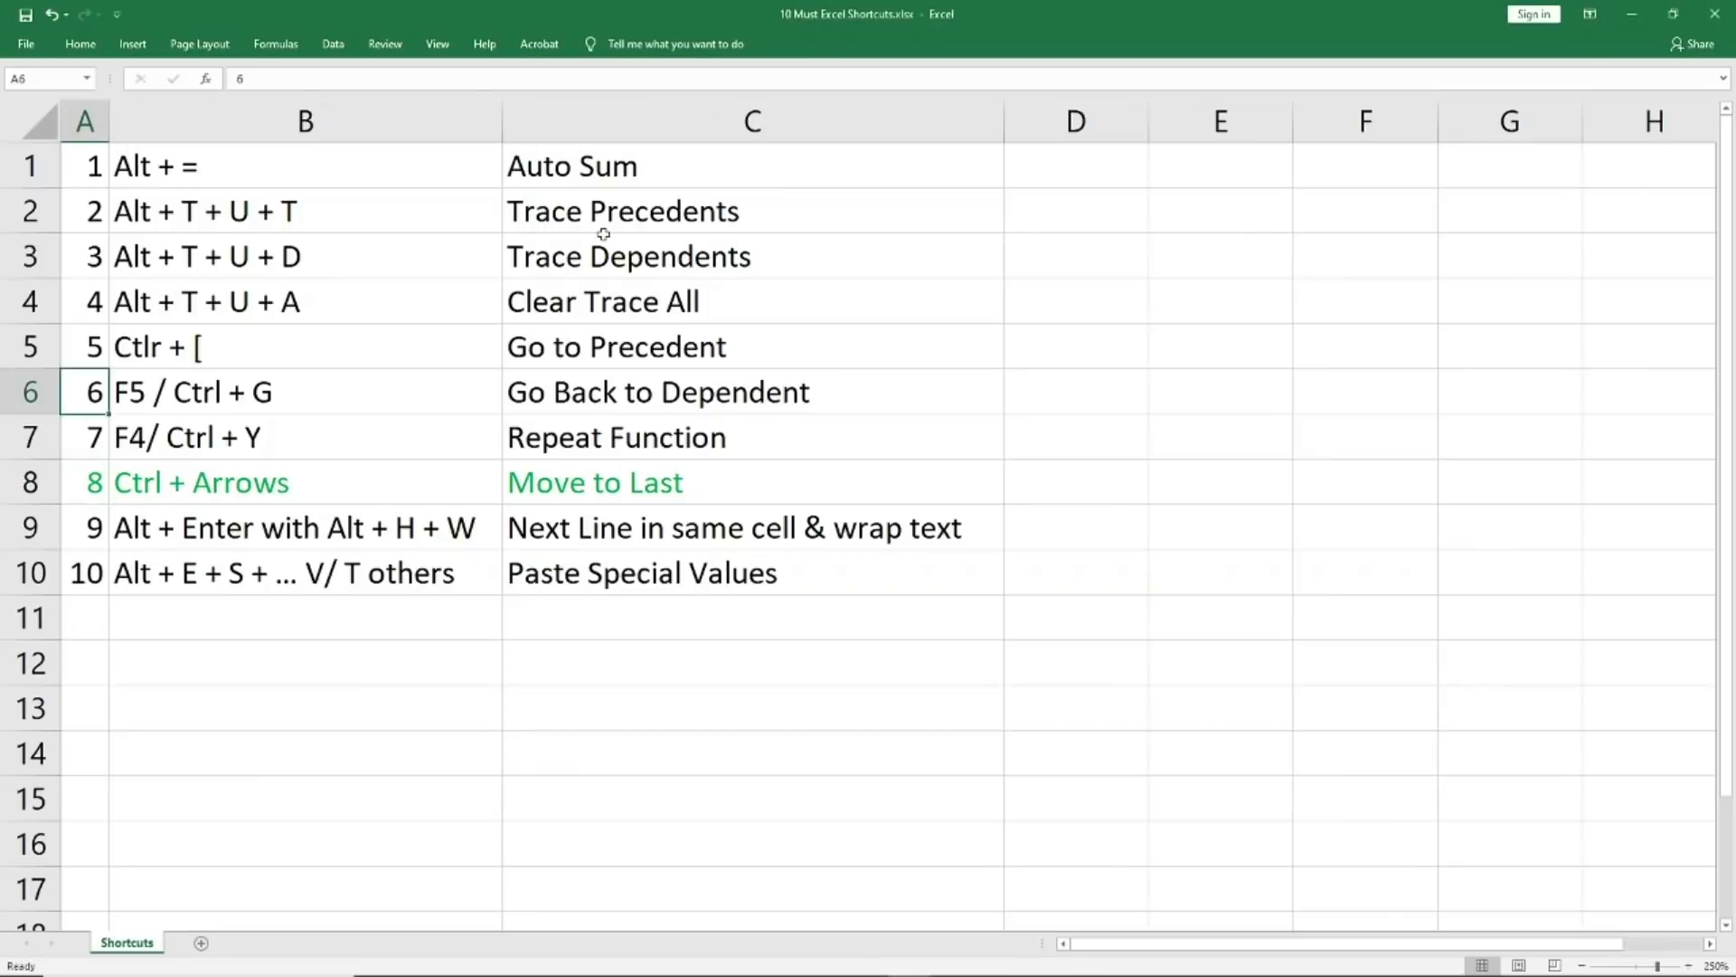
pyautogui.hotkey('shift', 'Right')
pyautogui.hotkey('shift', 'Right')
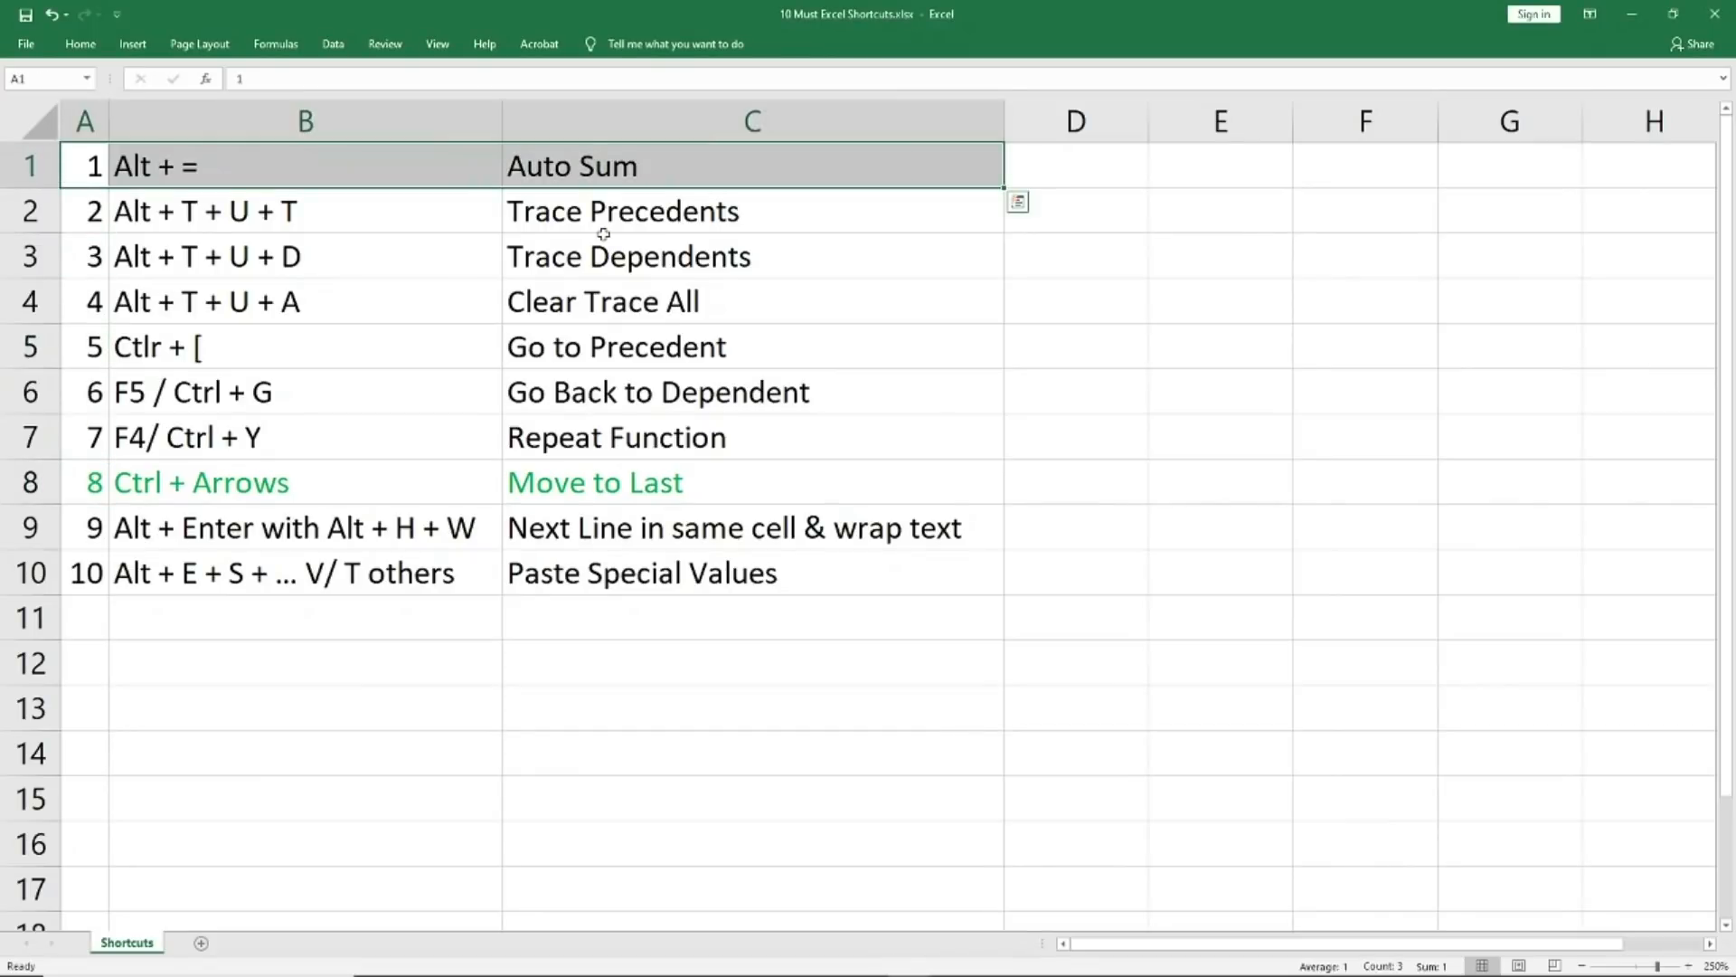
pyautogui.press('alt')
pyautogui.press('h')
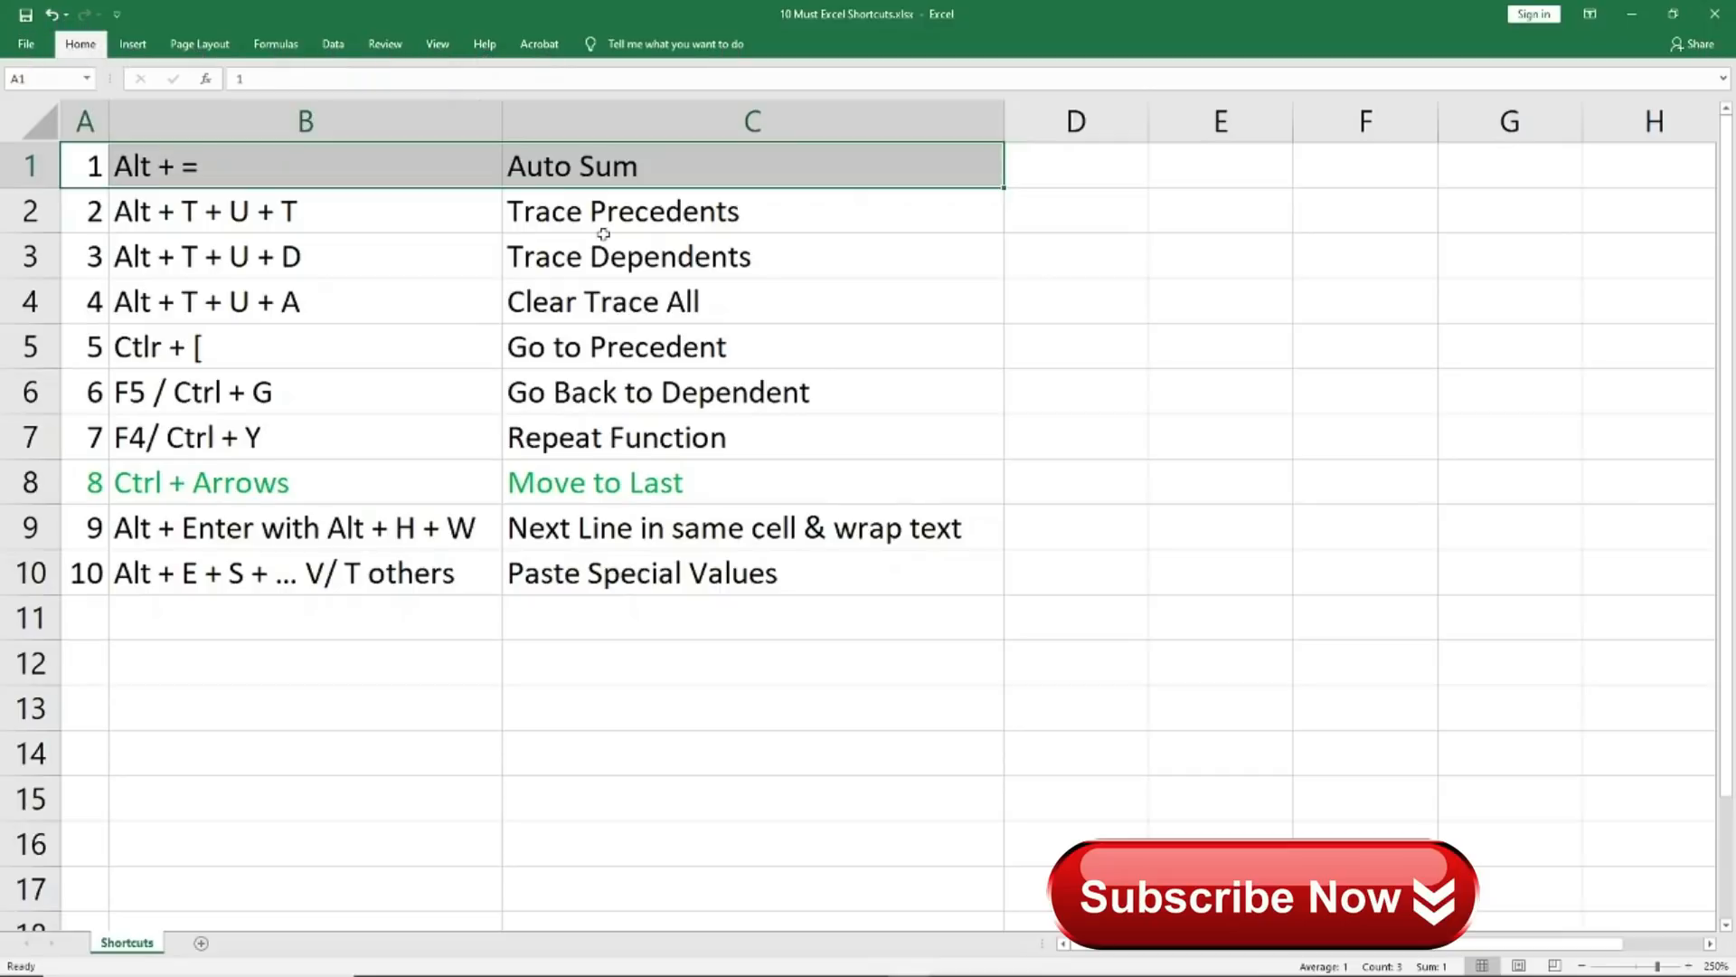
pyautogui.press('c')
pyautogui.press('Down')
pyautogui.press('Down')
pyautogui.press('Down')
pyautogui.press('Down')
pyautogui.press('Down')
pyautogui.press('Down')
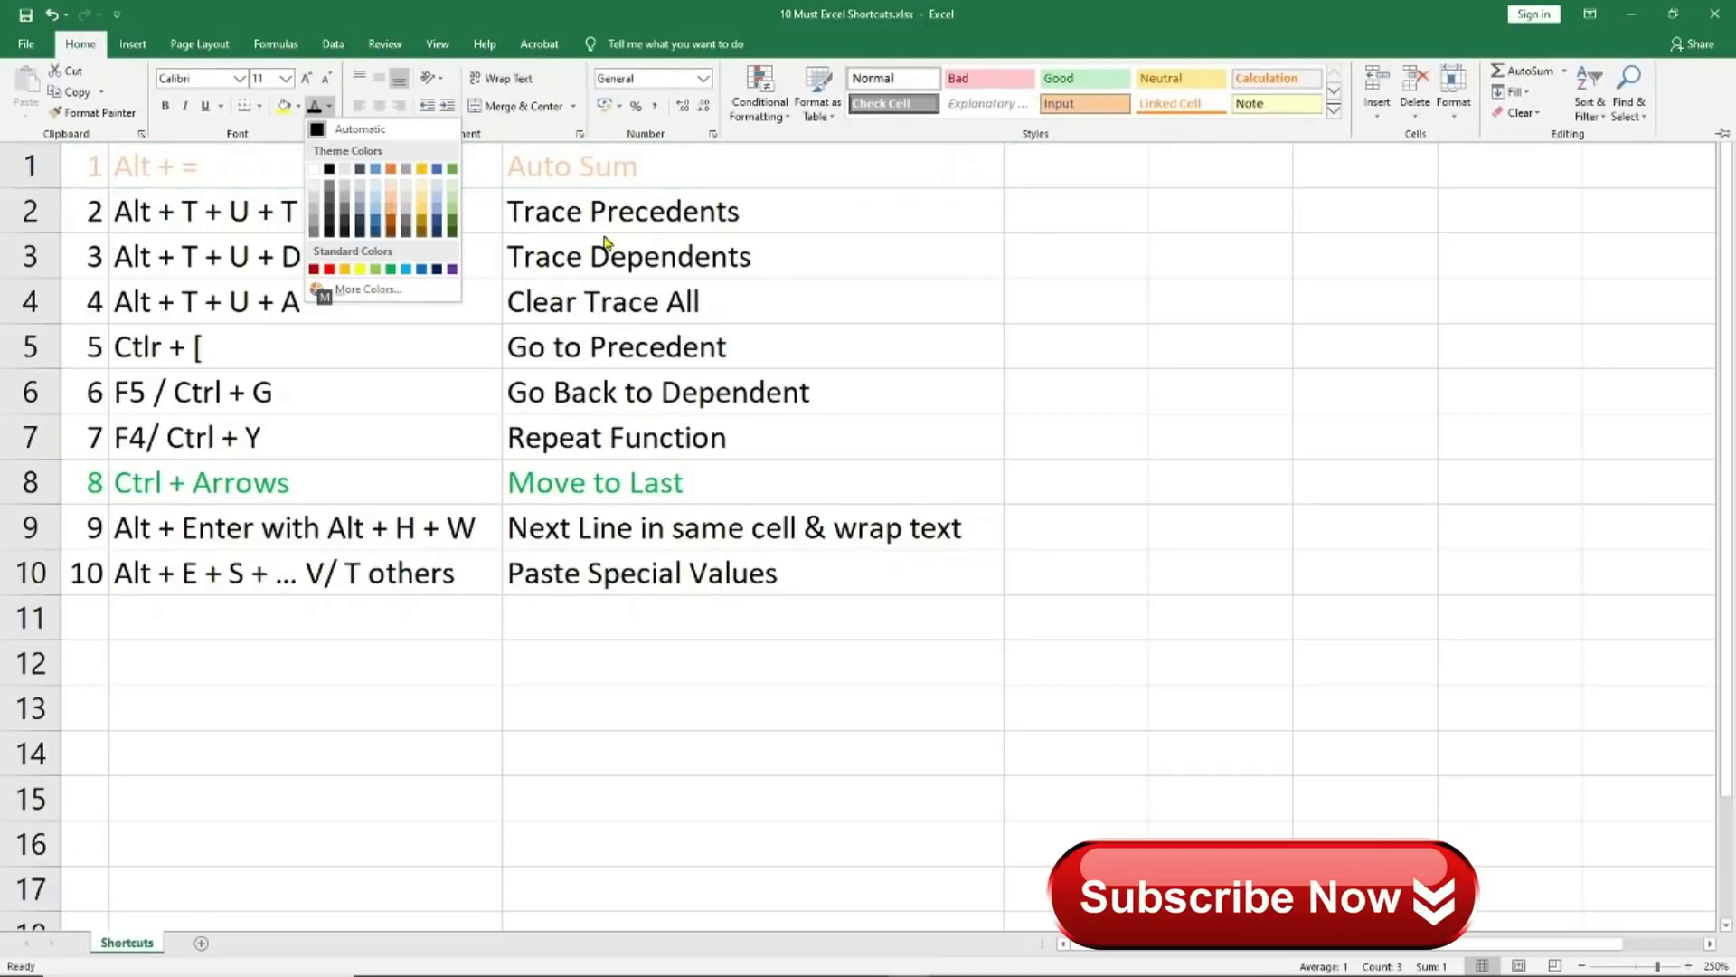
pyautogui.press('Down')
pyautogui.press('Return')
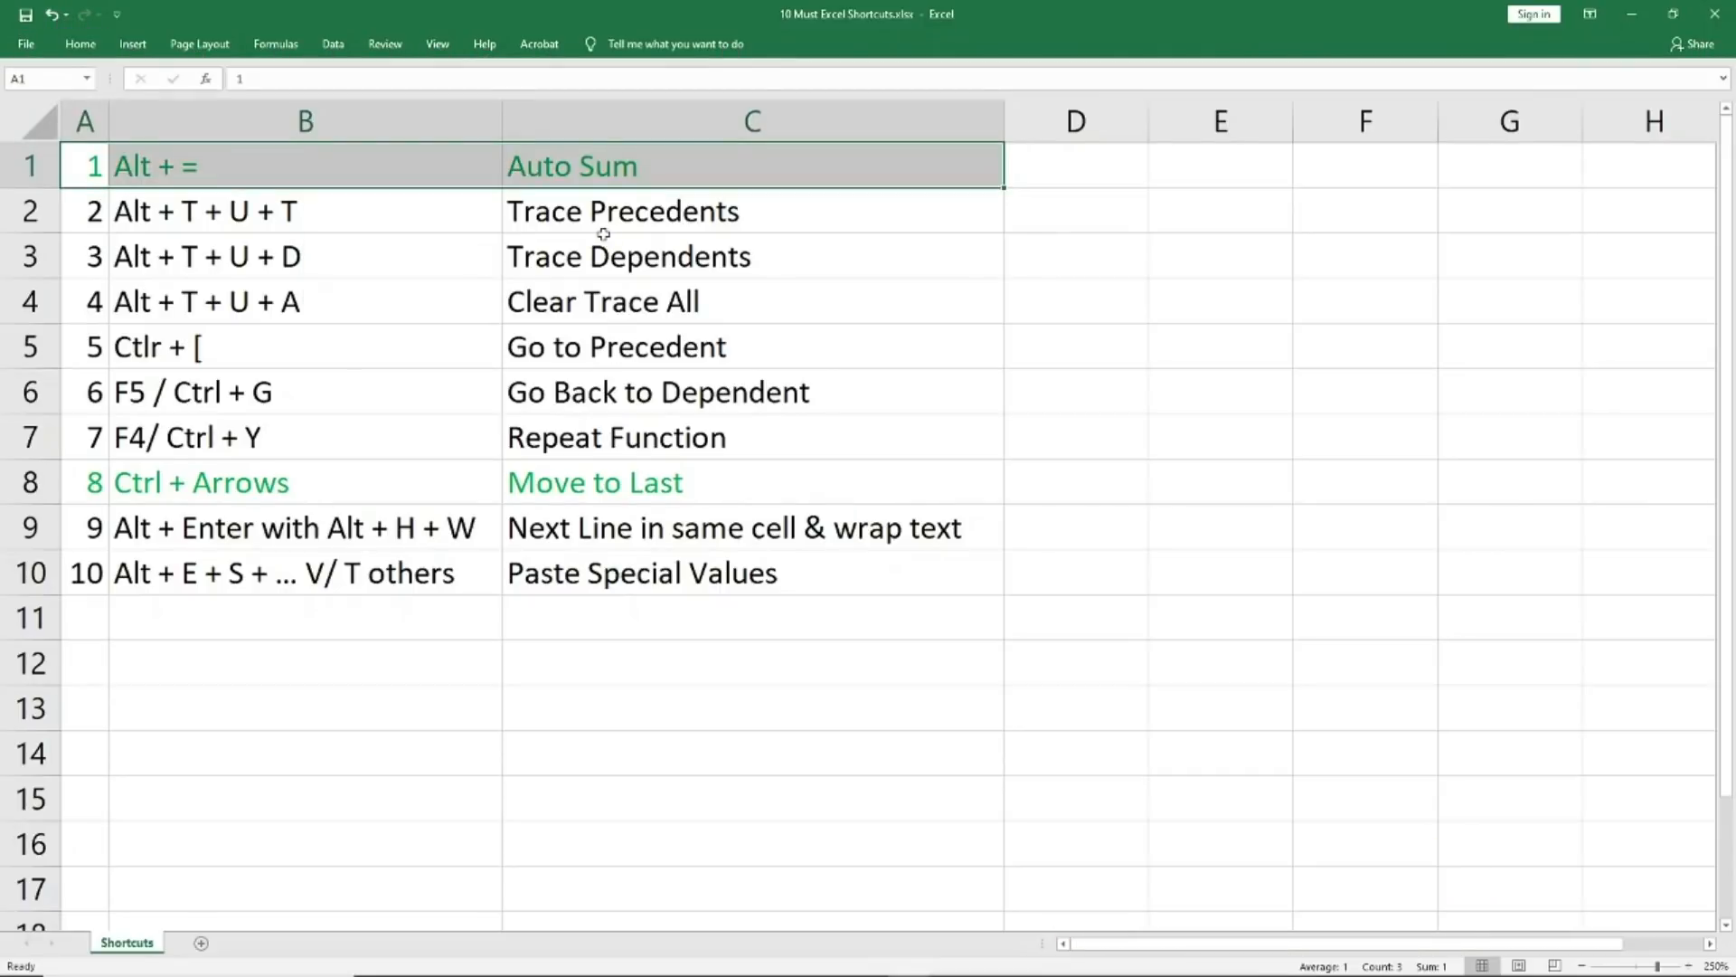
pyautogui.press('Down')
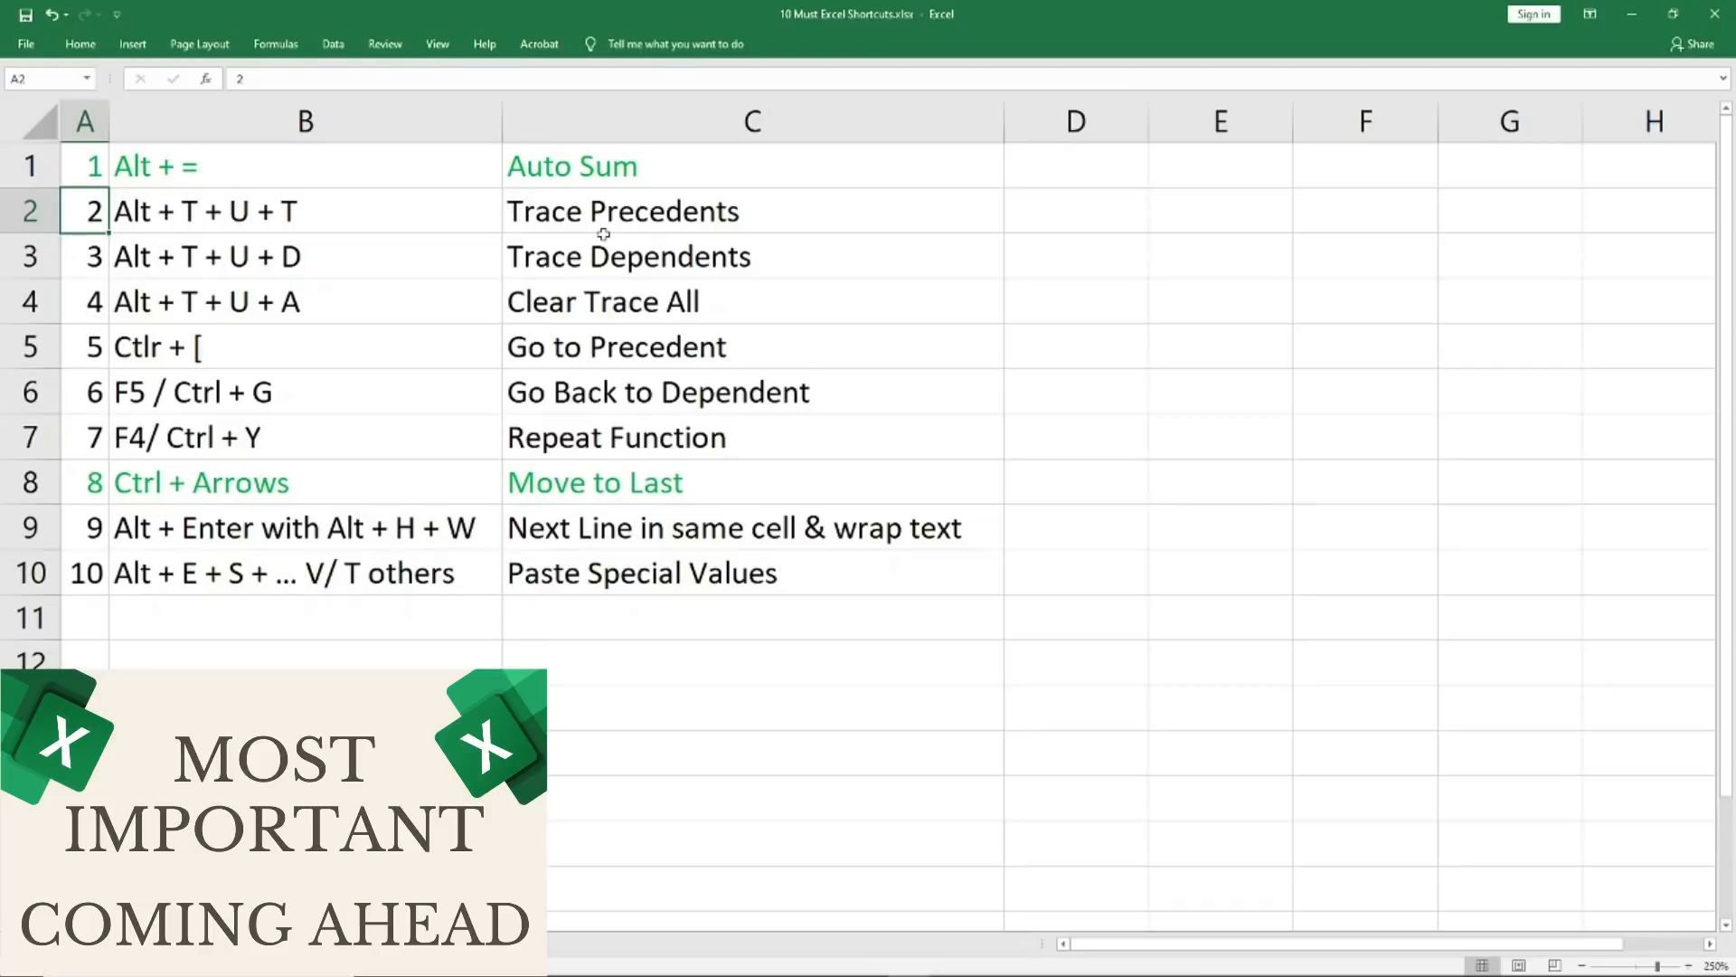
# Switch to the 10 Must MOCK DATA workbook and go to the Number of people value in B1 of the Summary sheet
pyautogui.hotkey('alt', 'Tab')
pyautogui.press('Right')
pyautogui.press('Right')
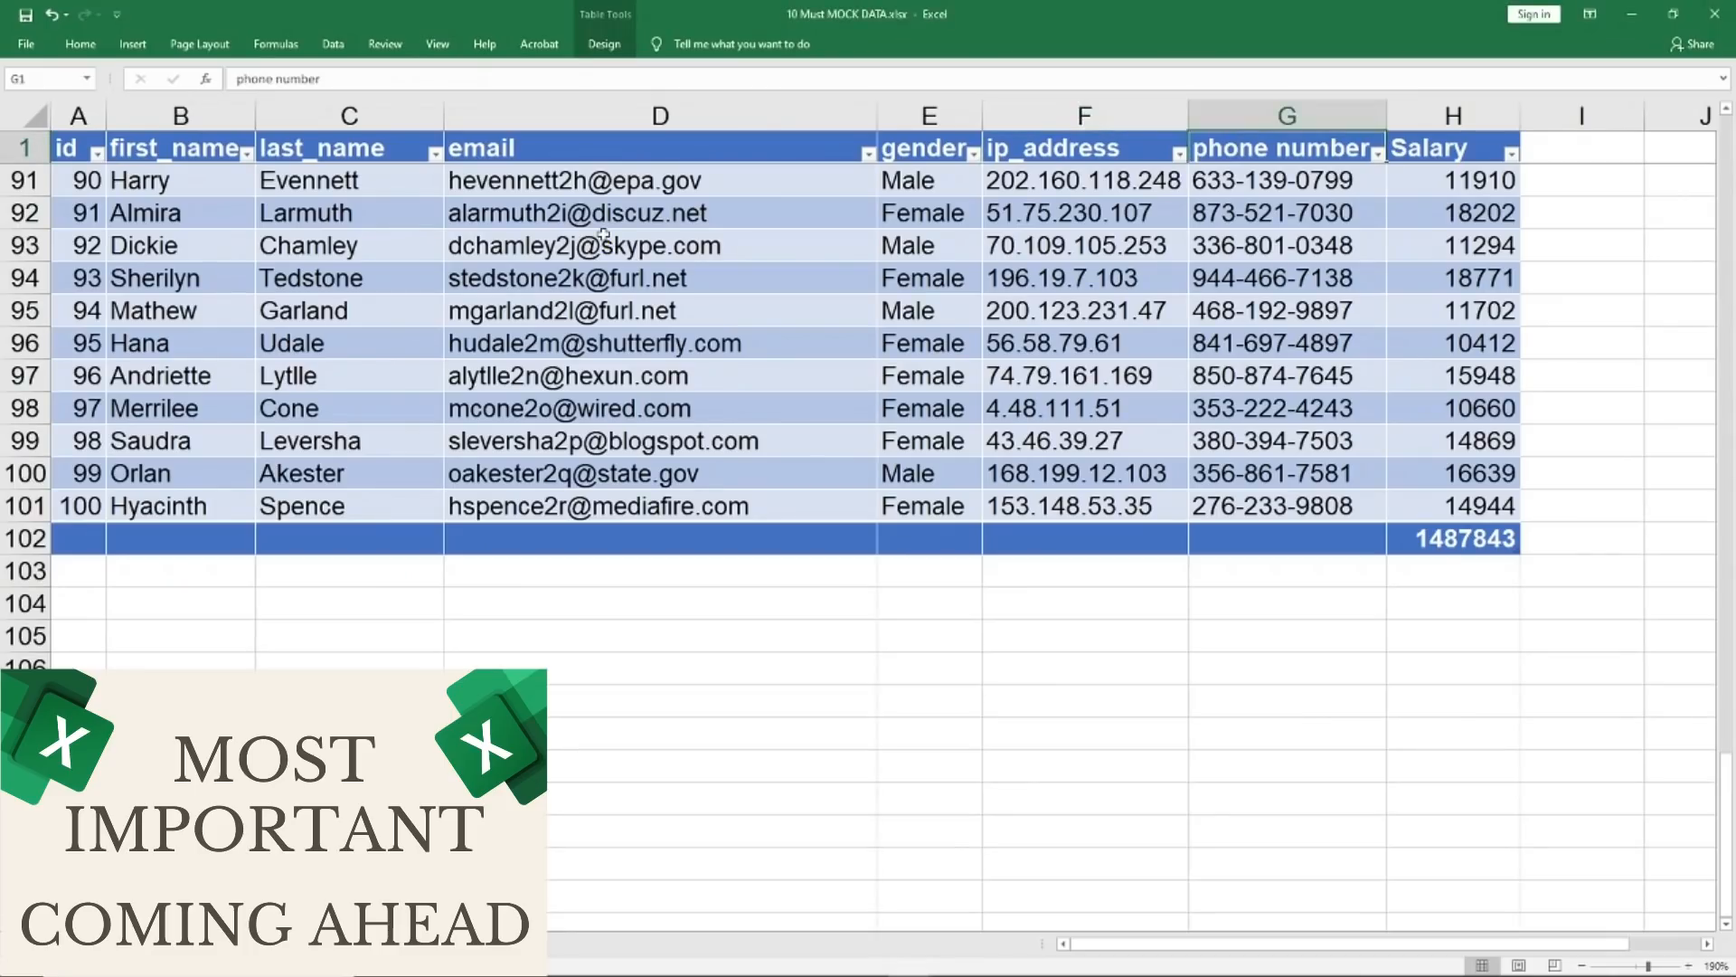
pyautogui.hotkey('ctrl', 'pagedown')
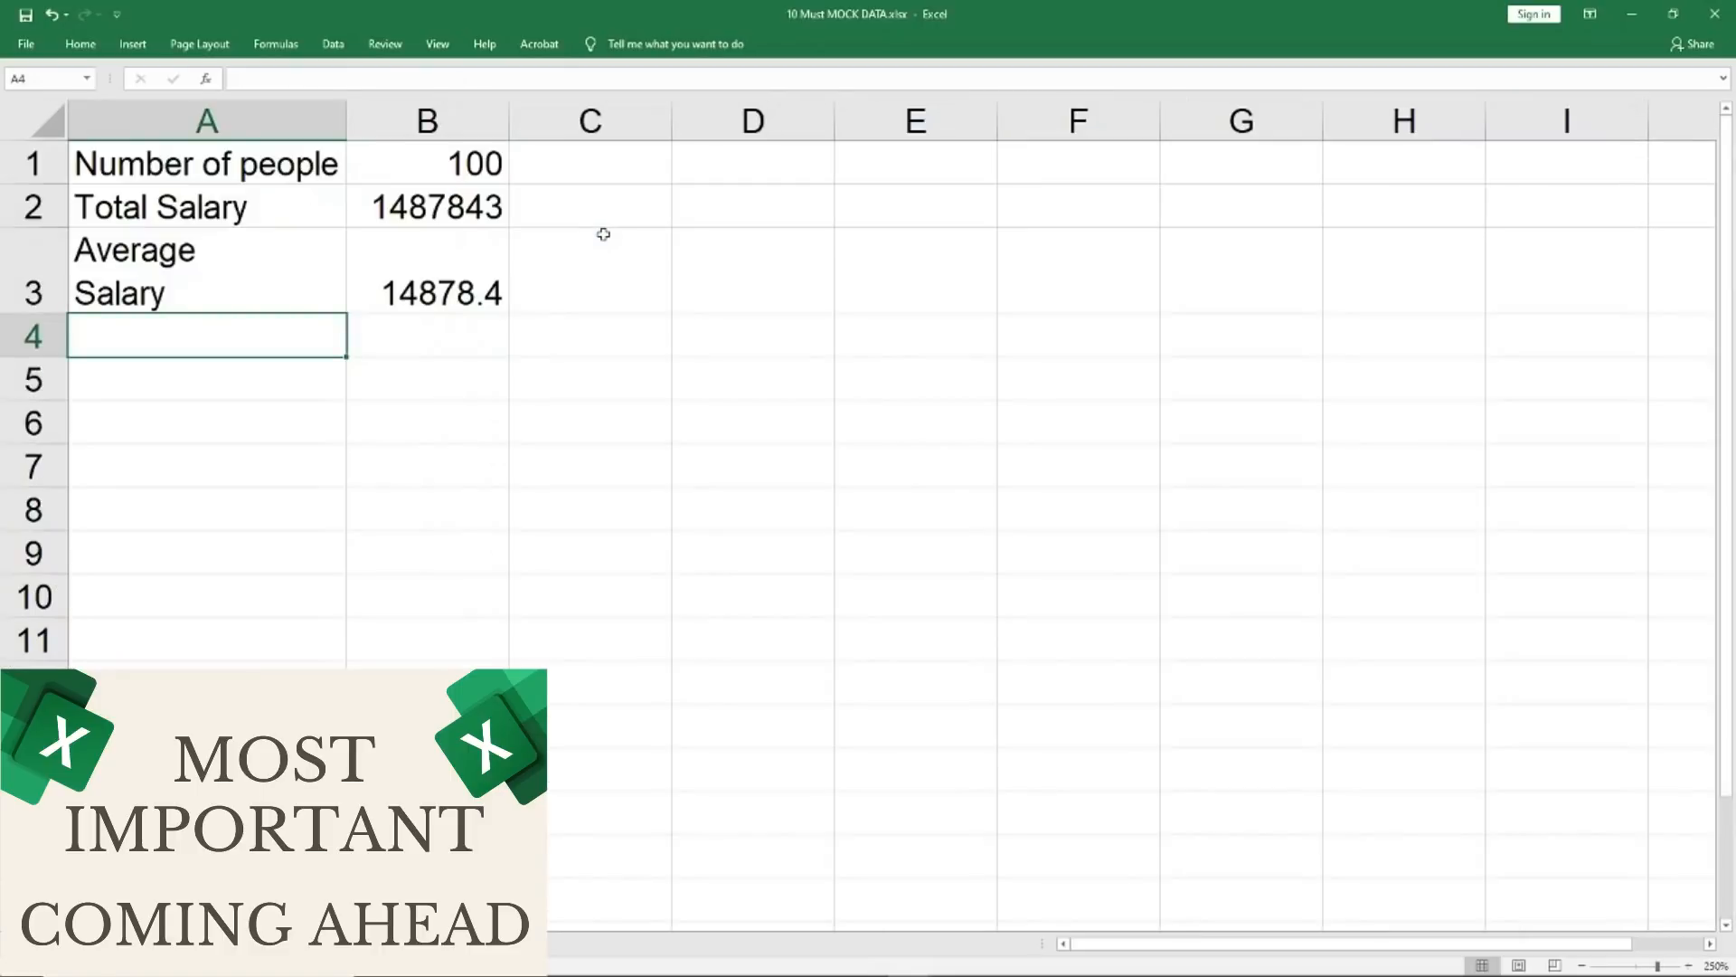
pyautogui.press('Up')
pyautogui.press('Up')
pyautogui.press('Up')
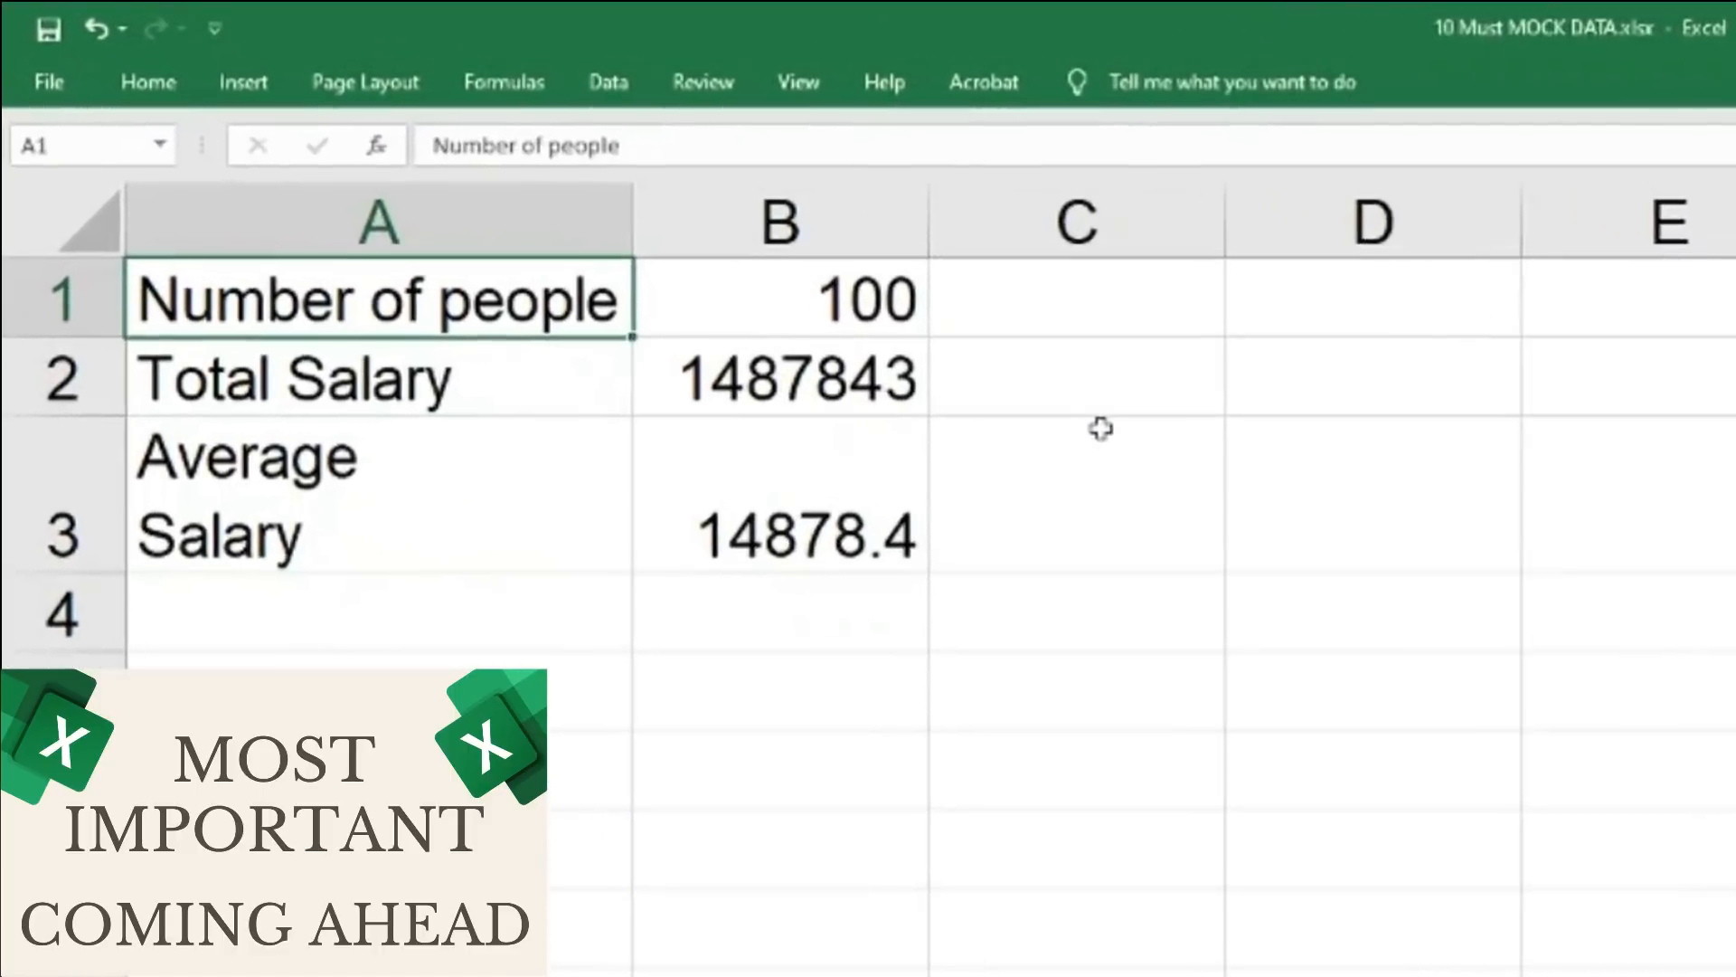
pyautogui.press('Right')
pyautogui.press('Down')
pyautogui.press('Up')
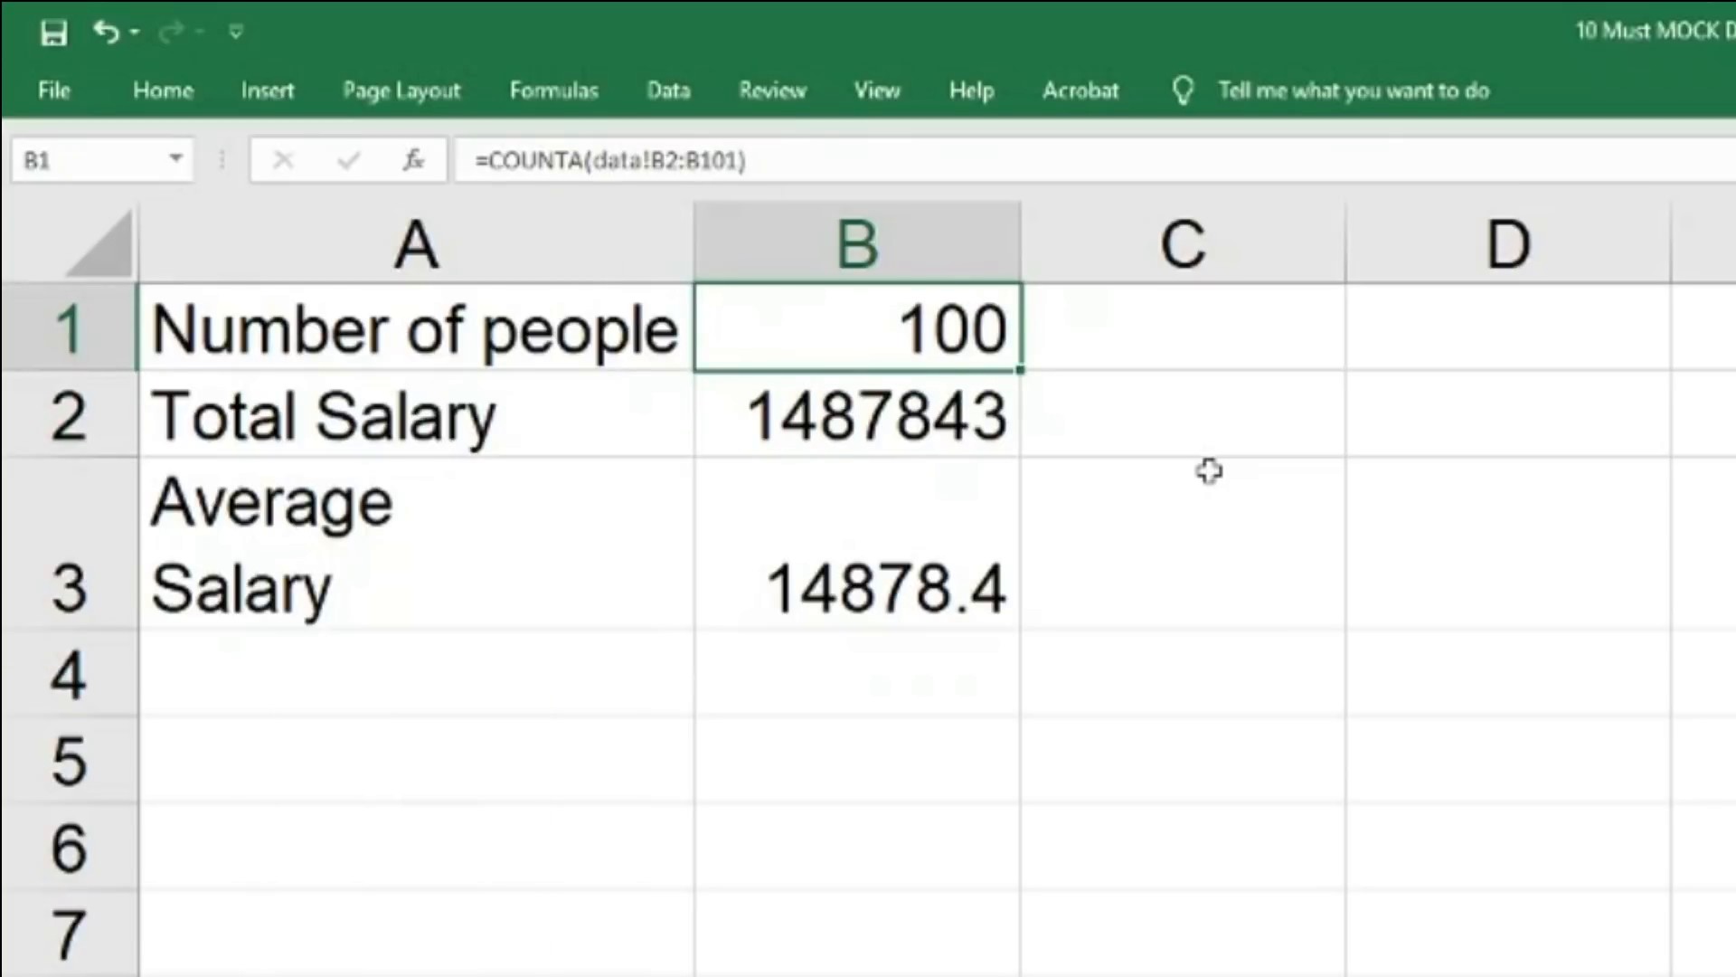
# Start a new COUNTA formula in B1 and go to the data sheet to pick its range
pyautogui.write('=coun')
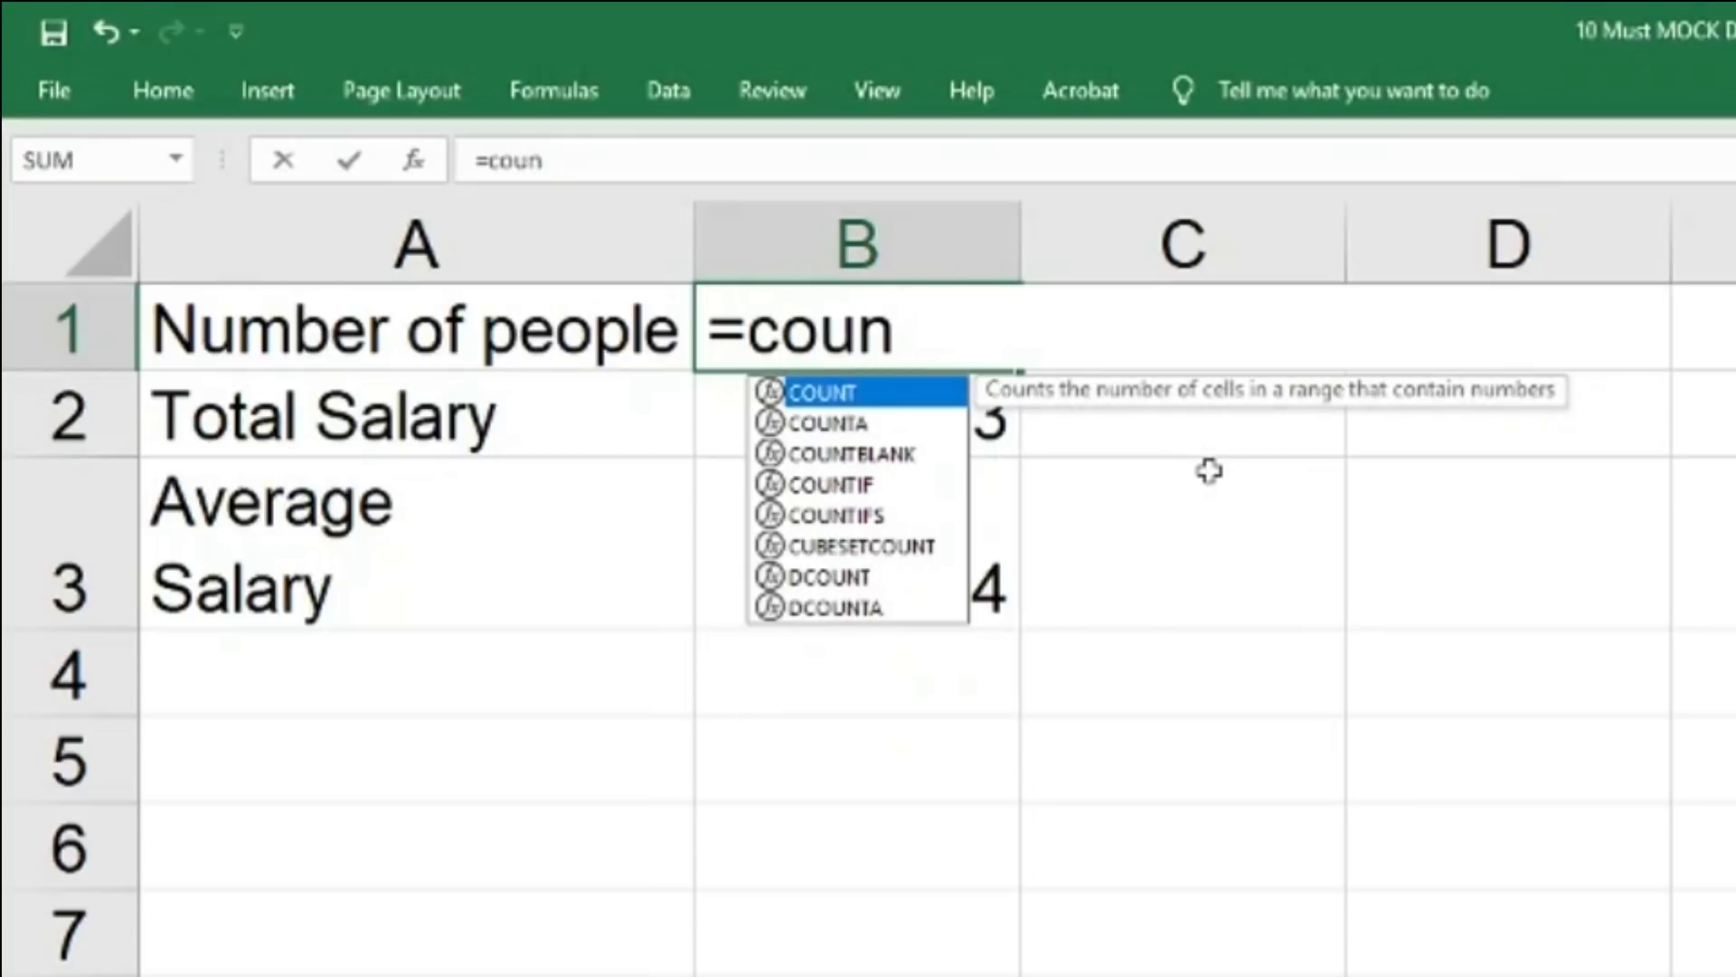
pyautogui.press('Down')
pyautogui.press('Tab')
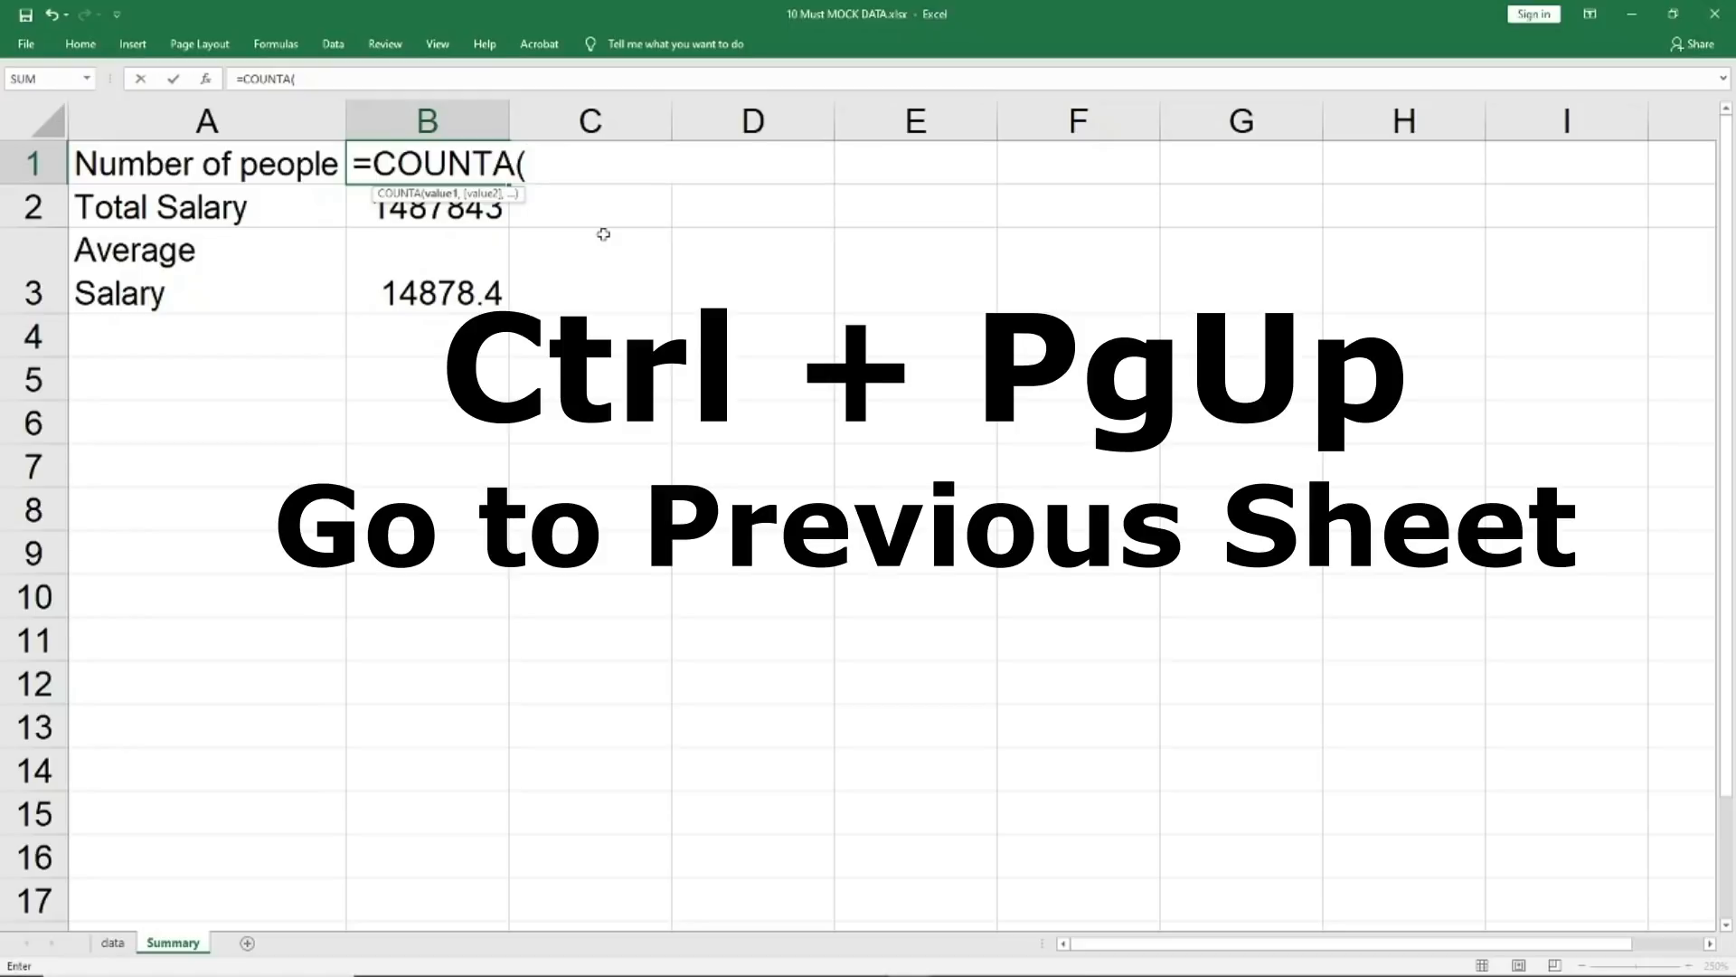
pyautogui.hotkey('ctrl', 'pageup')
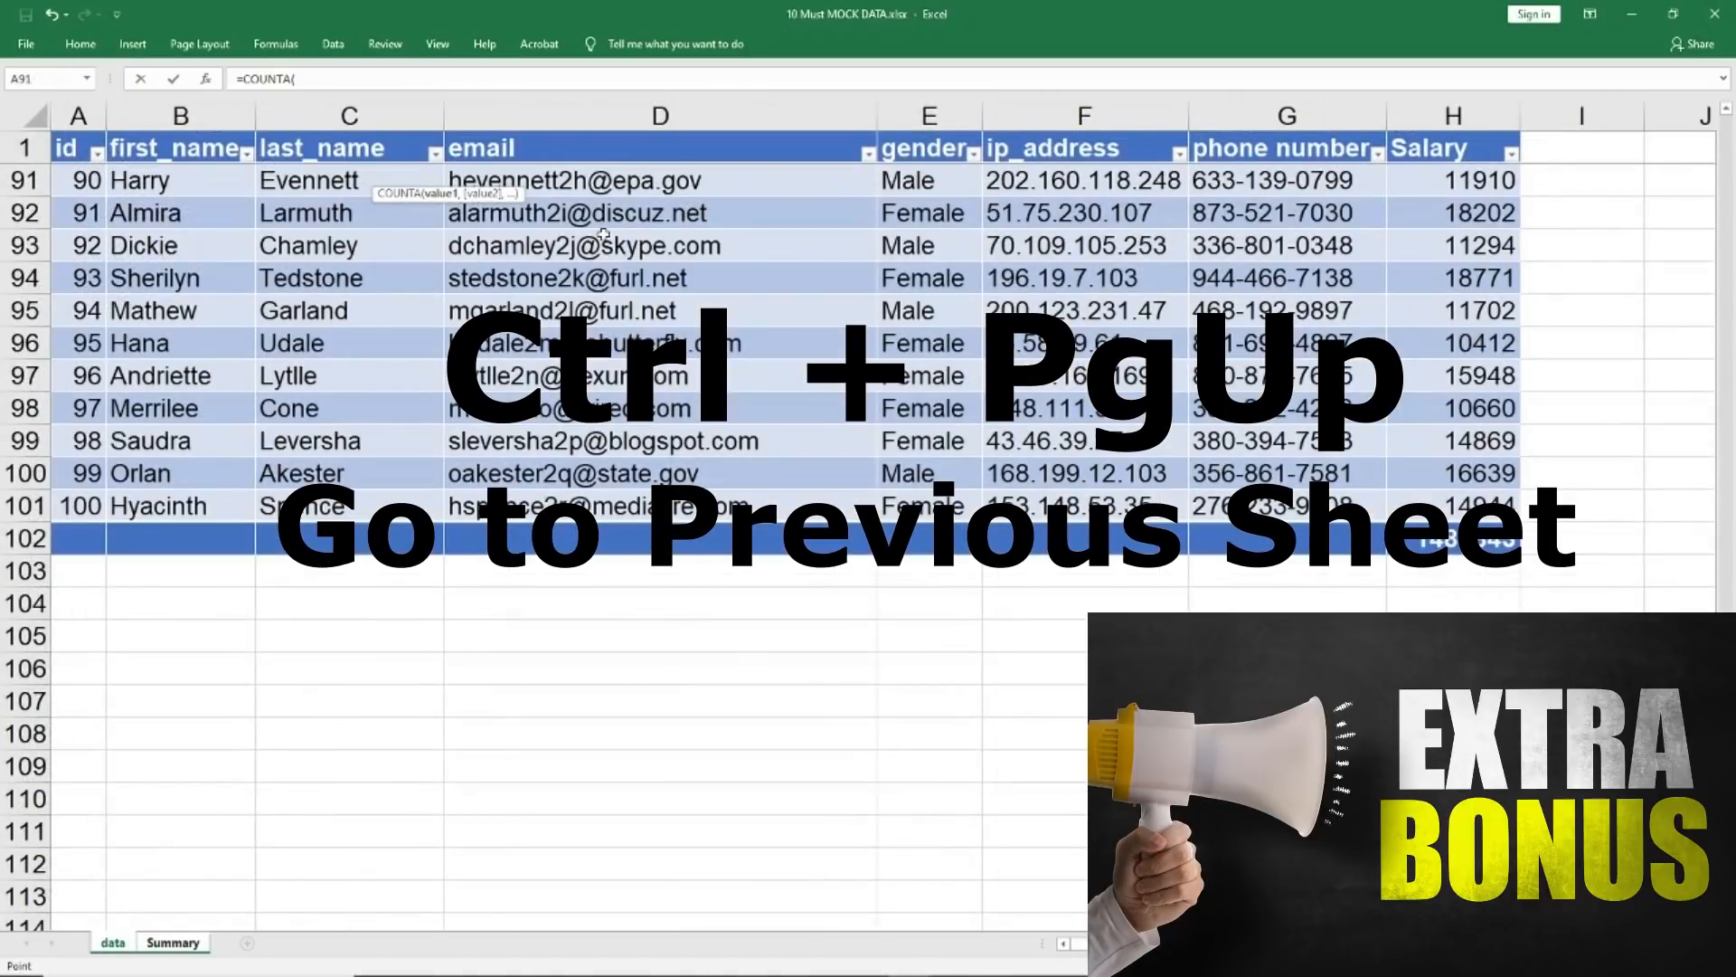
# Set the COUNTA range to the table's Salary values without the header and total, and enter the formula
pyautogui.press('Right')
pyautogui.press('Right')
pyautogui.press('Right')
pyautogui.press('Right')
pyautogui.press('Right')
pyautogui.press('Right')
pyautogui.press('Right')
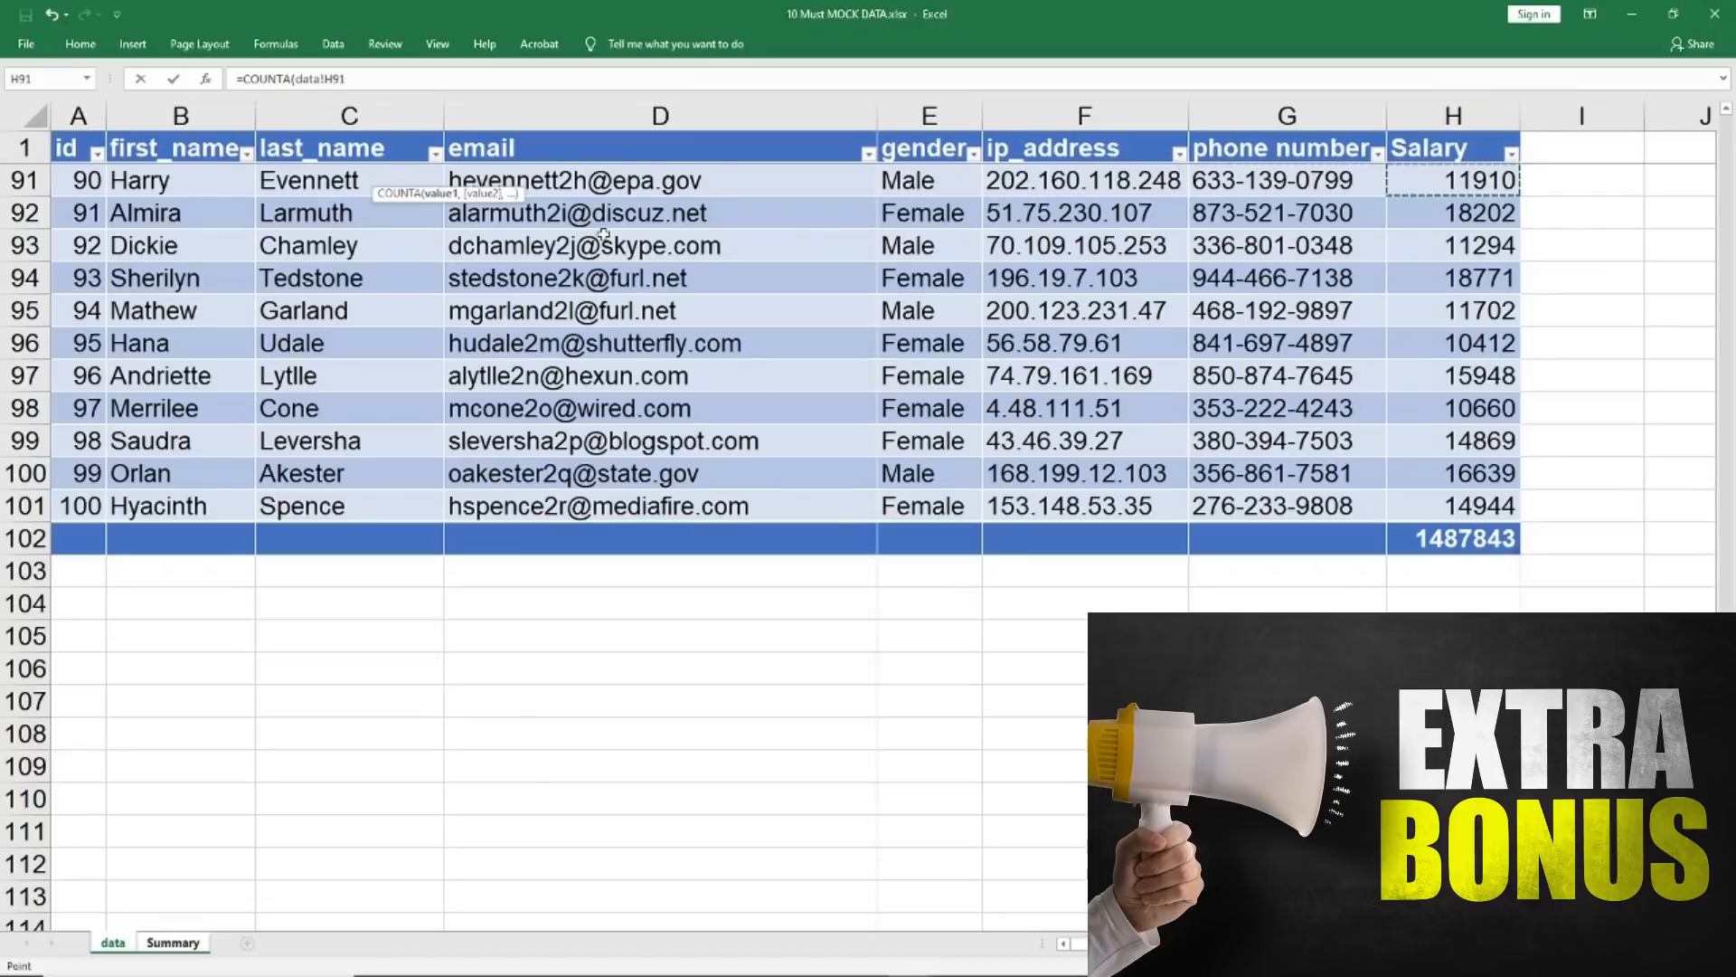
pyautogui.hotkey('ctrl', 'Down')
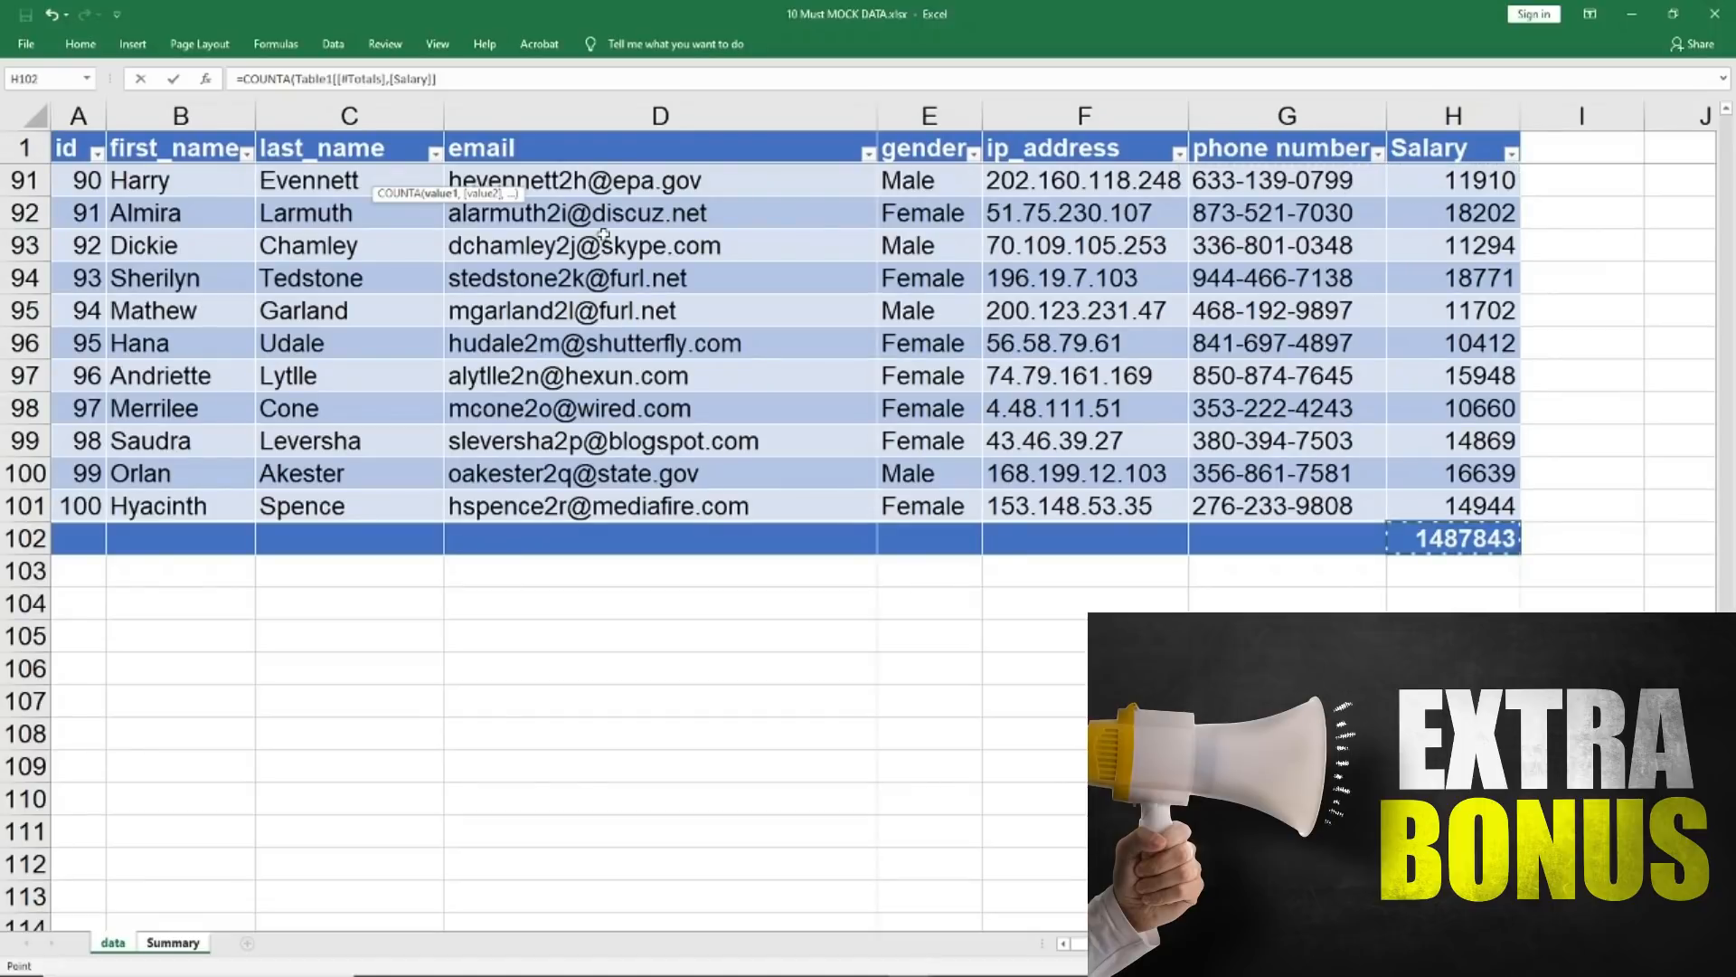
pyautogui.hotkey('ctrl', 'Up')
pyautogui.press('Down')
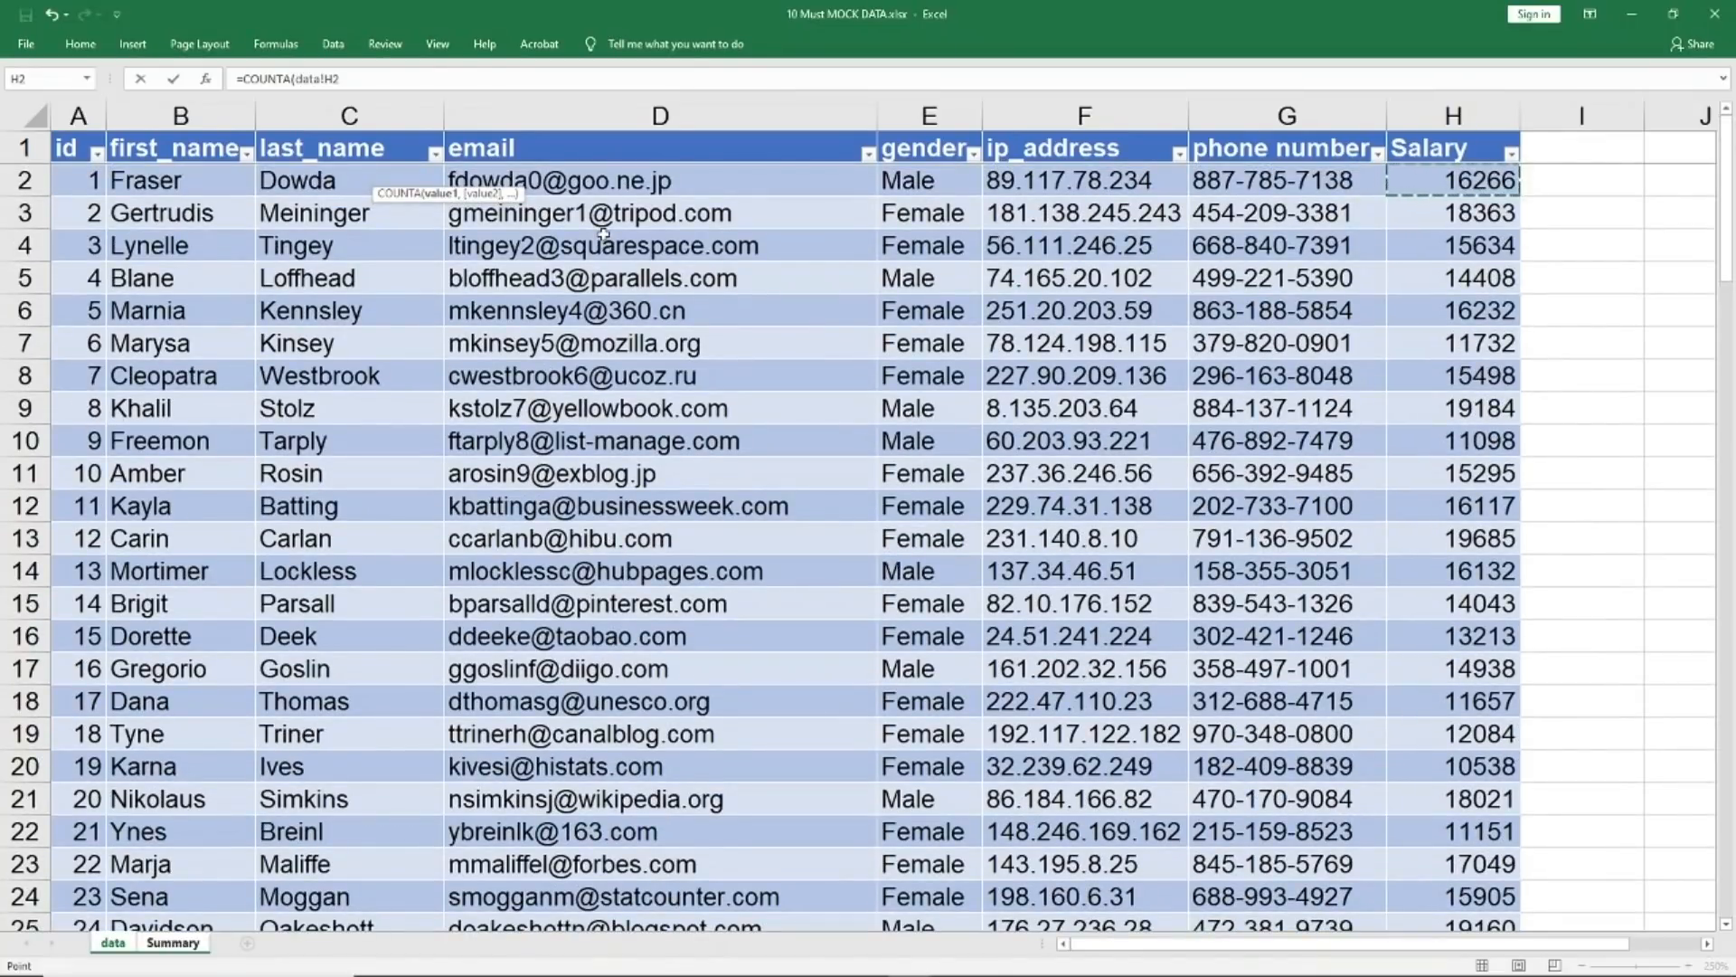
pyautogui.hotkey('ctrl', 'shift', 'Down')
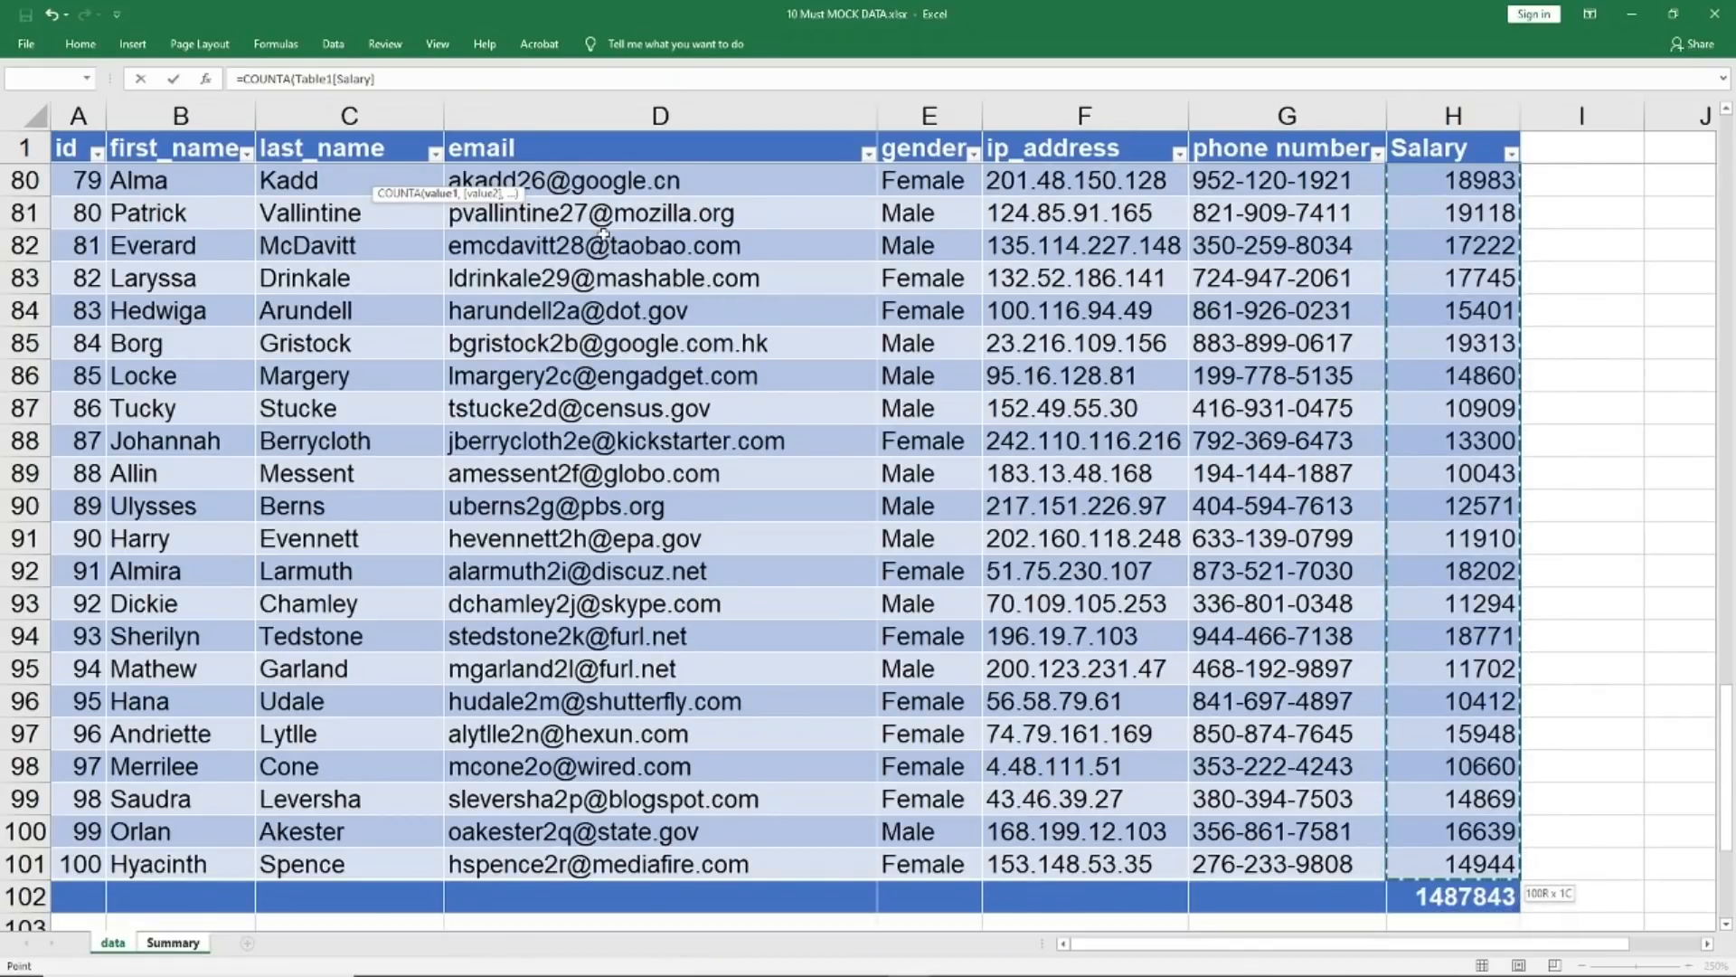
pyautogui.press('Return')
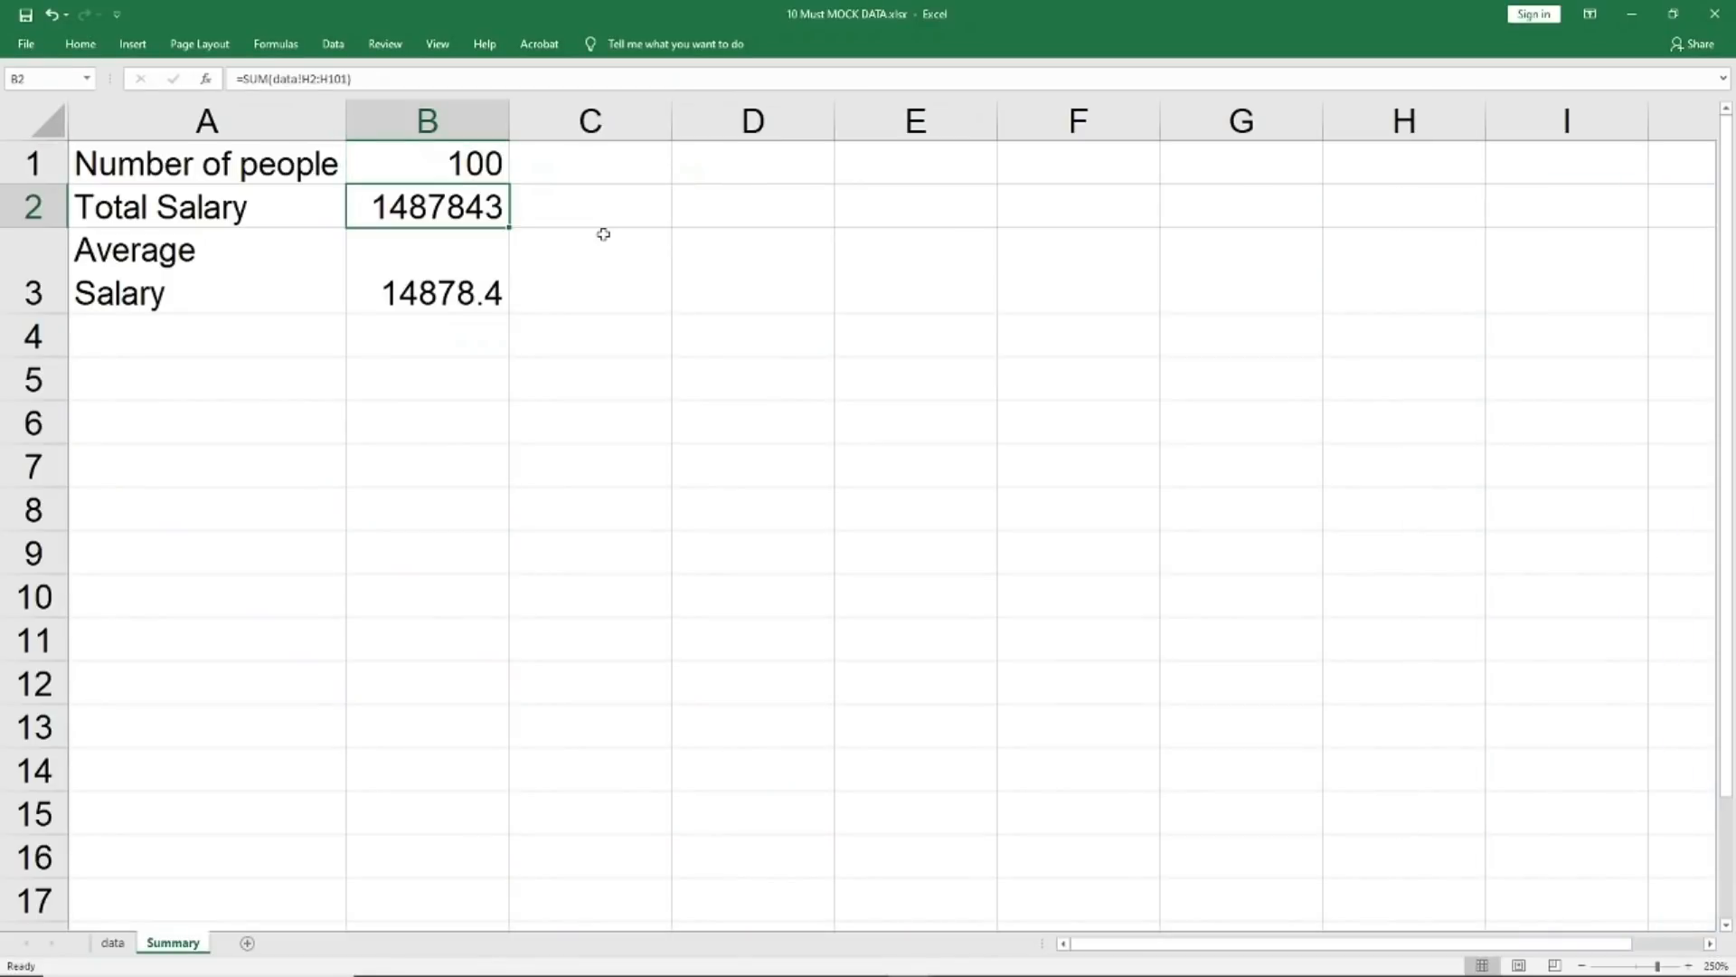
# Review the formulas behind the summary values in B1:B3
pyautogui.press('Up')
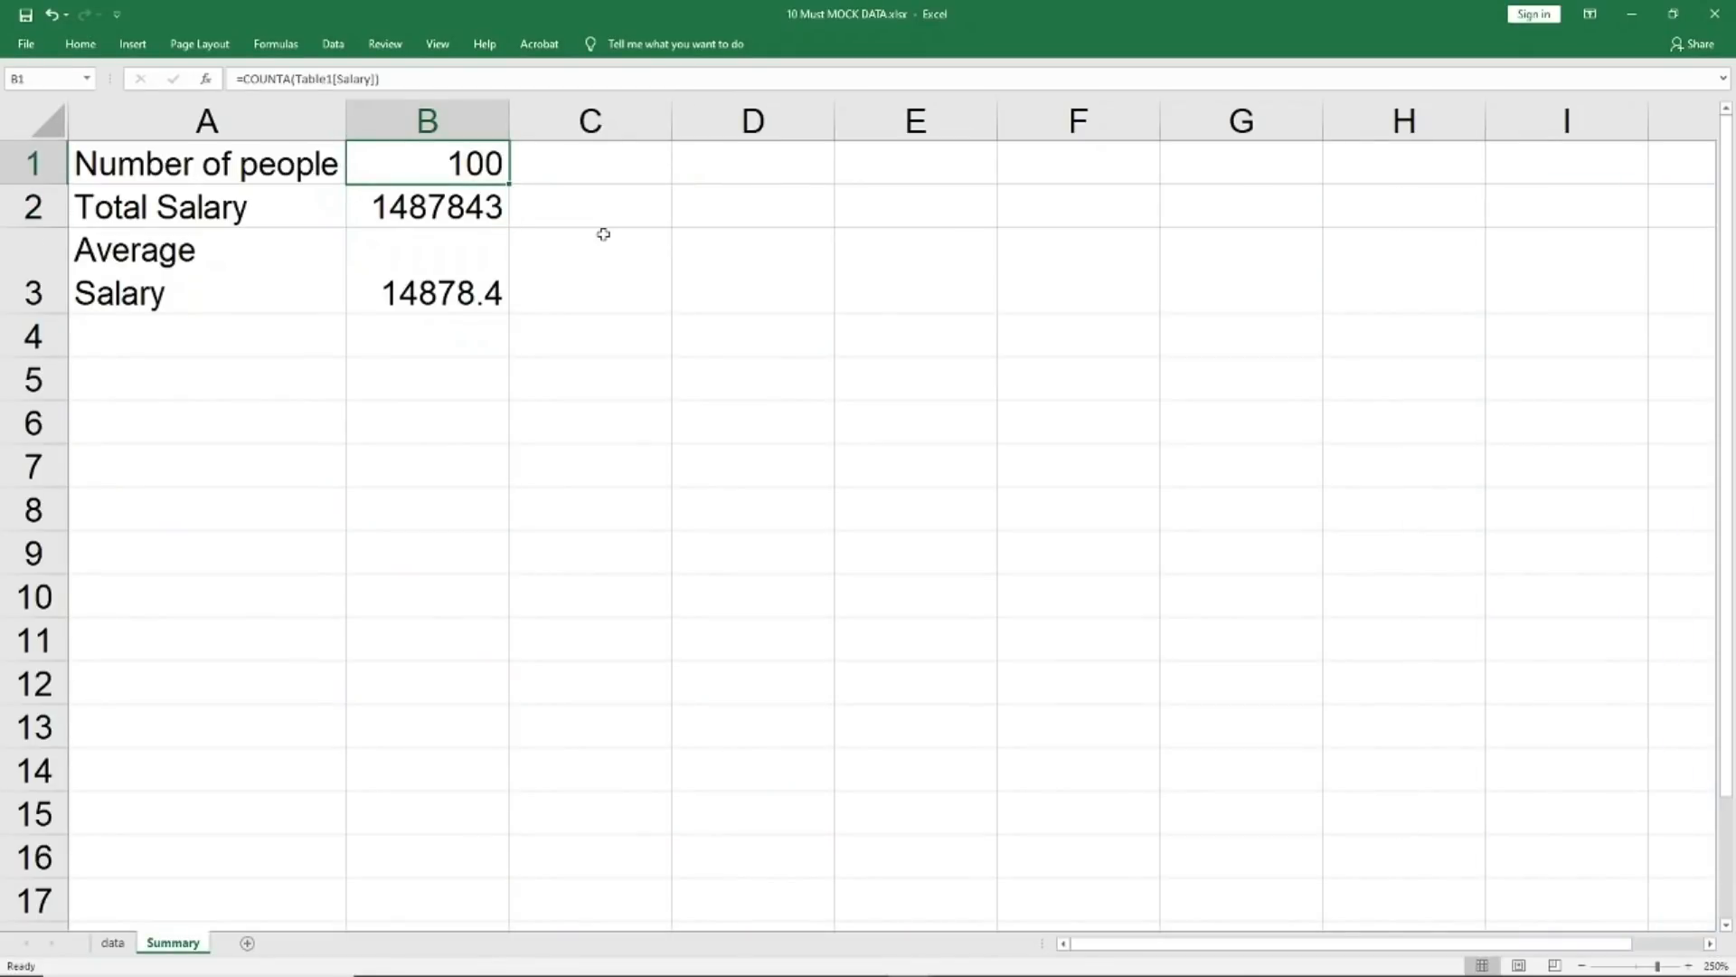
pyautogui.press('Down')
pyautogui.press('Down')
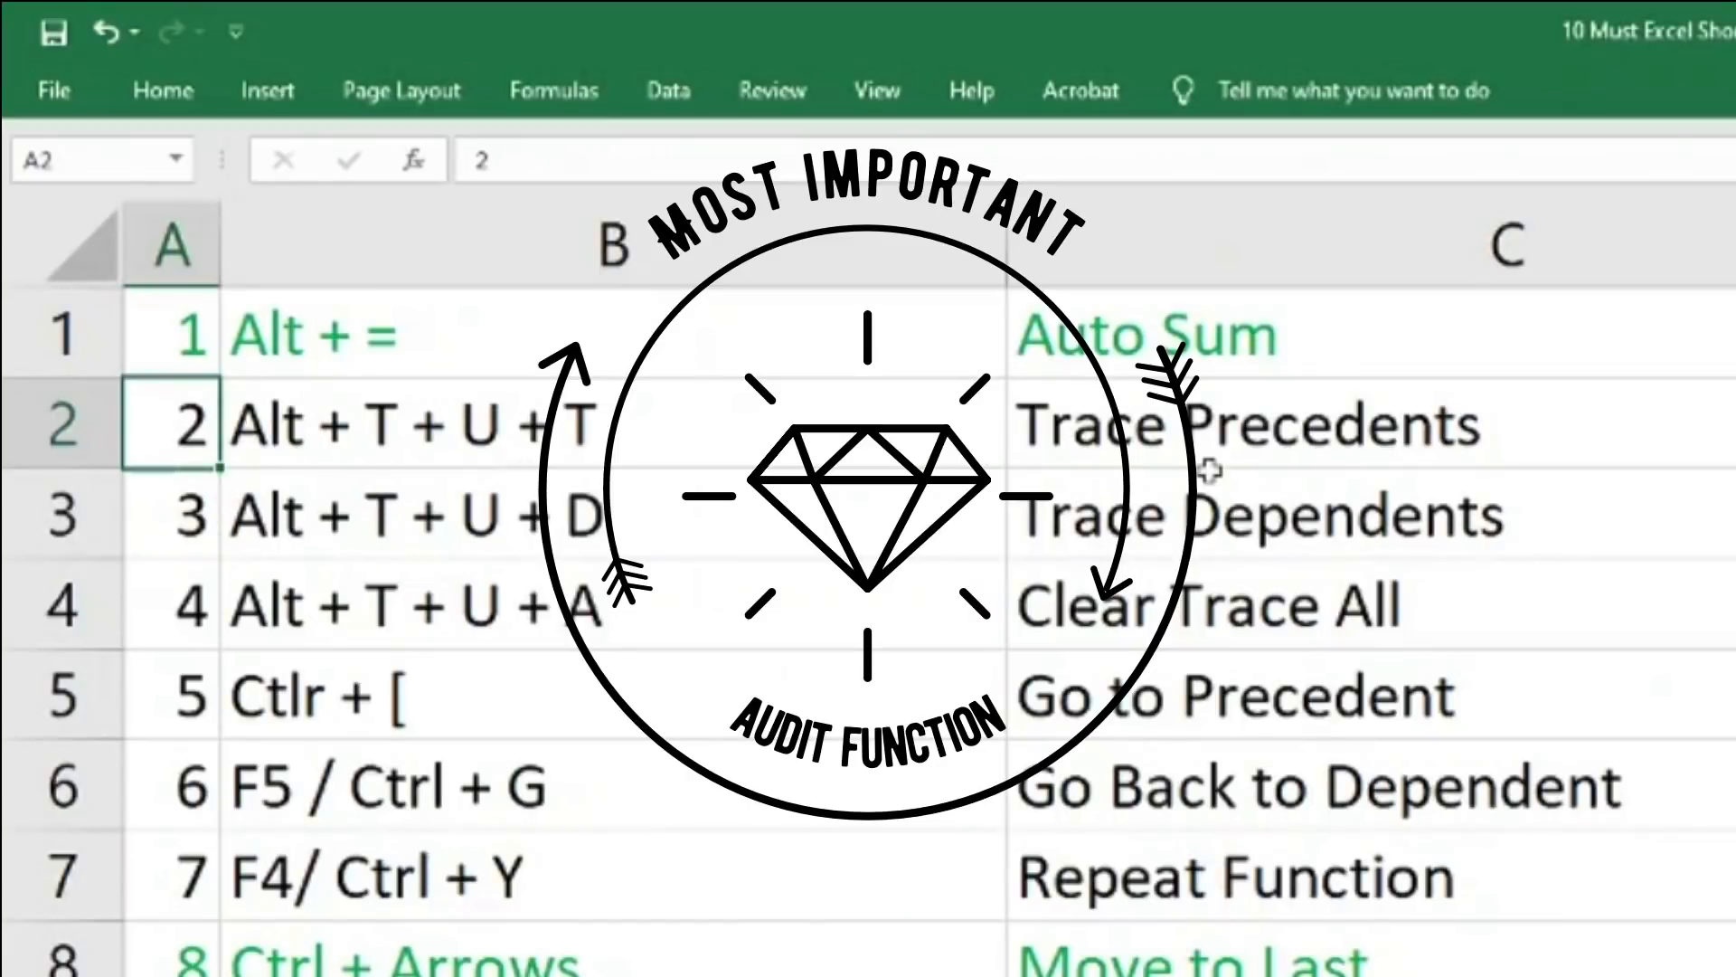
# In the shortcuts workbook, highlight the three trace entries in A2:C4 with a light grey fill
pyautogui.press('Down')
pyautogui.press('Up')
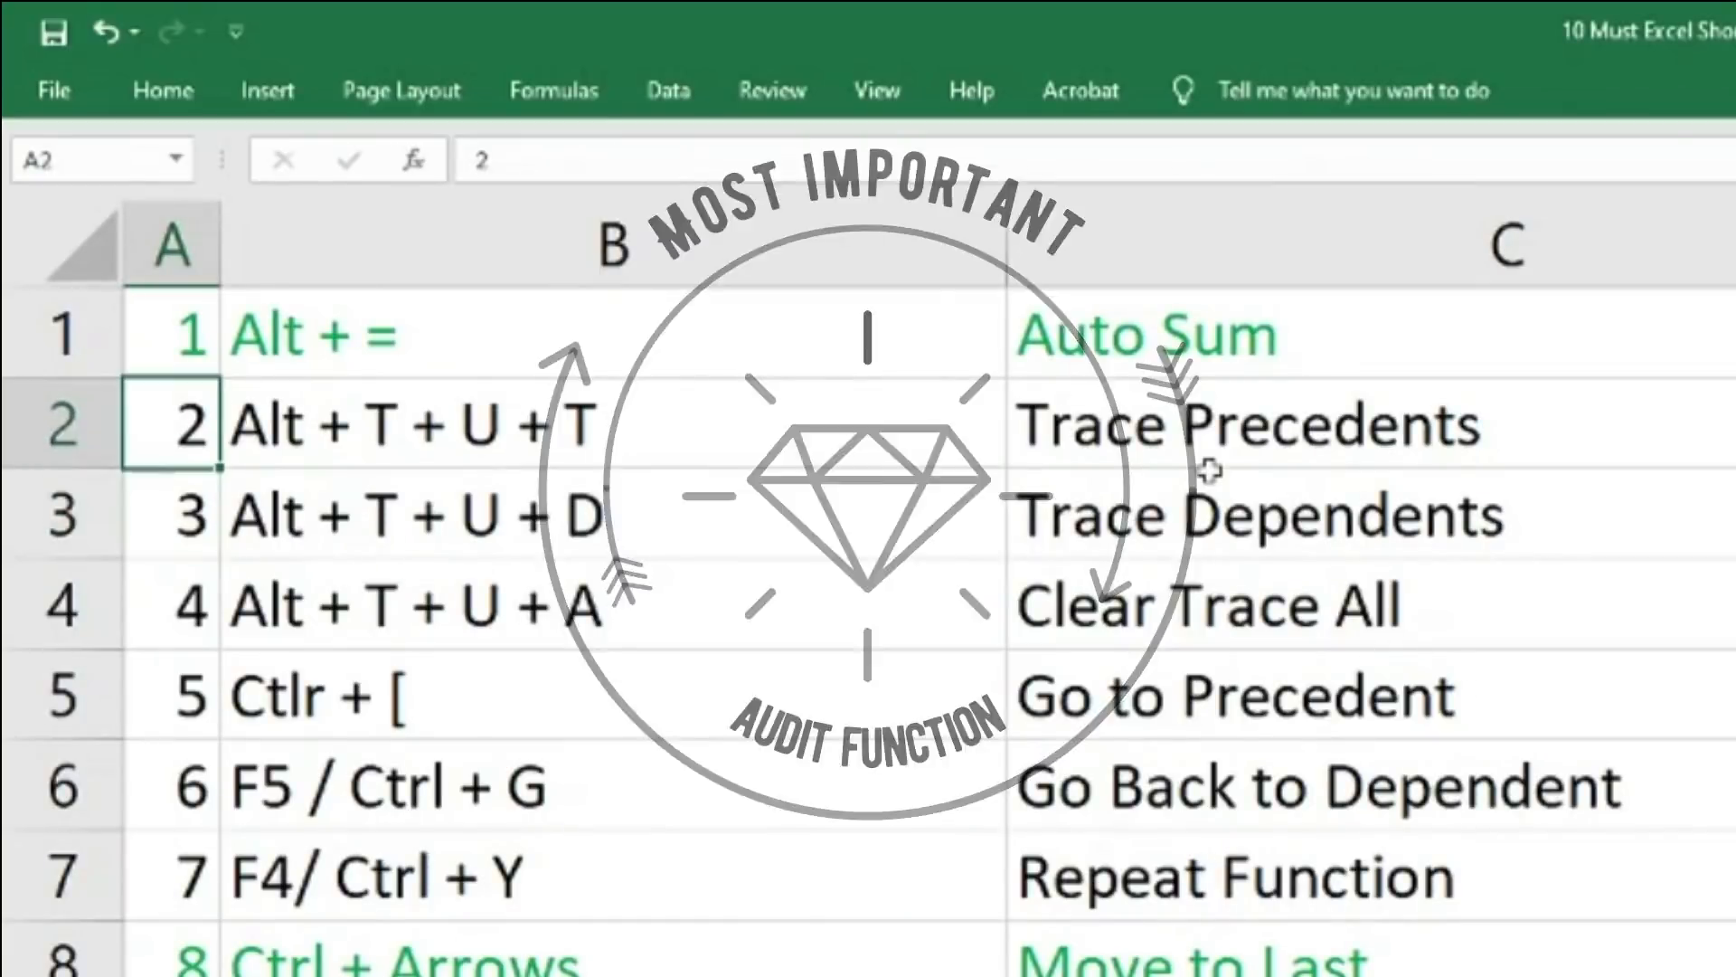
pyautogui.hotkey('shift', 'Down')
pyautogui.hotkey('shift', 'Down')
pyautogui.hotkey('shift', 'Right')
pyautogui.hotkey('shift', 'Right')
pyautogui.hotkey('alt', 'h')
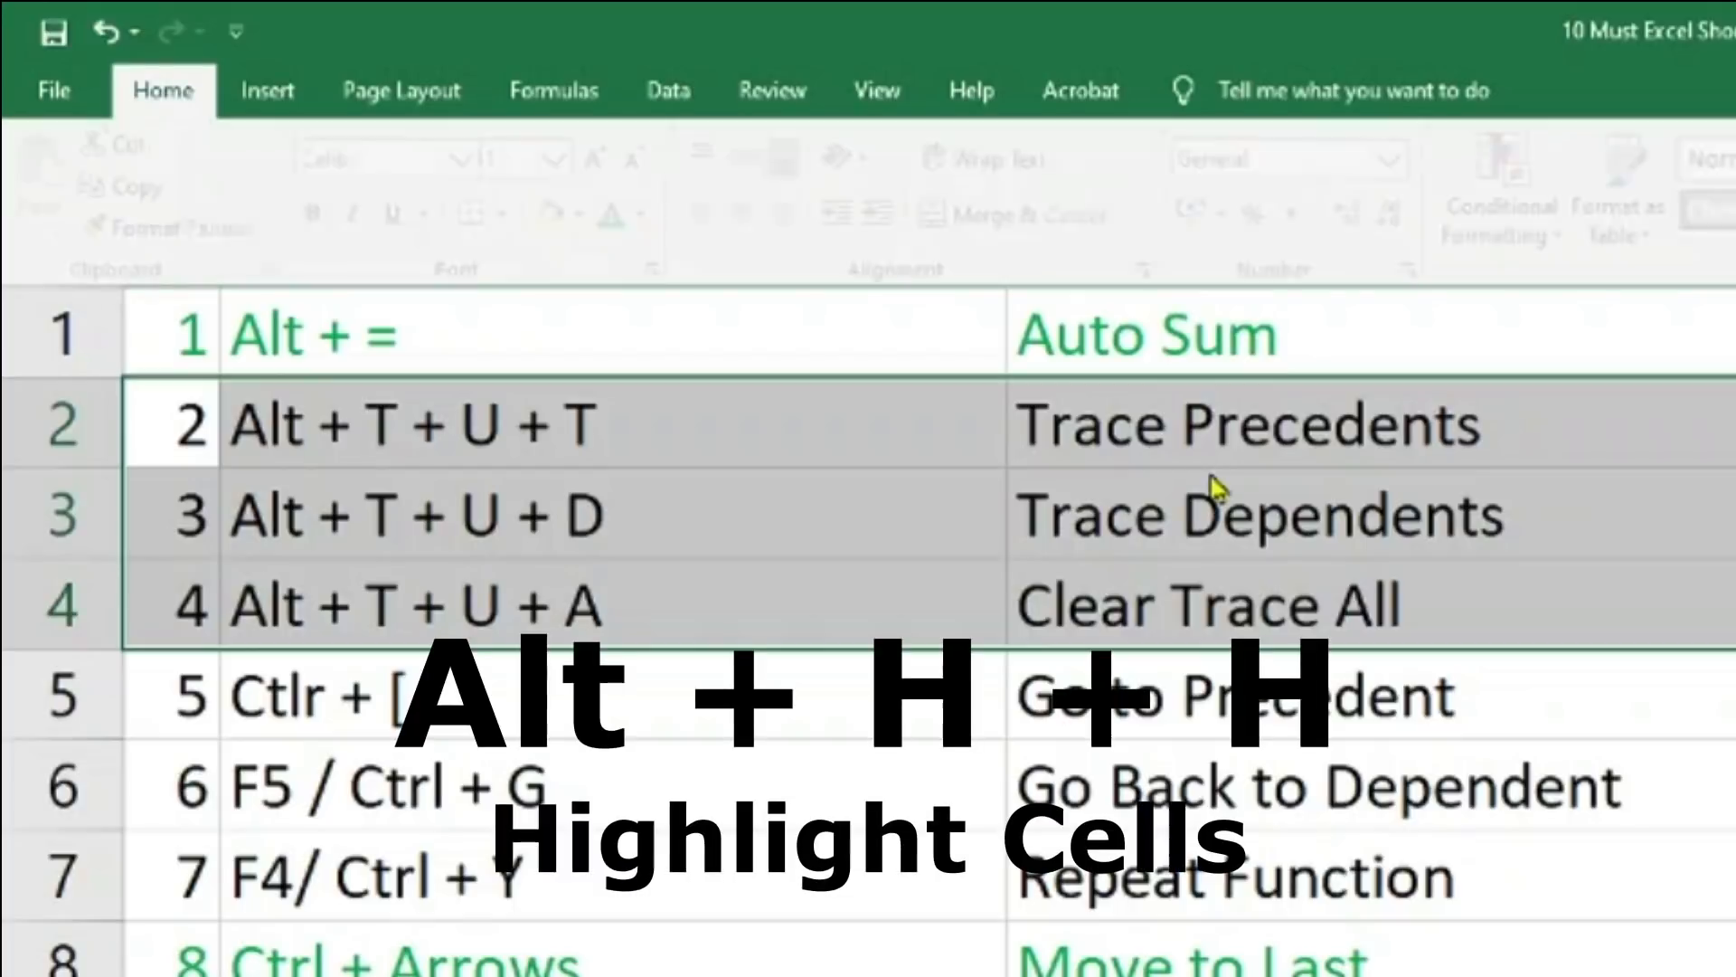
pyautogui.press('h')
pyautogui.press('Down')
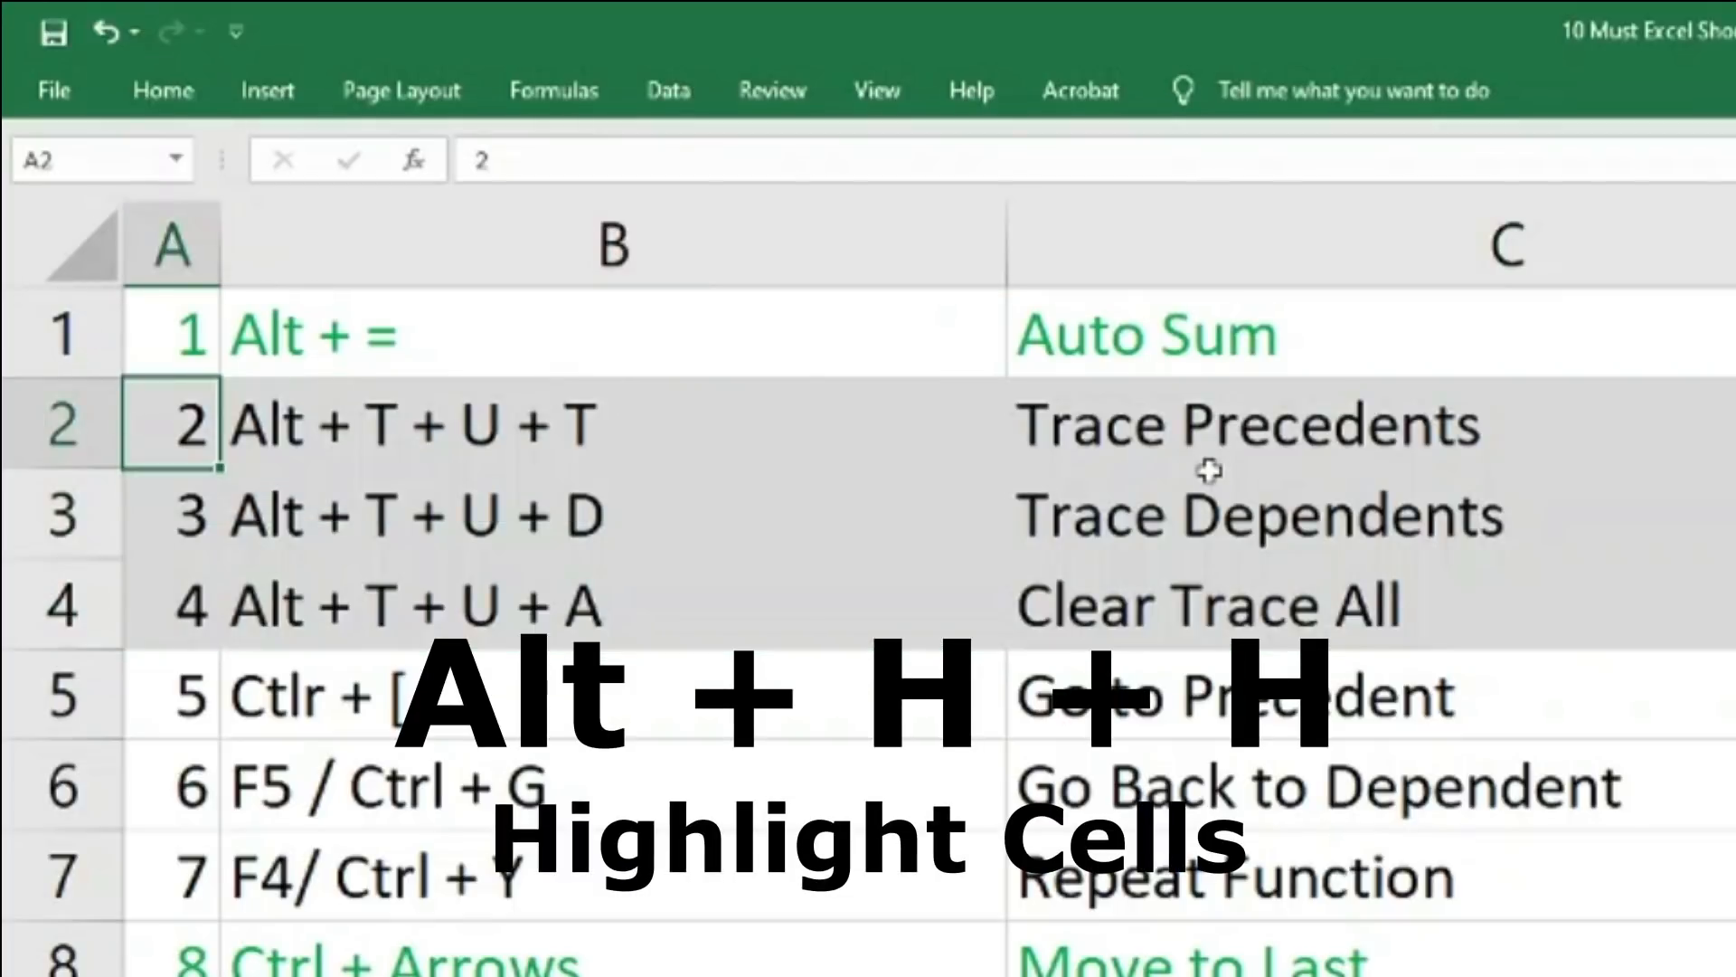
# Switch to the mock data workbook's Summary sheet and trace the precedents of the Average Salary formula in B3
pyautogui.press('Right')
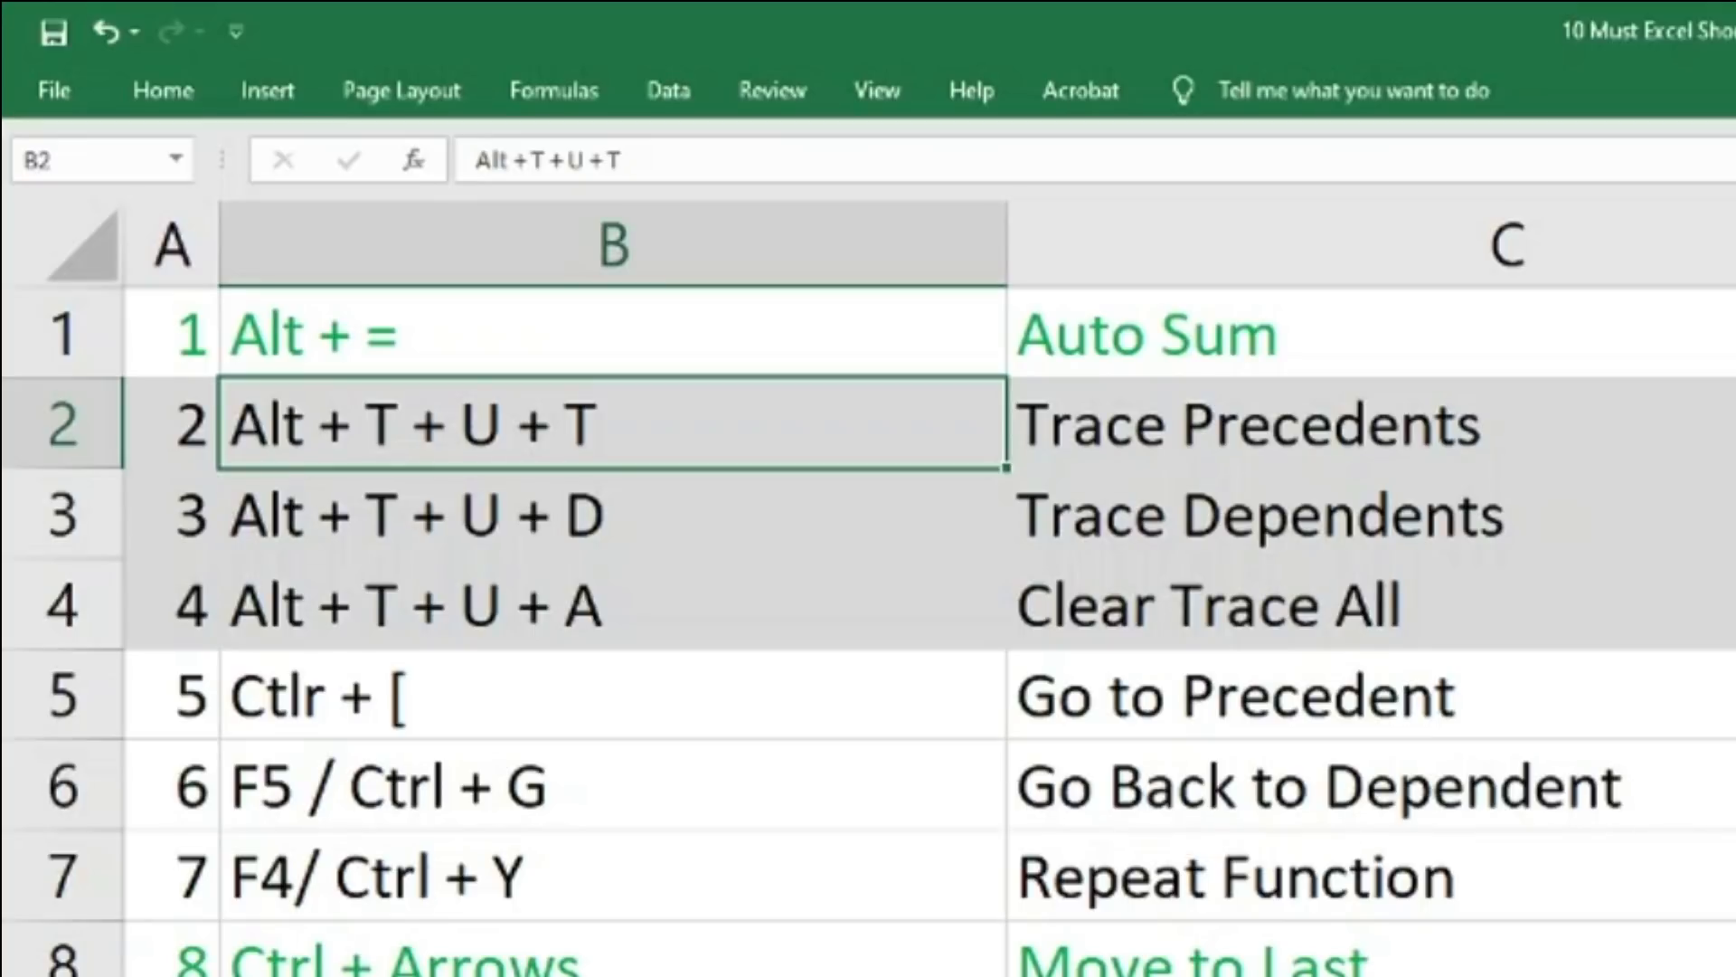
pyautogui.scroll(7, 868, 588)
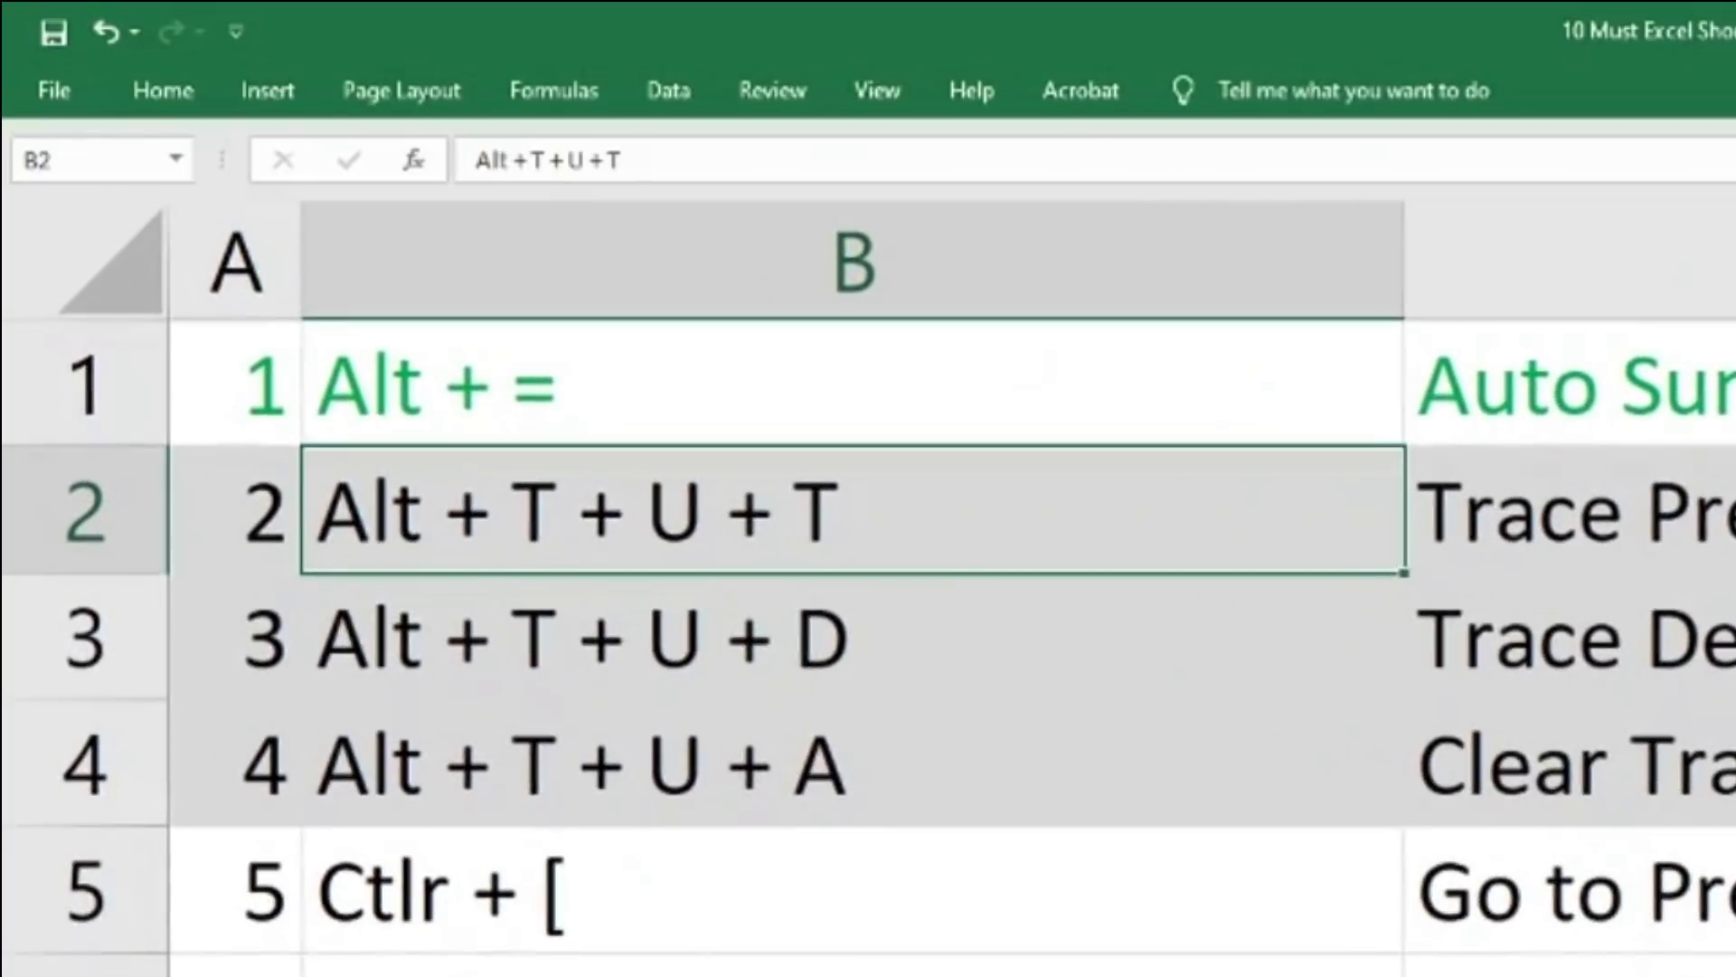
pyautogui.scroll(2, 868, 588)
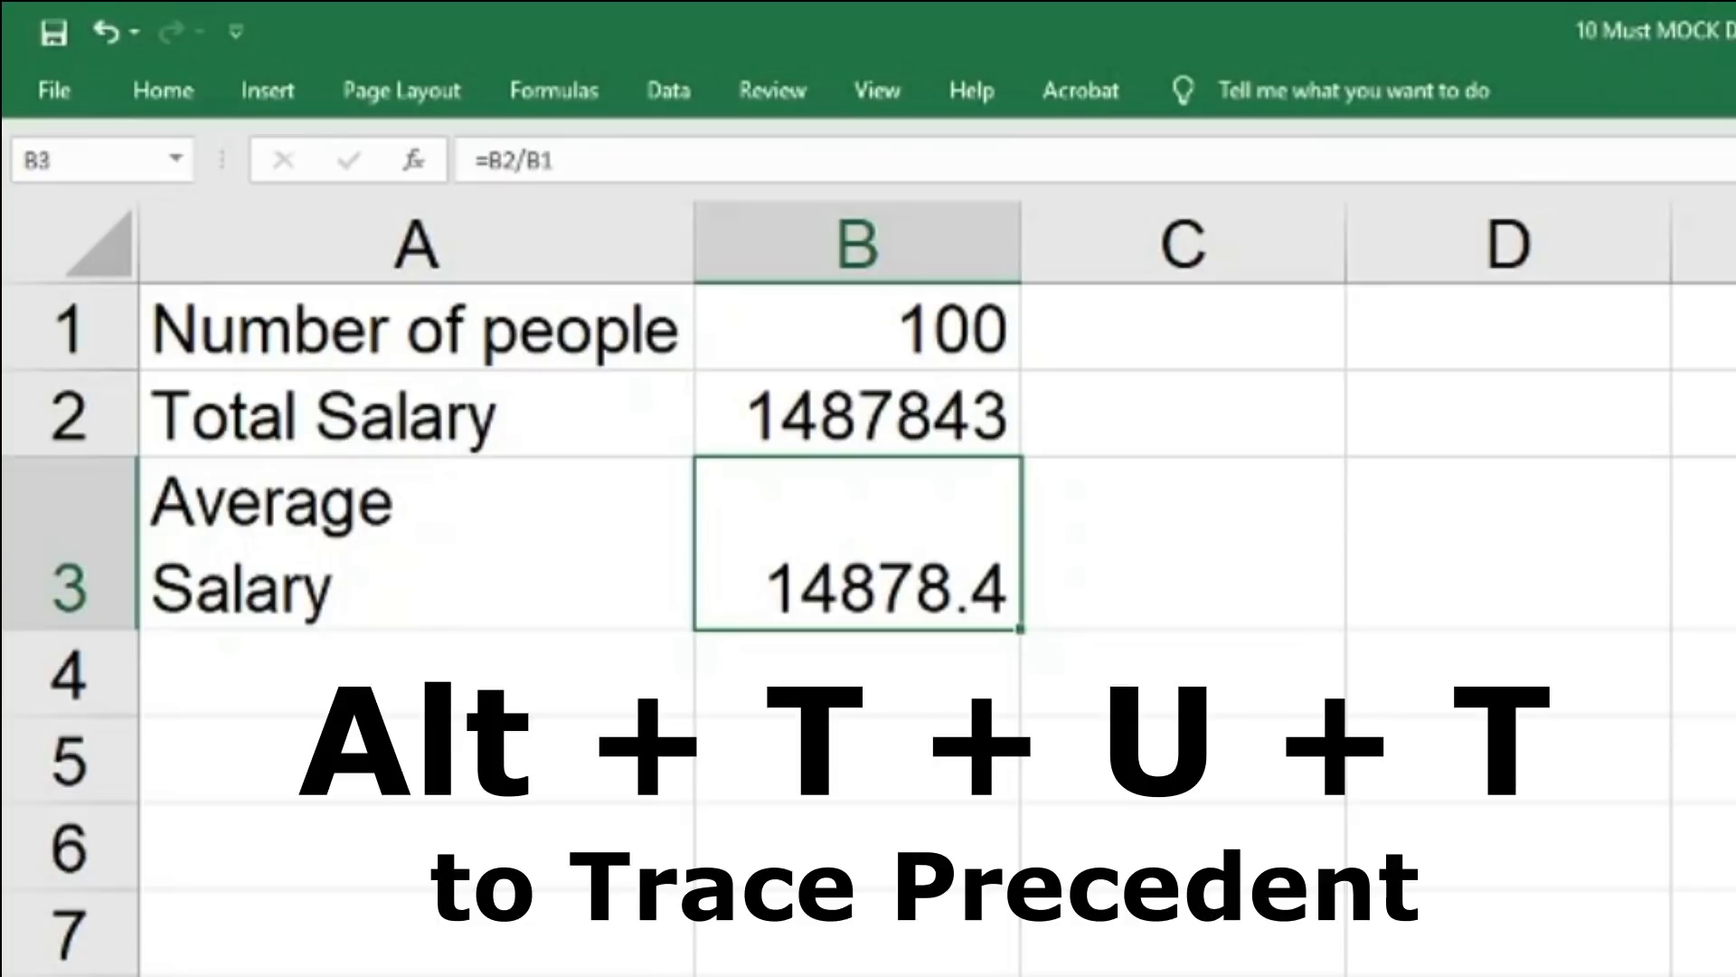
pyautogui.hotkey('alt', 't')
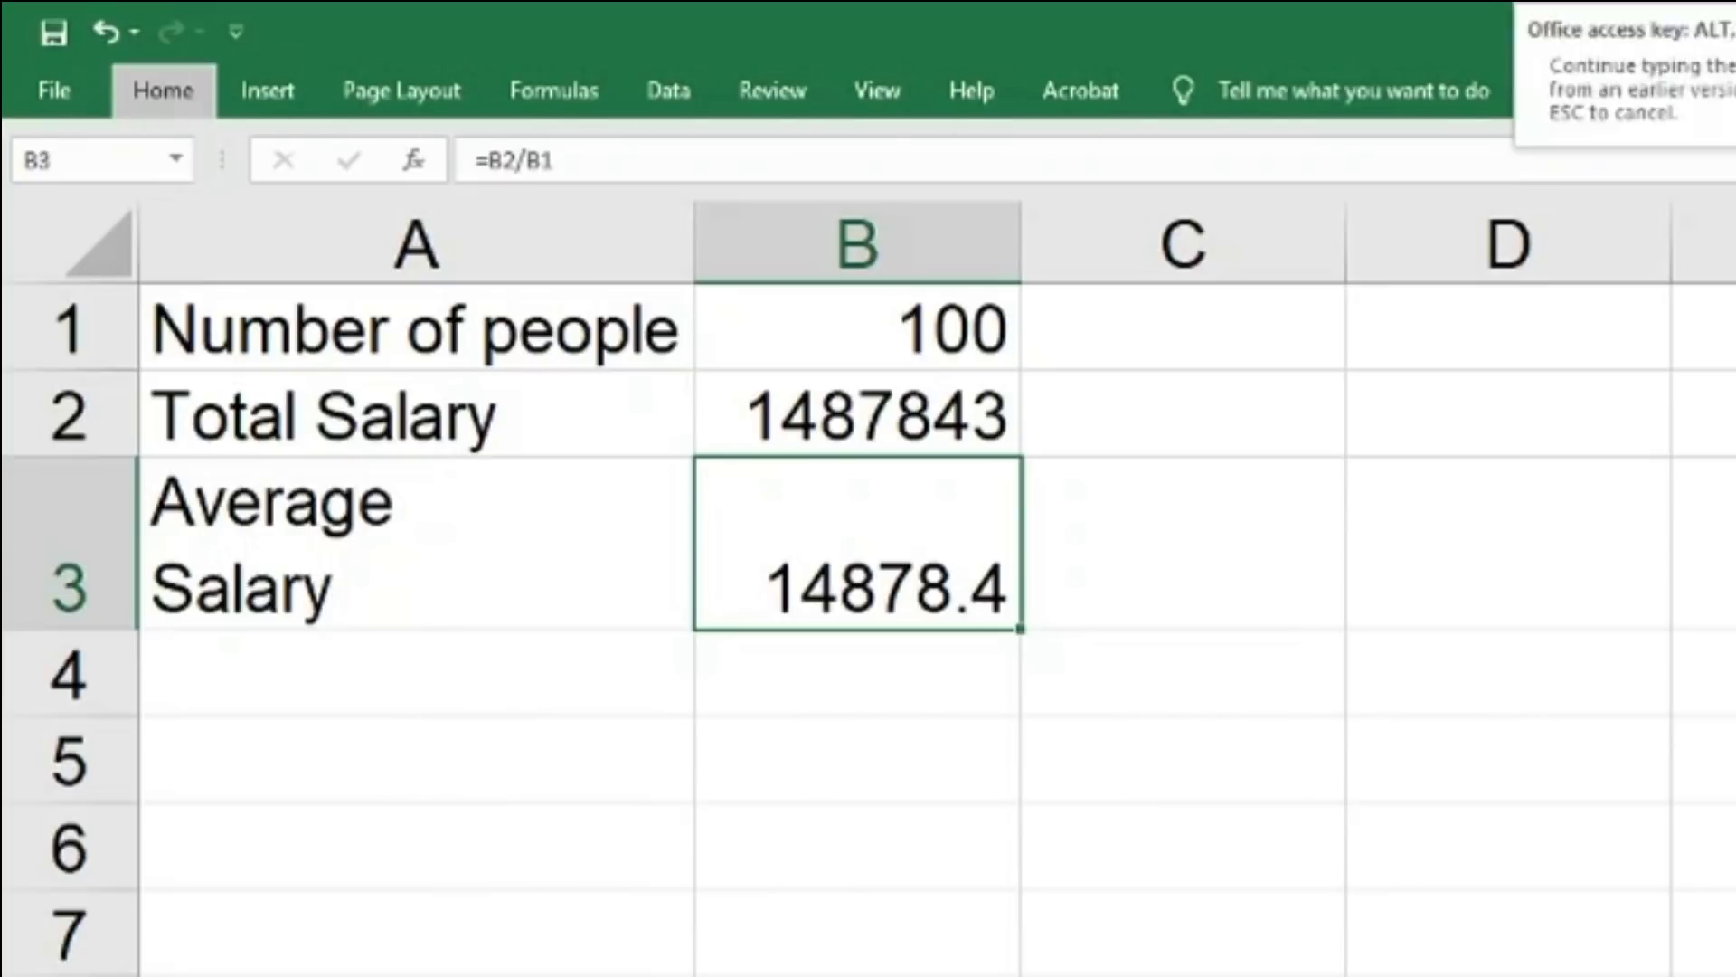
pyautogui.press('u')
pyautogui.press('t')
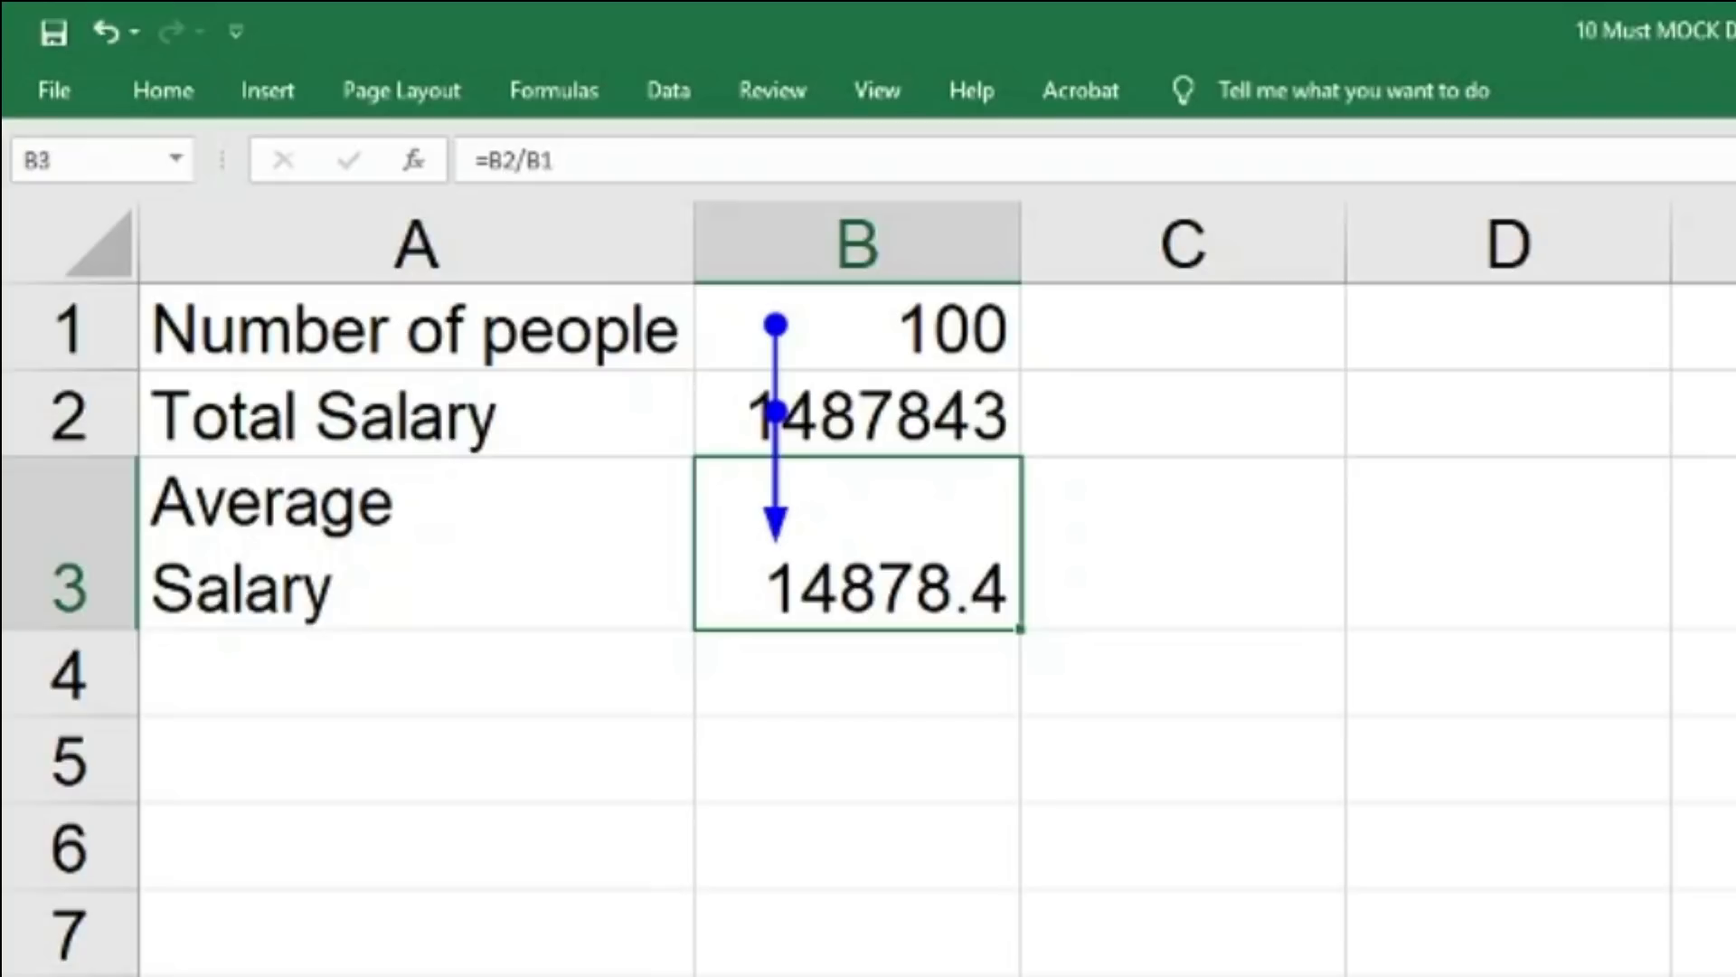
pyautogui.scroll(4, 869, 588)
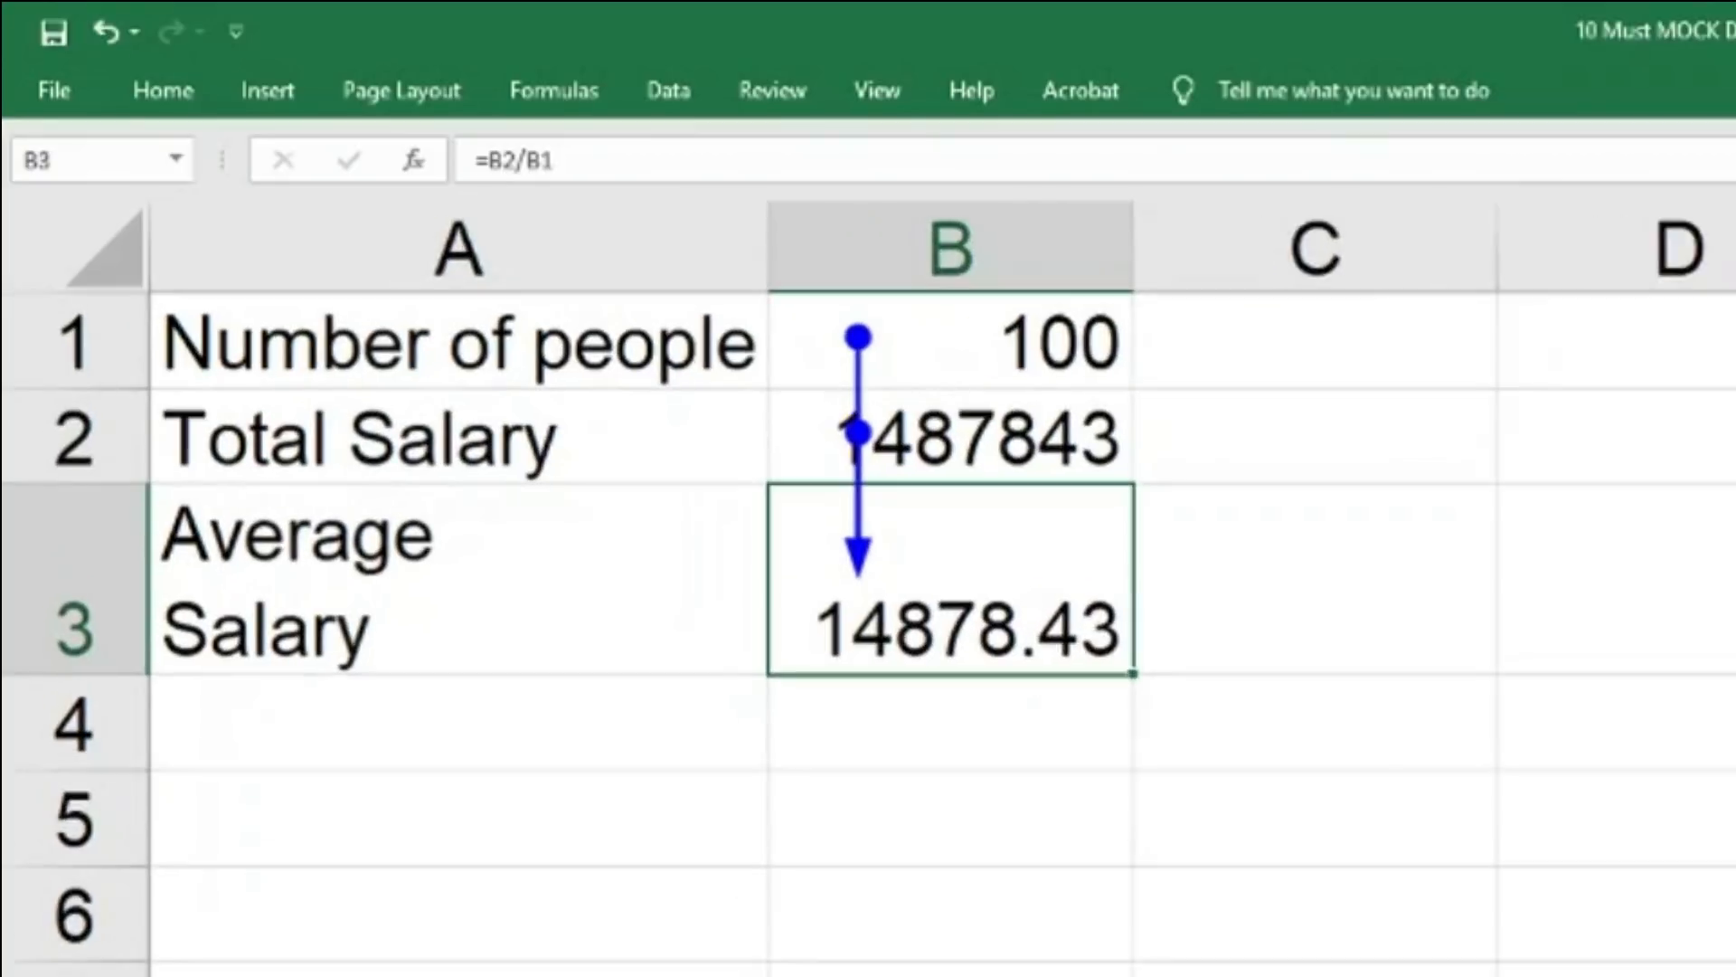
pyautogui.scroll(1, 868, 587)
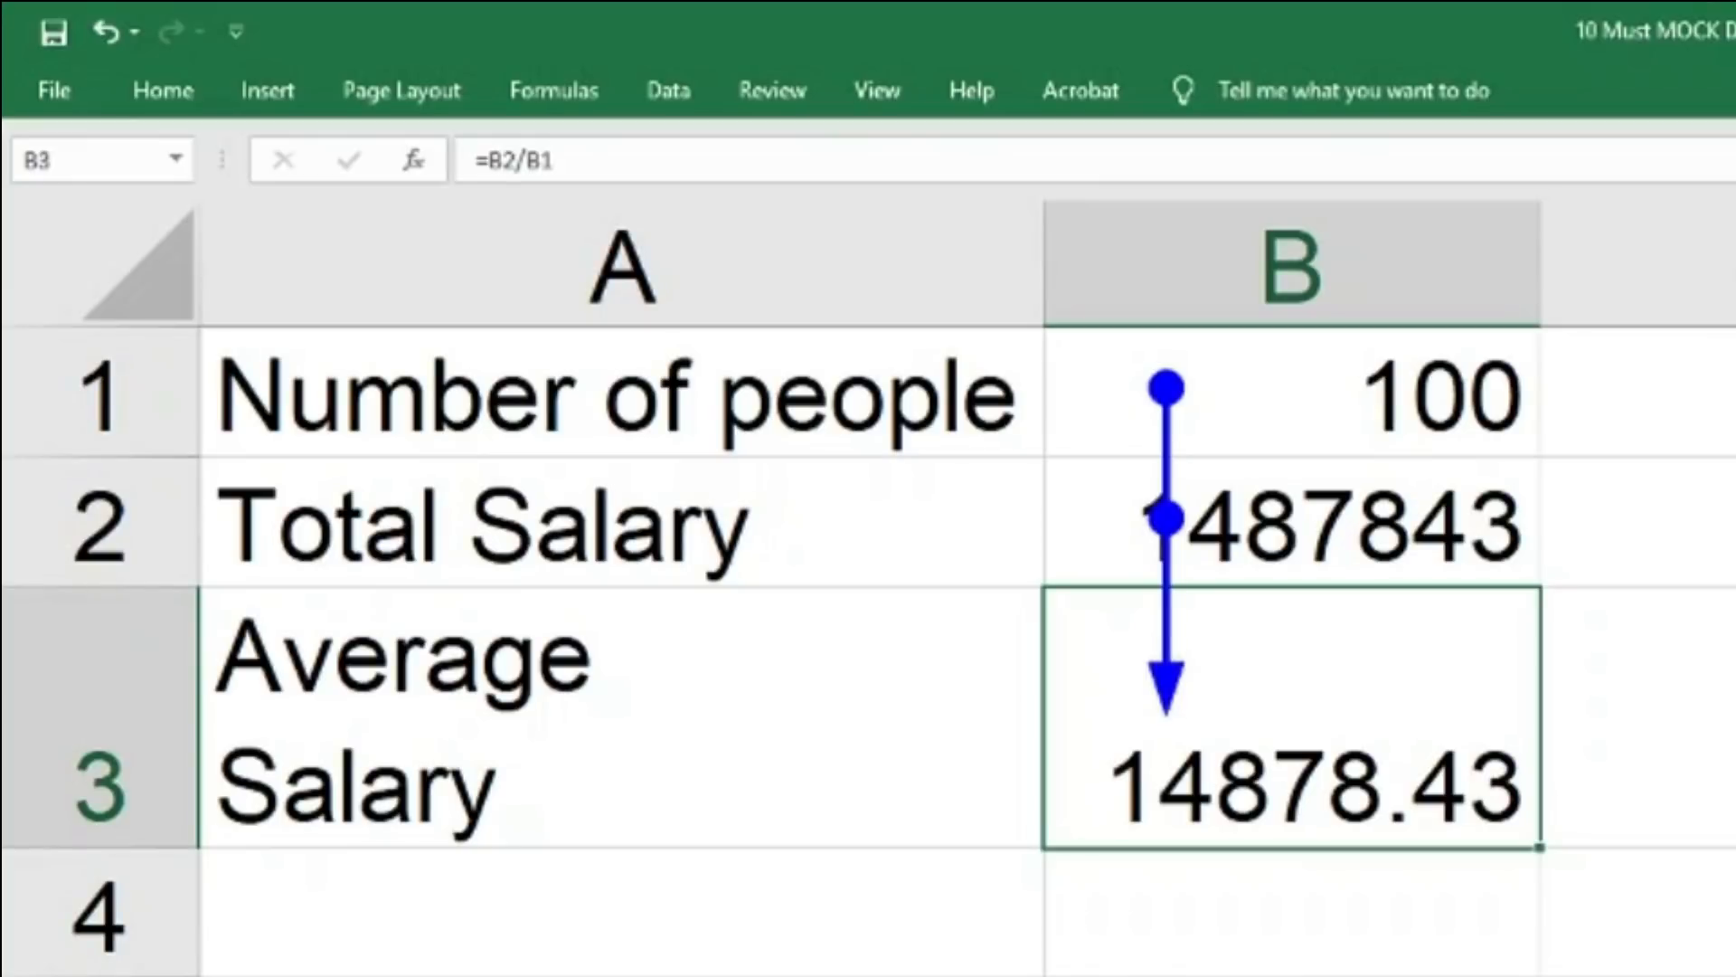
# Inspect the cell references in B3's formula, and clear all precedent arrows from the sheet
pyautogui.press('F2')
pyautogui.hotkey('alt', 't')
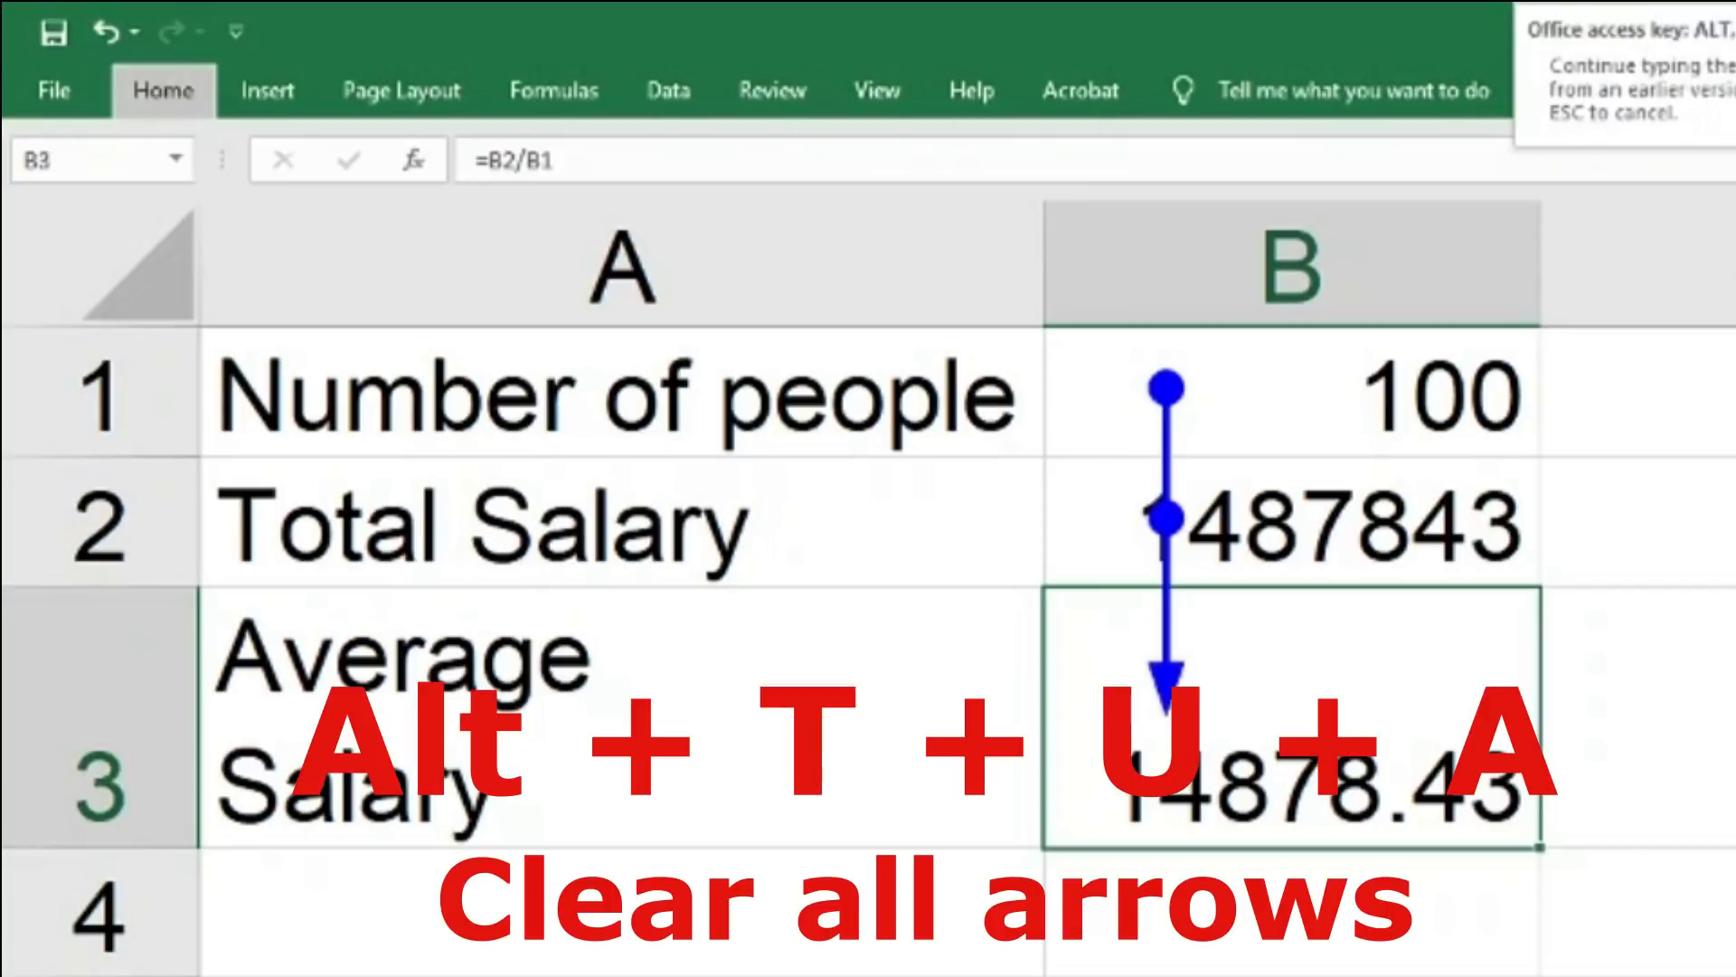
pyautogui.press('u')
pyautogui.press('a')
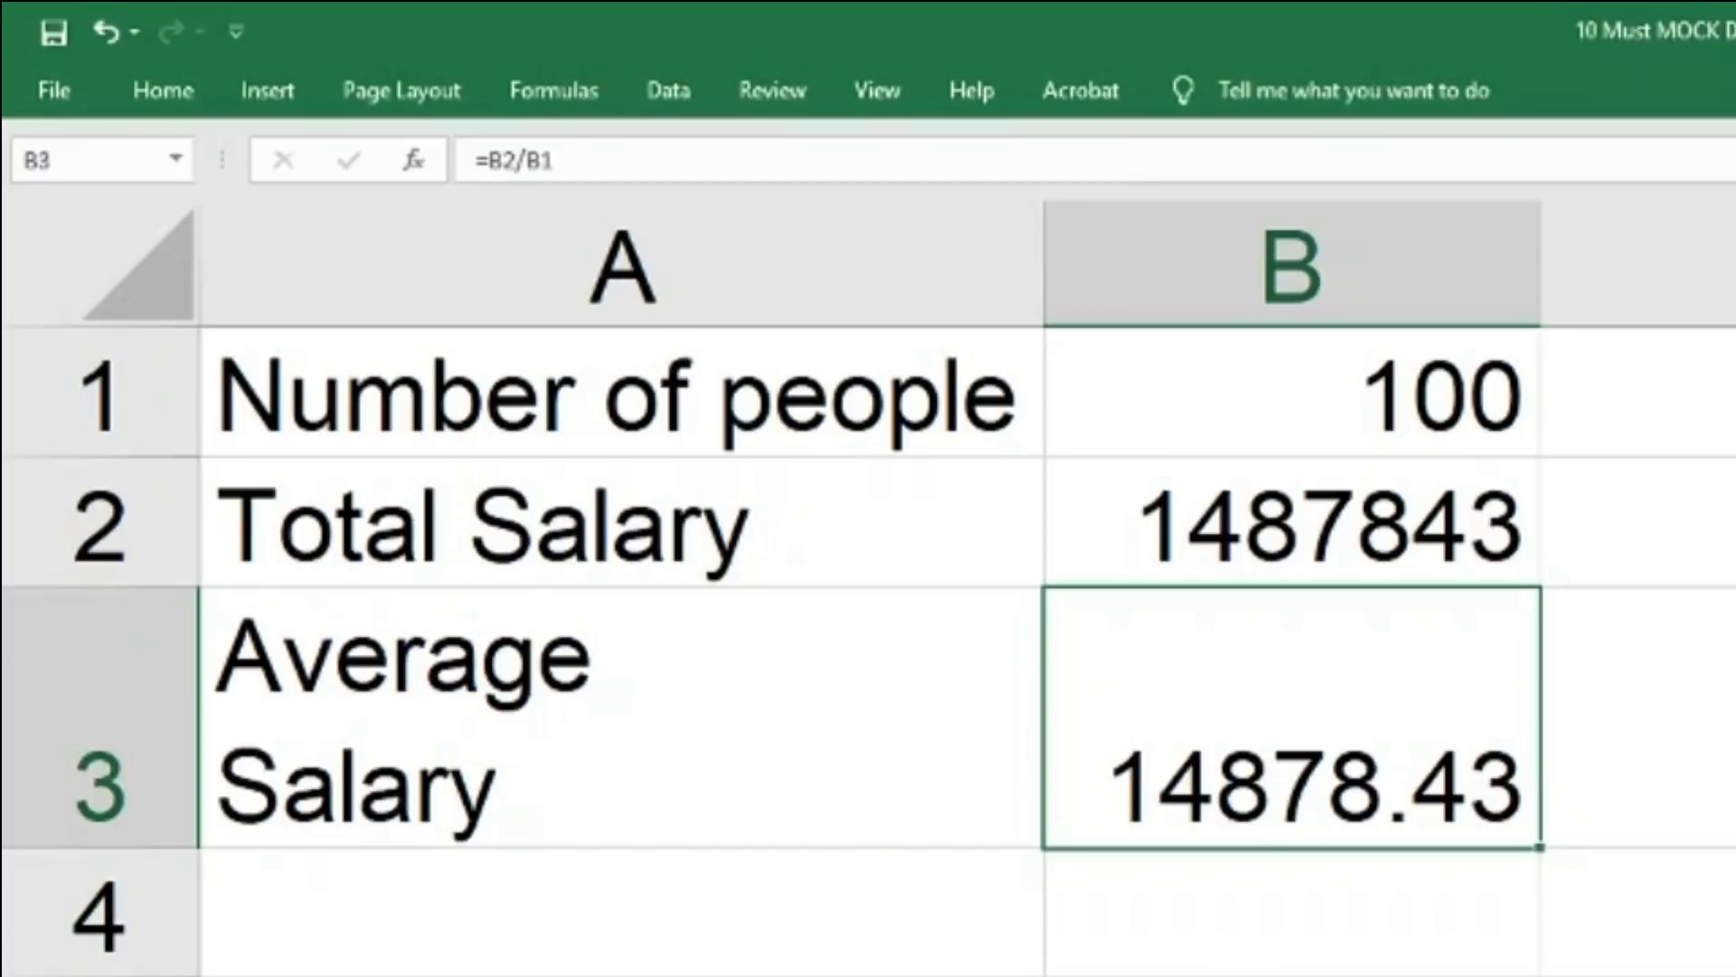
# Trace the dependents of the Number of people cell B1
pyautogui.click(1292, 524)
pyautogui.click(1291, 394)
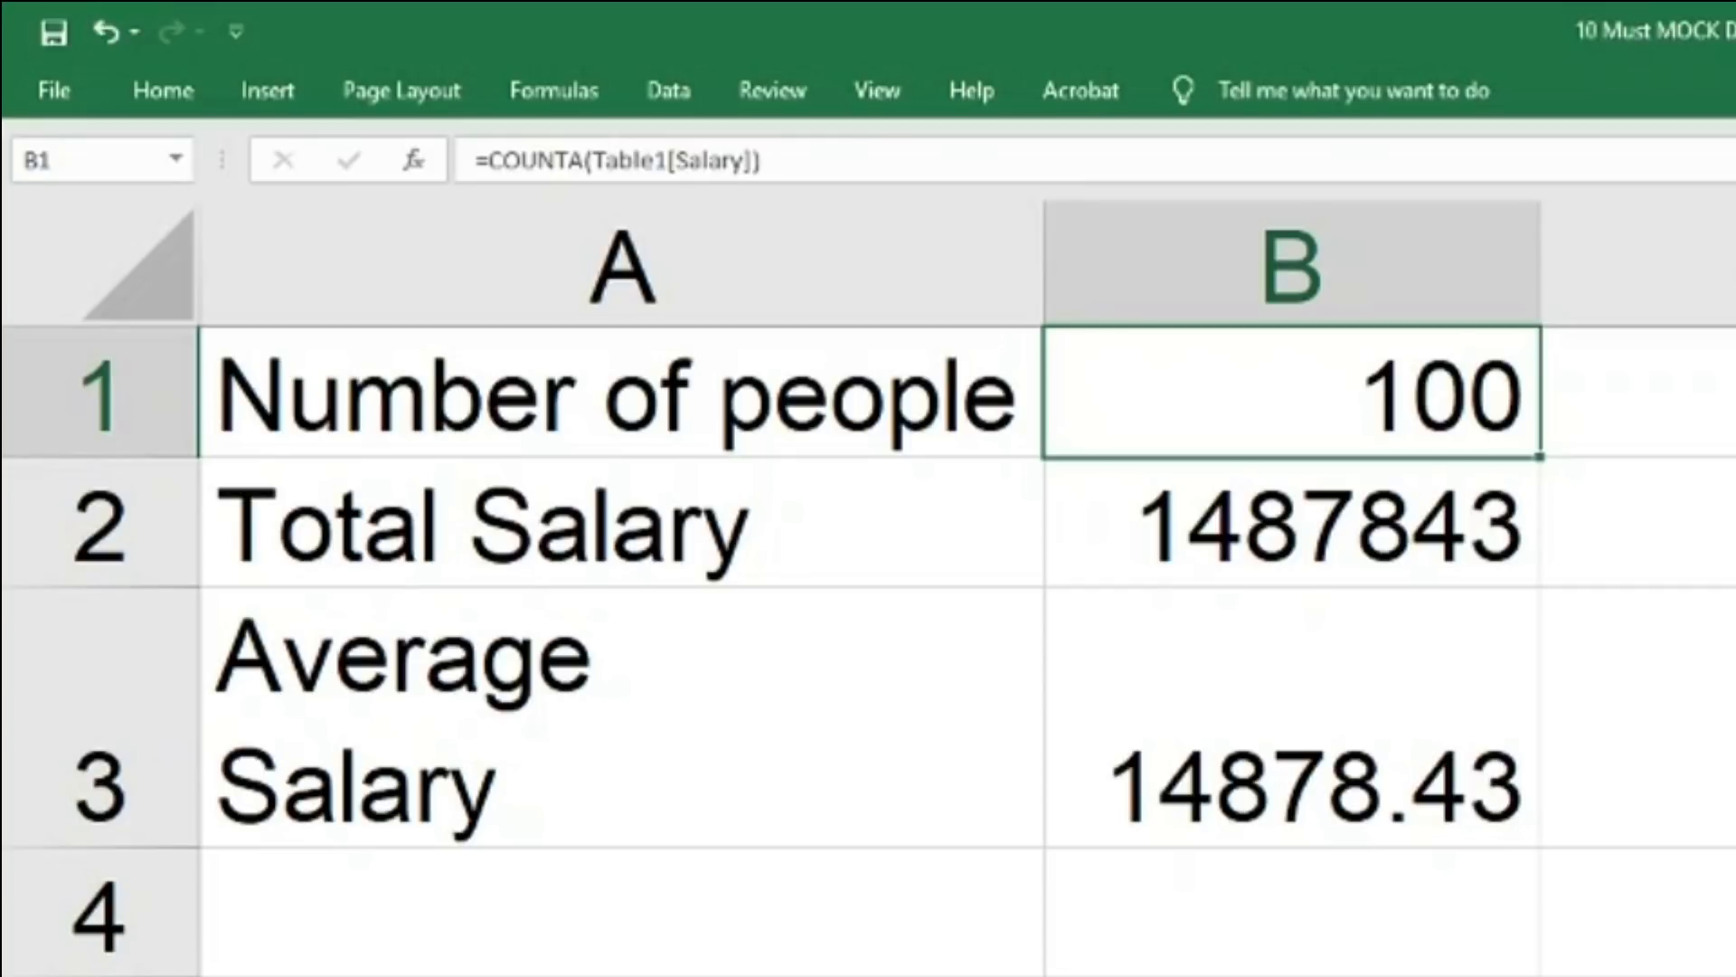
pyautogui.press('alt')
pyautogui.press('t')
pyautogui.press('u')
pyautogui.press('d')
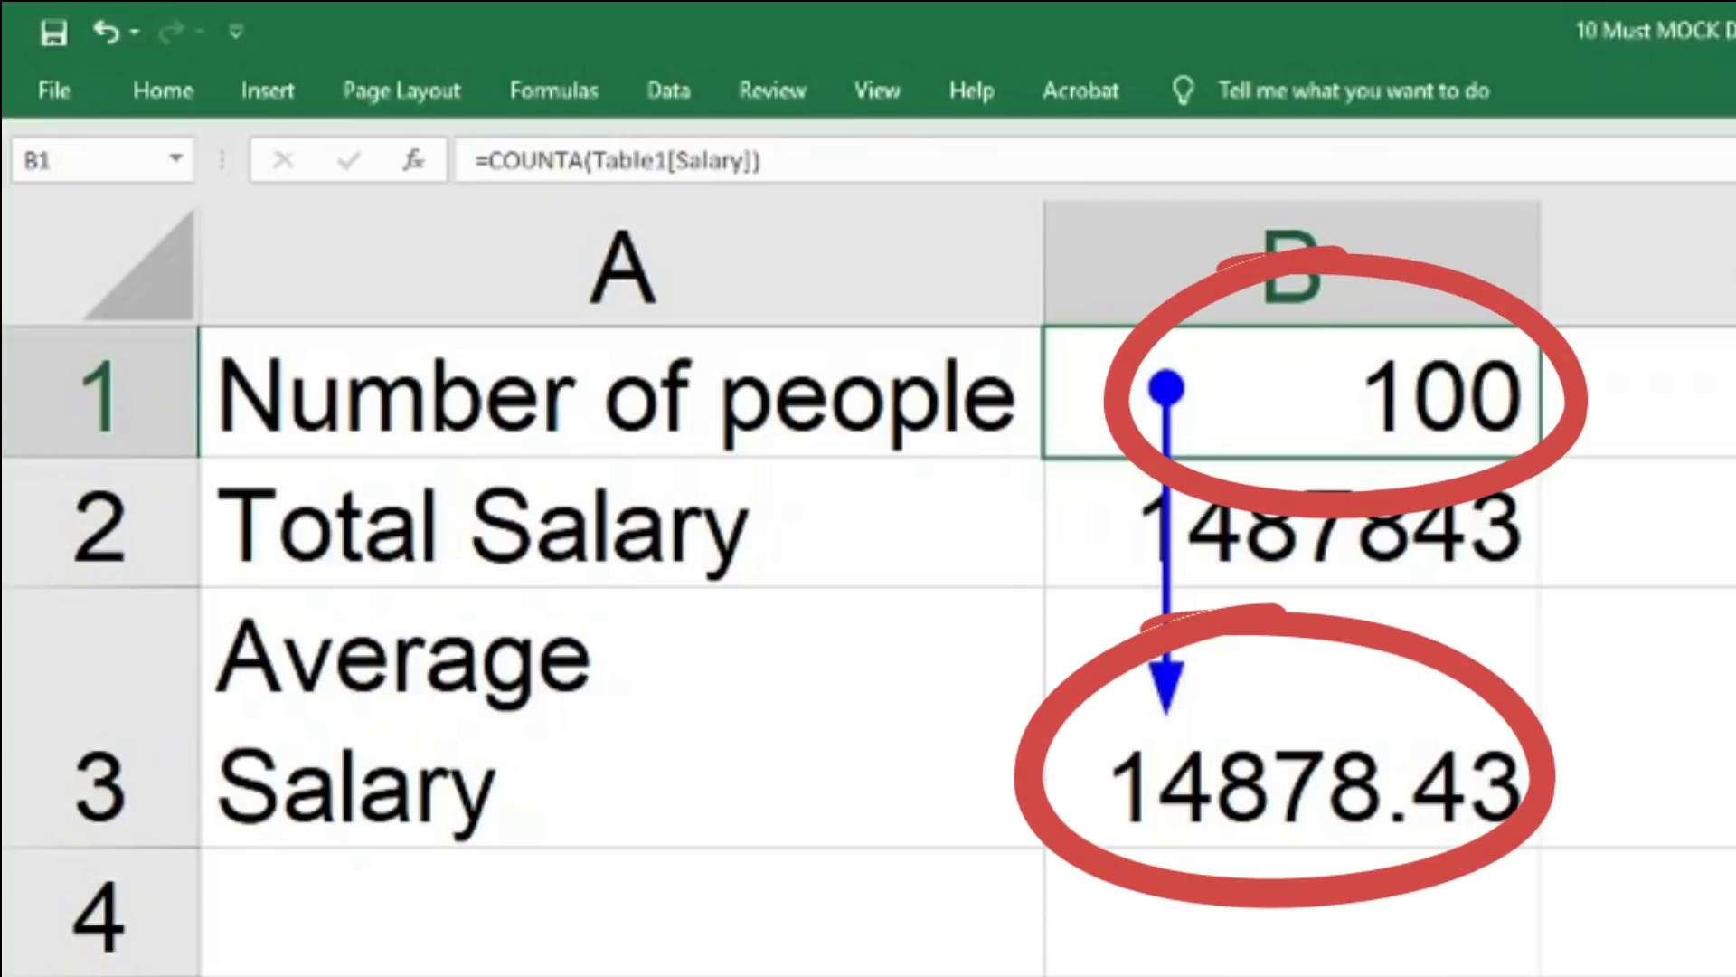
# Check how B1 is used in the Average Salary formula in B3, and clear all dependent arrows
pyautogui.click(1291, 717)
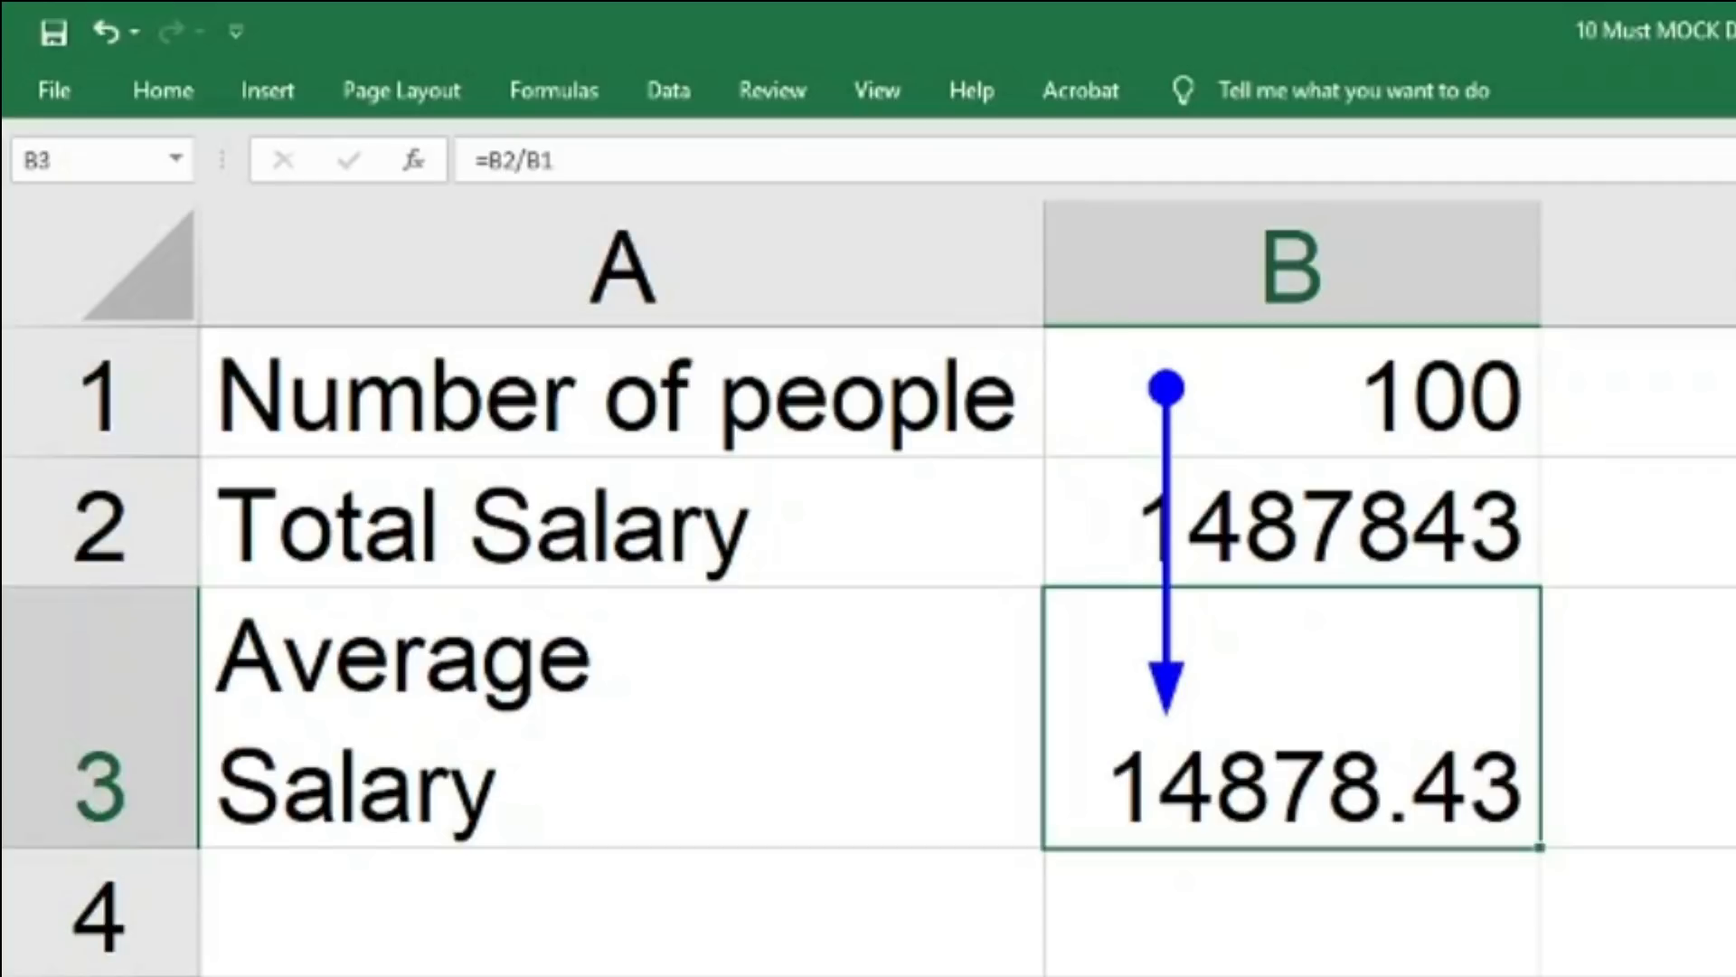
pyautogui.press('F2')
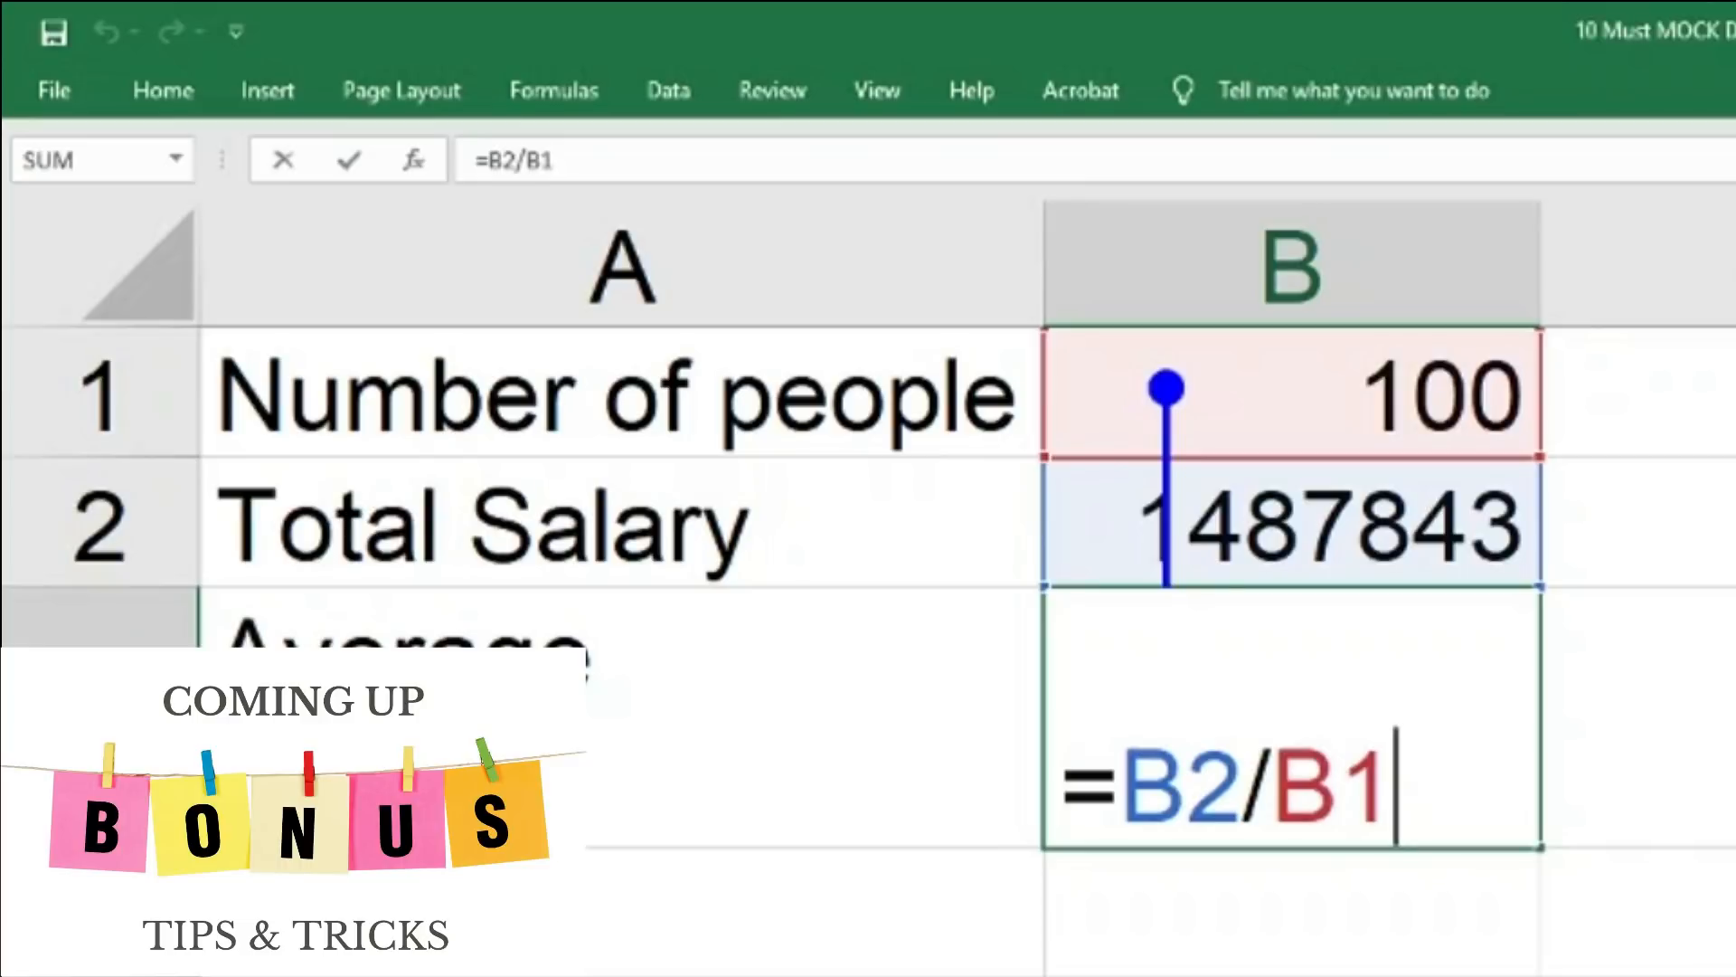
pyautogui.hotkey('ctrl', 'Return')
pyautogui.hotkey('alt', 't')
pyautogui.press('u')
pyautogui.press('a')
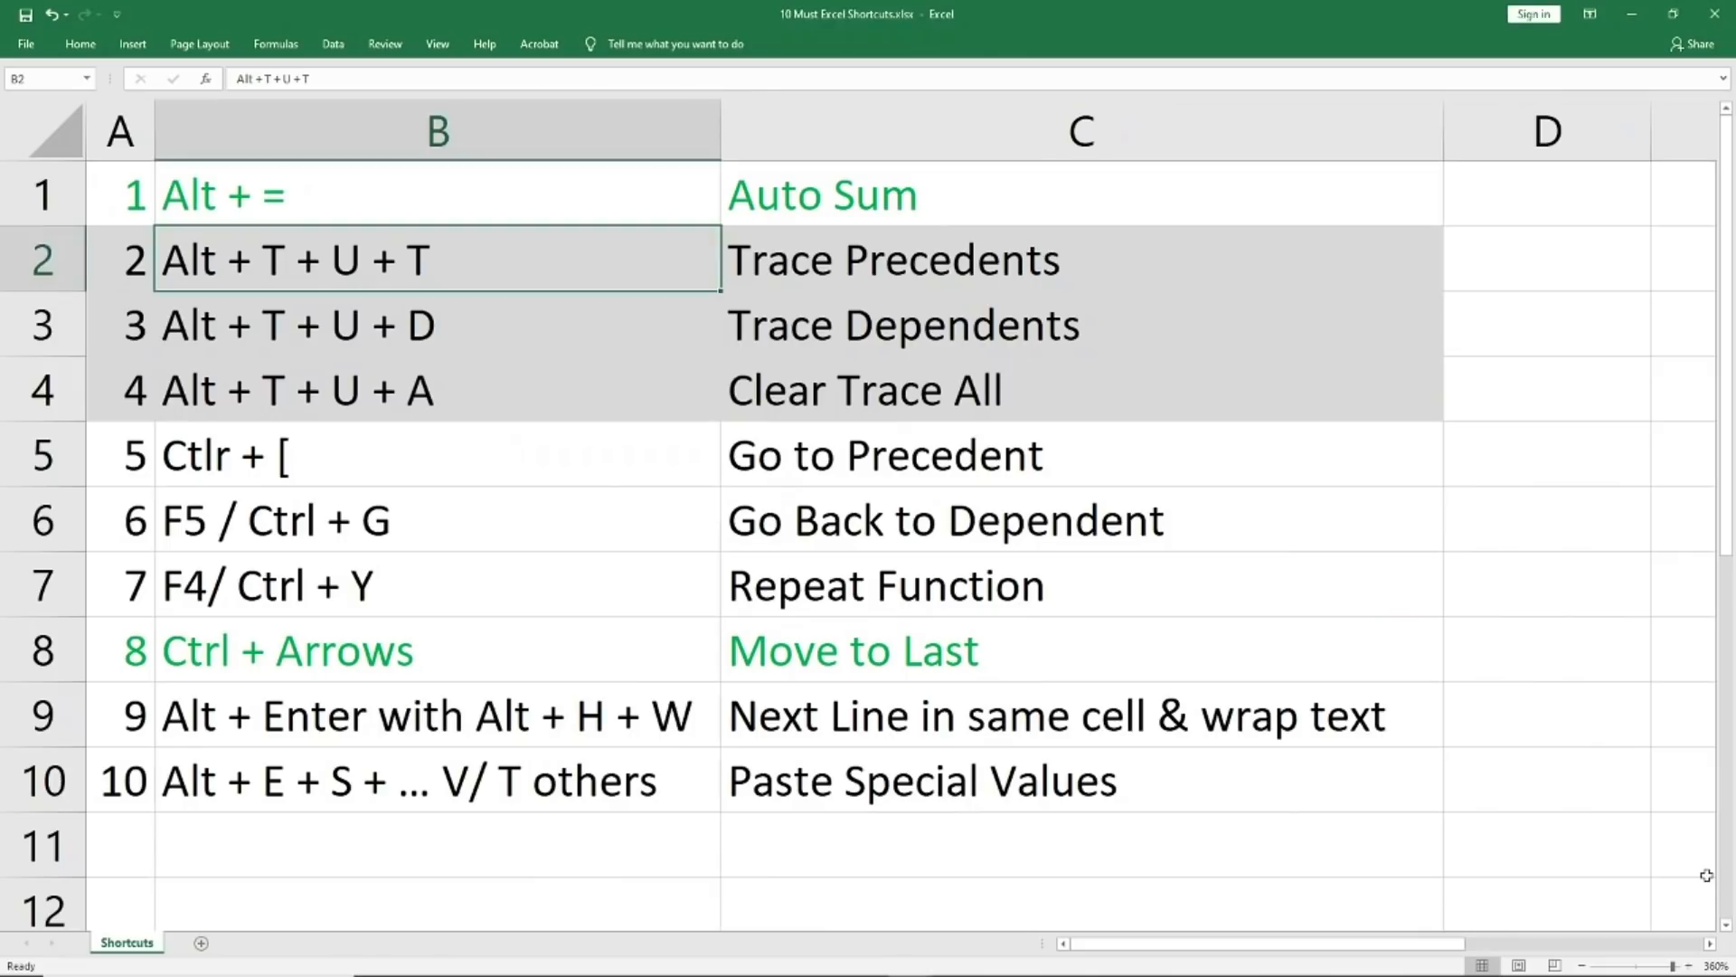
# In the shortcuts workbook, remove the grey fill from the three trace entries in A2:C4
pyautogui.press('Left')
pyautogui.hotkey('shift', 'Right')
pyautogui.hotkey('shift', 'Right')
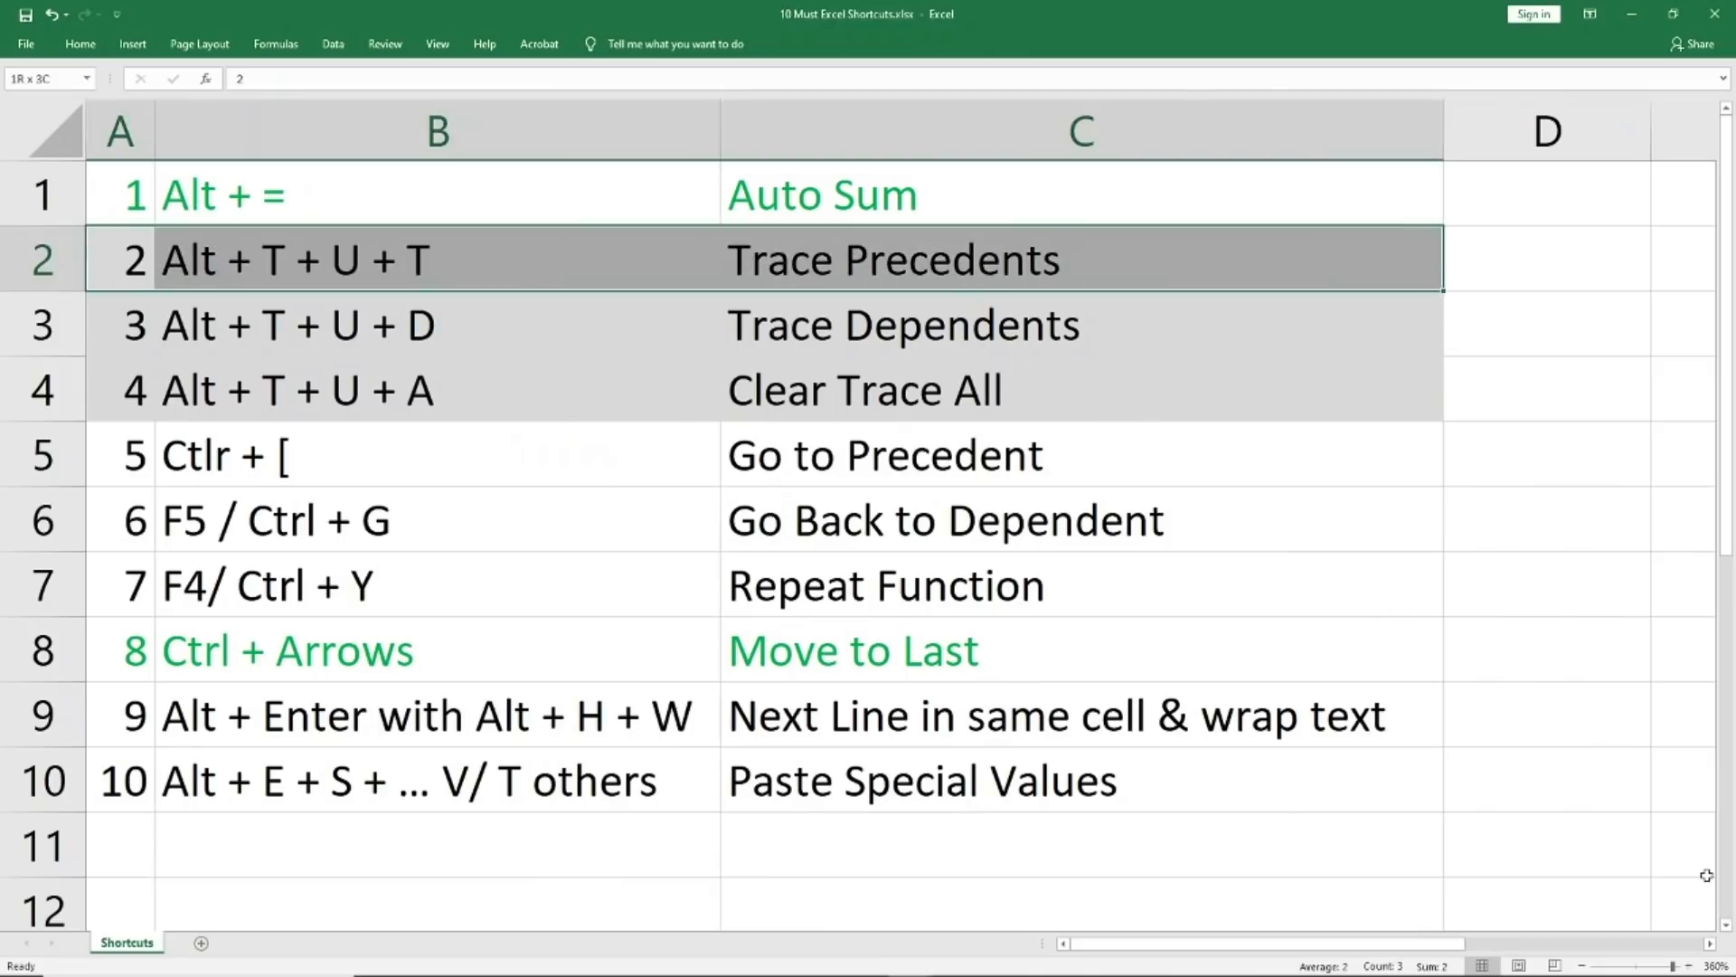
pyautogui.hotkey('shift', 'Down')
pyautogui.hotkey('shift', 'Down')
pyautogui.hotkey('alt', 'h')
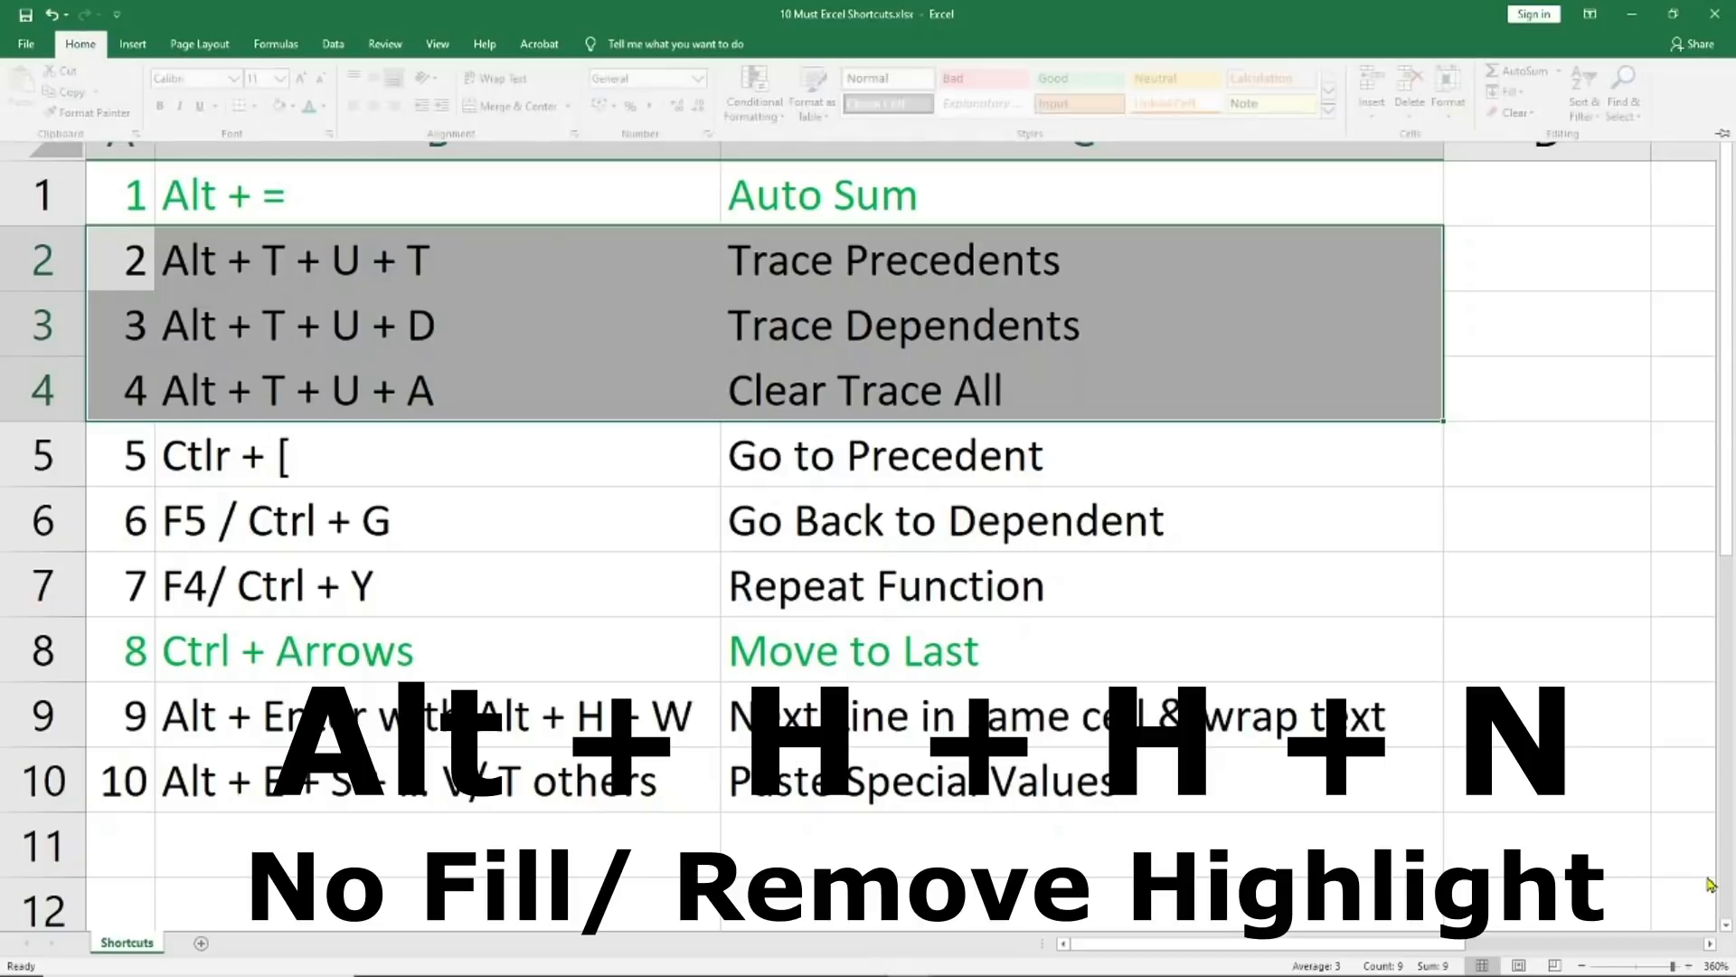
pyautogui.press('h')
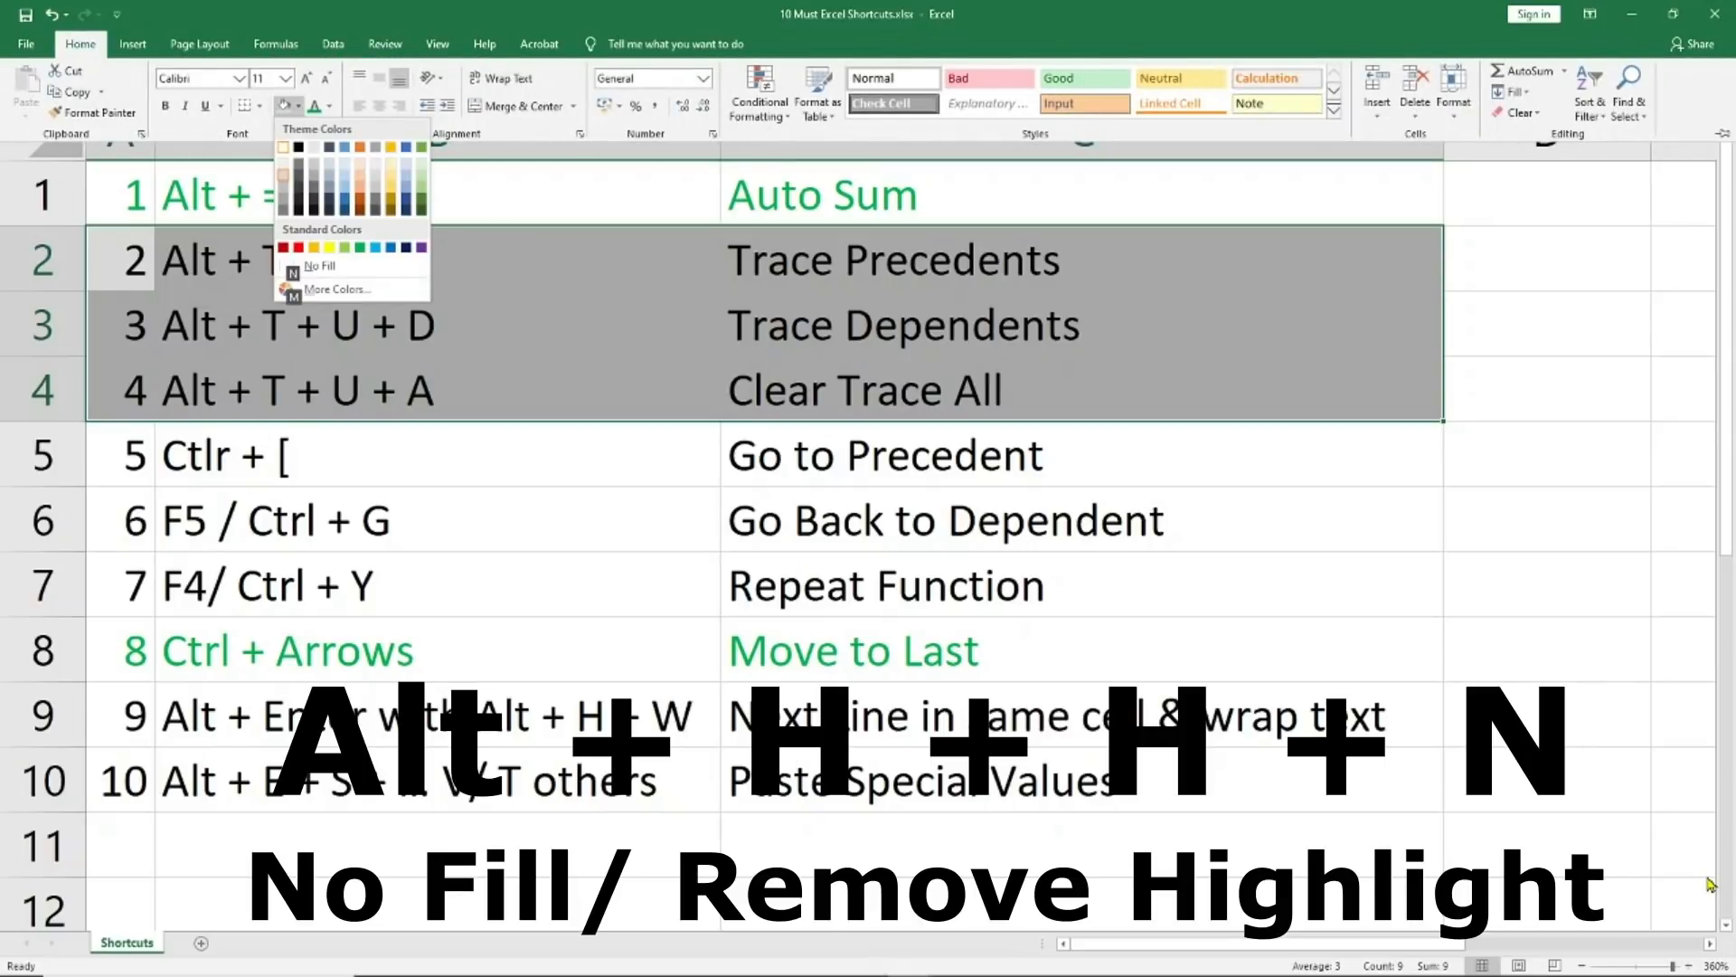
pyautogui.press('n')
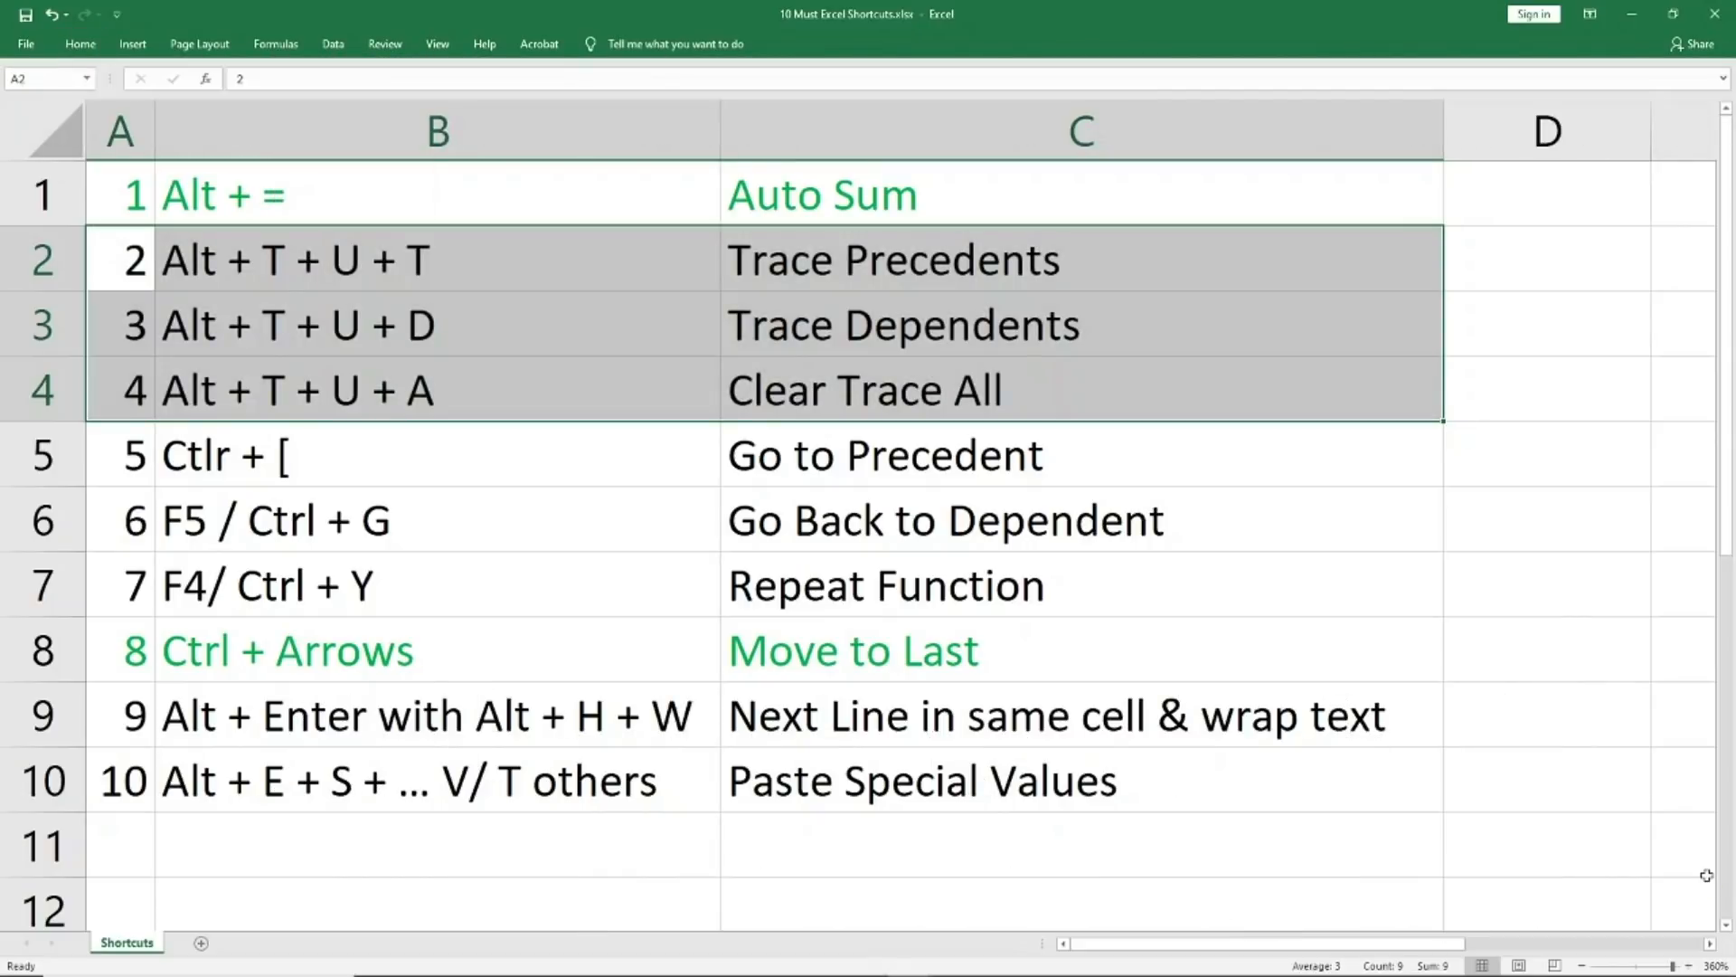
# Set the font colour of the trace entries in A2:C4 to standard green and move to A5
pyautogui.hotkey('alt', 'h')
pyautogui.press('f')
pyautogui.press('c')
pyautogui.press('Up')
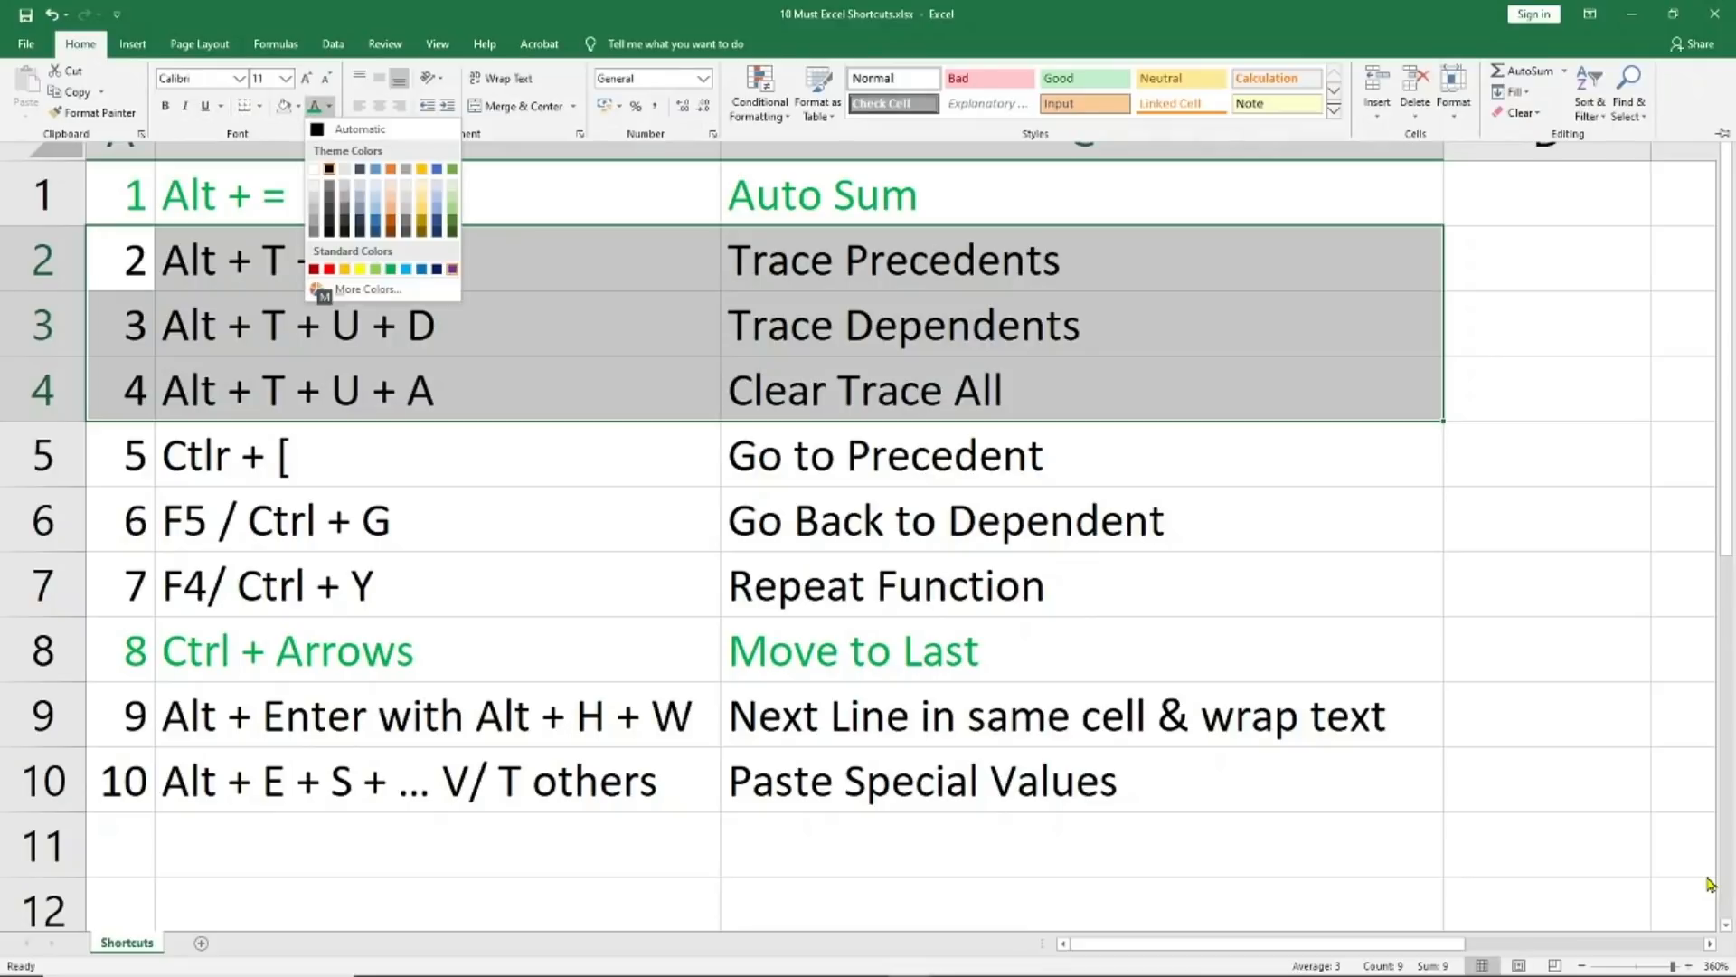
pyautogui.press('Left')
pyautogui.press('Left')
pyautogui.press('Left')
pyautogui.press('Left')
pyautogui.press('Return')
pyautogui.press('Down')
pyautogui.press('Down')
pyautogui.press('Down')
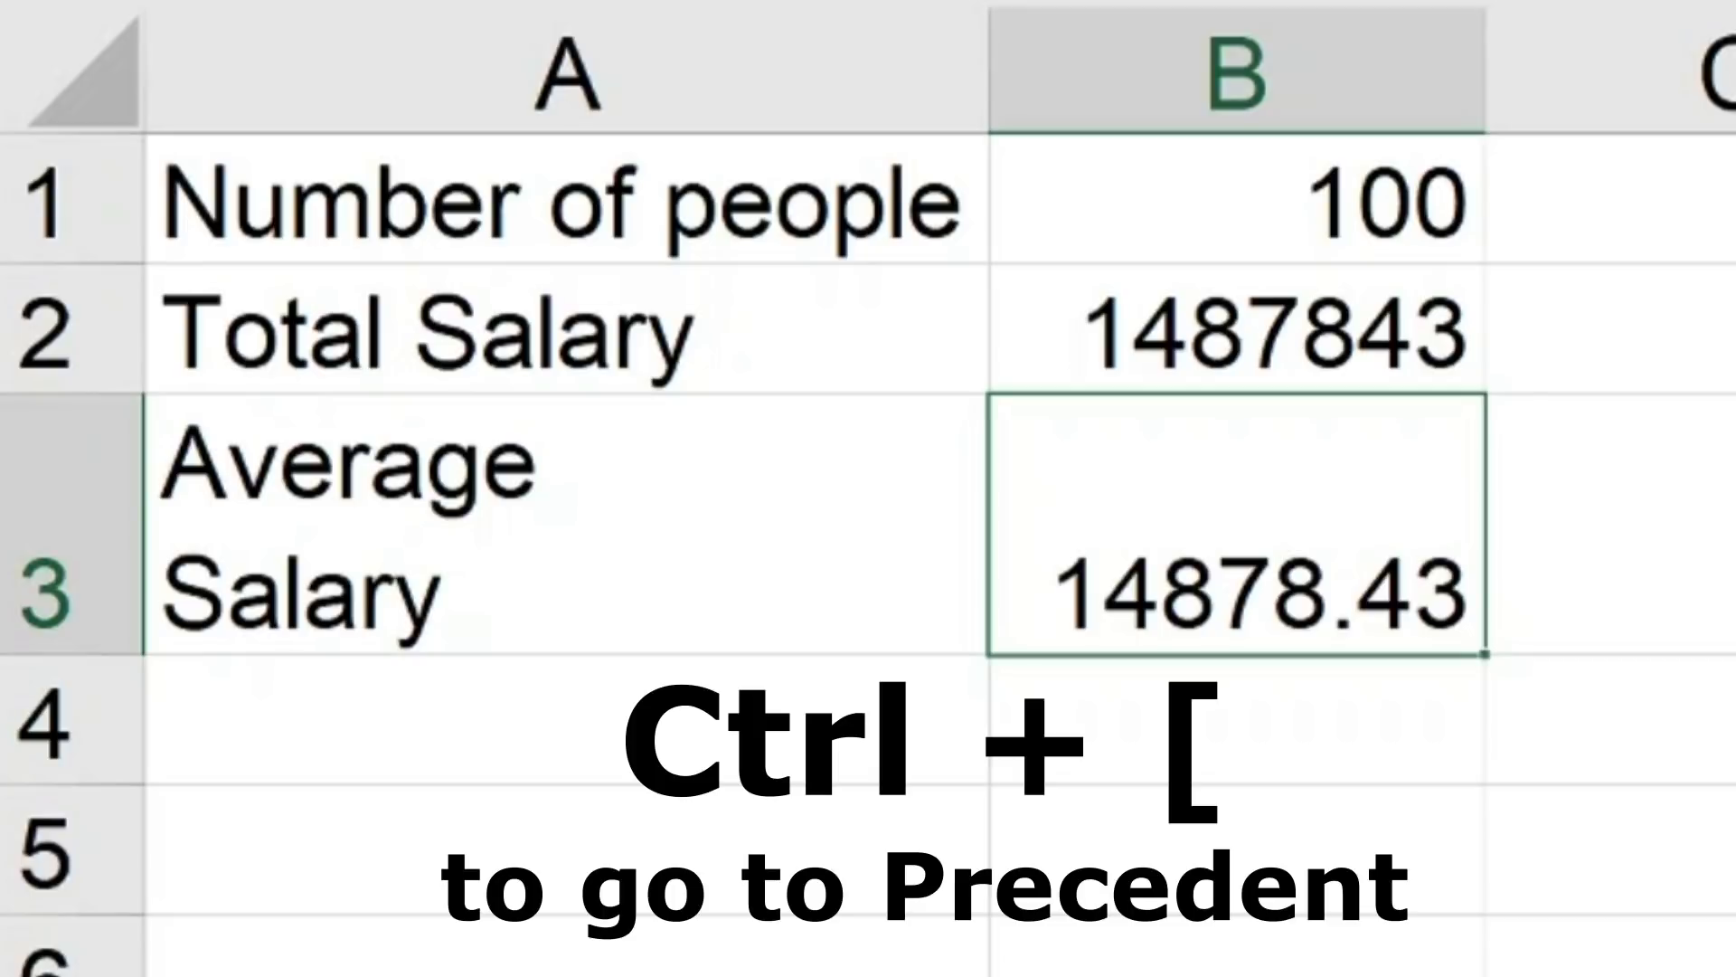
# In the mock data workbook, jump from B3 to its precedent cells, and from B1 to its Salary precedents on the data sheet
pyautogui.hotkey('ctrl', '[')
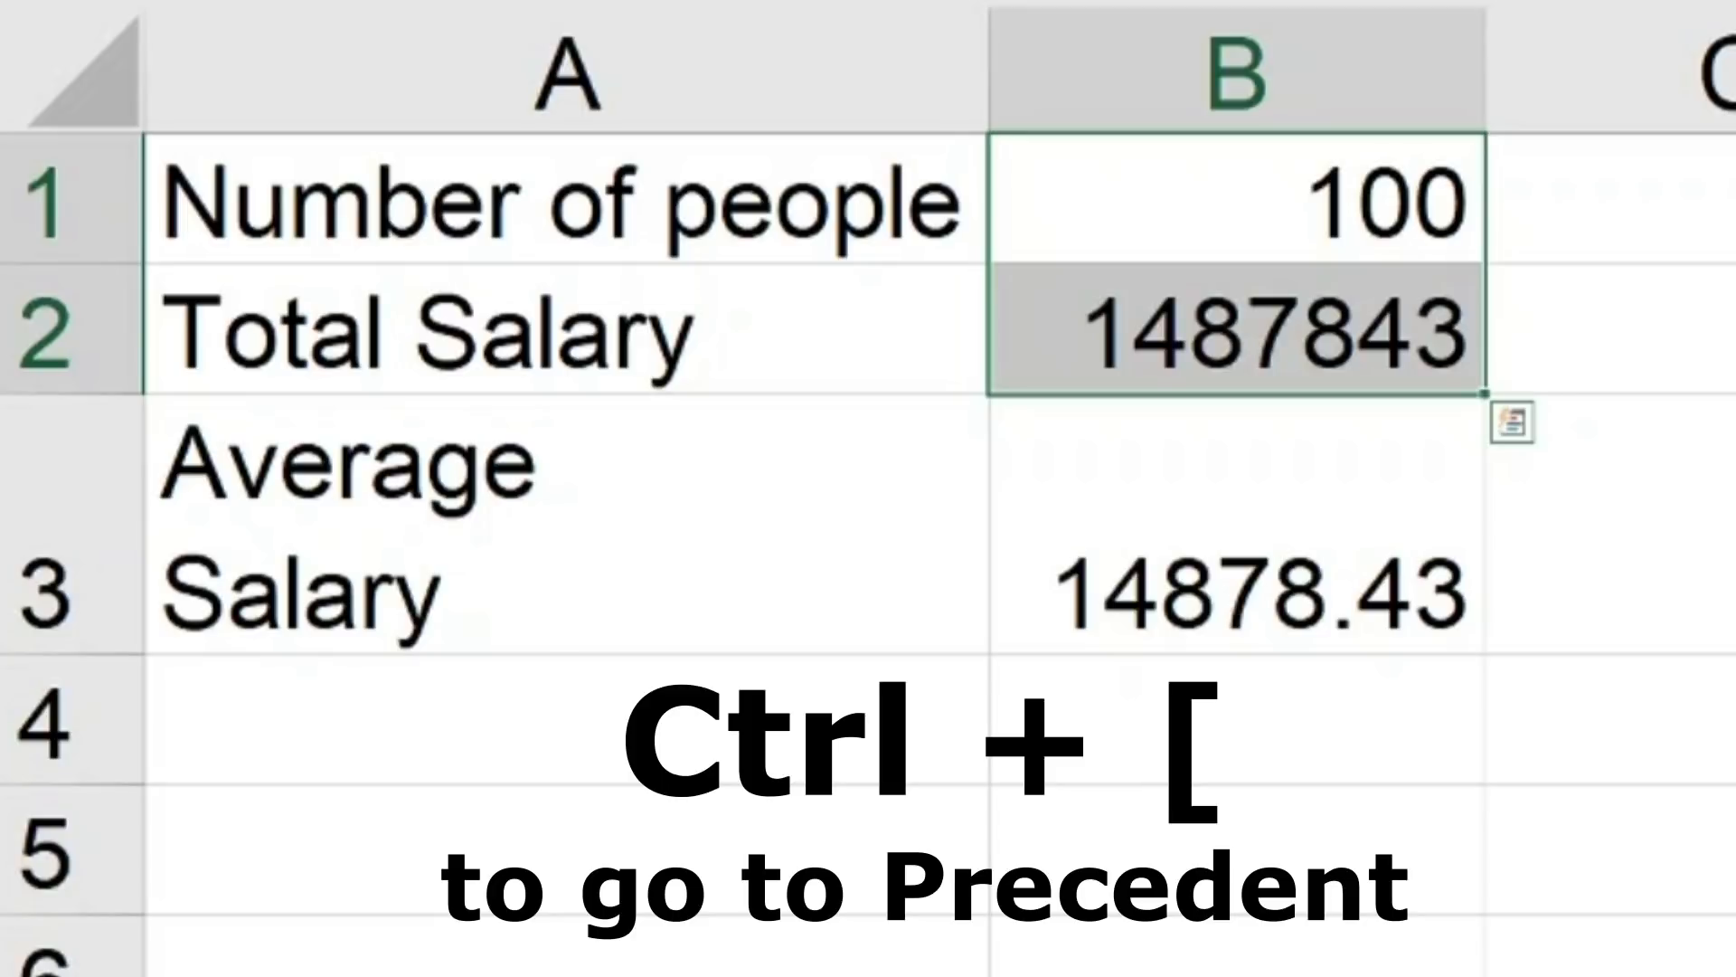
pyautogui.click(1237, 199)
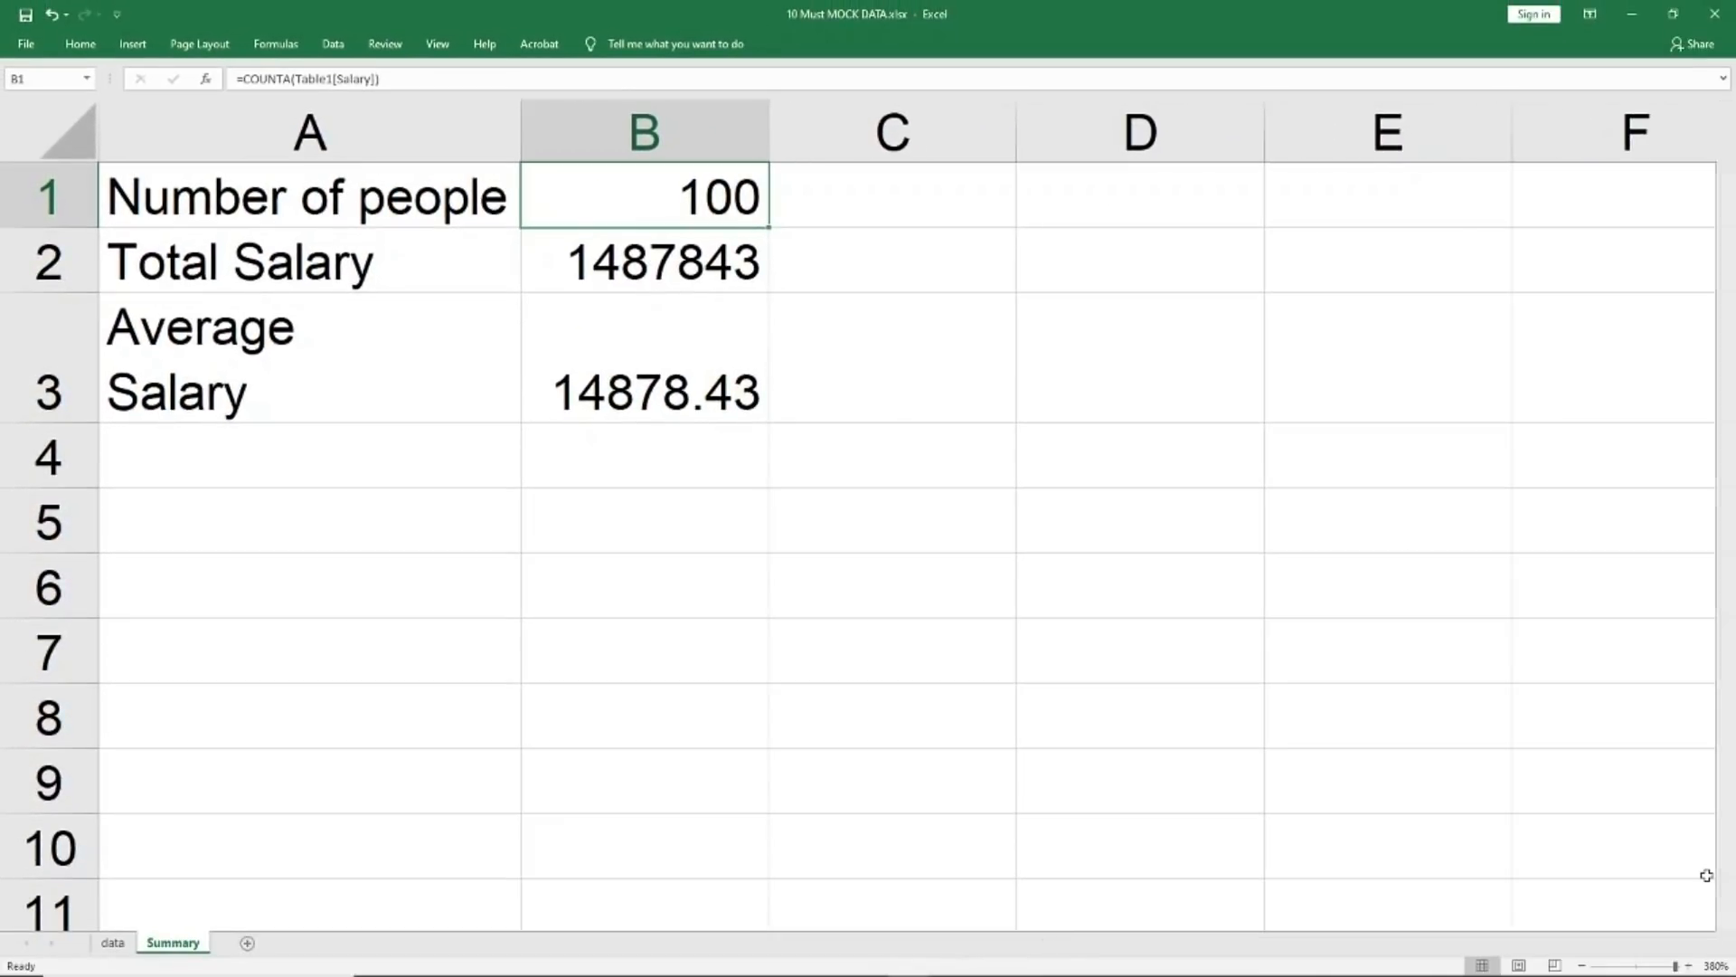
pyautogui.hotkey('ctrl', '[')
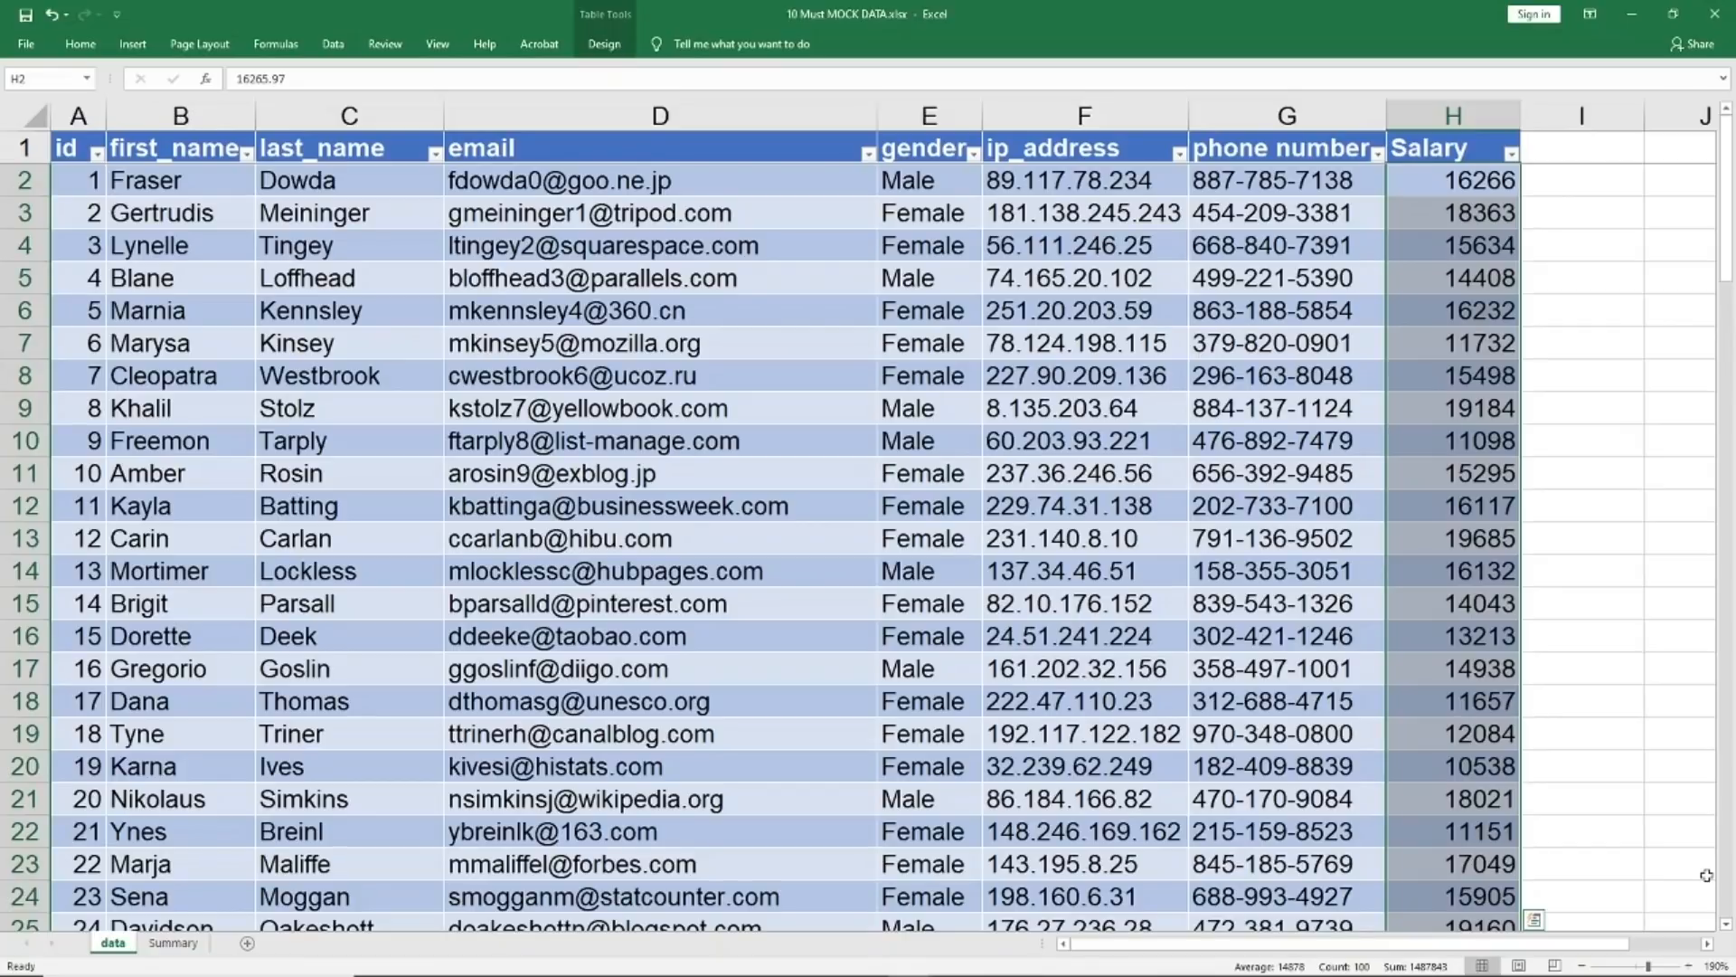
# Return to Summary B1 with Go To, then repeat the jump to its Salary precedents and back
pyautogui.press('F5')
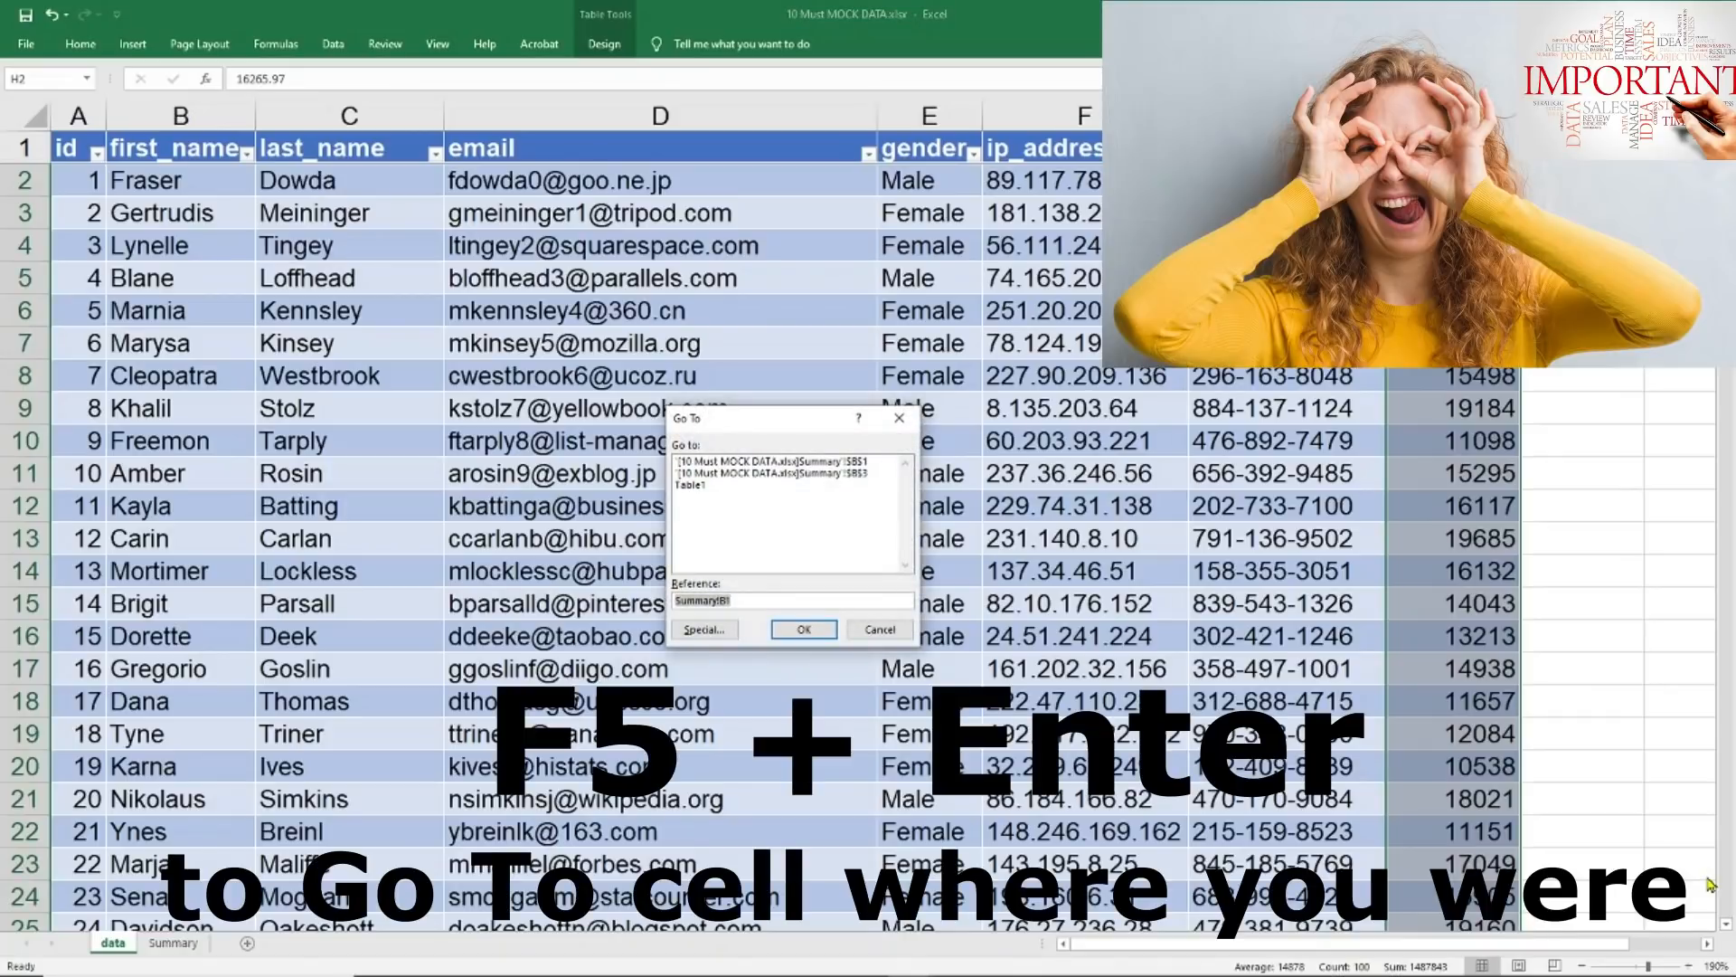
pyautogui.press('Return')
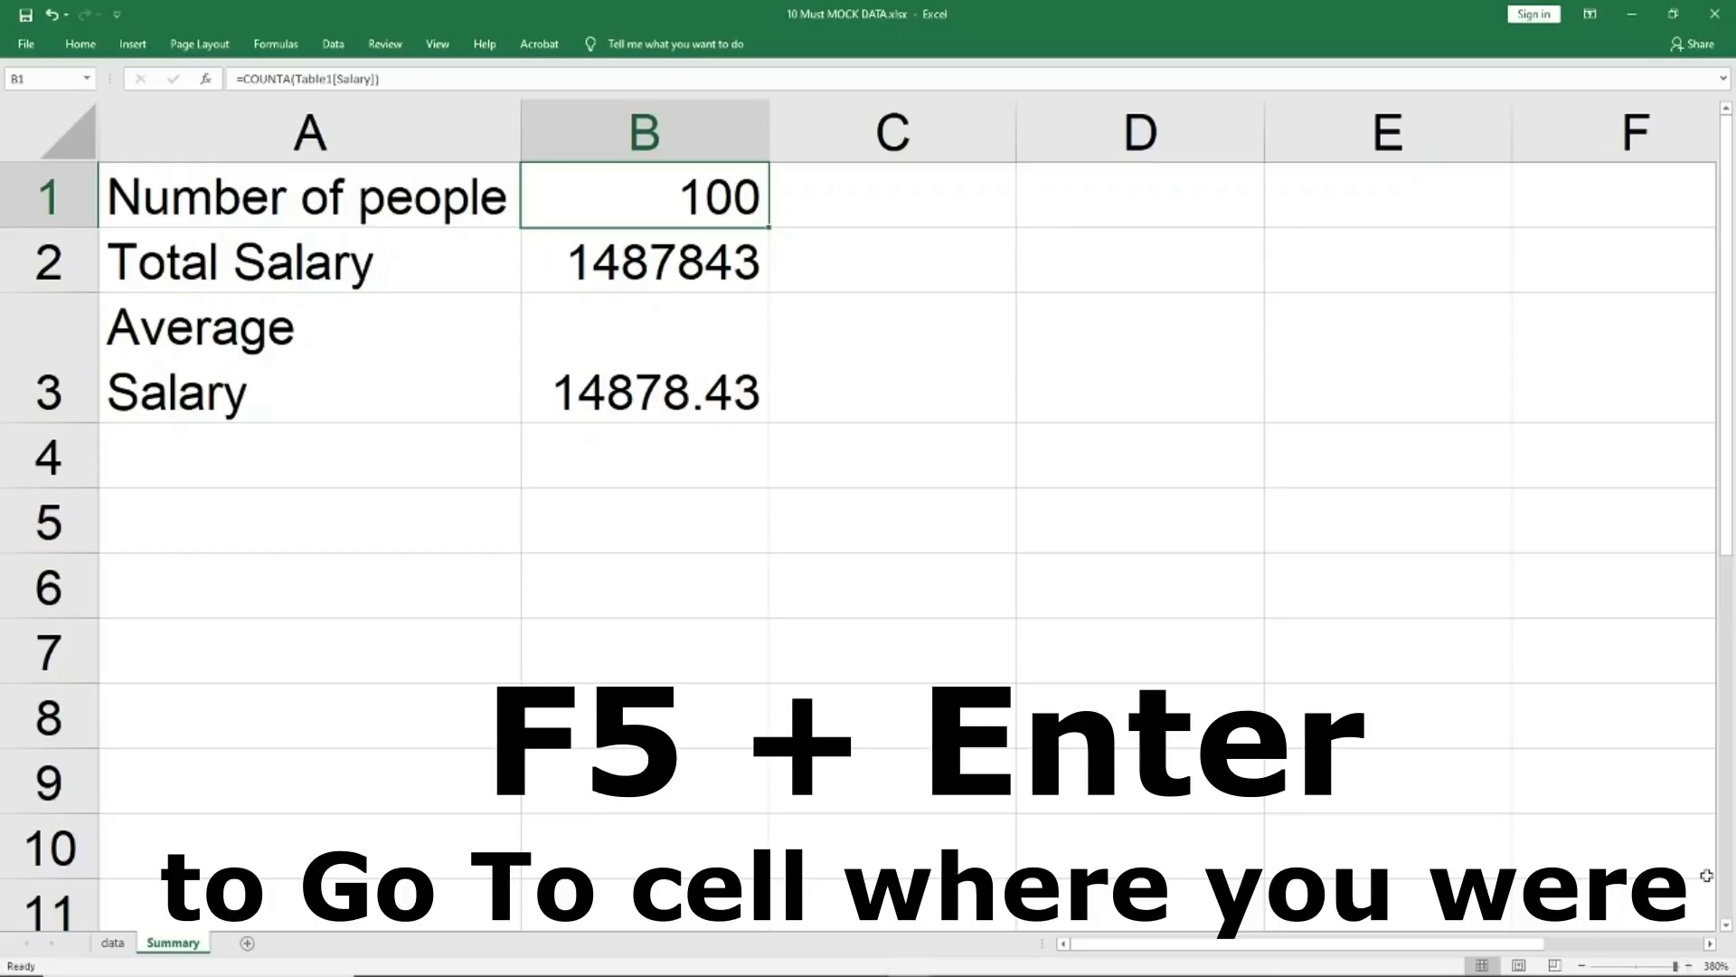
pyautogui.hotkey('ctrl', '[')
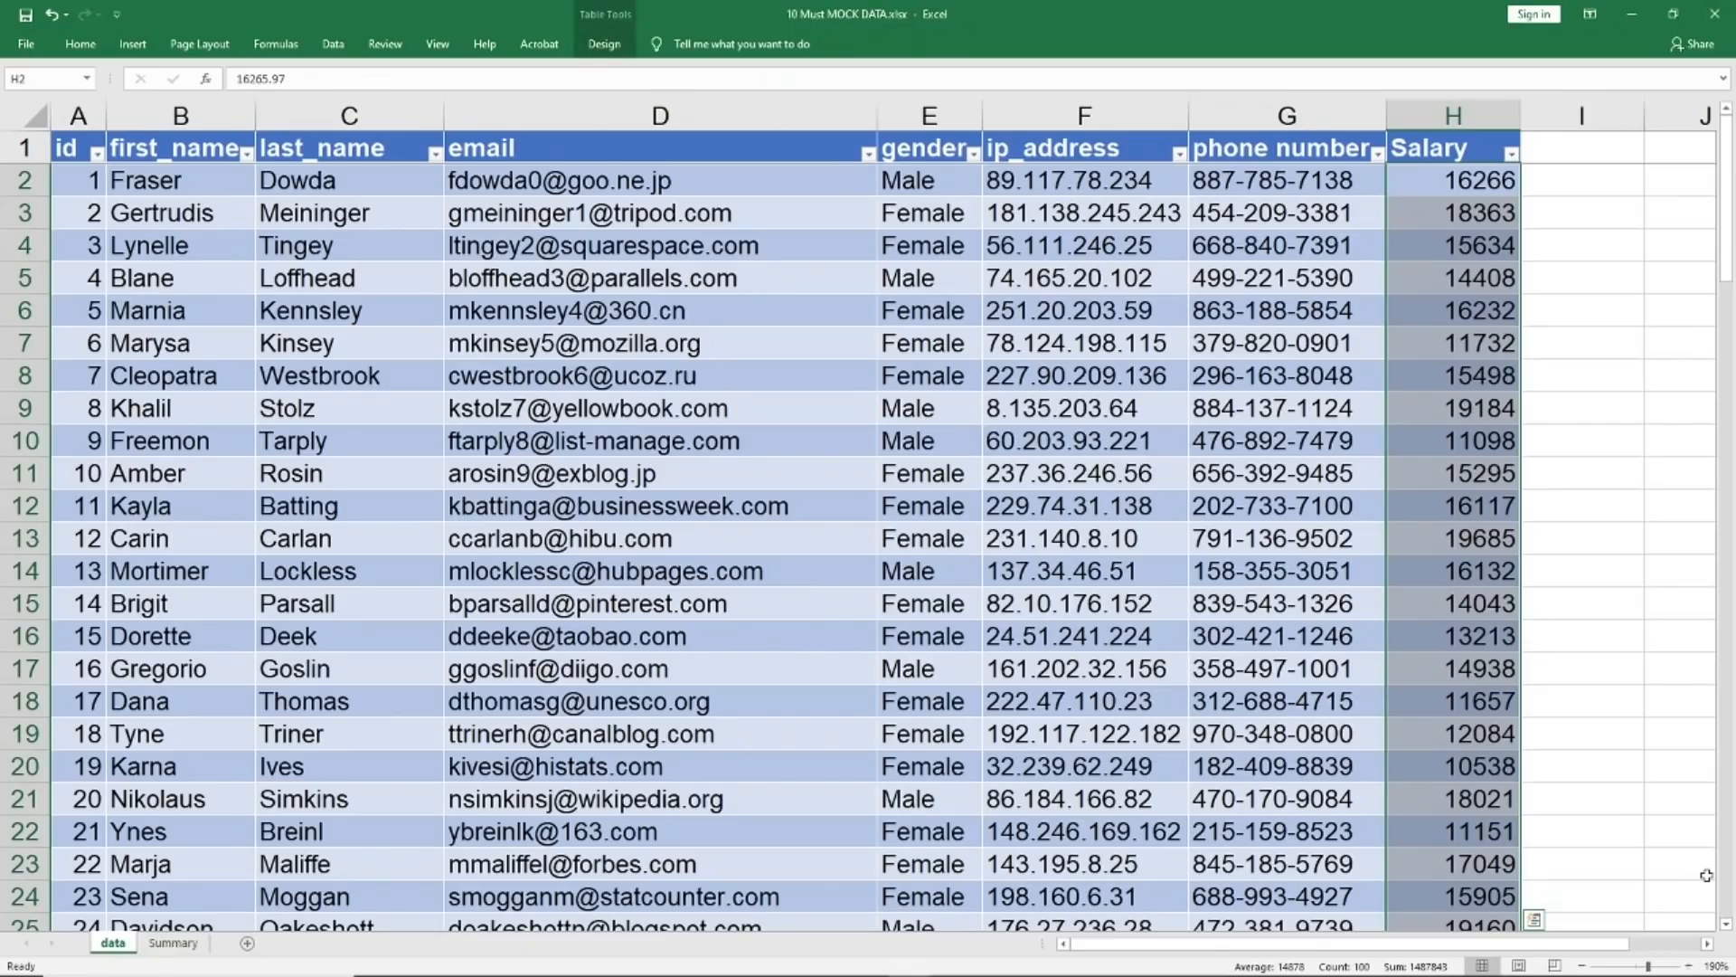
pyautogui.hotkey('ctrl', 'g')
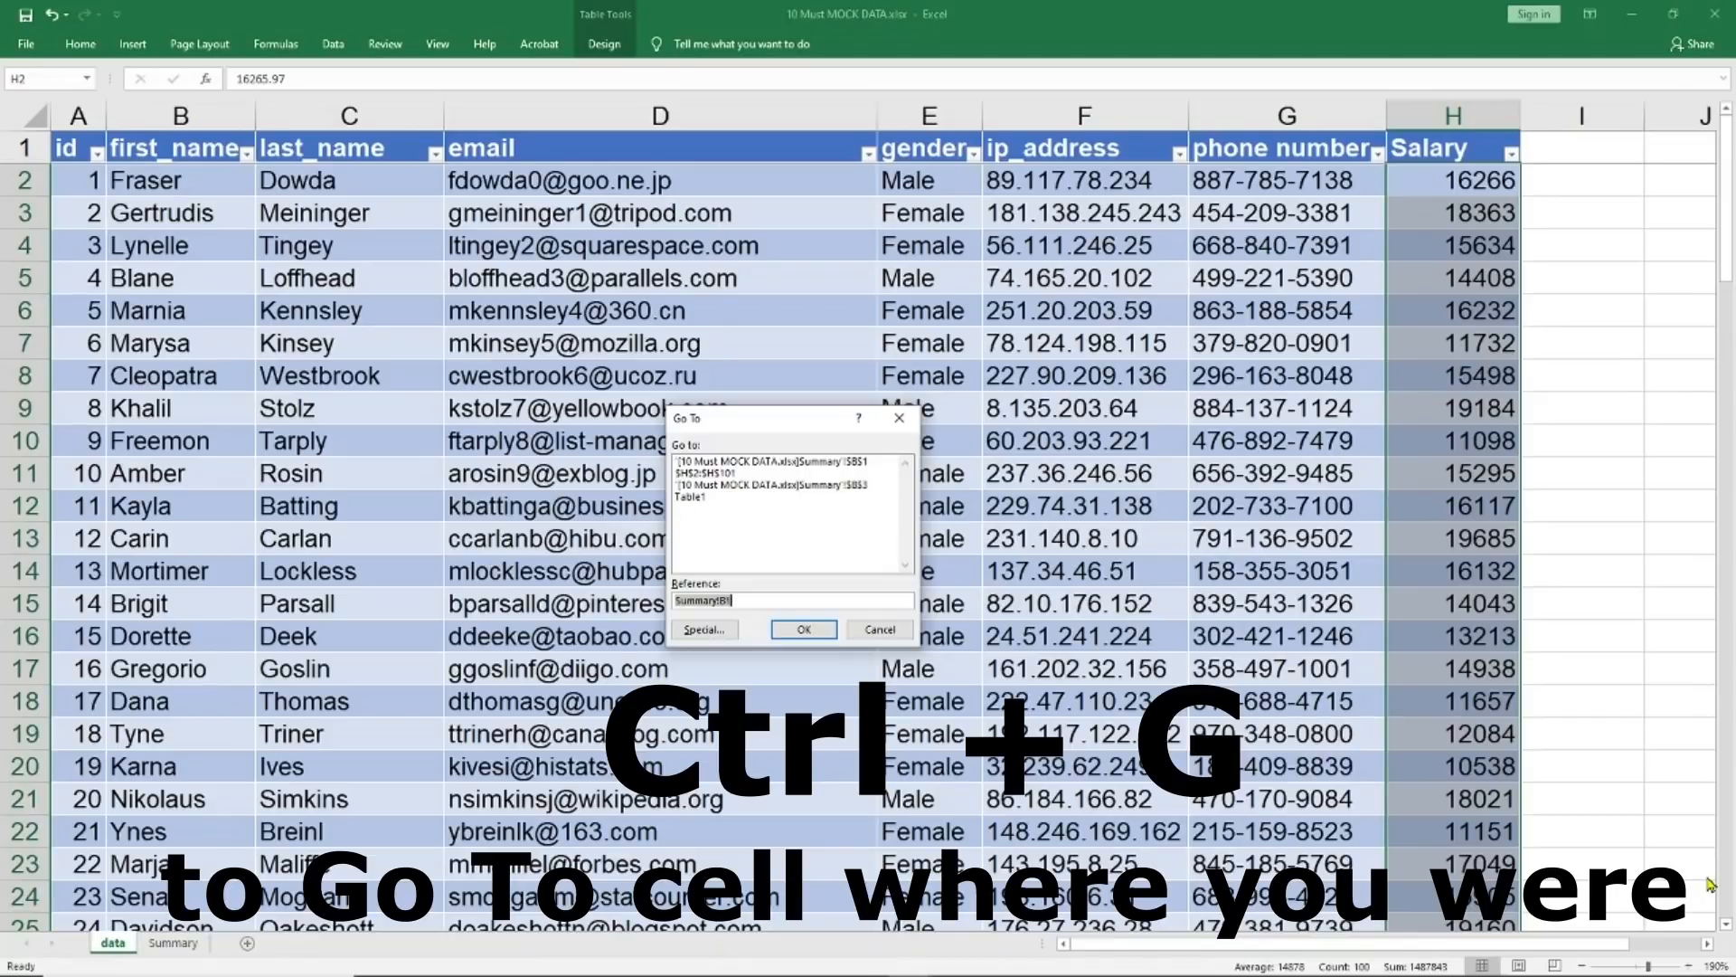
pyautogui.press('Return')
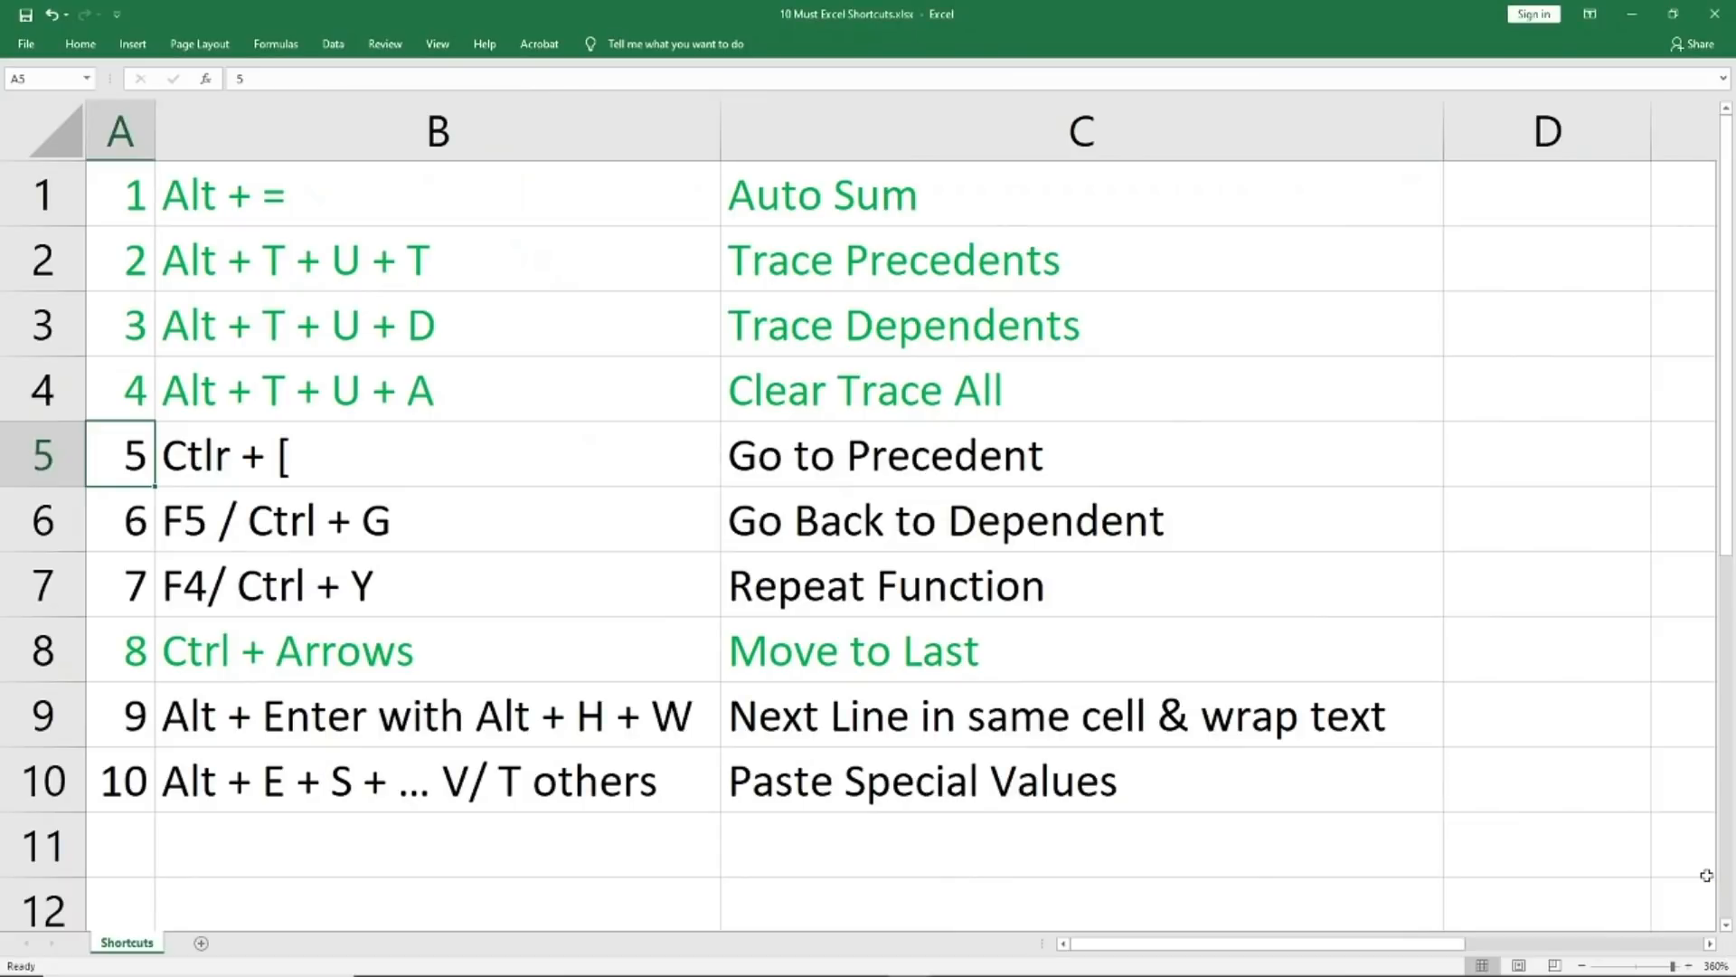
# In the shortcuts workbook, set the font colour of the Go to Precedent and Go Back to Dependent entries in A5:C6 to standard green
pyautogui.hotkey('ctrl', 'shift', 'Right')
pyautogui.hotkey('shift', 'Down')
pyautogui.hotkey('ctrl', '[')
pyautogui.press('Return')
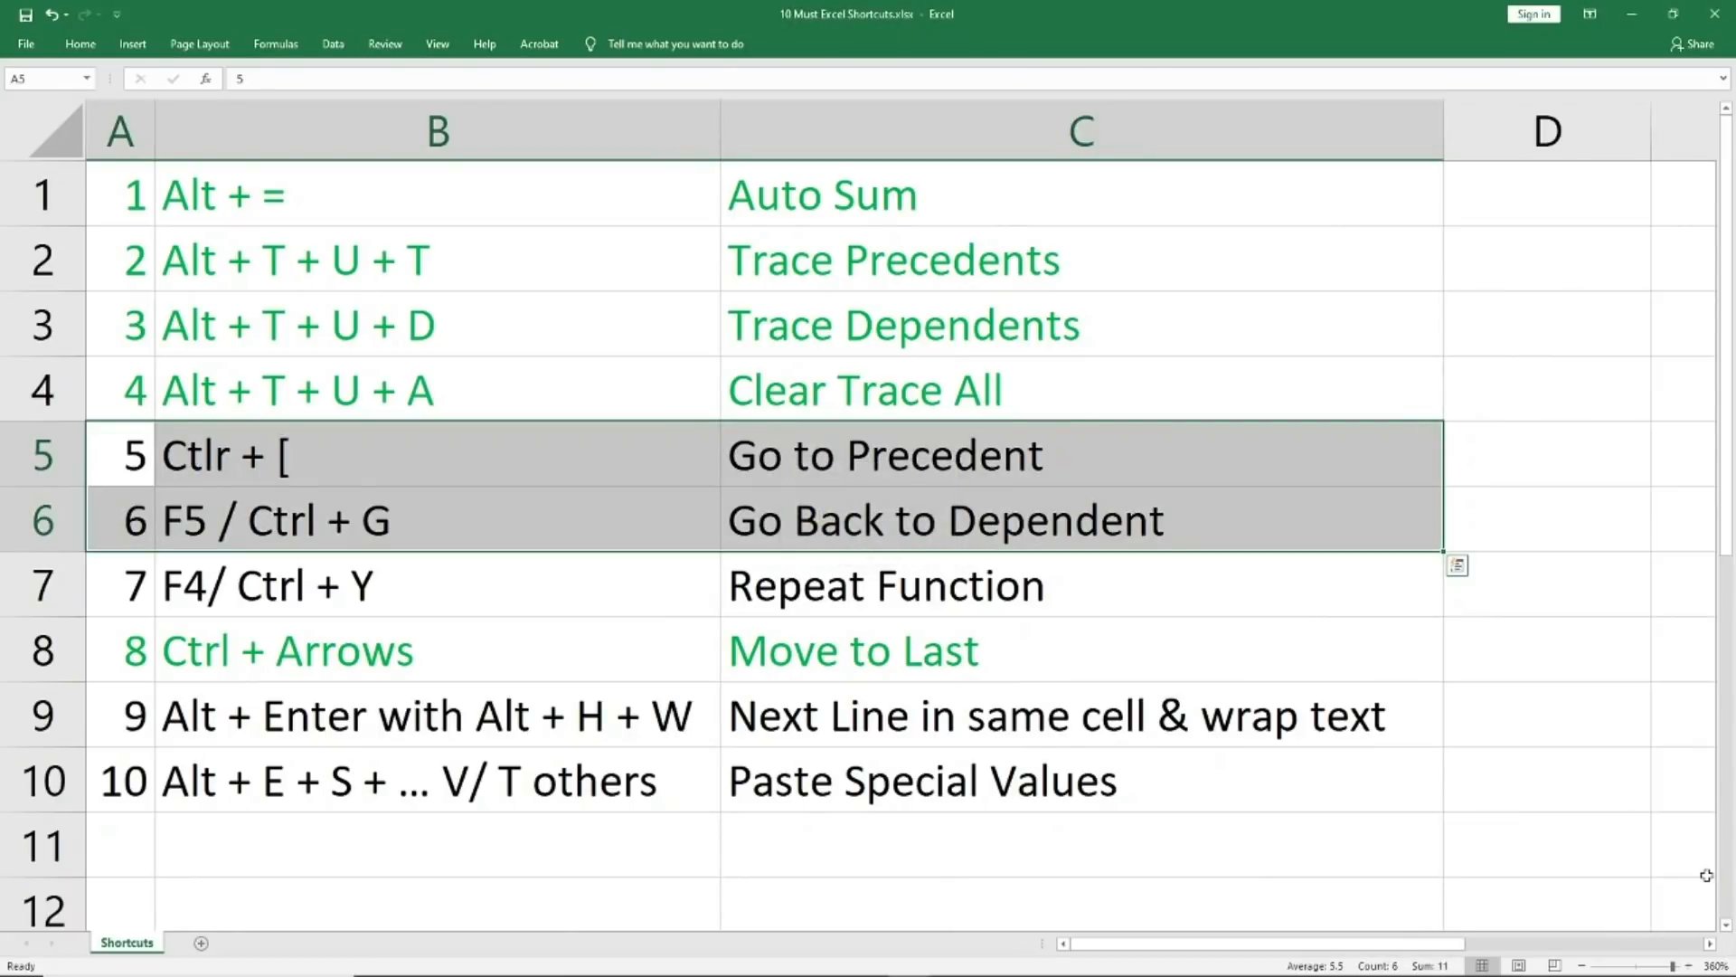
pyautogui.hotkey('alt', 'h')
pyautogui.press('f')
pyautogui.press('c')
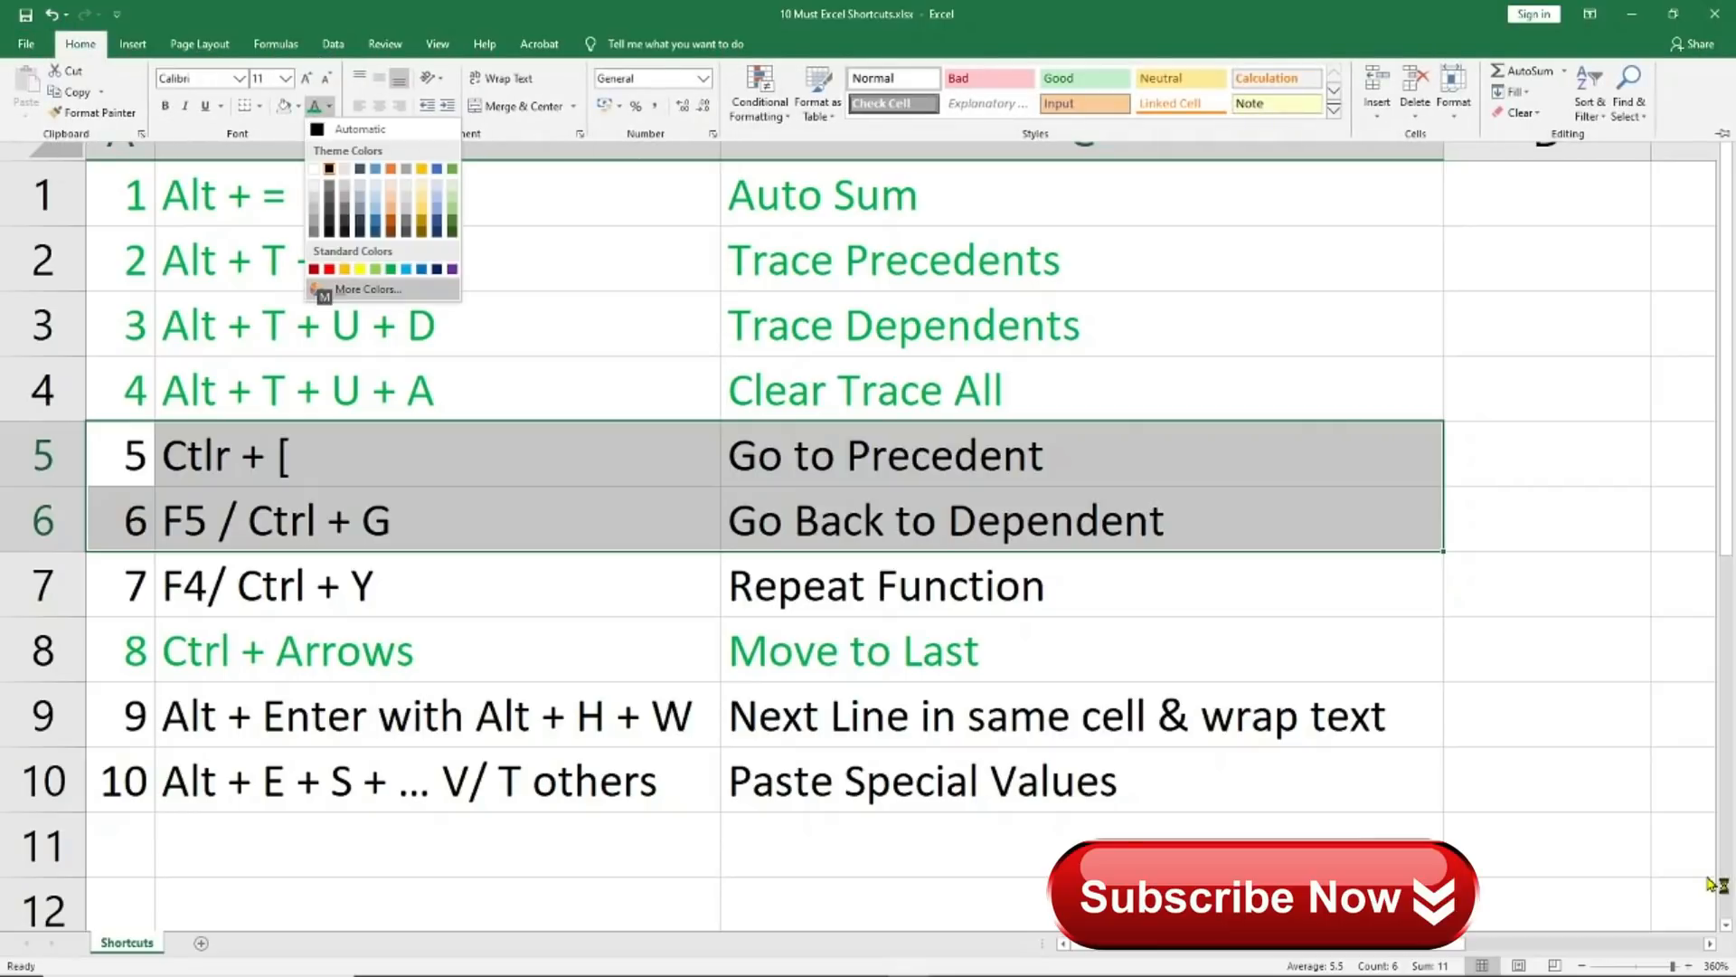
pyautogui.press('Up')
pyautogui.press('Left')
pyautogui.press('Left')
pyautogui.press('Left')
pyautogui.press('Left')
pyautogui.press('Return')
pyautogui.press('Down')
pyautogui.press('Down')
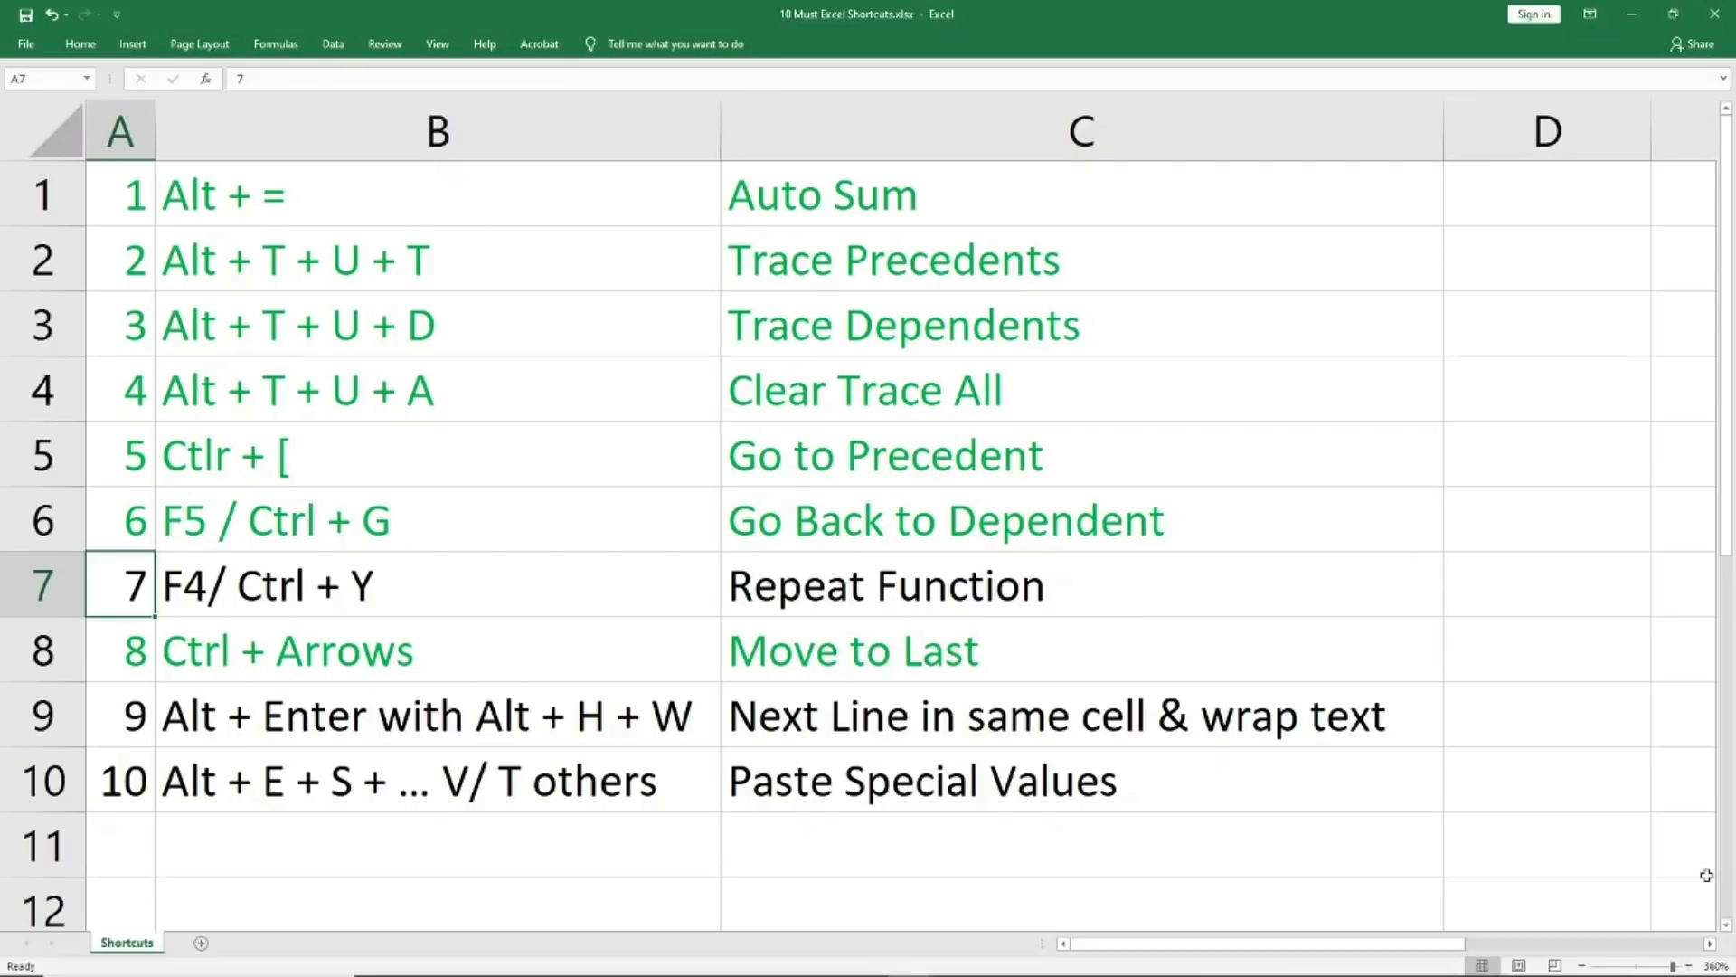
# Repeat the last formatting action on the Repeat Function entry in A7:C7
pyautogui.hotkey('shift', 'Right')
pyautogui.hotkey('shift', 'Right')
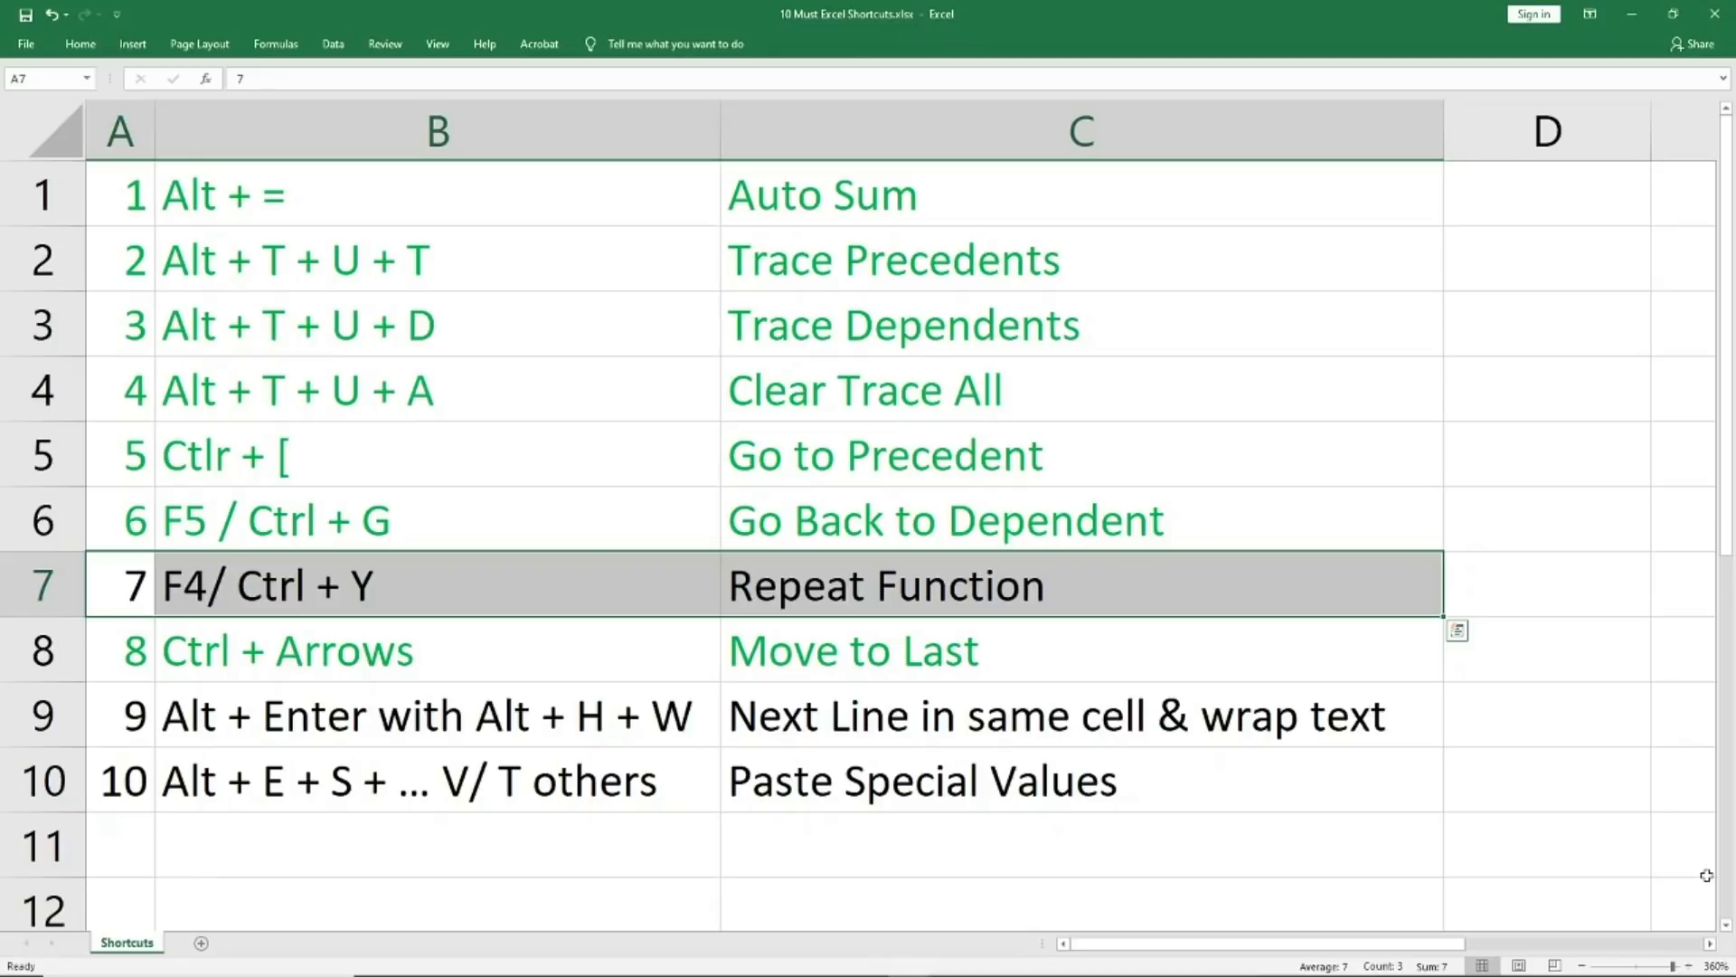
pyautogui.press('F4')
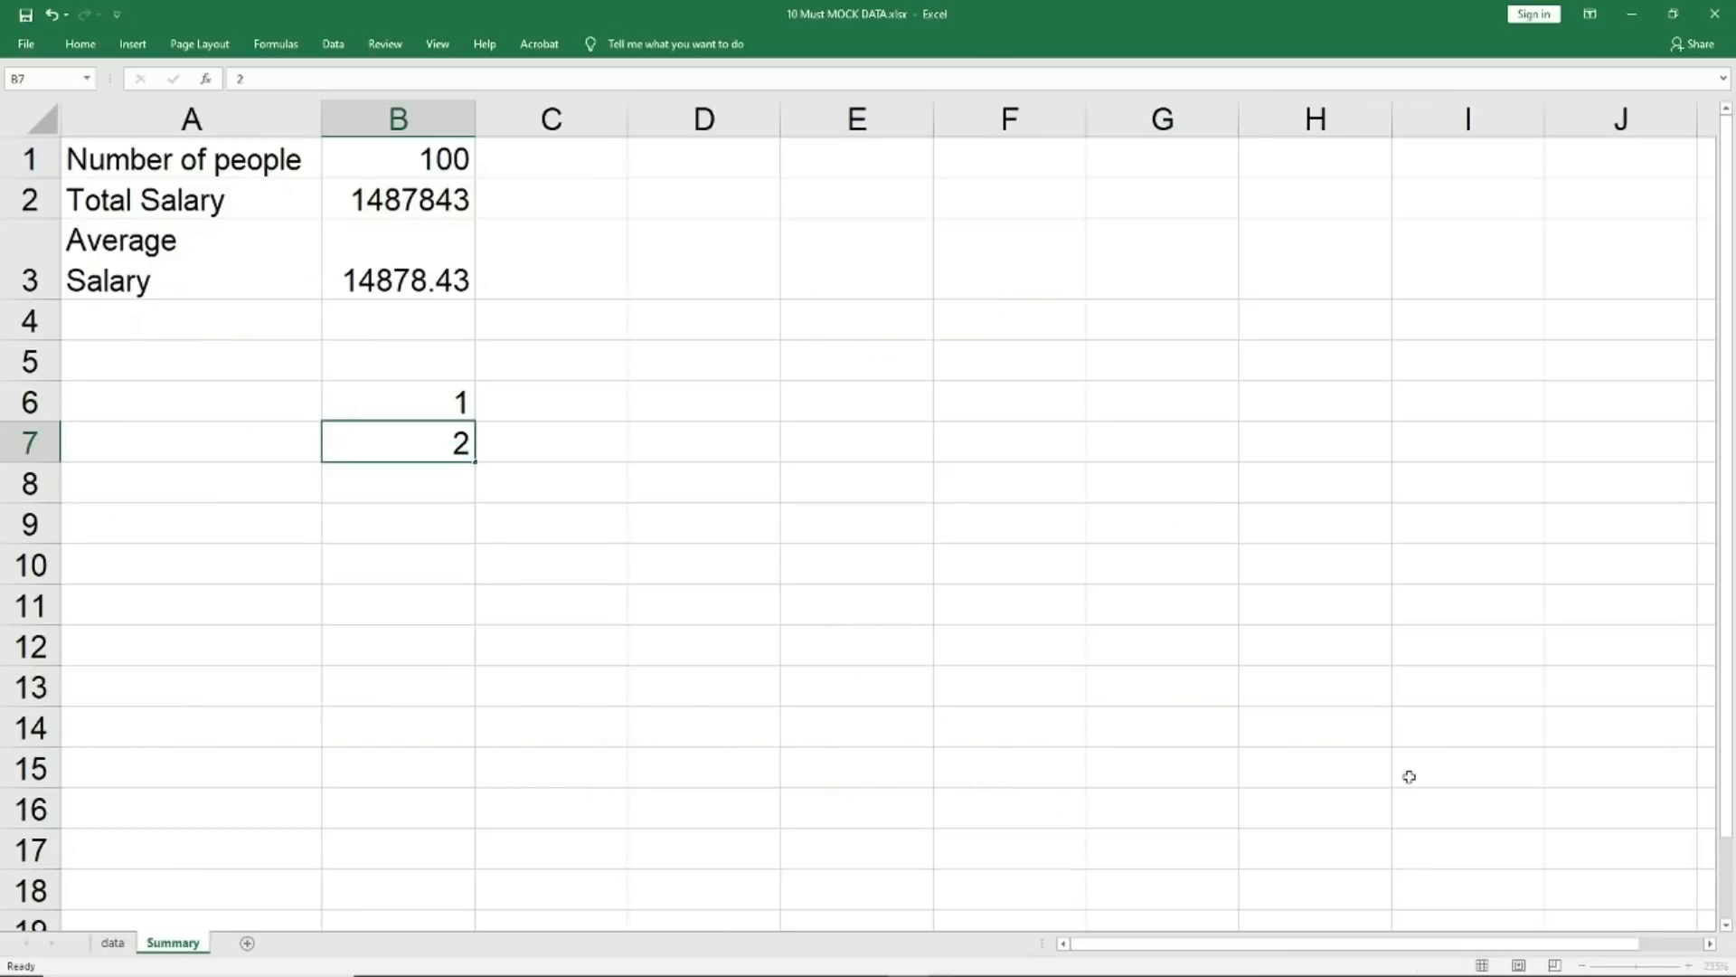
# On the mock data Summary sheet, enter sample numbers in column B: 2 in B8, 123 in B9, 3 in B11 and 1 in B12
pyautogui.press('Down')
pyautogui.write('2')
pyautogui.press('Return')
pyautogui.write('3')
pyautogui.press('Return')
pyautogui.press('Down')
pyautogui.write('434')
pyautogui.press('Return')
pyautogui.write('1')
pyautogui.press('Up')
pyautogui.write('3')
pyautogui.press('Up')
pyautogui.press('Up')
pyautogui.write('123')
pyautogui.press('Right')
# Scatter more sample numbers beside column B: 123 in D9, E9 and C7, 1 in D8 and 3 in C8
pyautogui.press('Right')
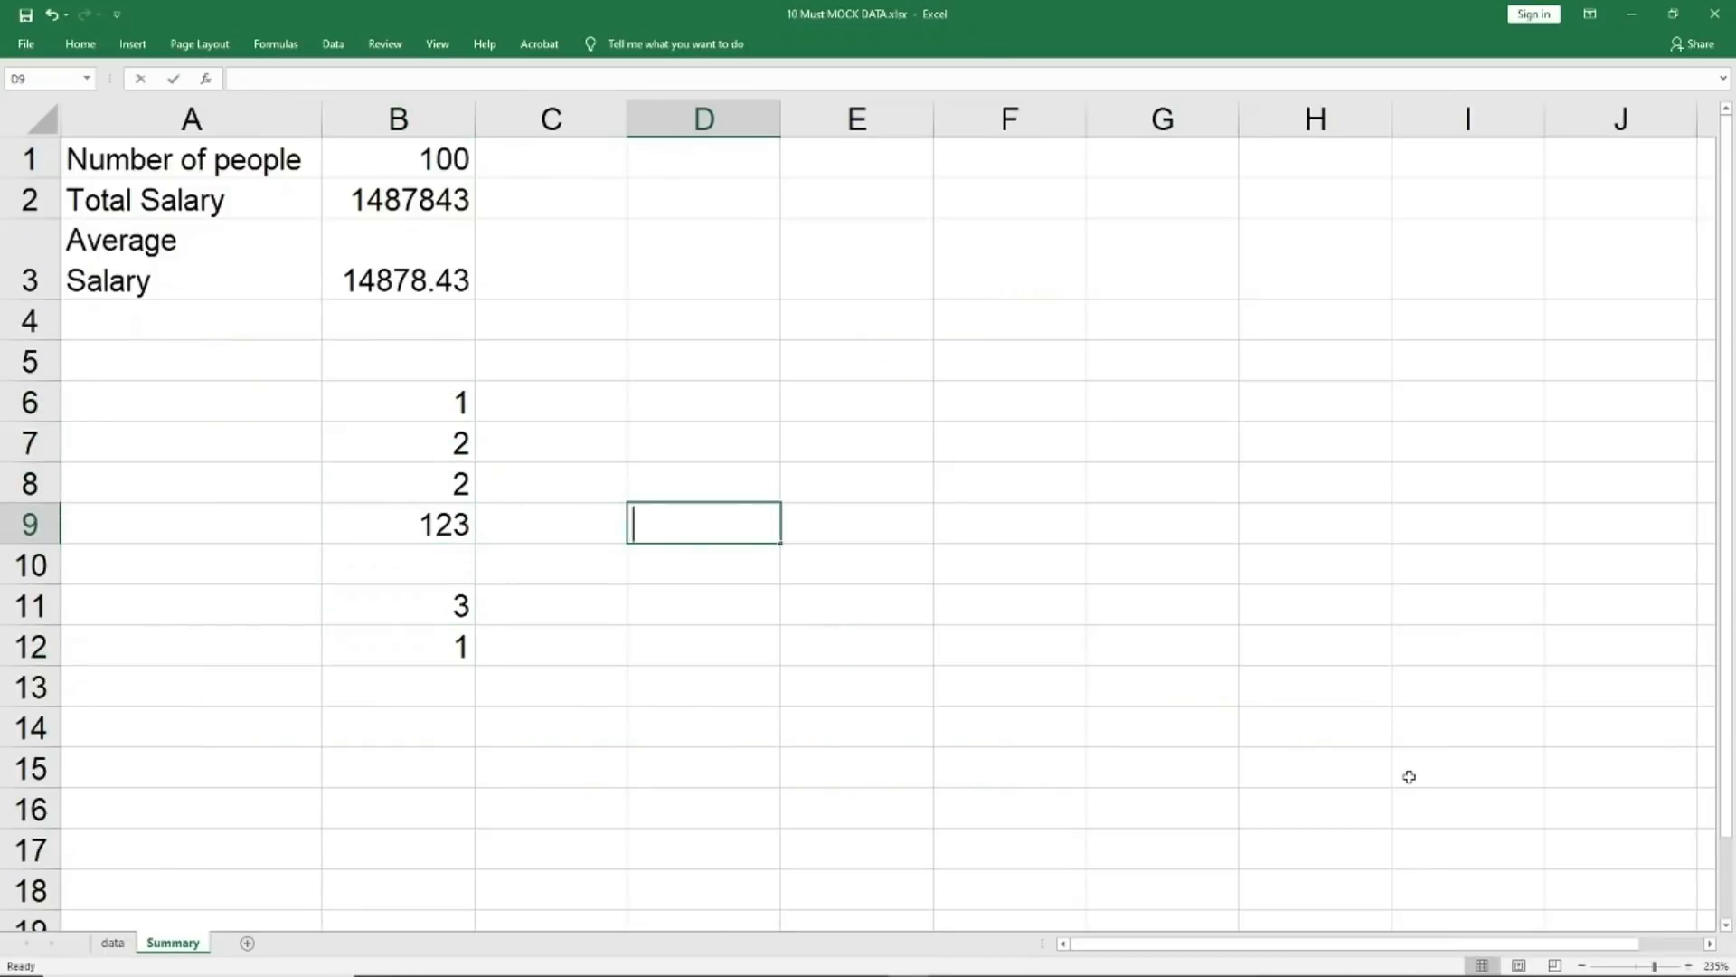
pyautogui.write('123')
pyautogui.press('Right')
pyautogui.write('1')
pyautogui.press('Left')
pyautogui.write('3')
pyautogui.press('Up')
pyautogui.write('123')
pyautogui.press('Left')
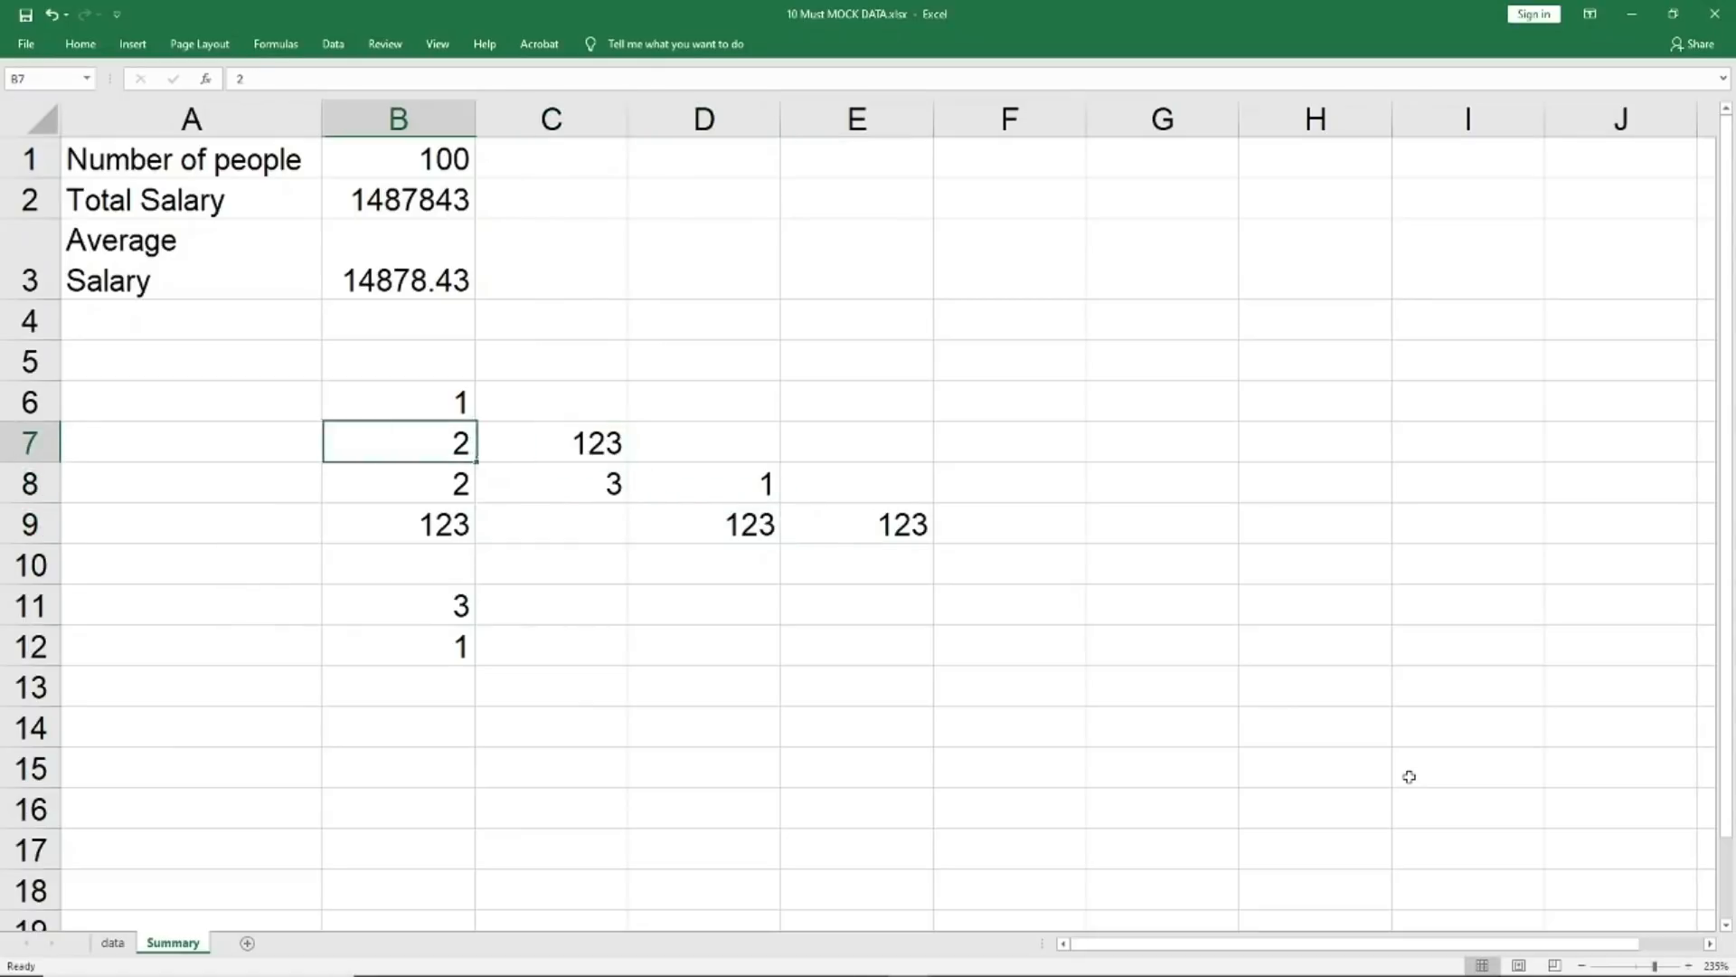
# On the Summary sheet, set the font colour of the number in B6 to standard red
pyautogui.press('Up')
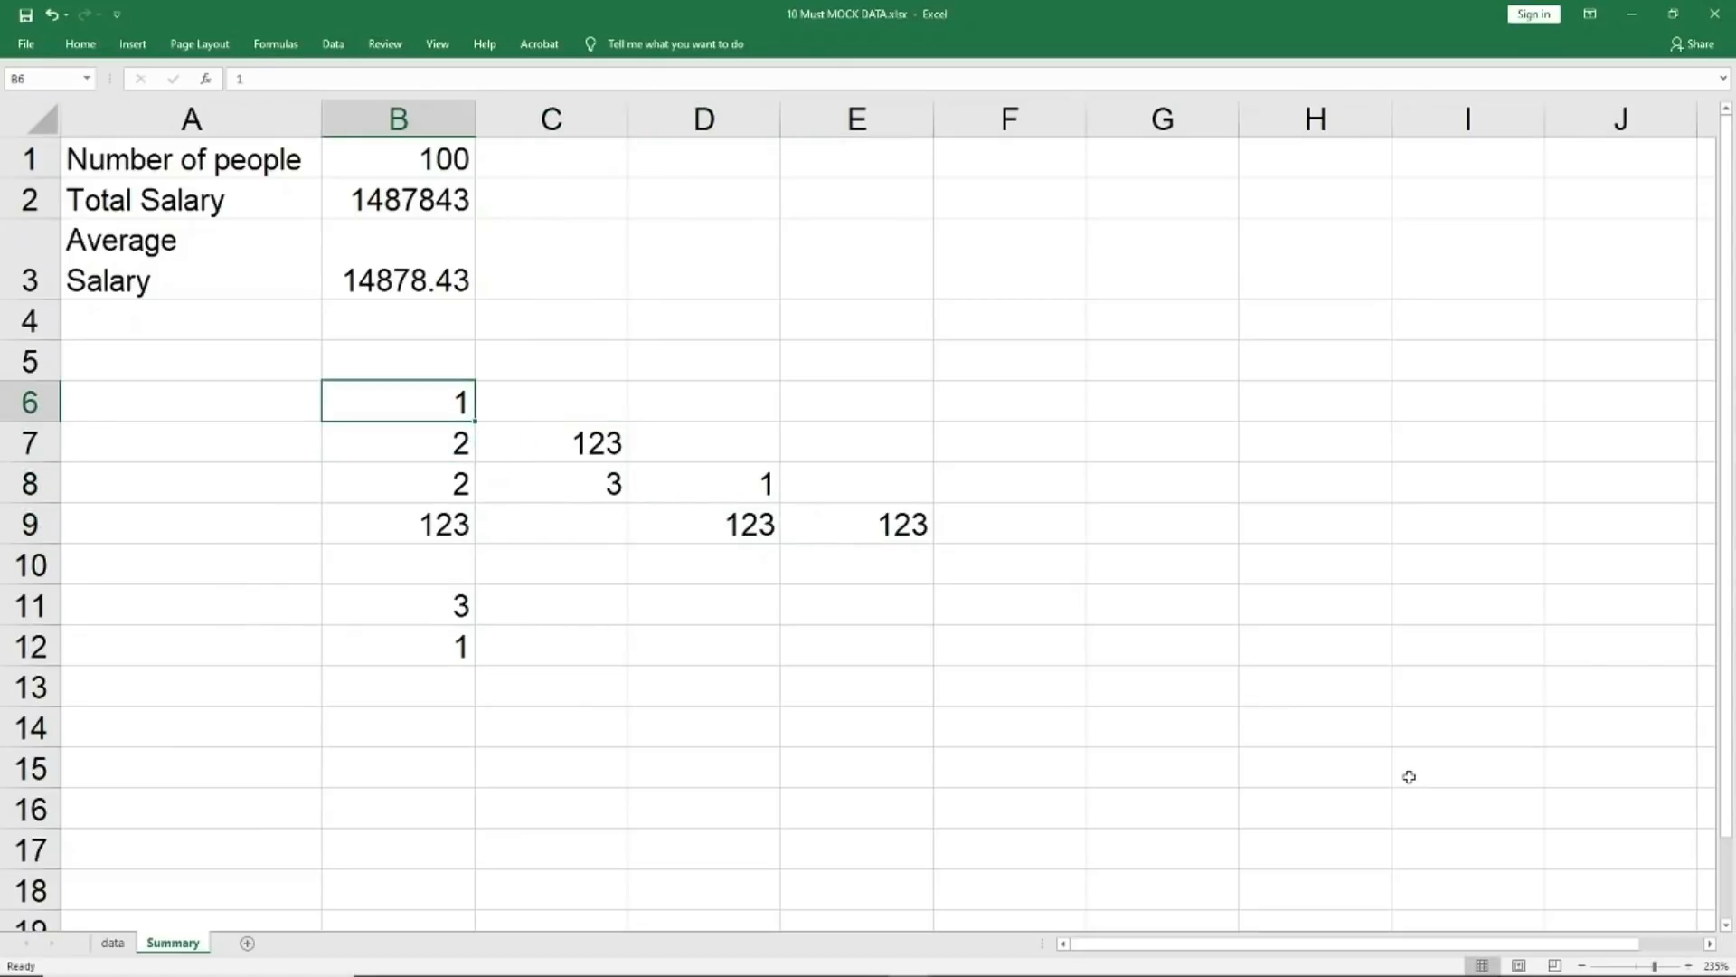
pyautogui.press('alt')
pyautogui.press('h')
pyautogui.press('f')
pyautogui.press('c')
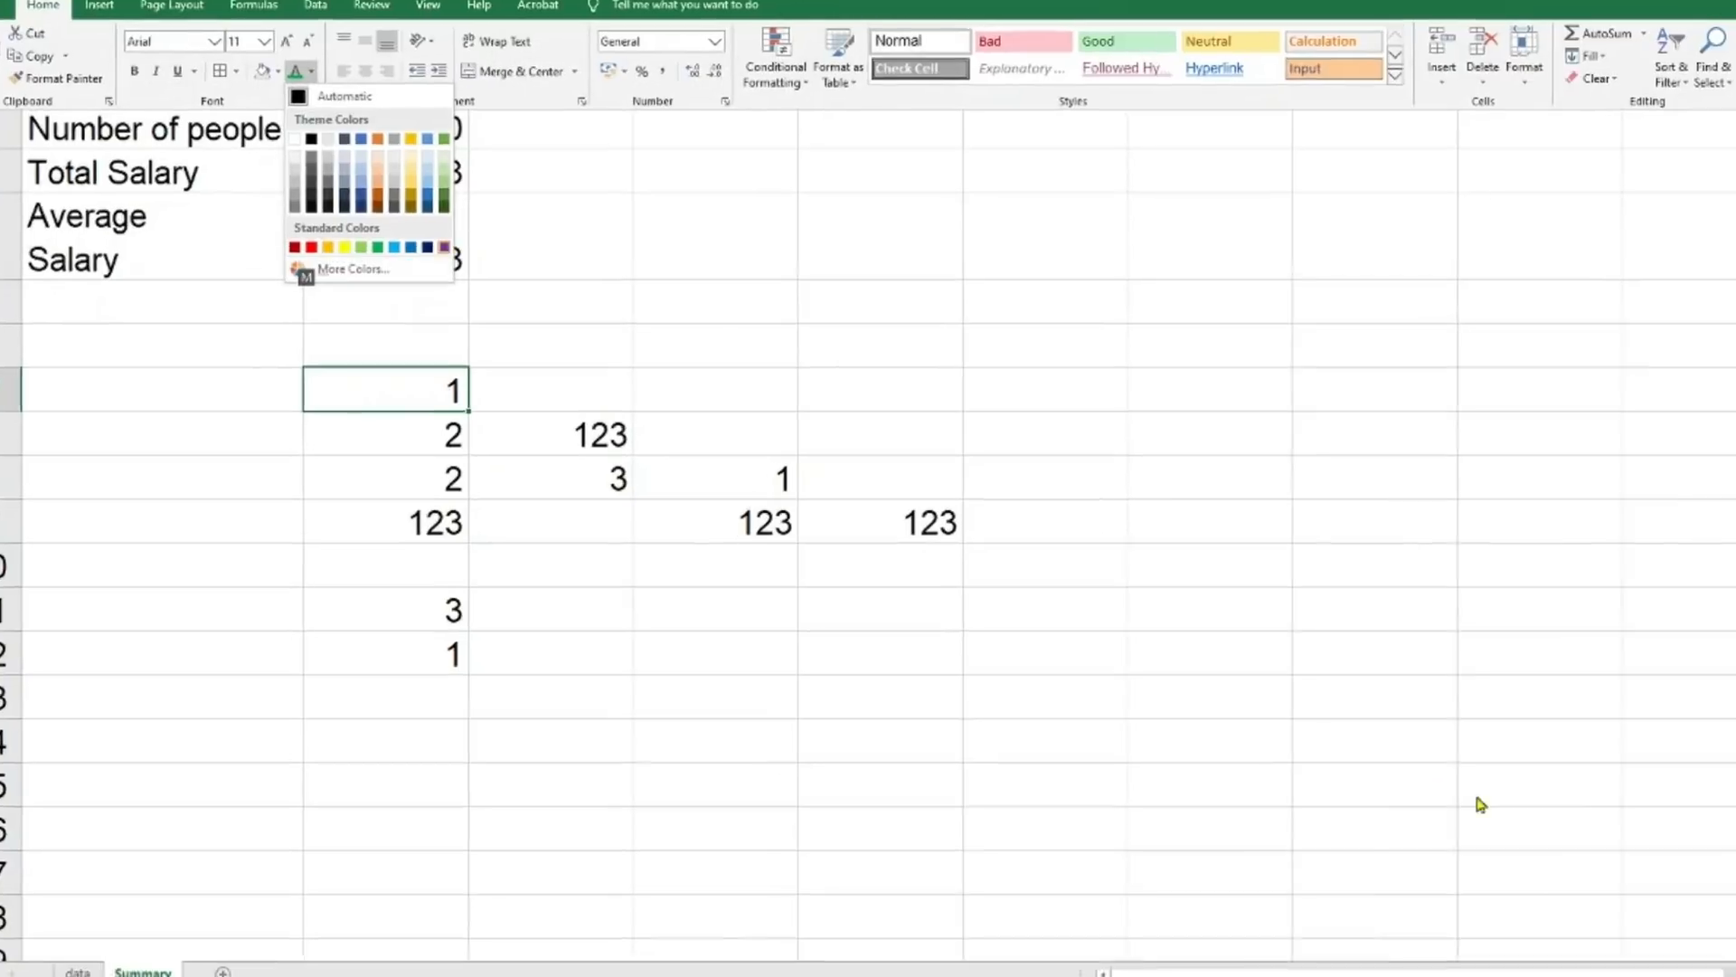
pyautogui.press('Left')
pyautogui.press('Left')
pyautogui.press('Left')
pyautogui.press('Left')
pyautogui.press('Left')
pyautogui.press('Left')
pyautogui.press('Left')
pyautogui.press('Left')
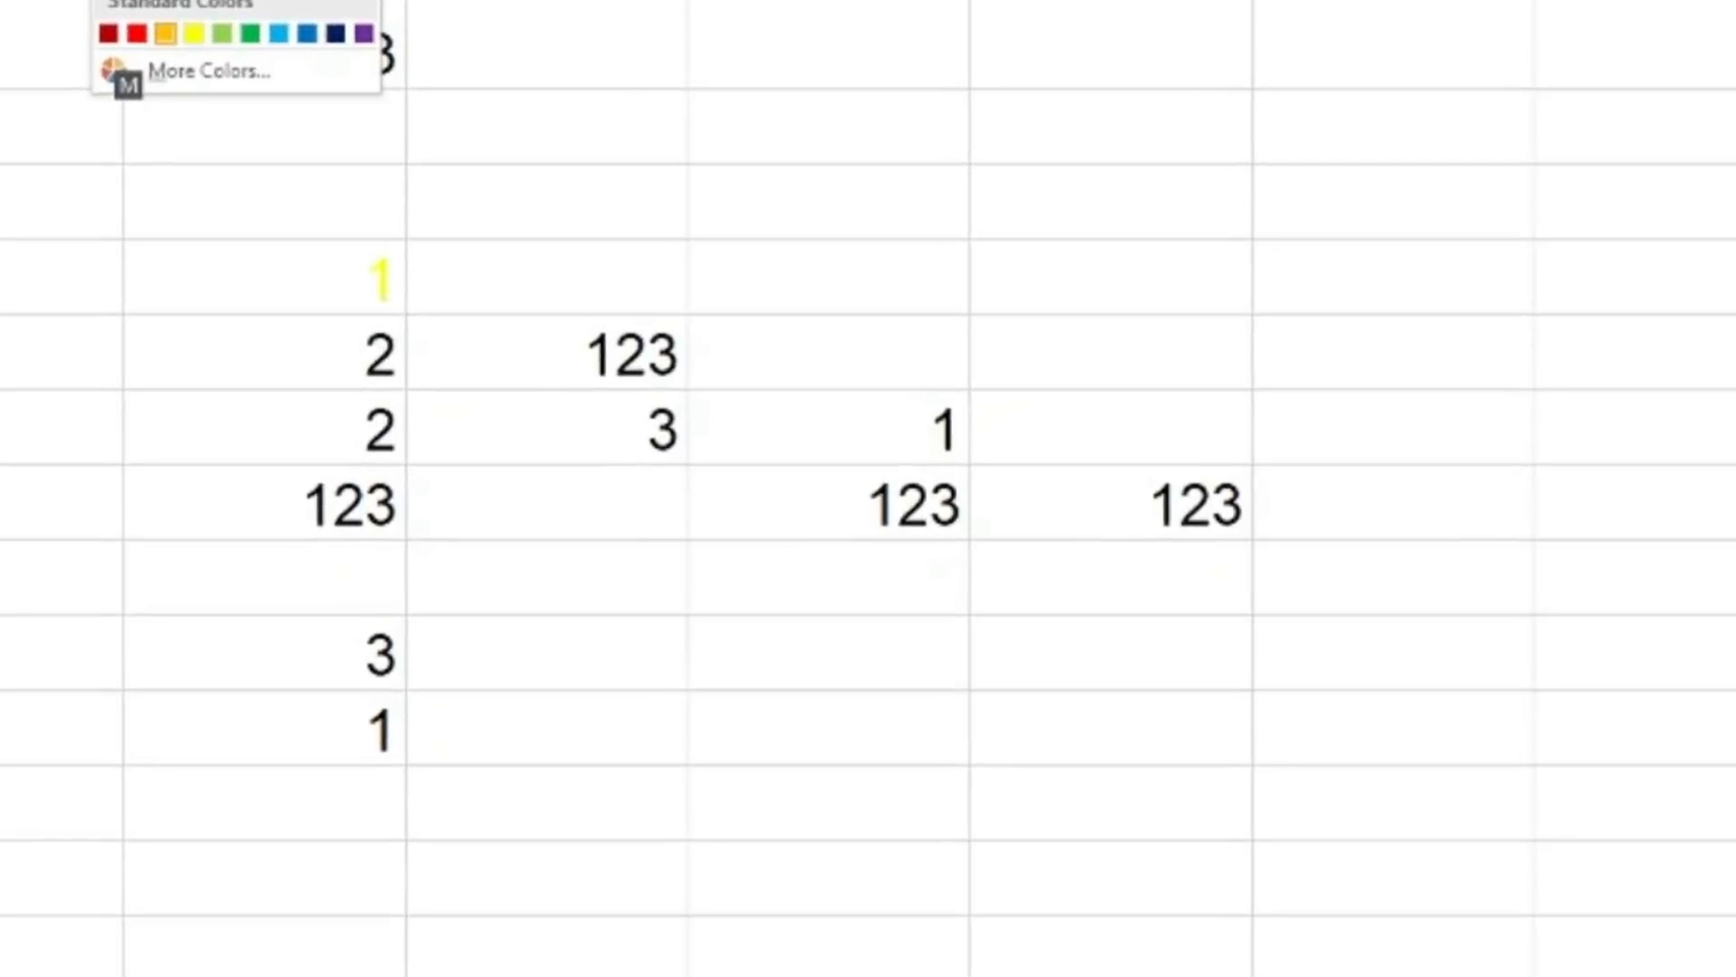
pyautogui.press('Left')
pyautogui.press('Left')
pyautogui.press('Return')
# Repeat the red font formatting on the numbers in B8, B11, B12 and D9
pyautogui.press('Down')
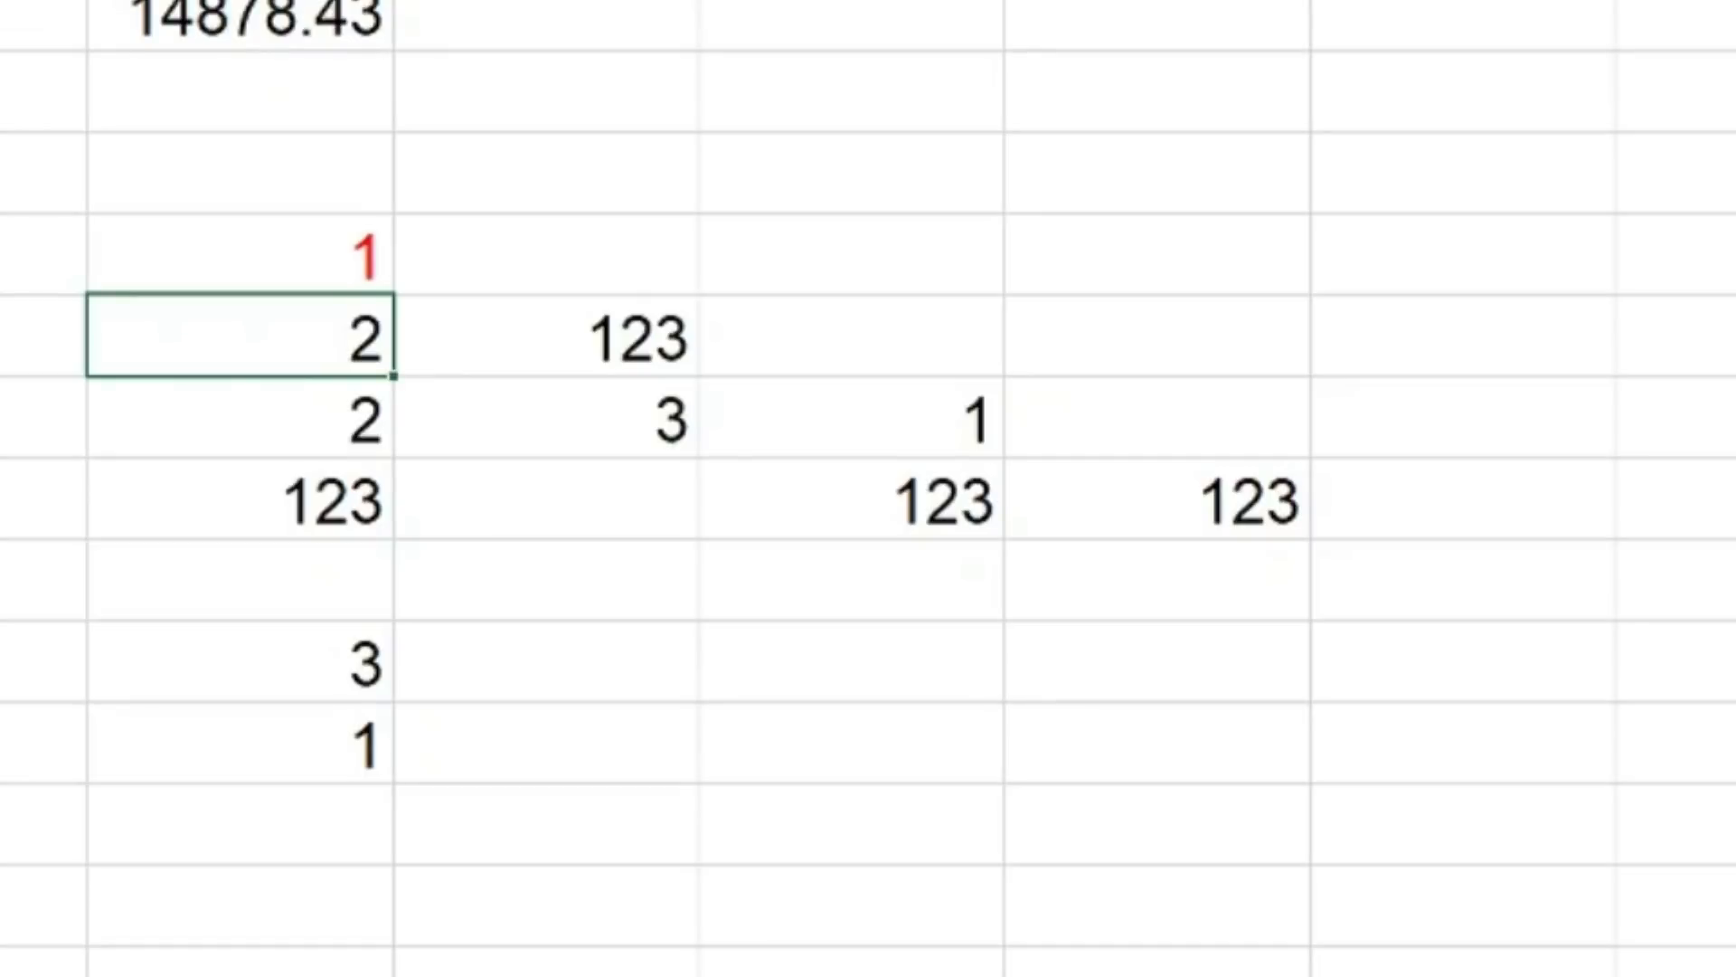
pyautogui.press('Down')
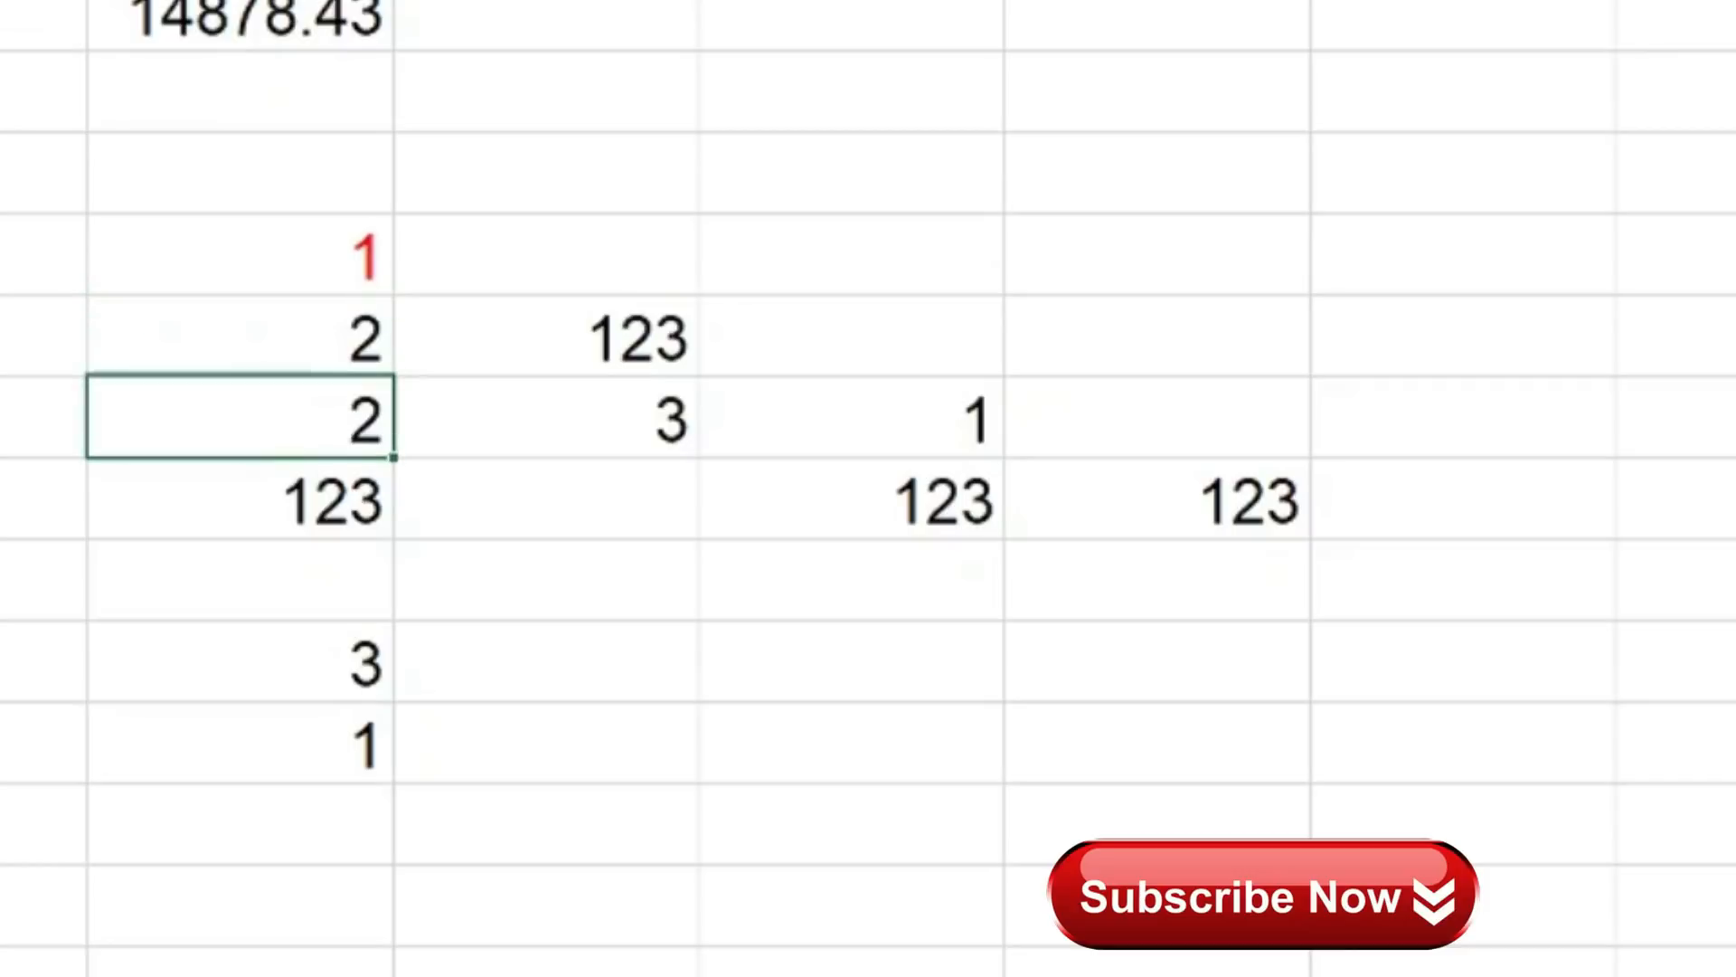
pyautogui.press('F4')
pyautogui.press('Down')
pyautogui.press('Down')
pyautogui.press('Down')
pyautogui.press('F4')
pyautogui.press('Down')
pyautogui.press('F4')
pyautogui.press('Right')
pyautogui.press('Right')
pyautogui.press('Up')
pyautogui.press('Up')
pyautogui.press('Up')
pyautogui.press('F4')
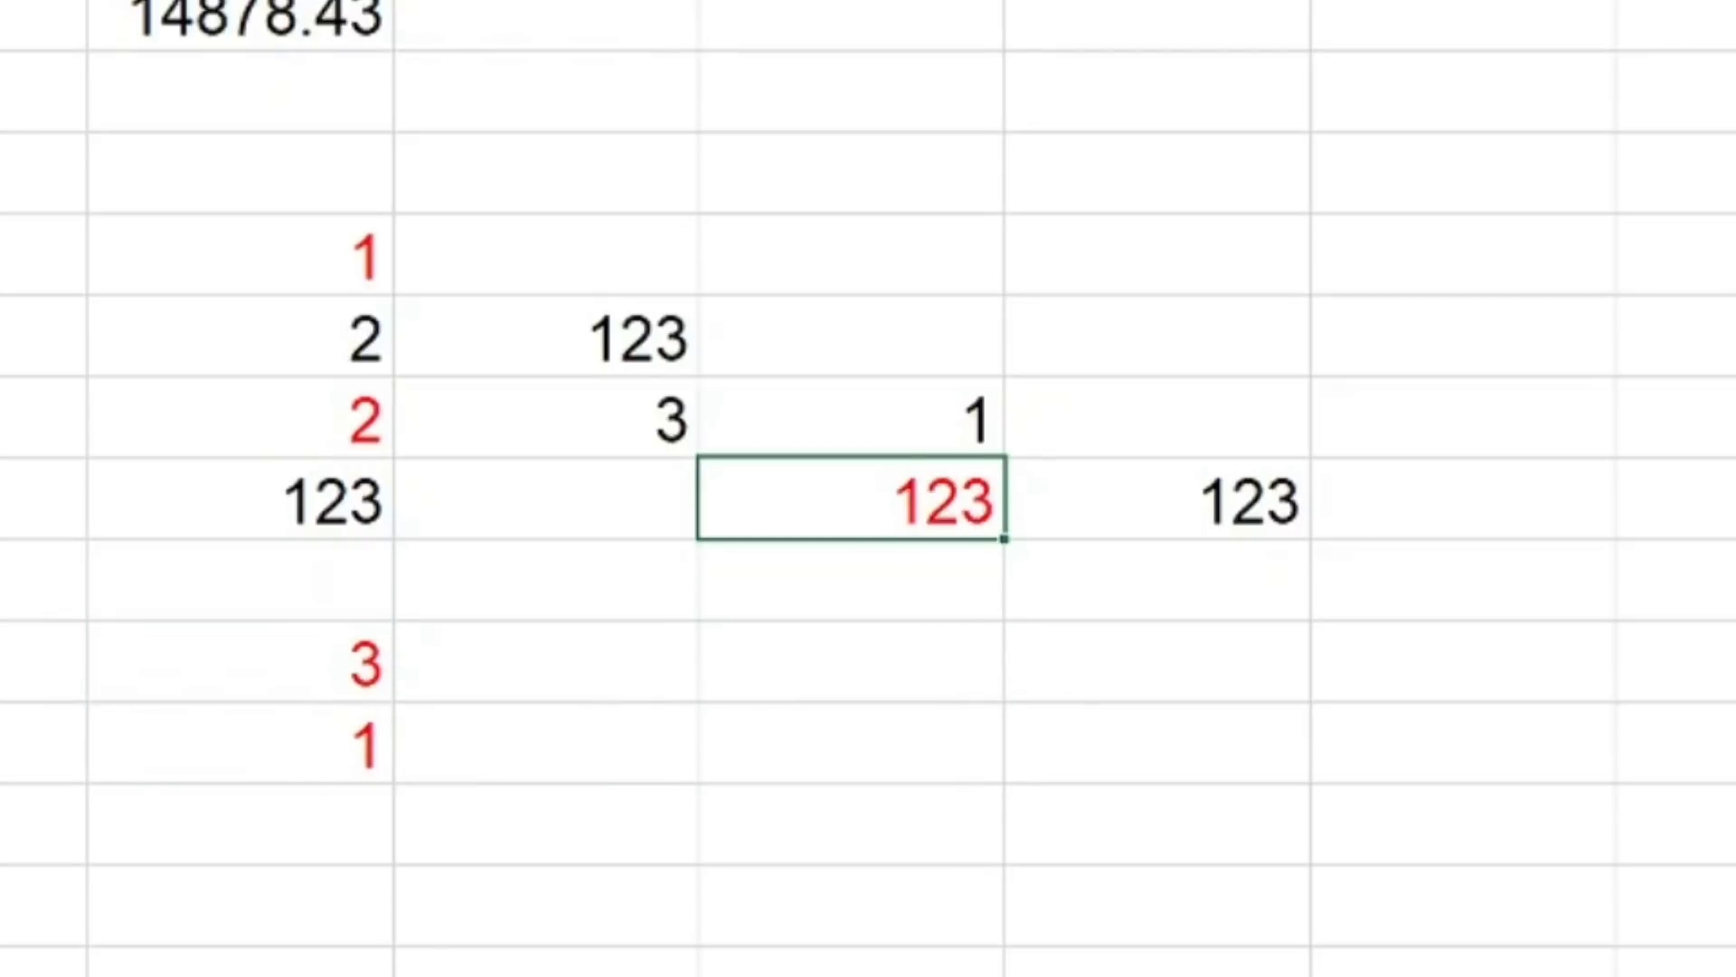
# Delete only the contents of B6:E12, and enter the test text "dasd" in B6 to check the leftover formatting
pyautogui.press('Up')
pyautogui.press('Left')
pyautogui.press('Up')
pyautogui.press('Left')
pyautogui.hotkey('shift', 'Up')
pyautogui.hotkey('shift', 'Down')
pyautogui.hotkey('shift', 'Down')
pyautogui.hotkey('shift', 'Down')
pyautogui.hotkey('shift', 'Down')
pyautogui.hotkey('shift', 'Right')
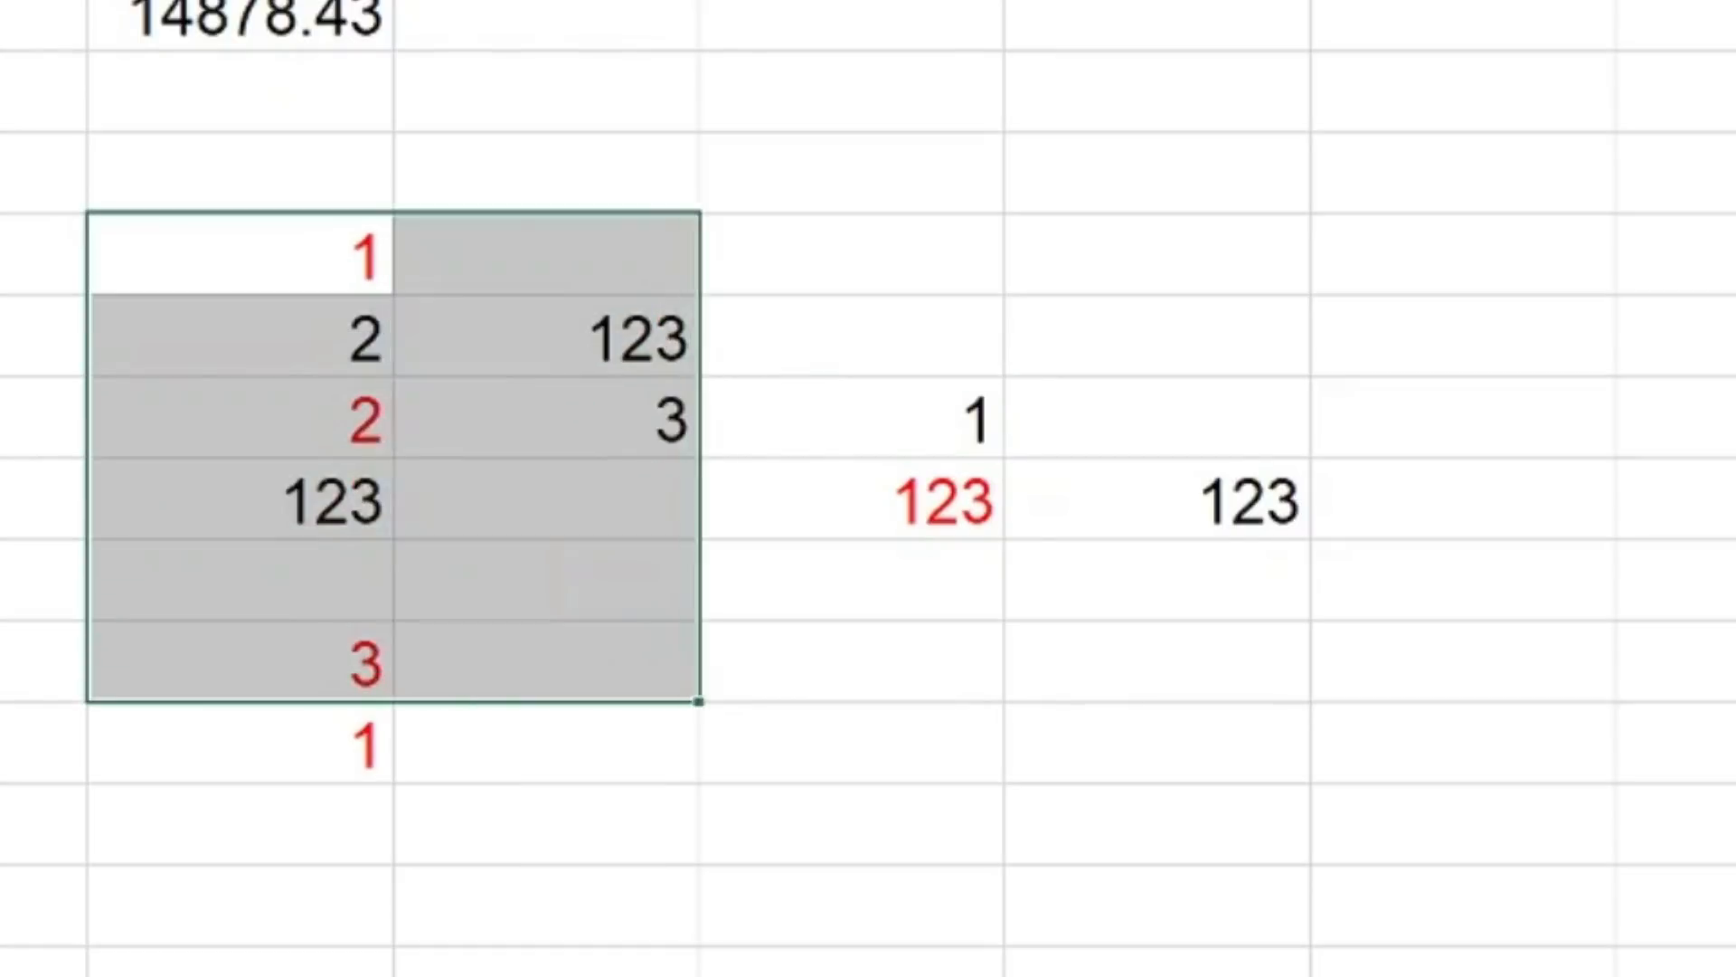
pyautogui.hotkey('shift', 'Down')
pyautogui.hotkey('shift', 'Right')
pyautogui.hotkey('shift', 'Right')
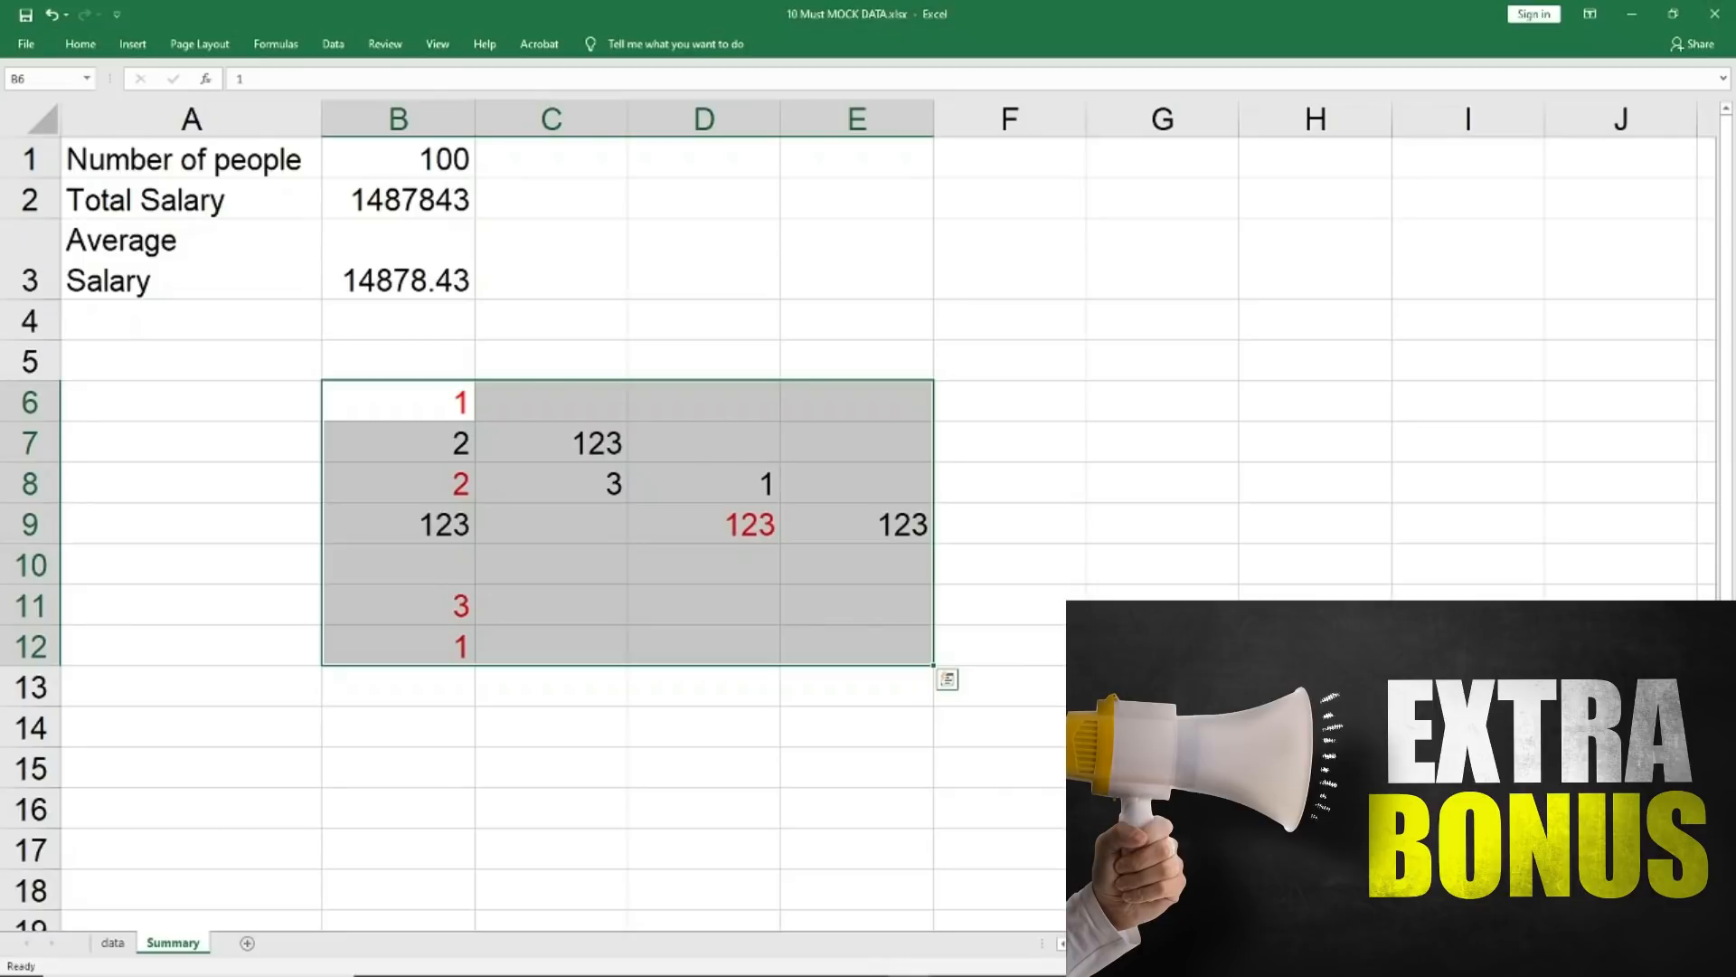
pyautogui.press('Delete')
pyautogui.press('Left')
pyautogui.press('Right')
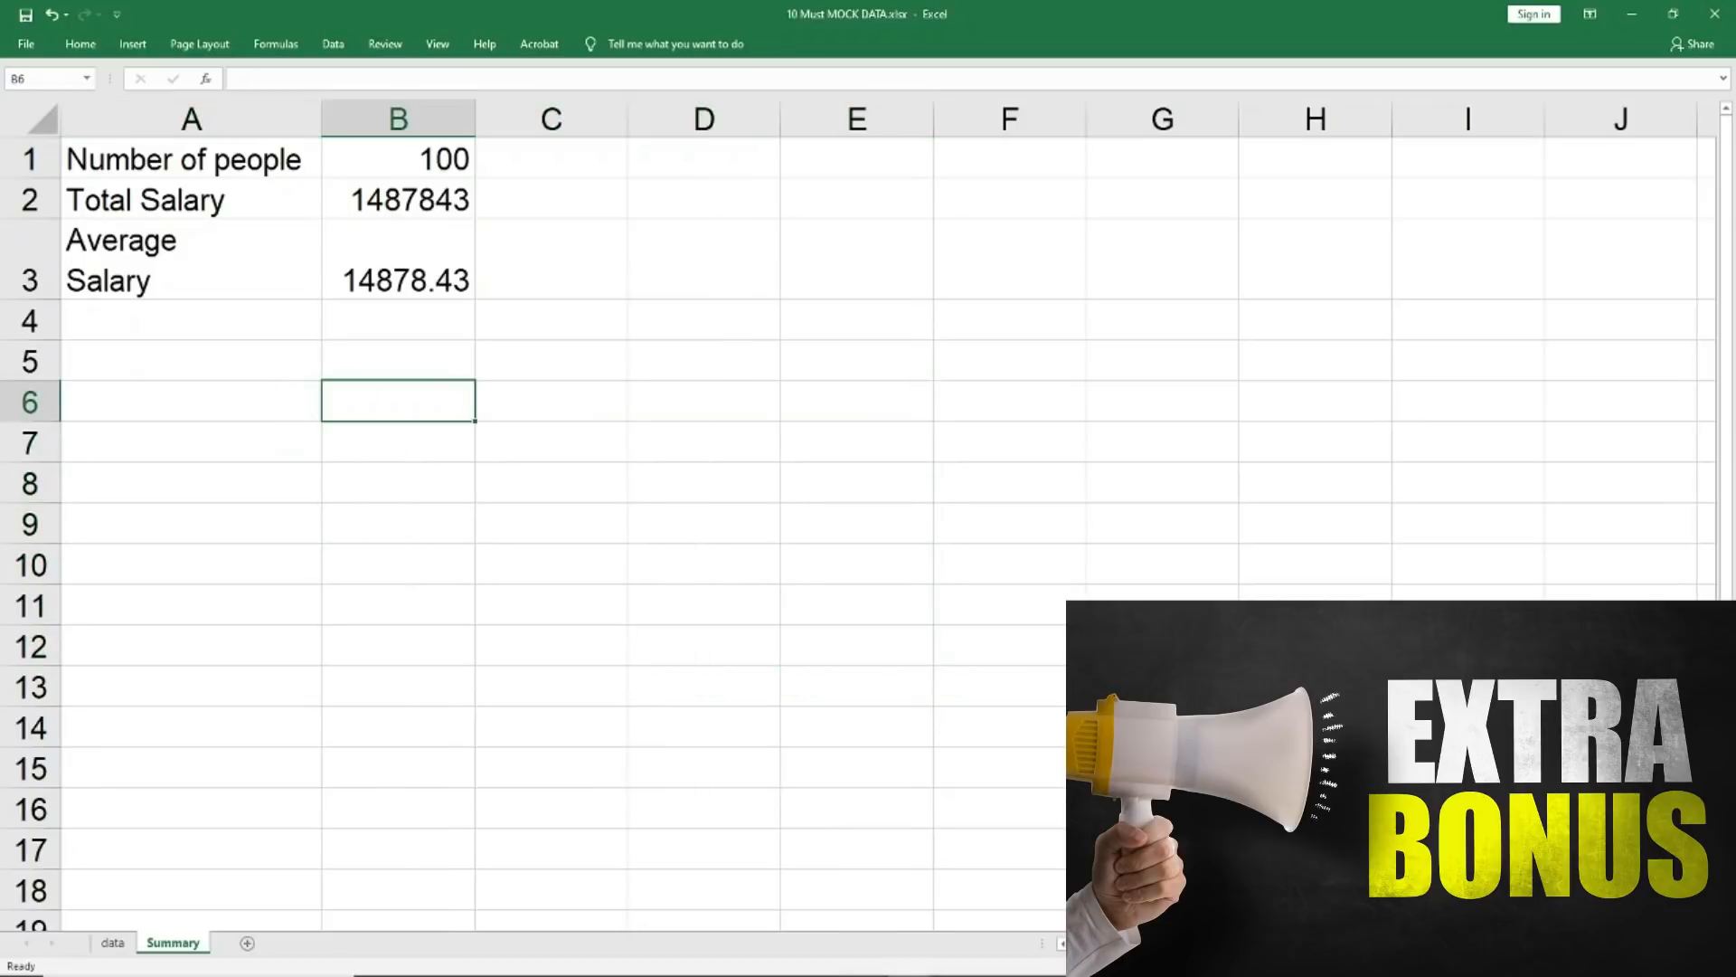
pyautogui.write('dasd')
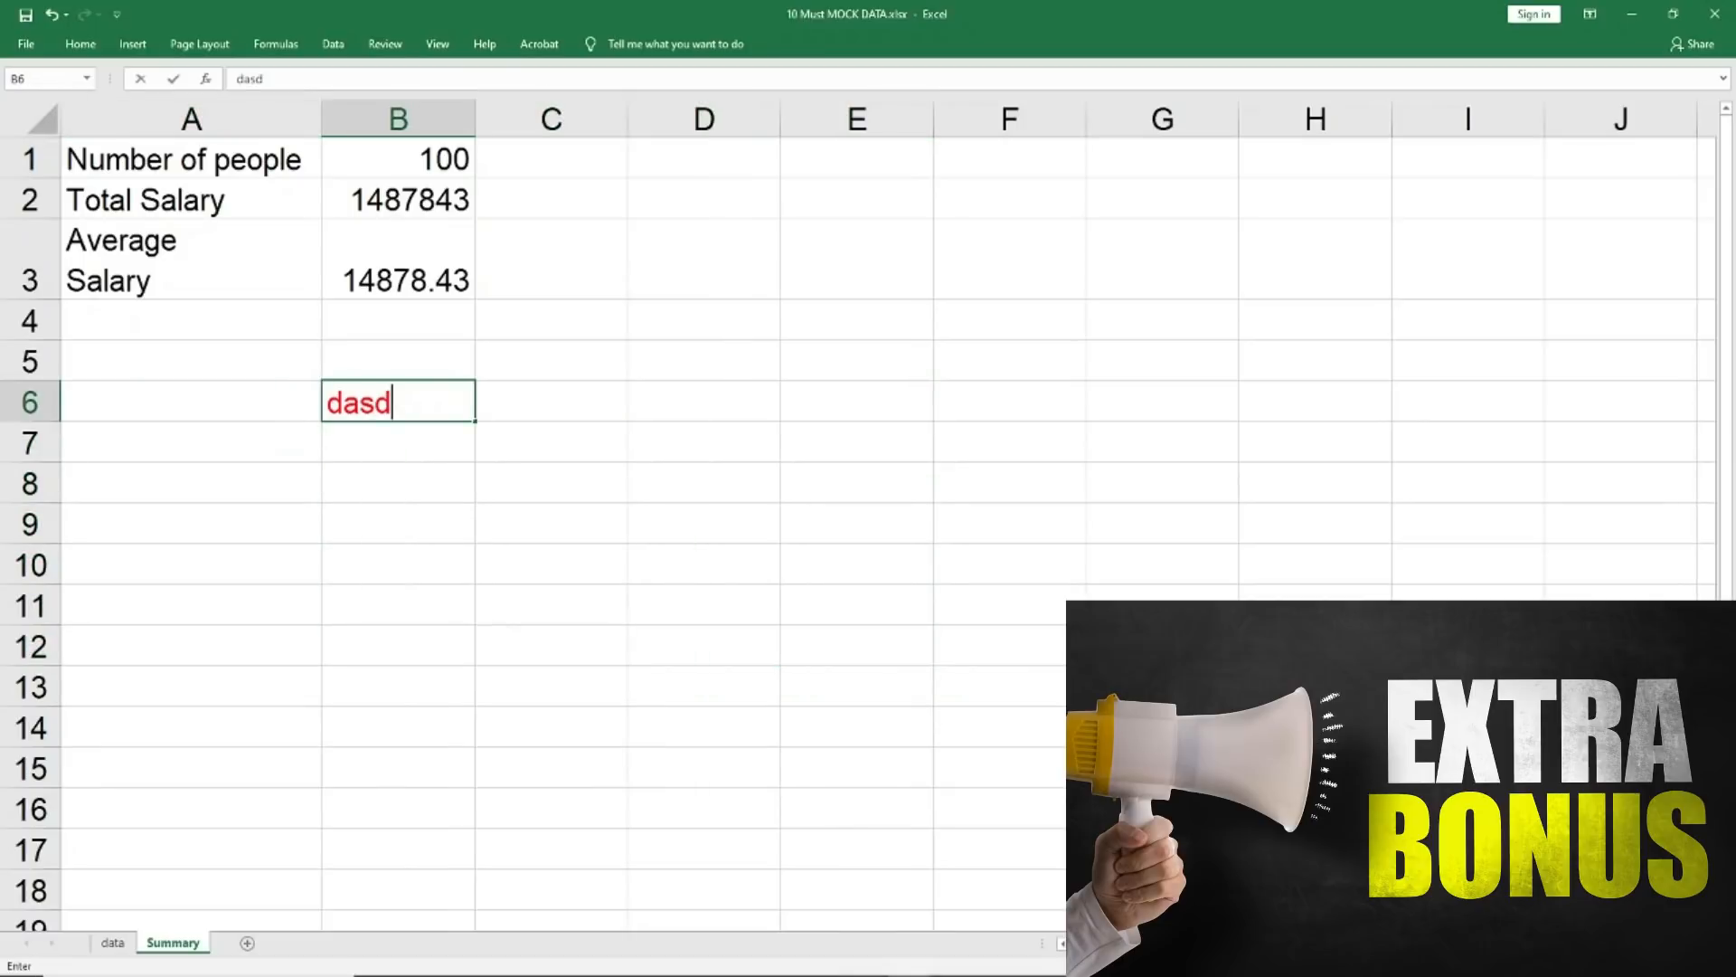
pyautogui.press('Return')
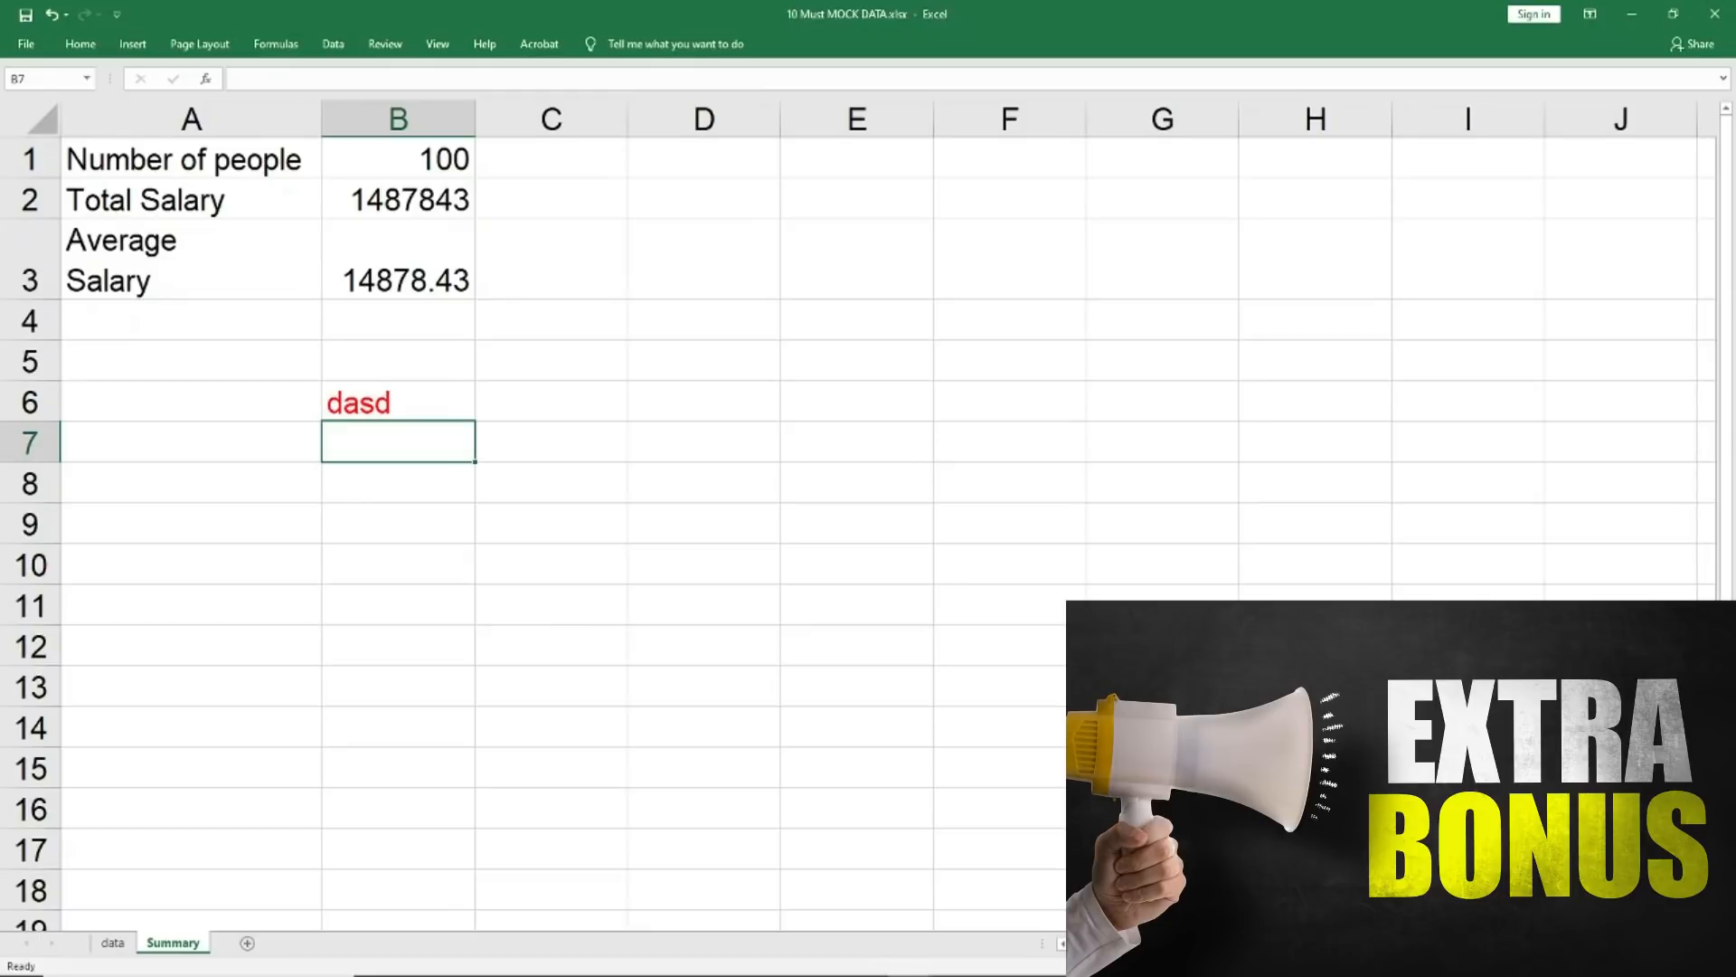
# Undo the test entry in B6 and the content deletion in B6:E12
pyautogui.click(397, 403)
pyautogui.hotkey('ctrl', 'z')
pyautogui.hotkey('ctrl', 'z')
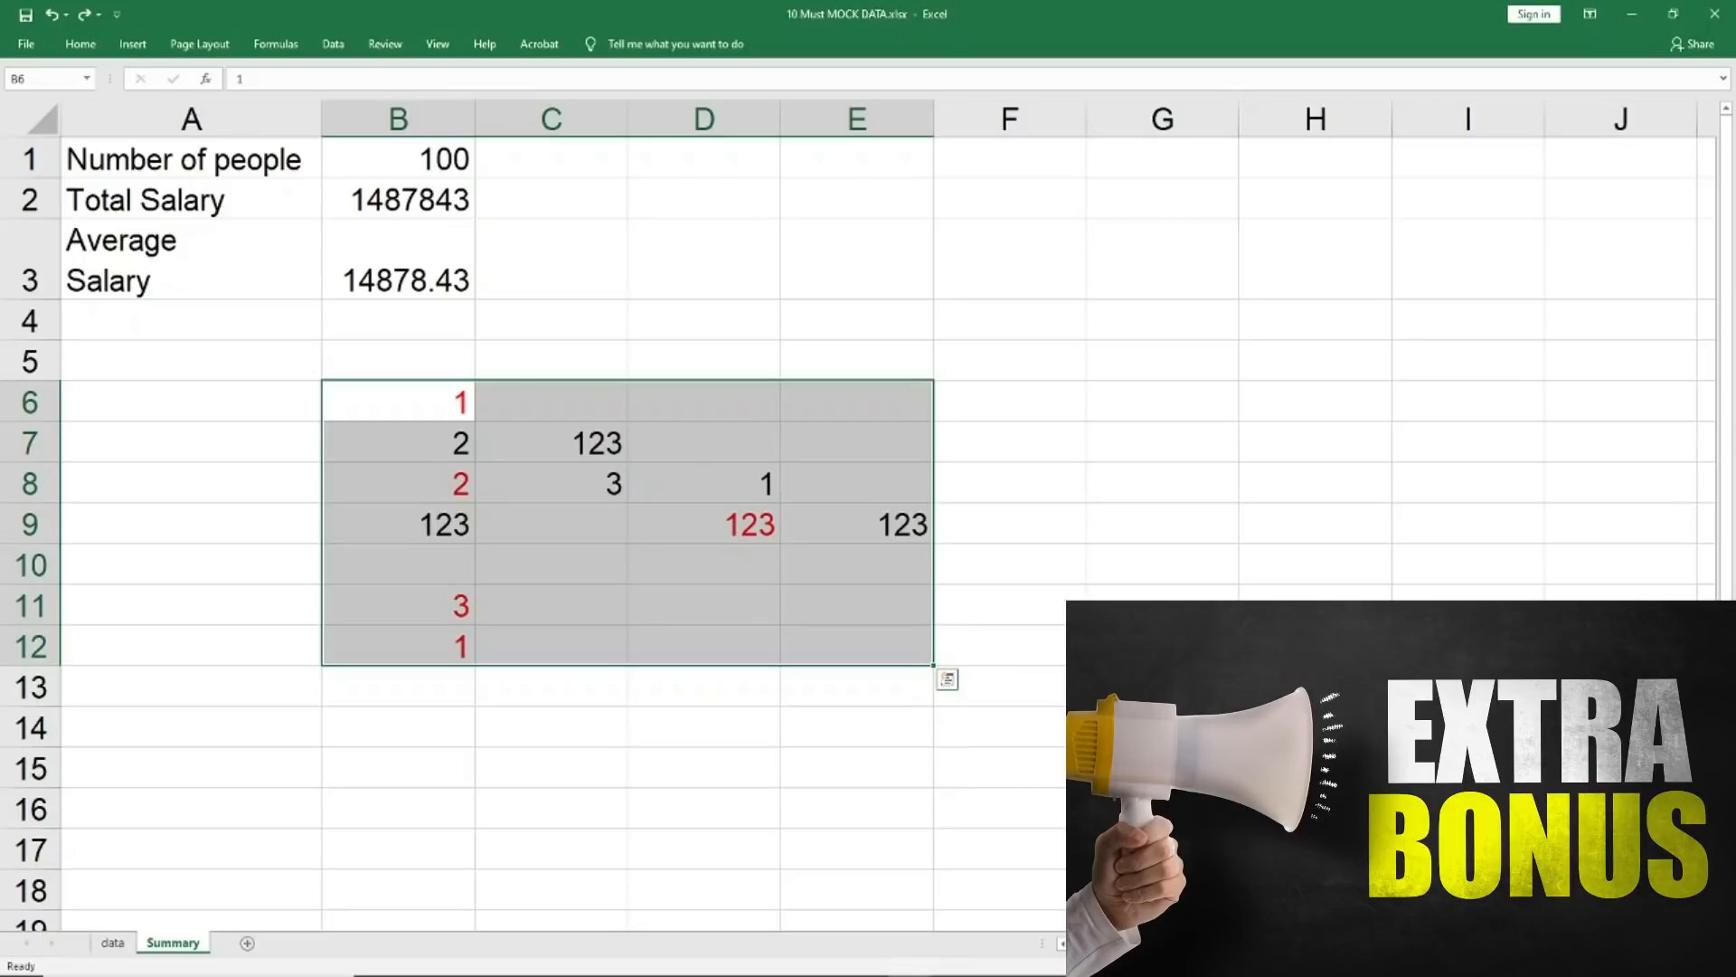
# Clear all contents and formatting from B6:E12, and try the test text "asd" in B6 without keeping it
pyautogui.hotkey('alt', 'e')
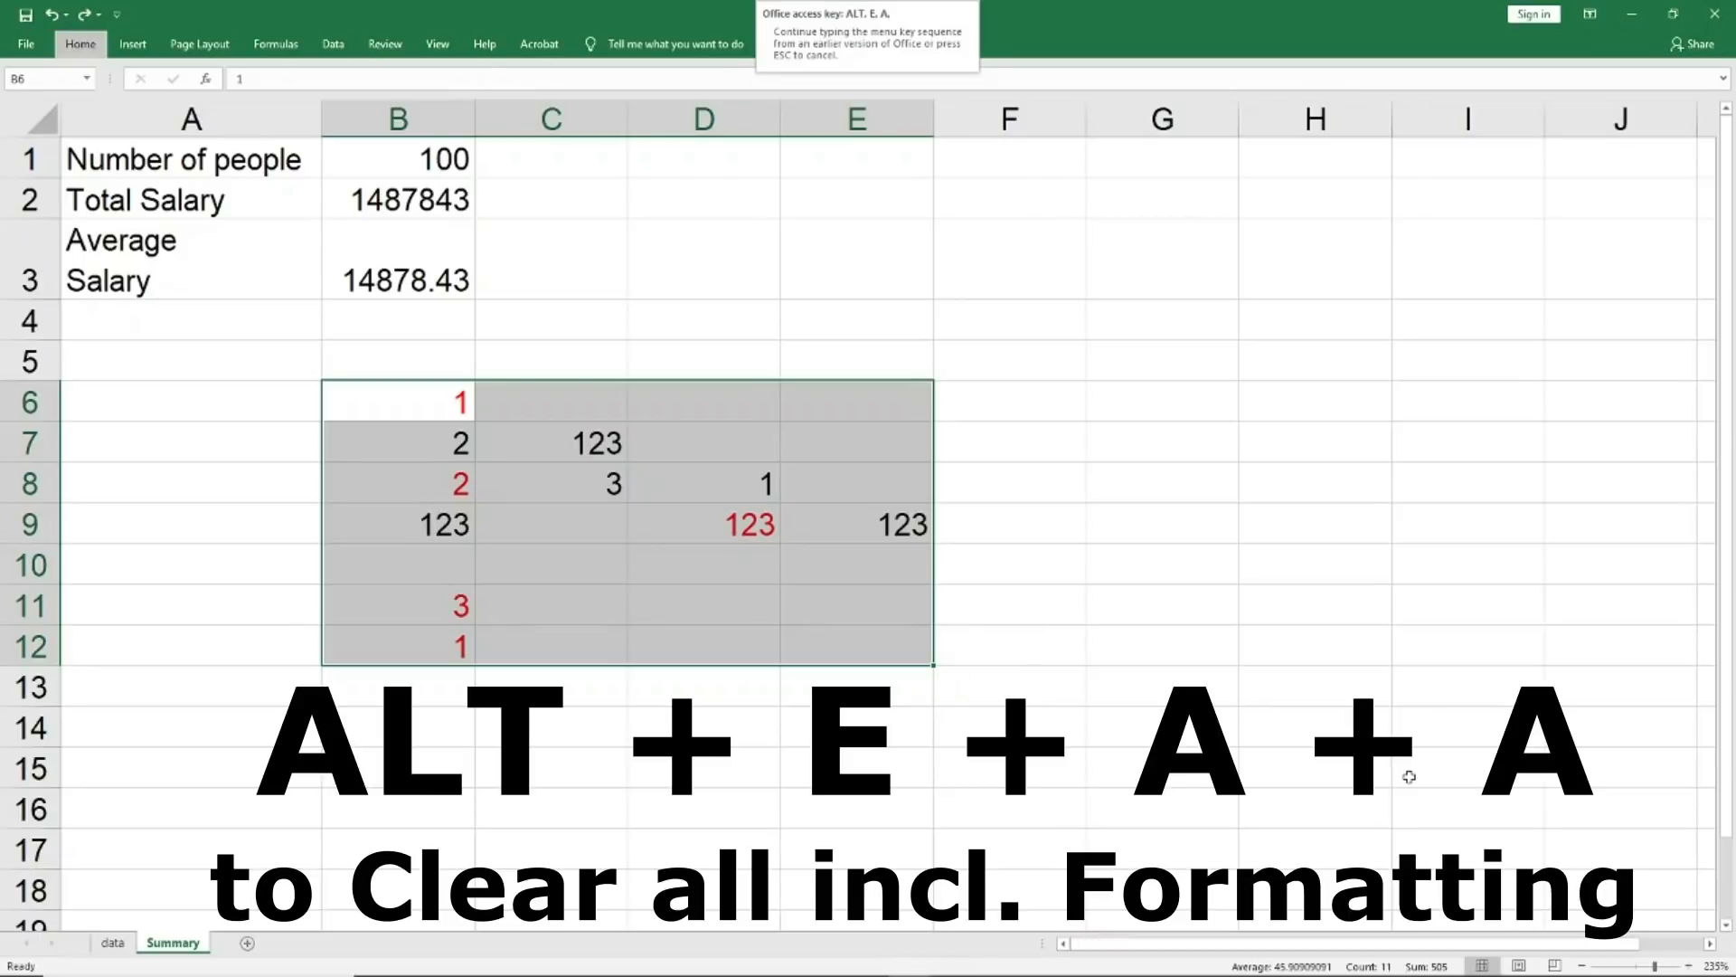
pyautogui.press('a')
pyautogui.press('a')
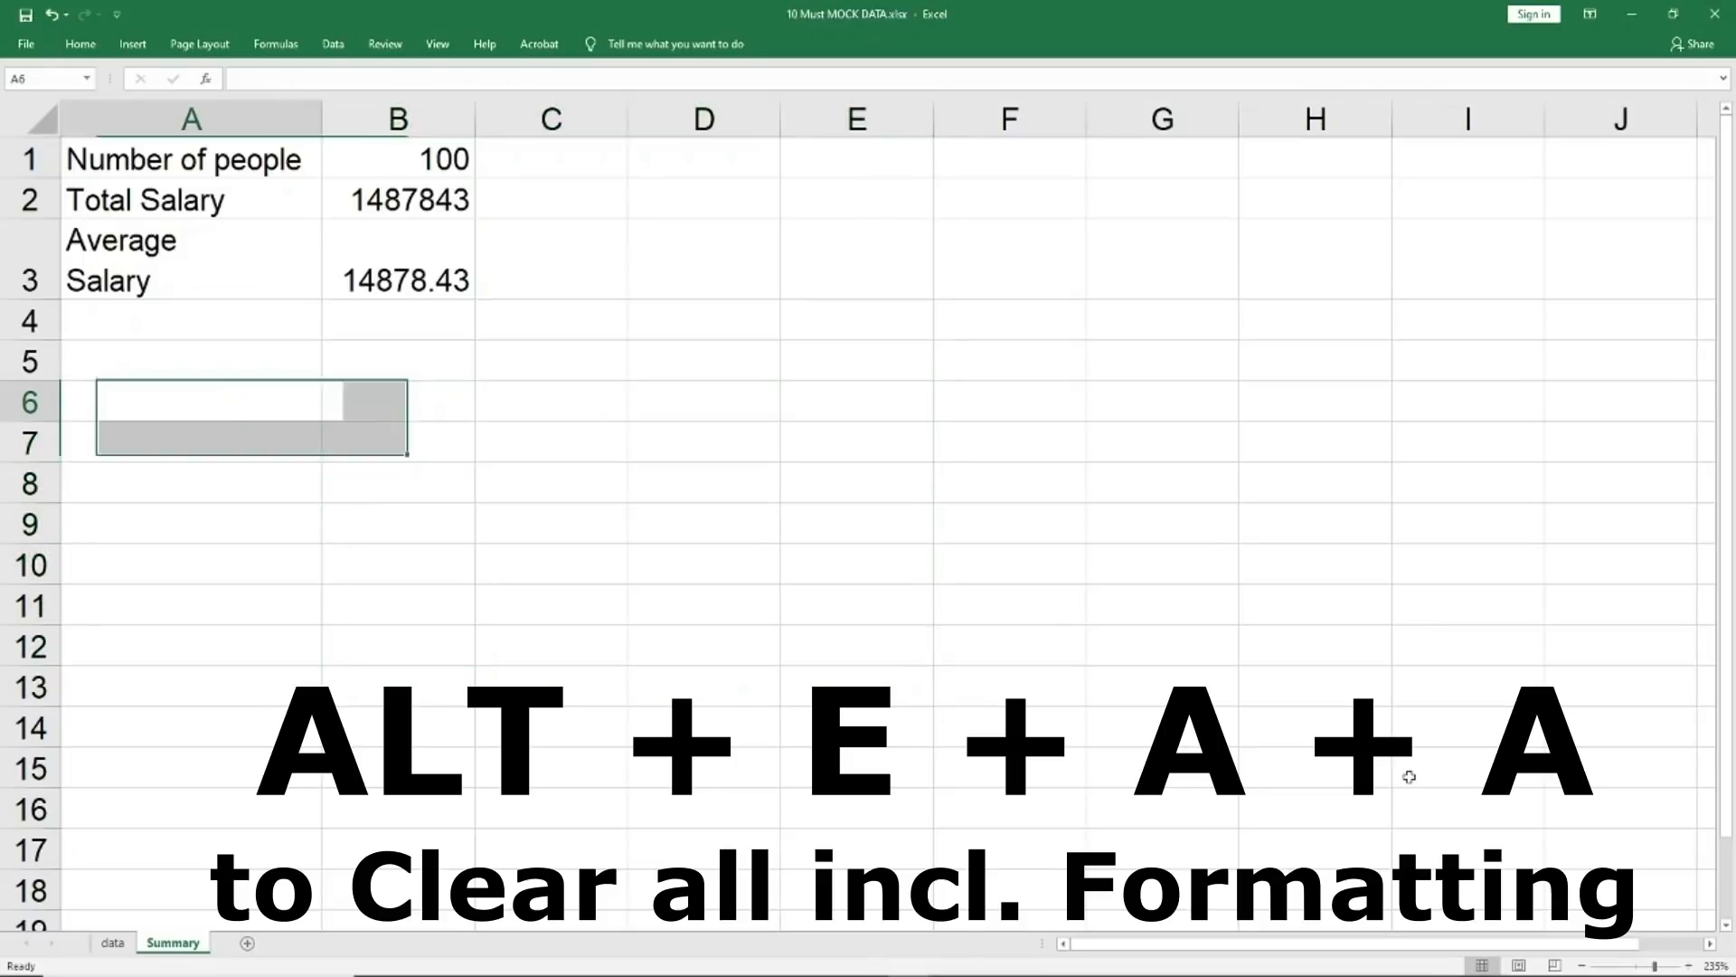
pyautogui.write('asd')
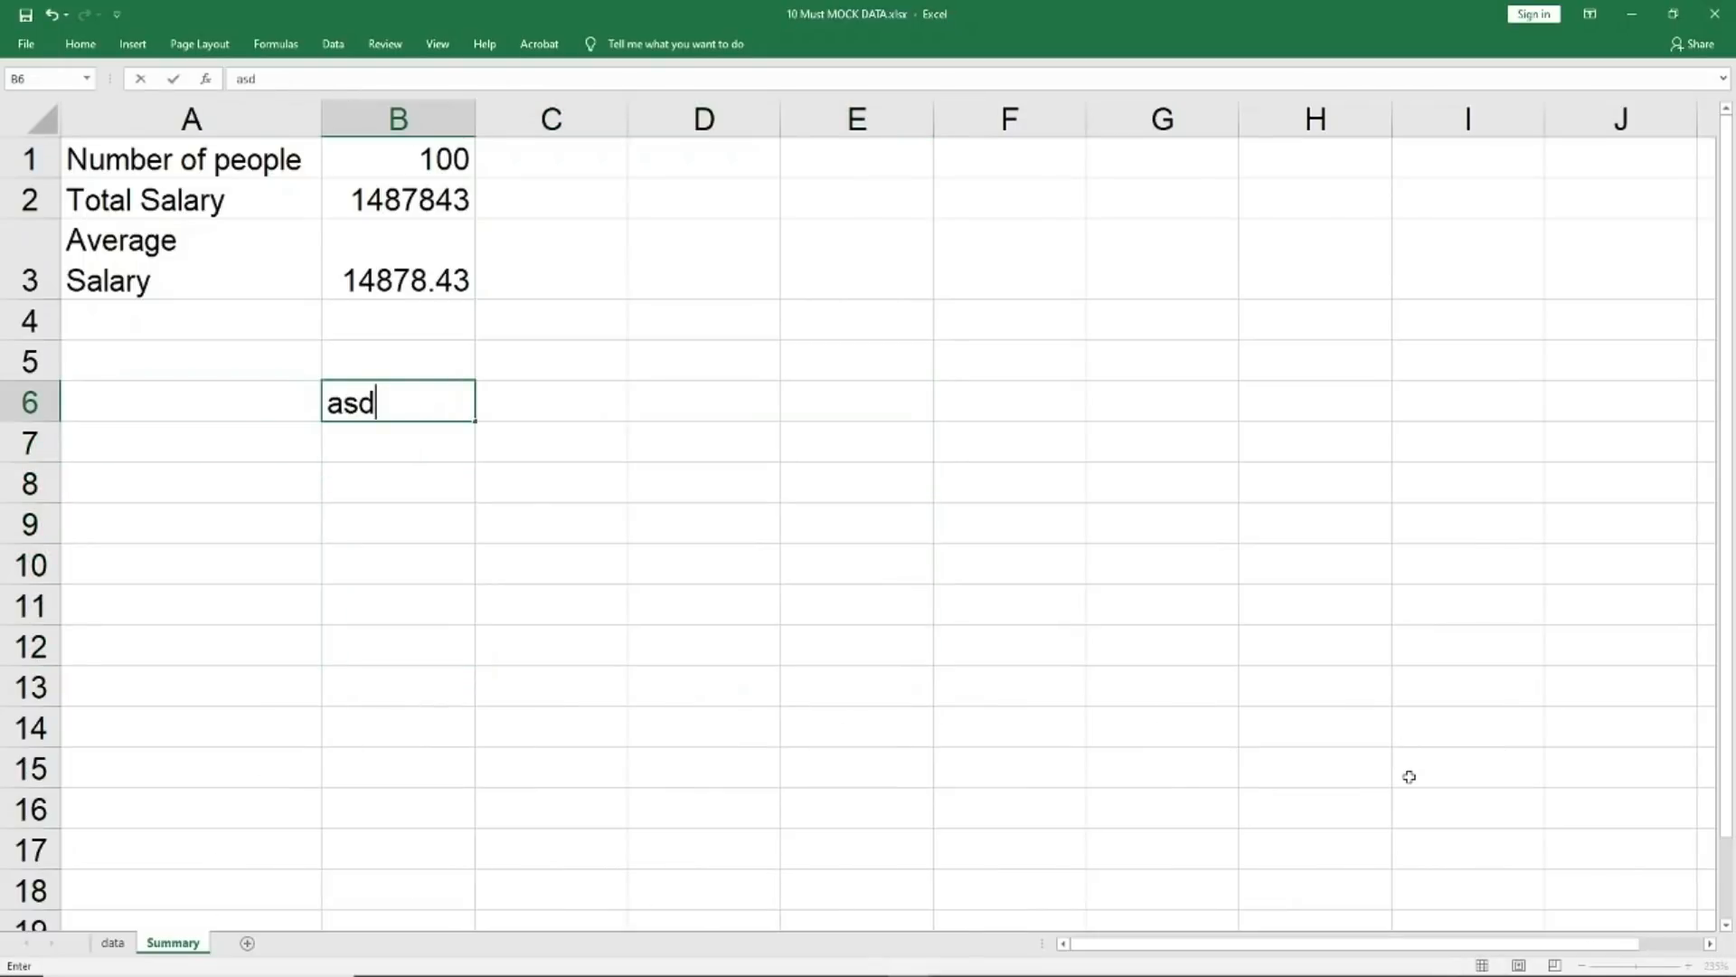
pyautogui.press('Escape')
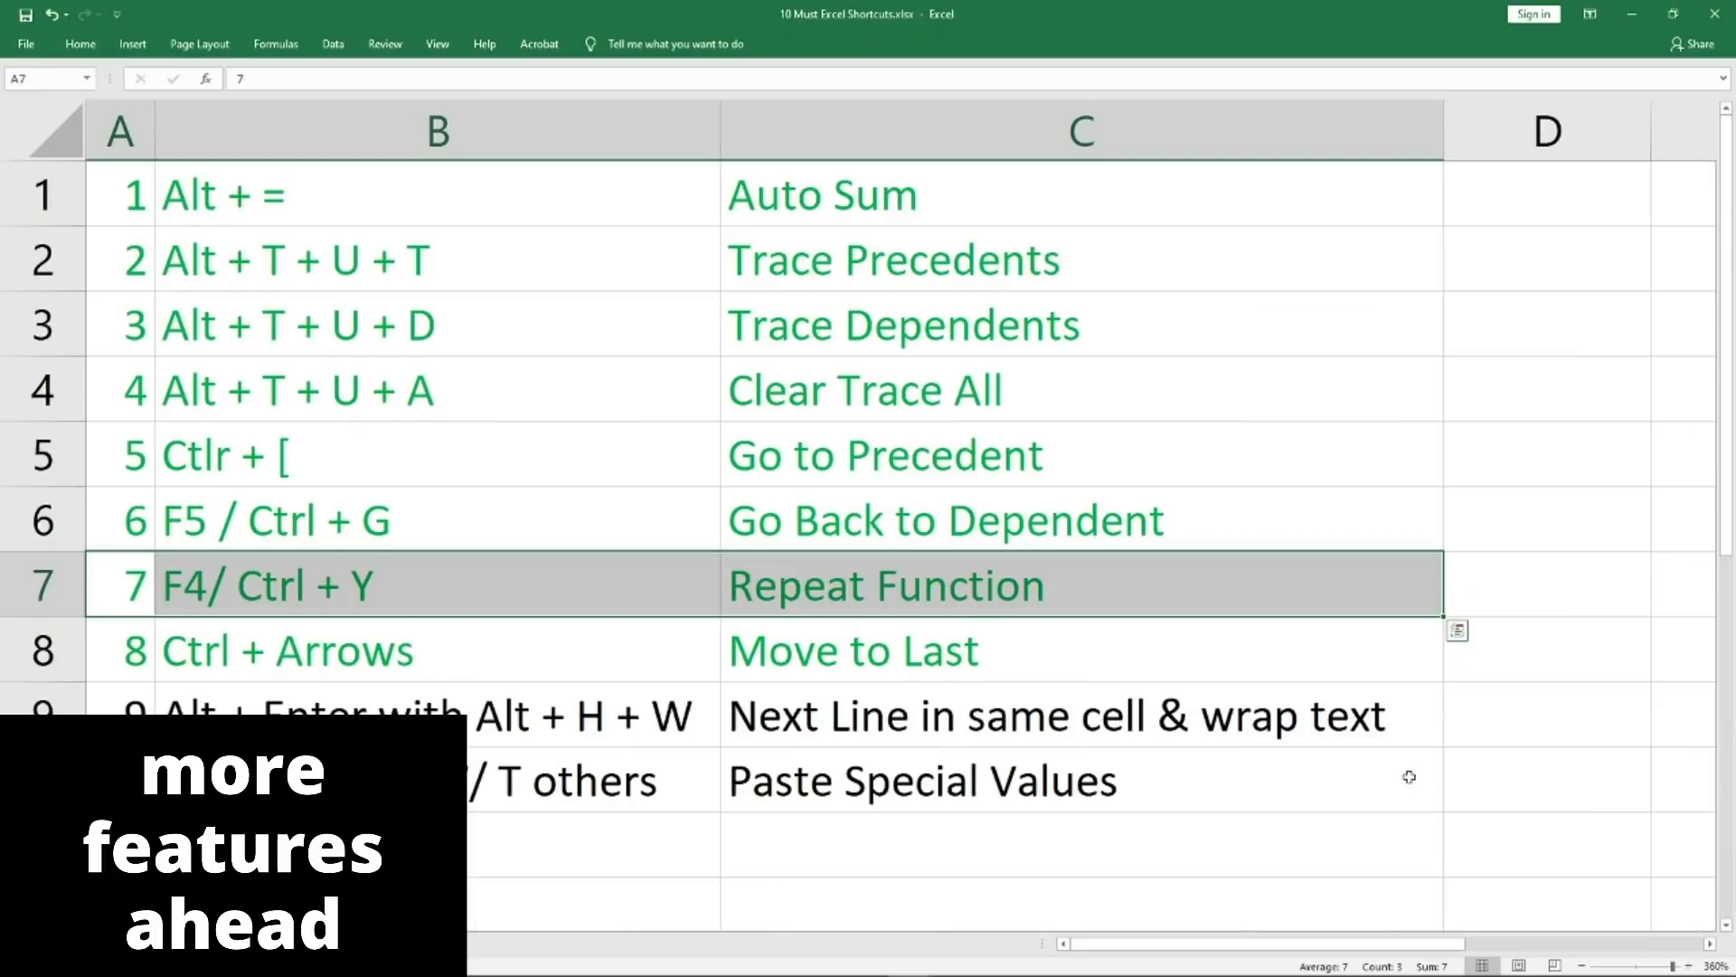
# In the shortcuts workbook, select the "Next Line in same cell & wrap text" entry in A9:C9
pyautogui.press('Down')
pyautogui.press('Down')
pyautogui.press('Up')
pyautogui.press('Up')
pyautogui.press('Down')
pyautogui.press('Down')
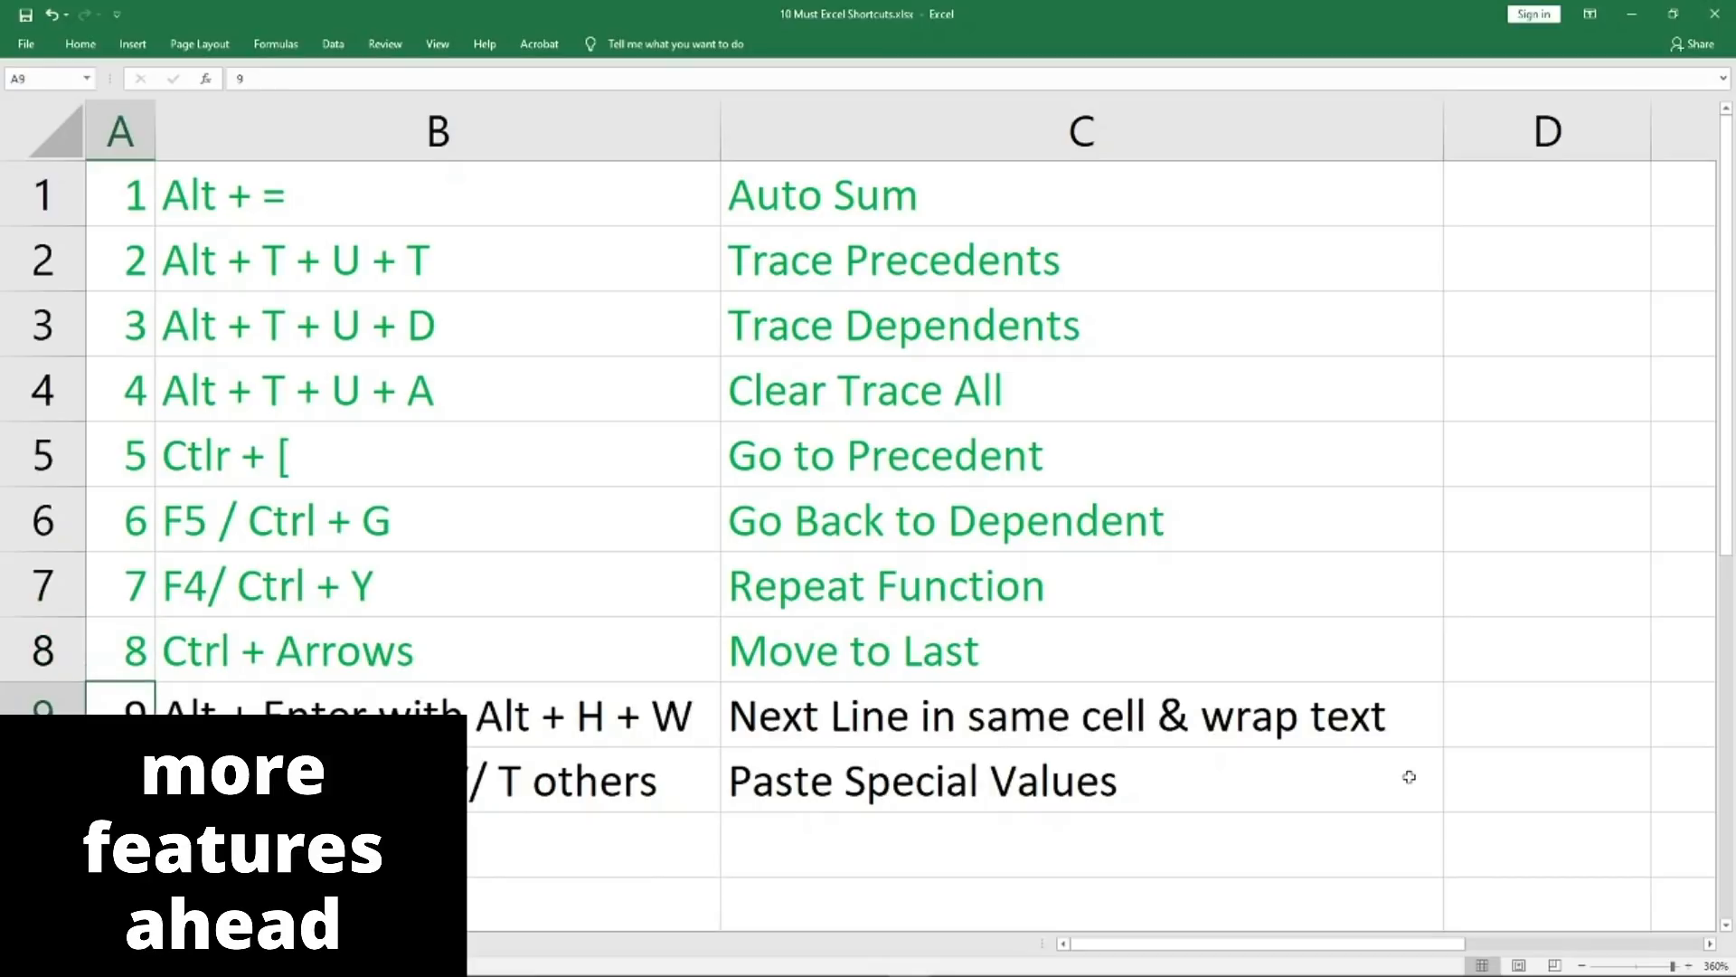
pyautogui.hotkey('shift', 'Right')
pyautogui.hotkey('shift', 'Right')
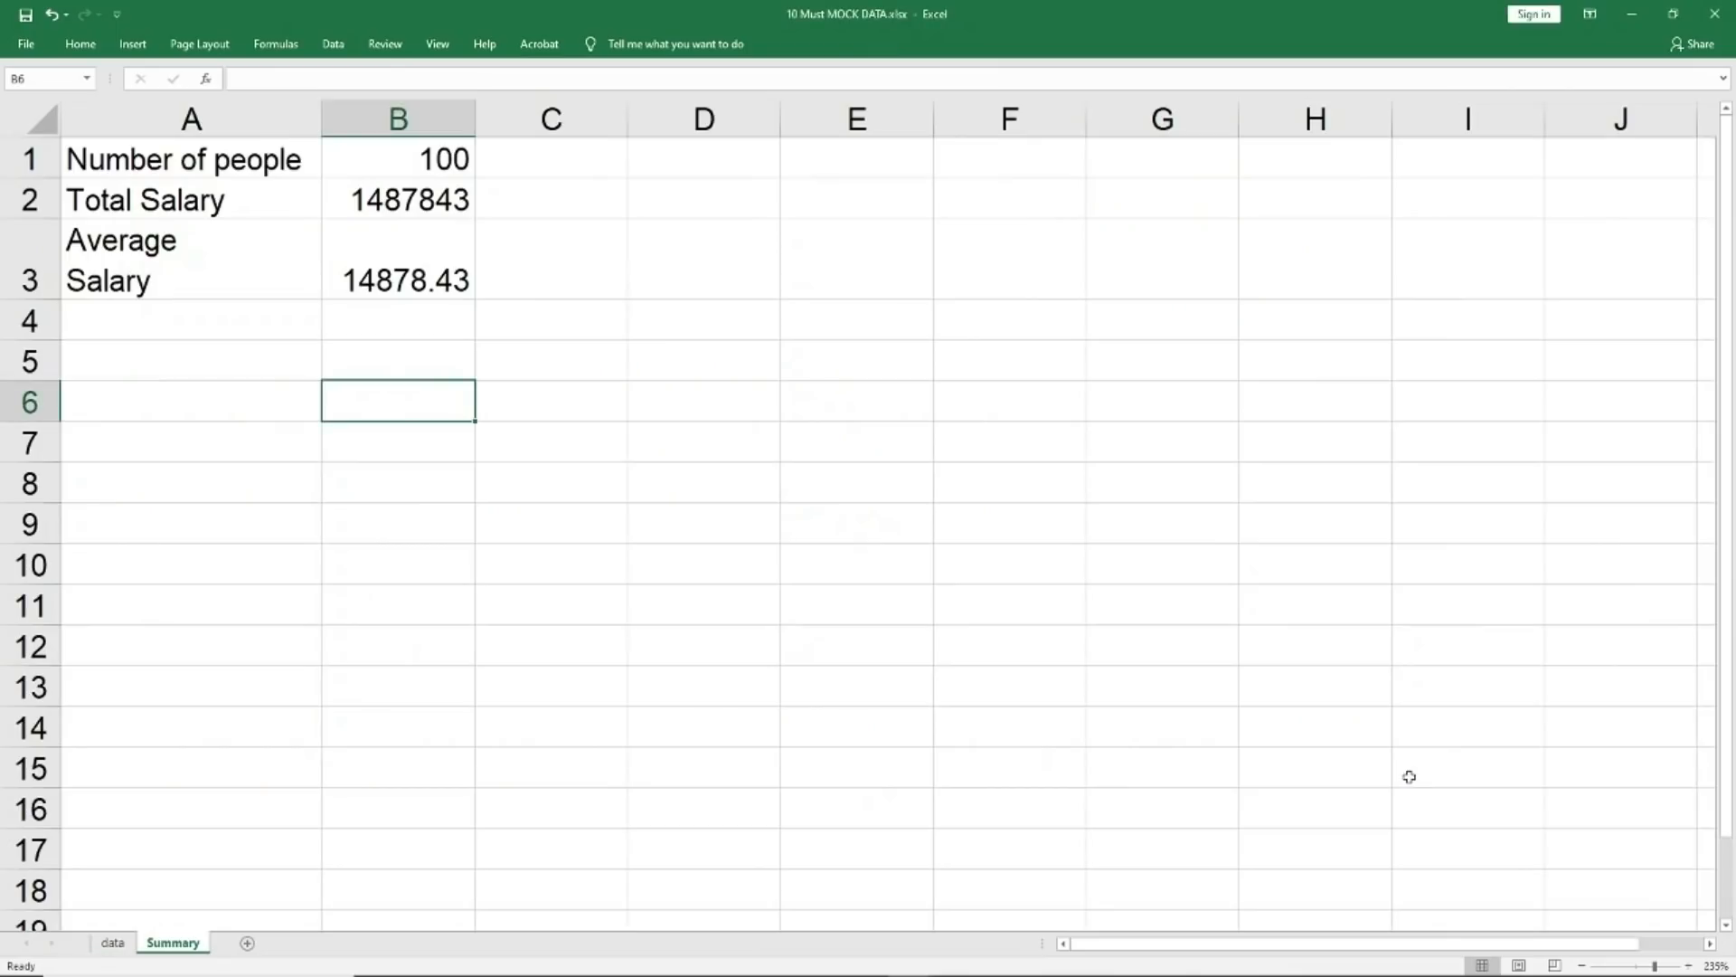
# On the mock data Summary sheet, remove the line break between Average and Salary in A3 and insert it again
pyautogui.press('Left')
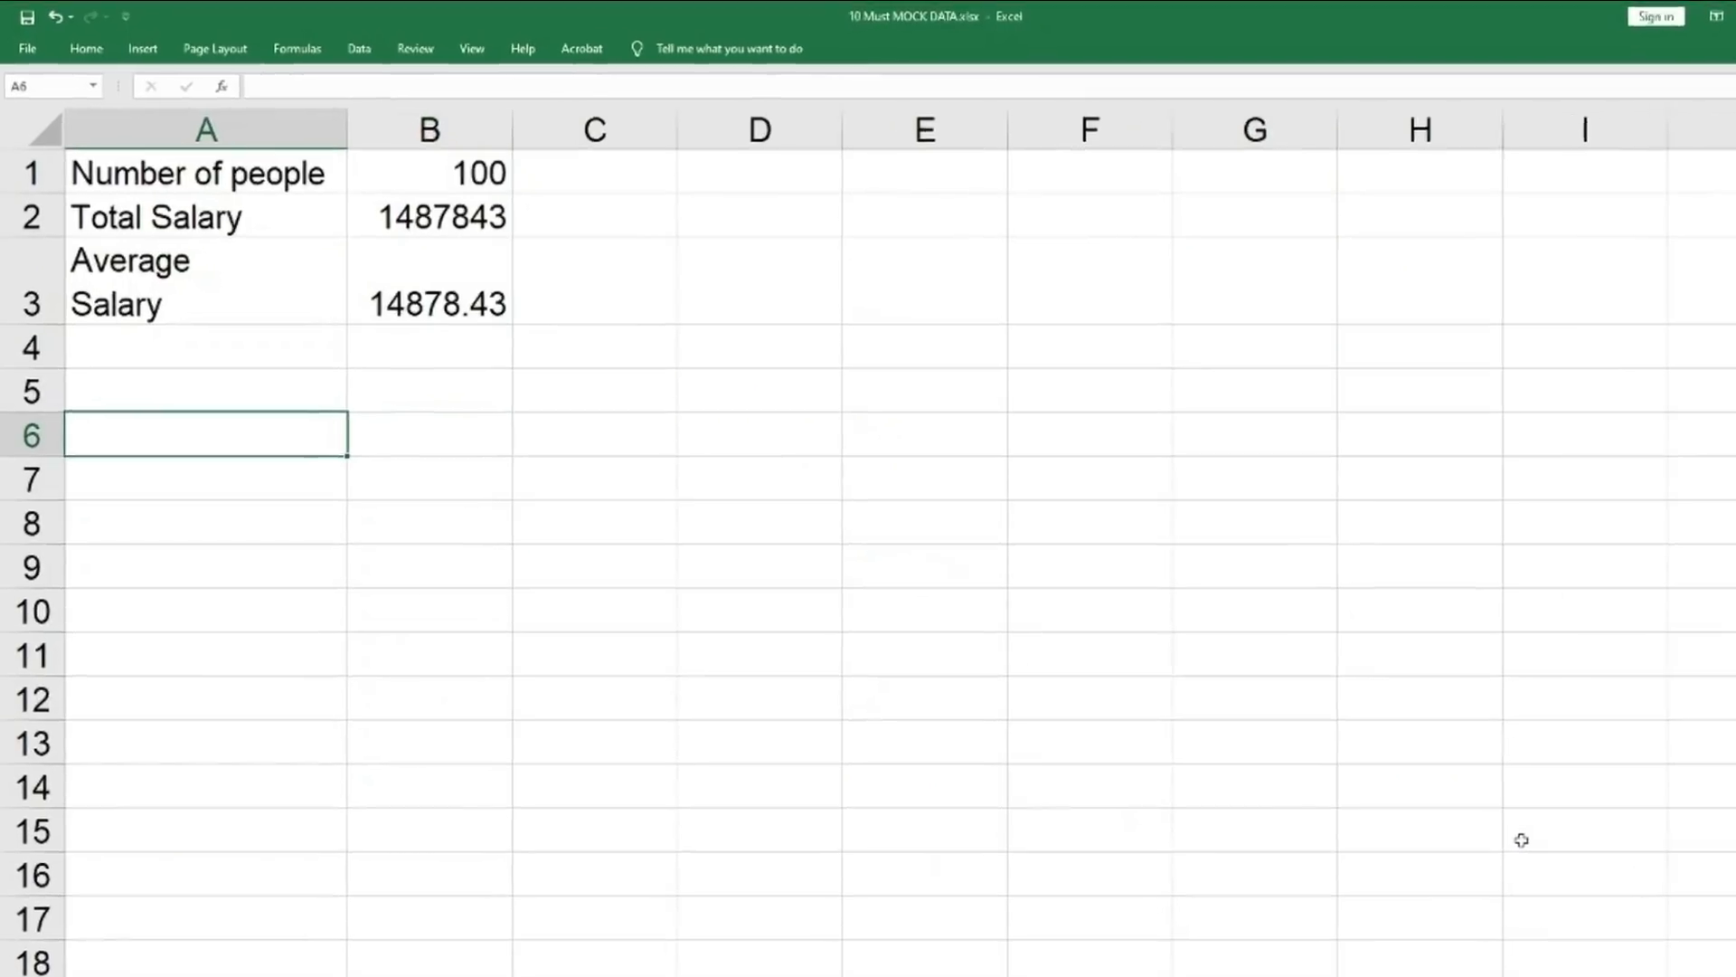
pyautogui.press('Up')
pyautogui.press('Up')
pyautogui.press('Up')
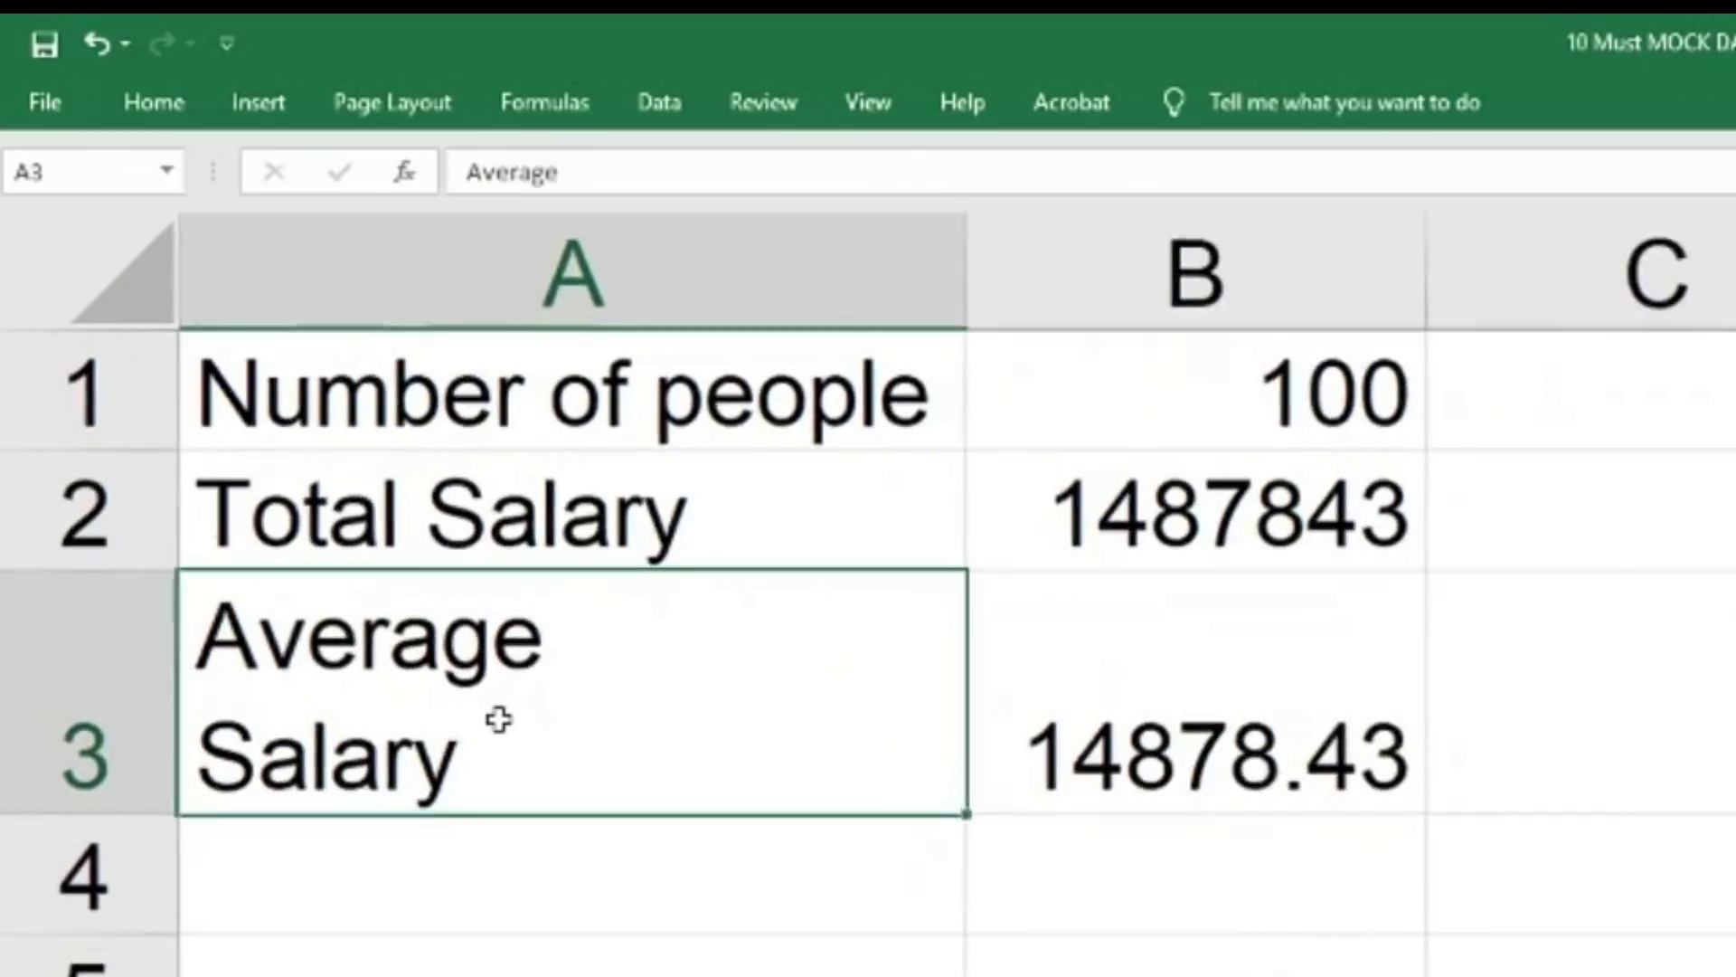
pyautogui.scroll(1, 498, 720)
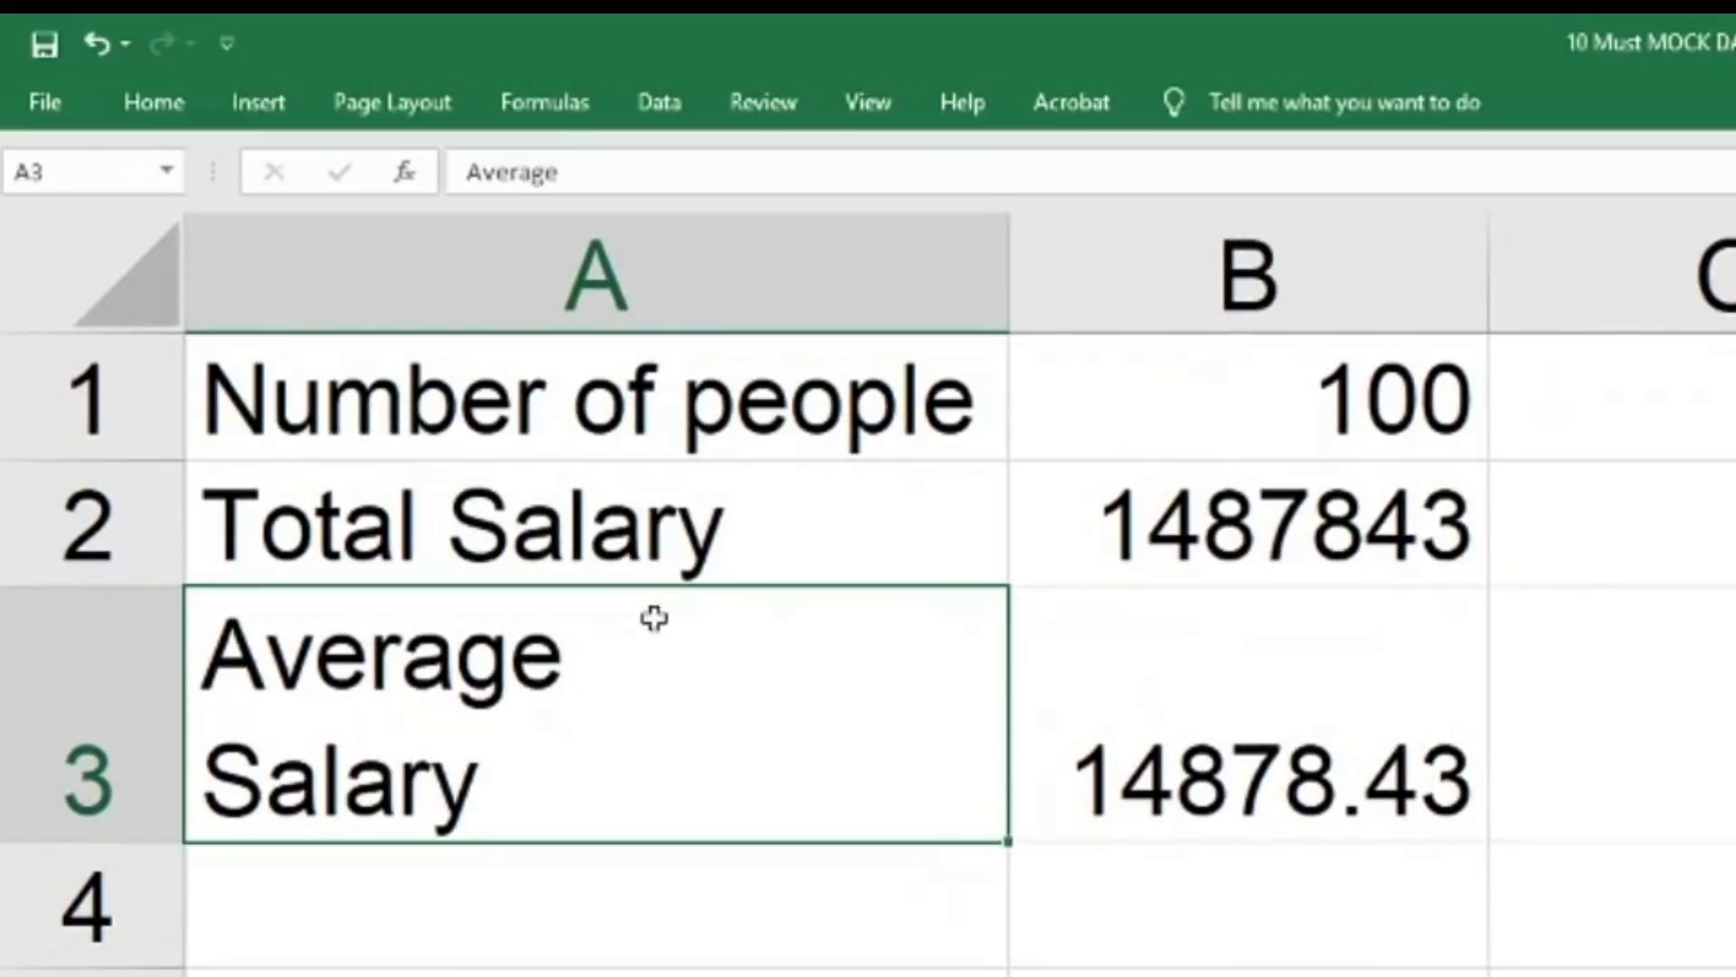
pyautogui.click(666, 432)
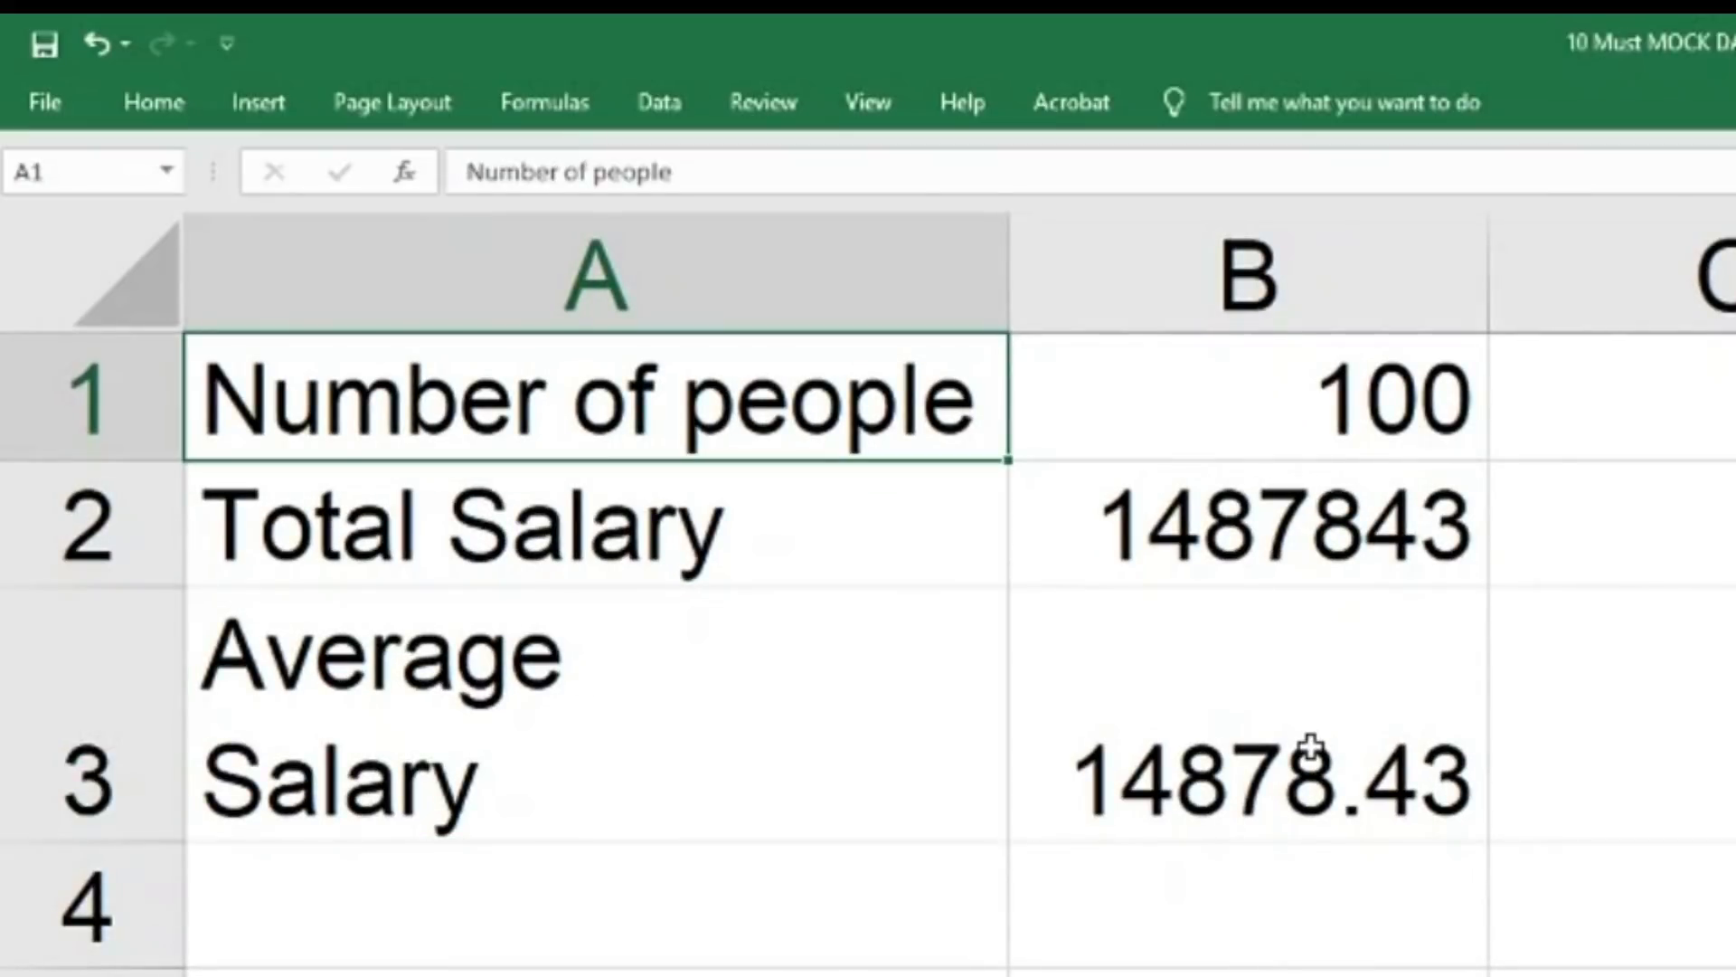
pyautogui.press('Down')
pyautogui.press('Down')
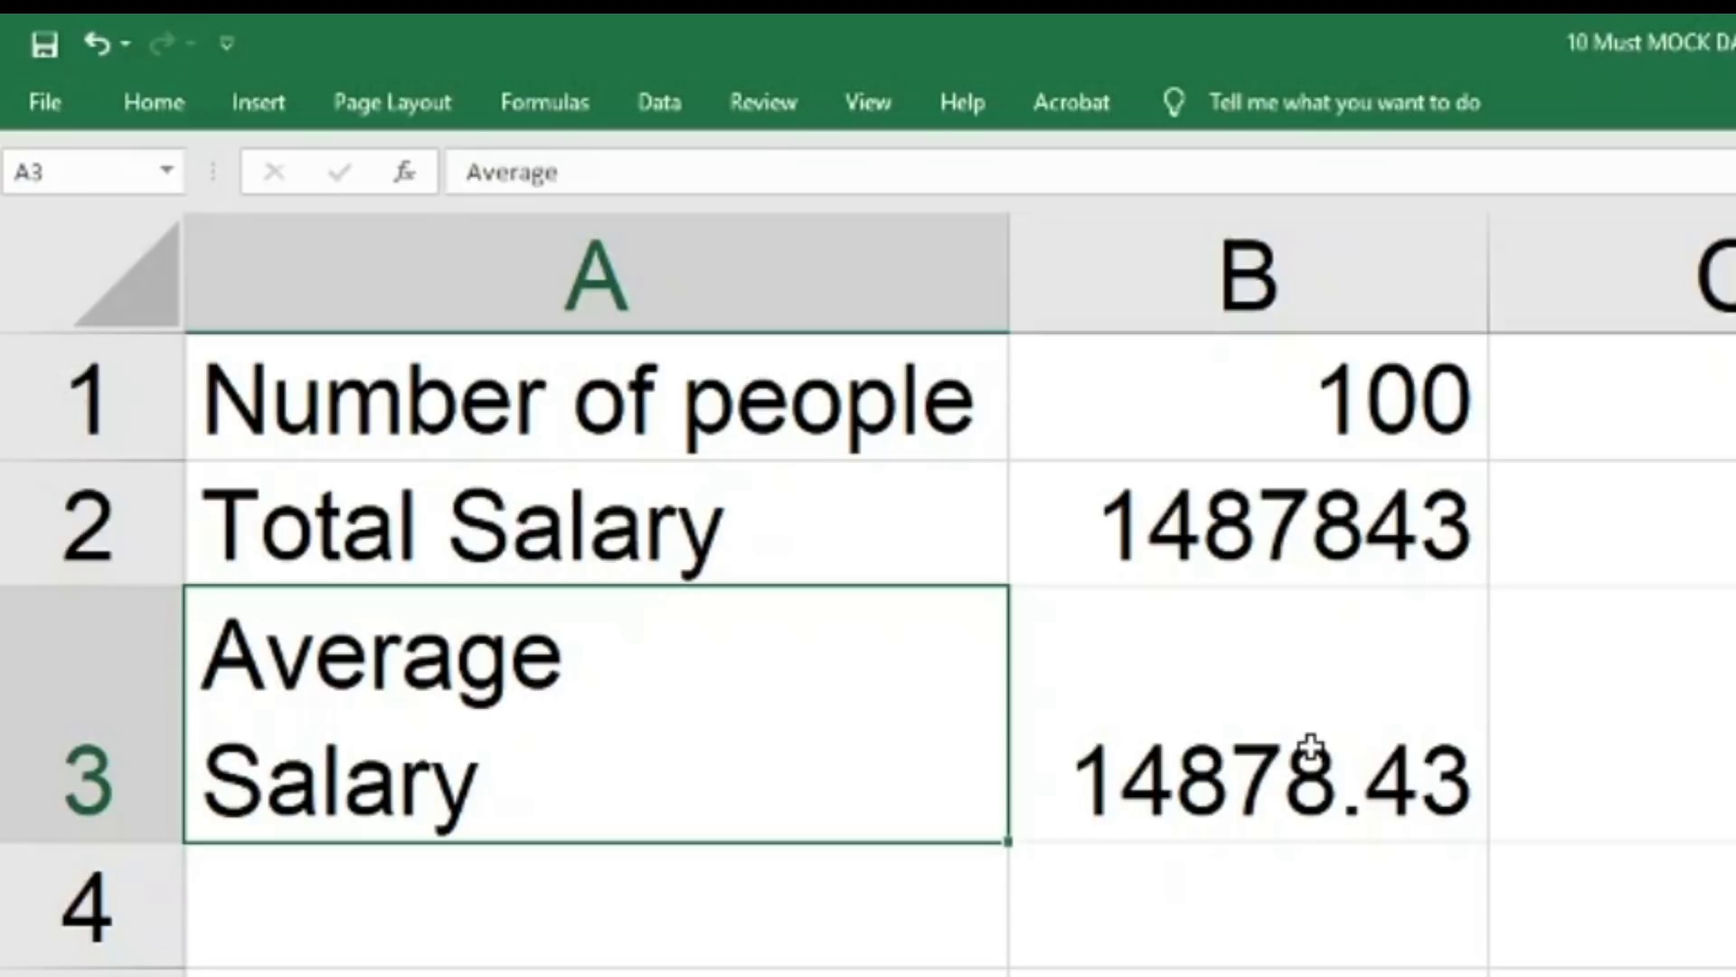
pyautogui.press('F2')
pyautogui.press('Up')
pyautogui.press('Right')
pyautogui.press('Delete')
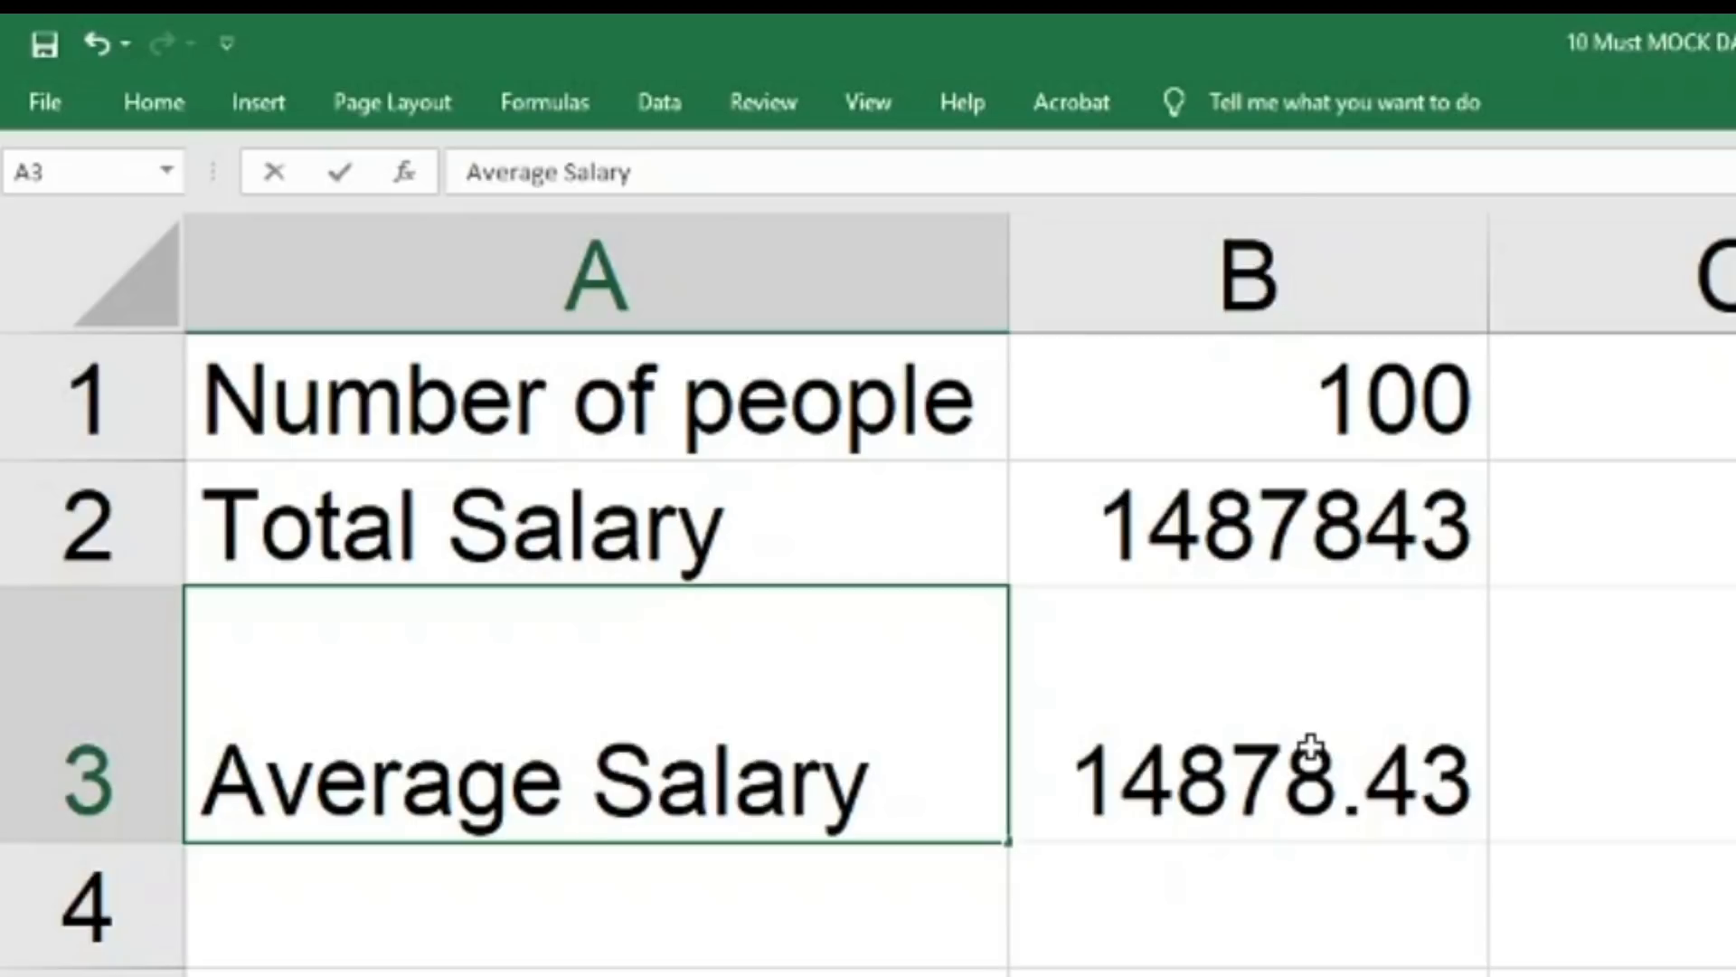
pyautogui.hotkey('alt', 'Return')
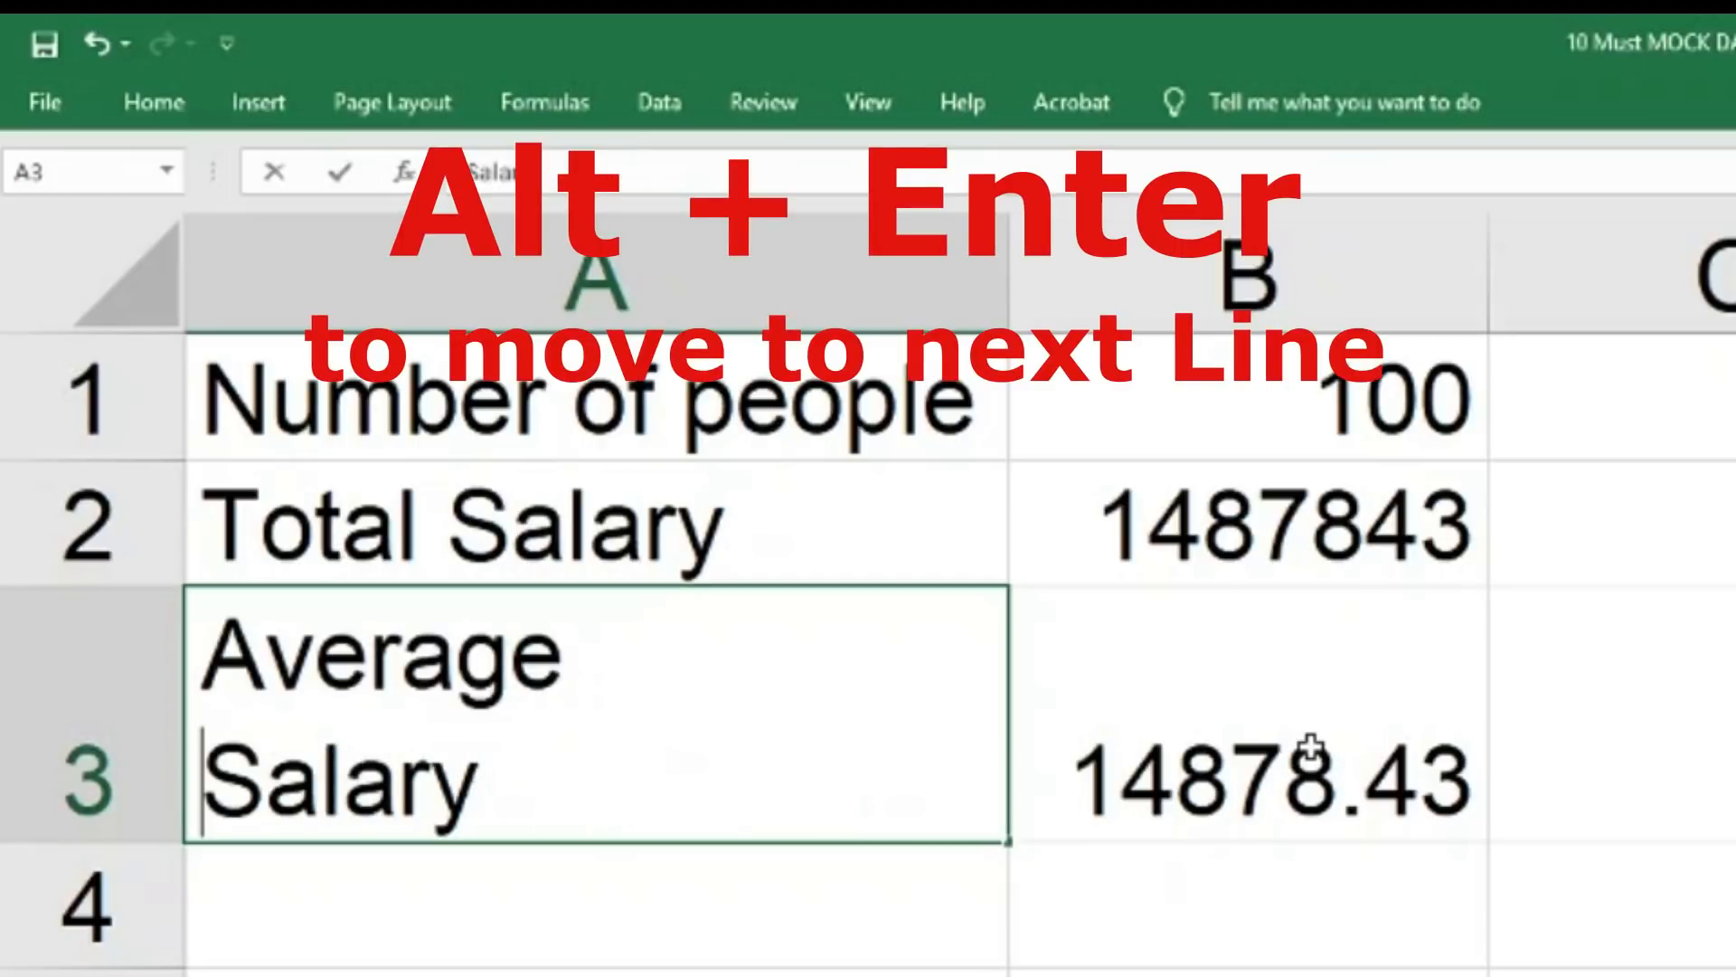
# Add a third line reading "of 100 people" to the Average Salary label in A3
pyautogui.press('Right')
pyautogui.press('Right')
pyautogui.press('Right')
pyautogui.press('Right')
pyautogui.press('Right')
pyautogui.press('Right')
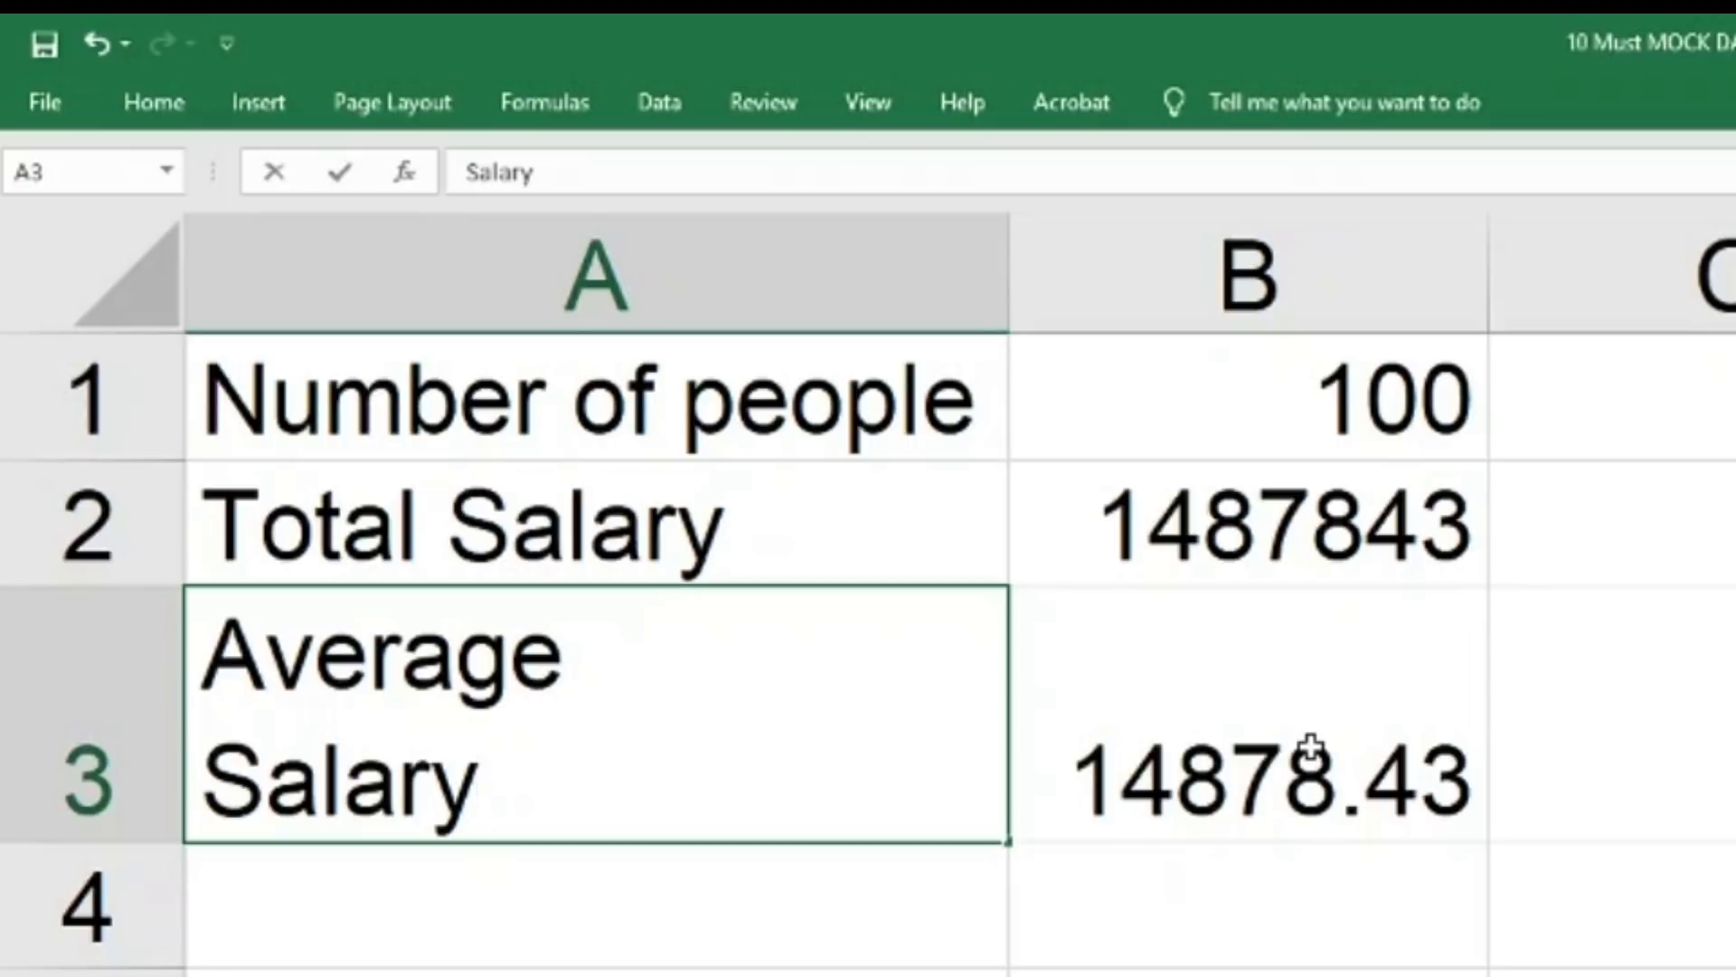
pyautogui.hotkey('alt', 'Return')
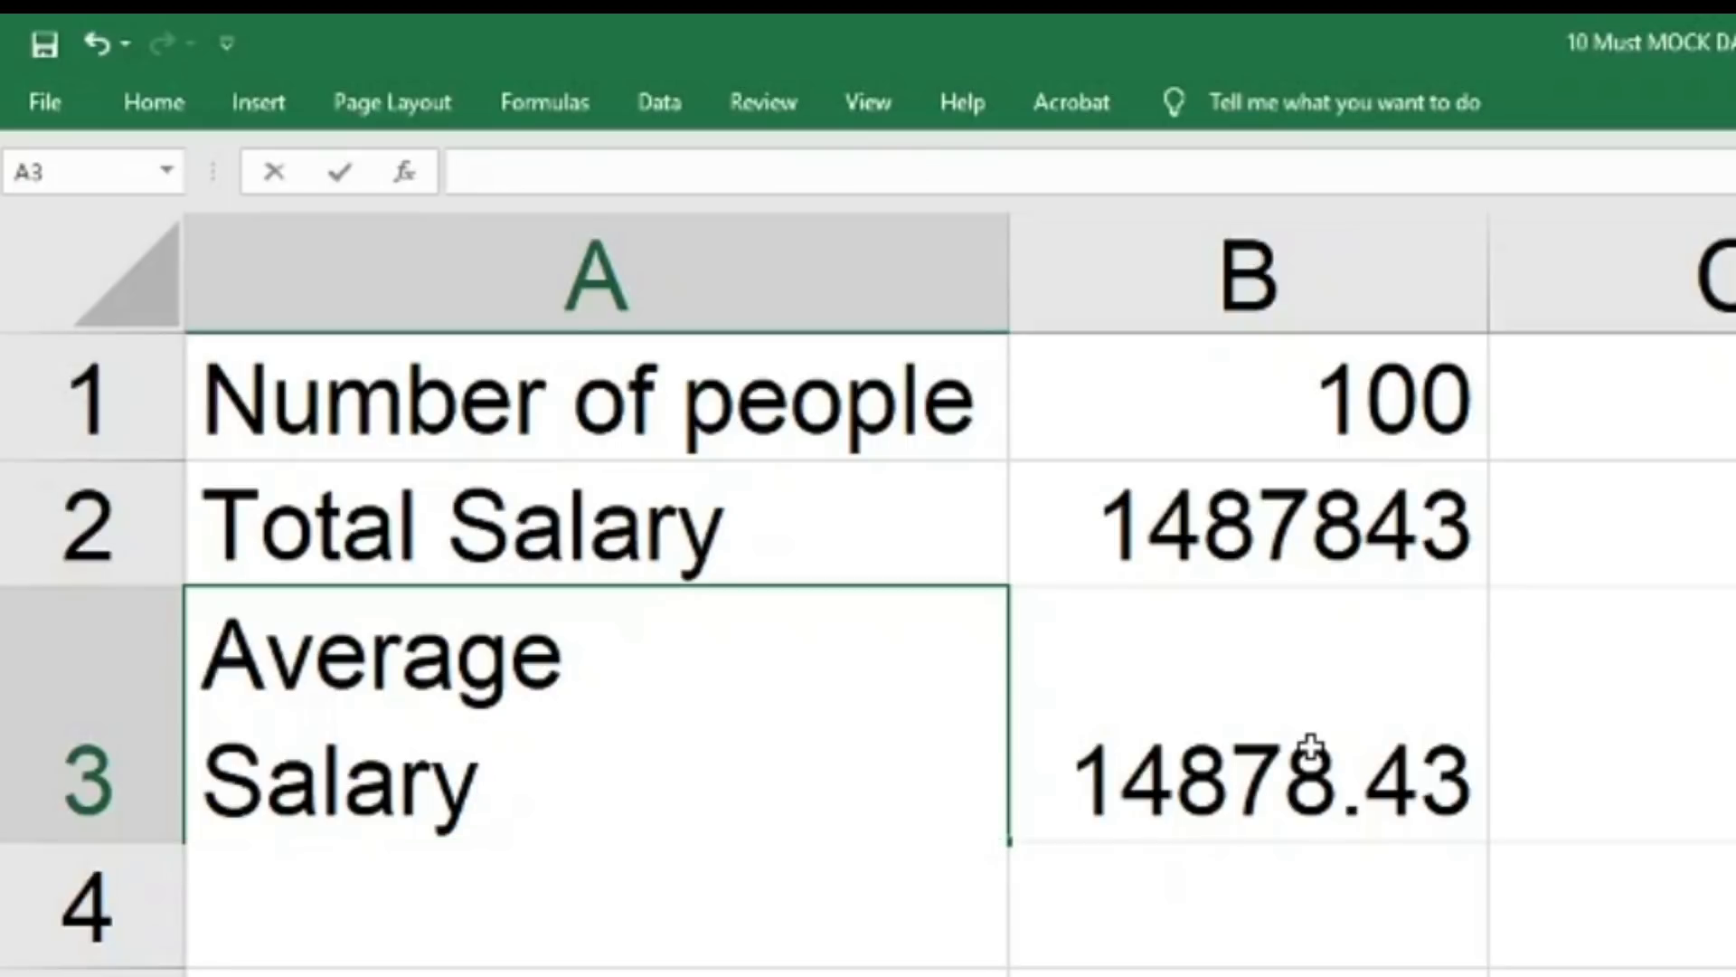
pyautogui.write('of ')
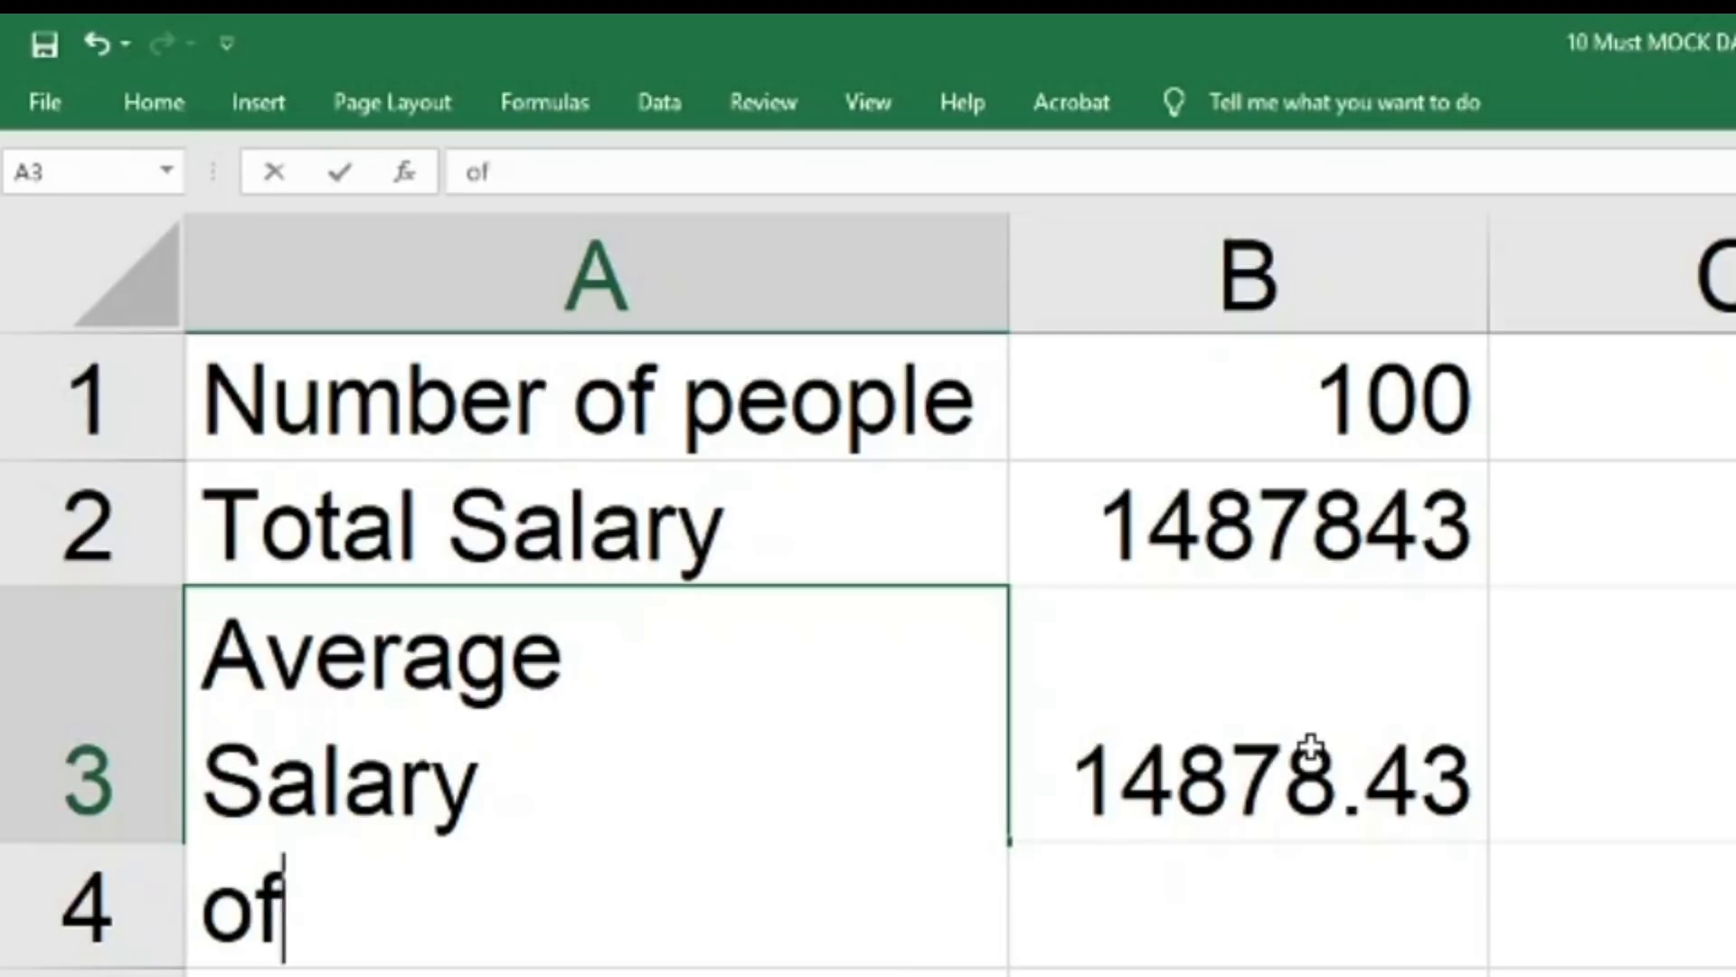
pyautogui.write('100 peop')
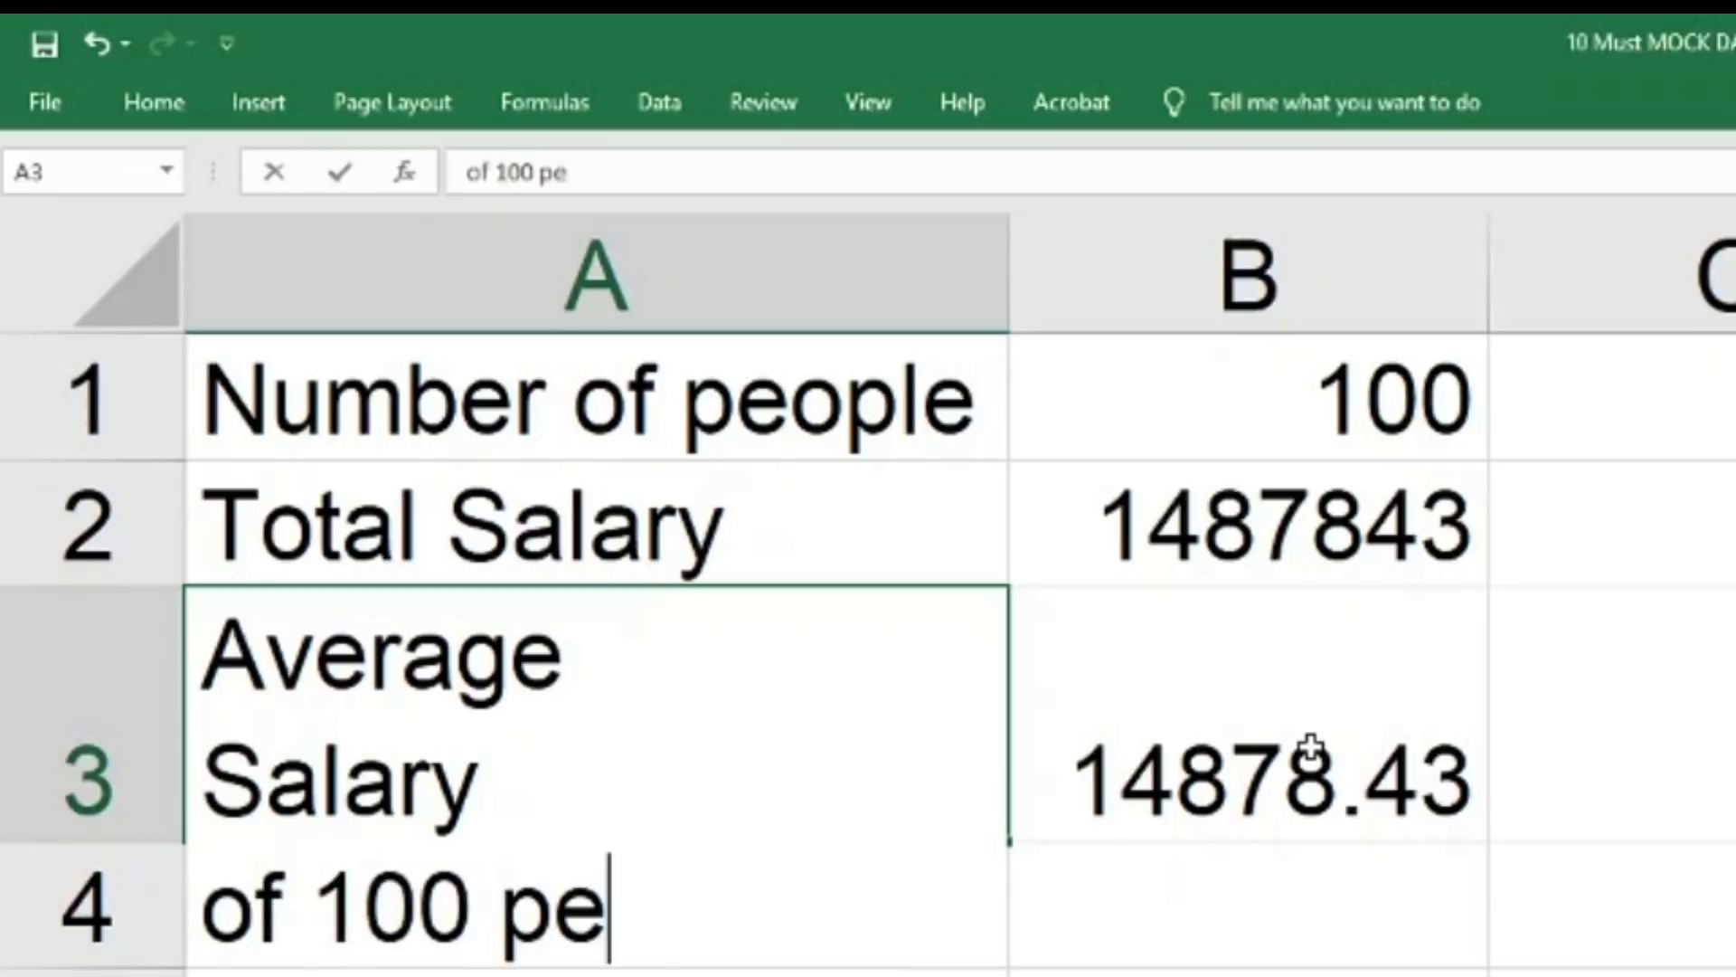
pyautogui.write('le')
pyautogui.press('Return')
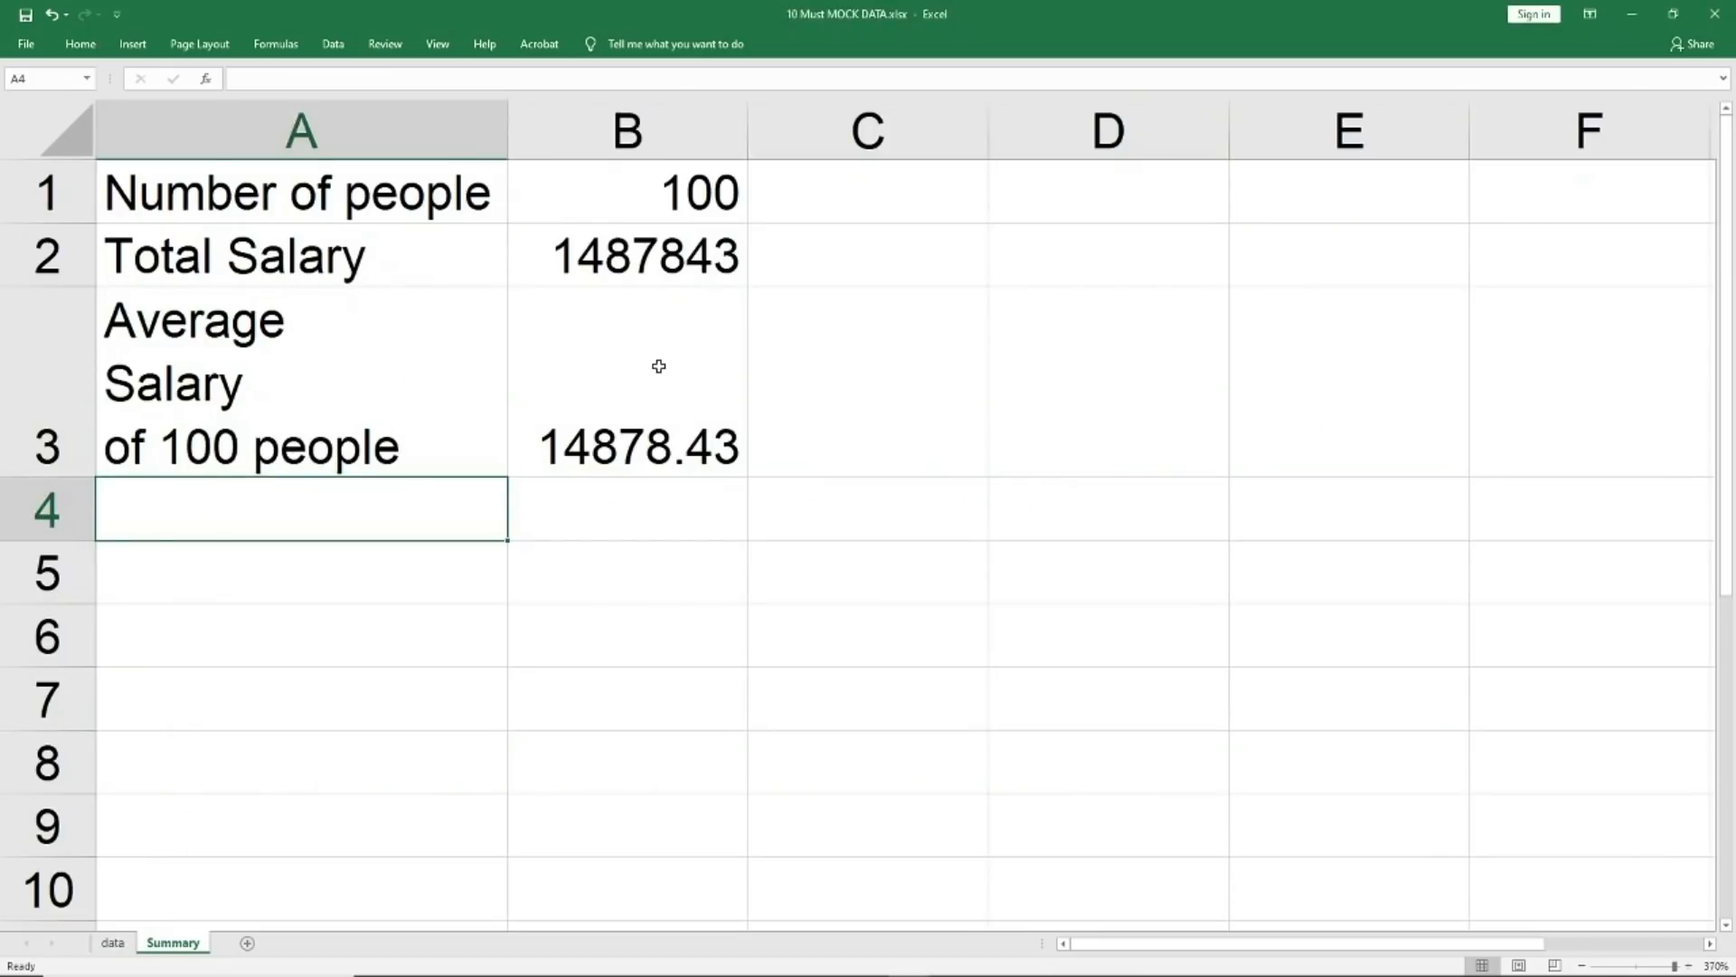
# Narrow column A until the Number of people label is cut off, and apply Wrap Text to A1
pyautogui.moveTo(505, 129); pyautogui.dragTo(394, 118)
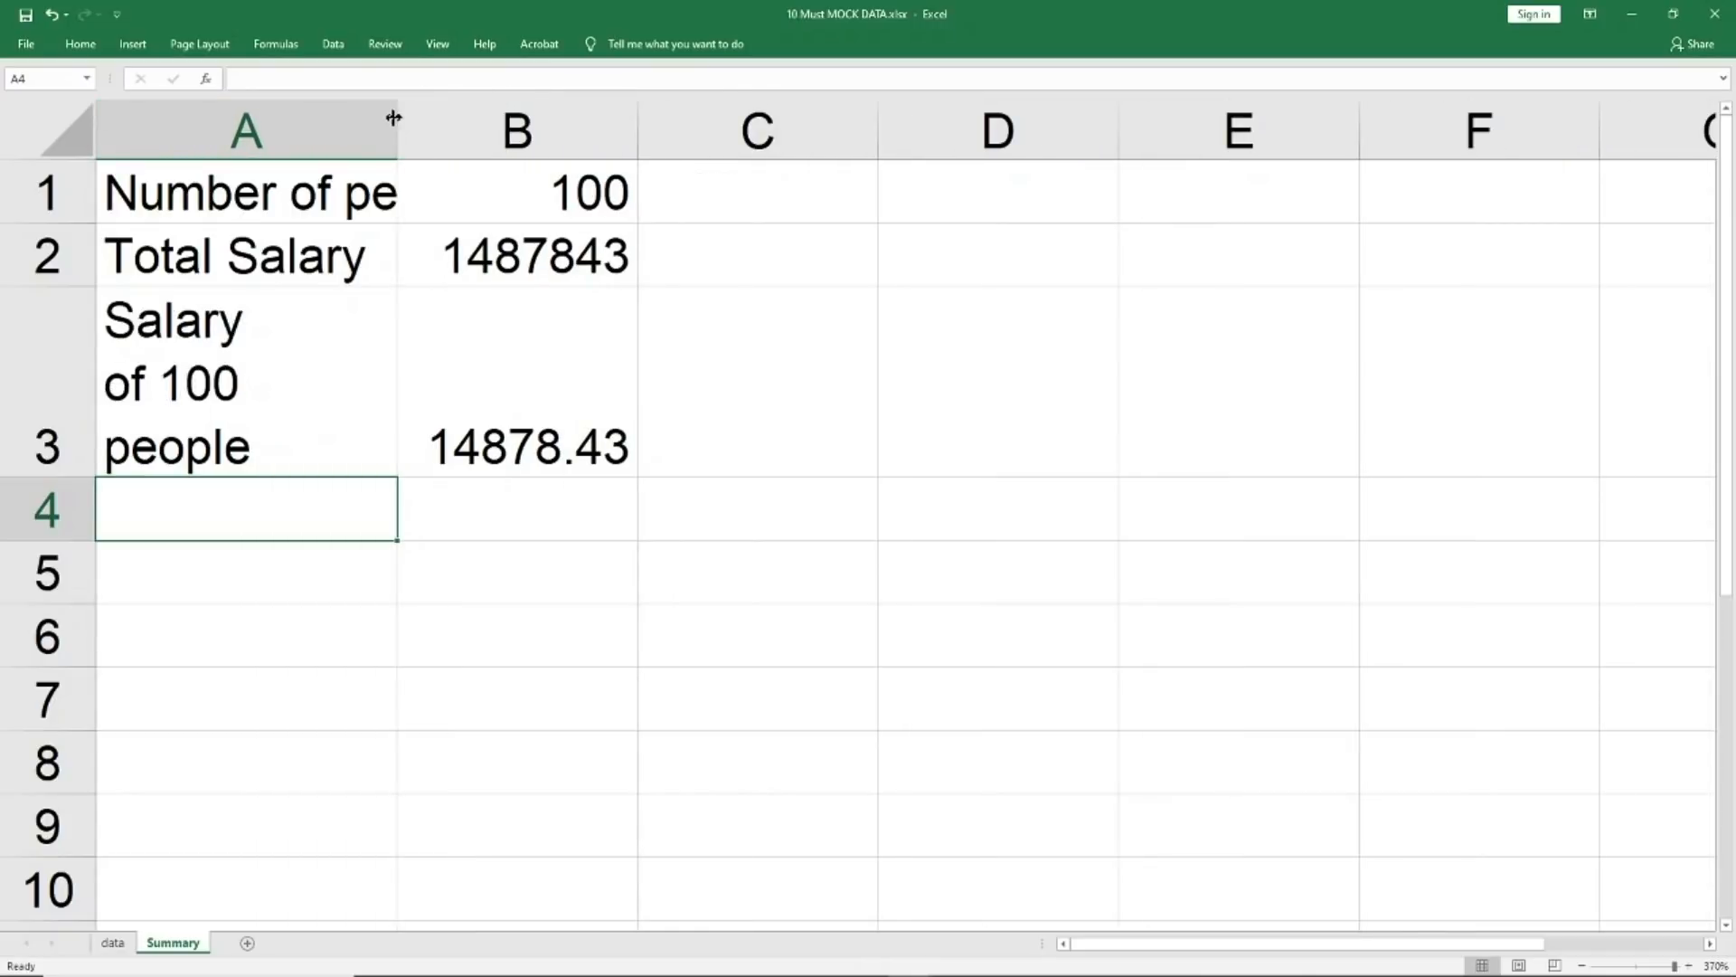
pyautogui.click(376, 116)
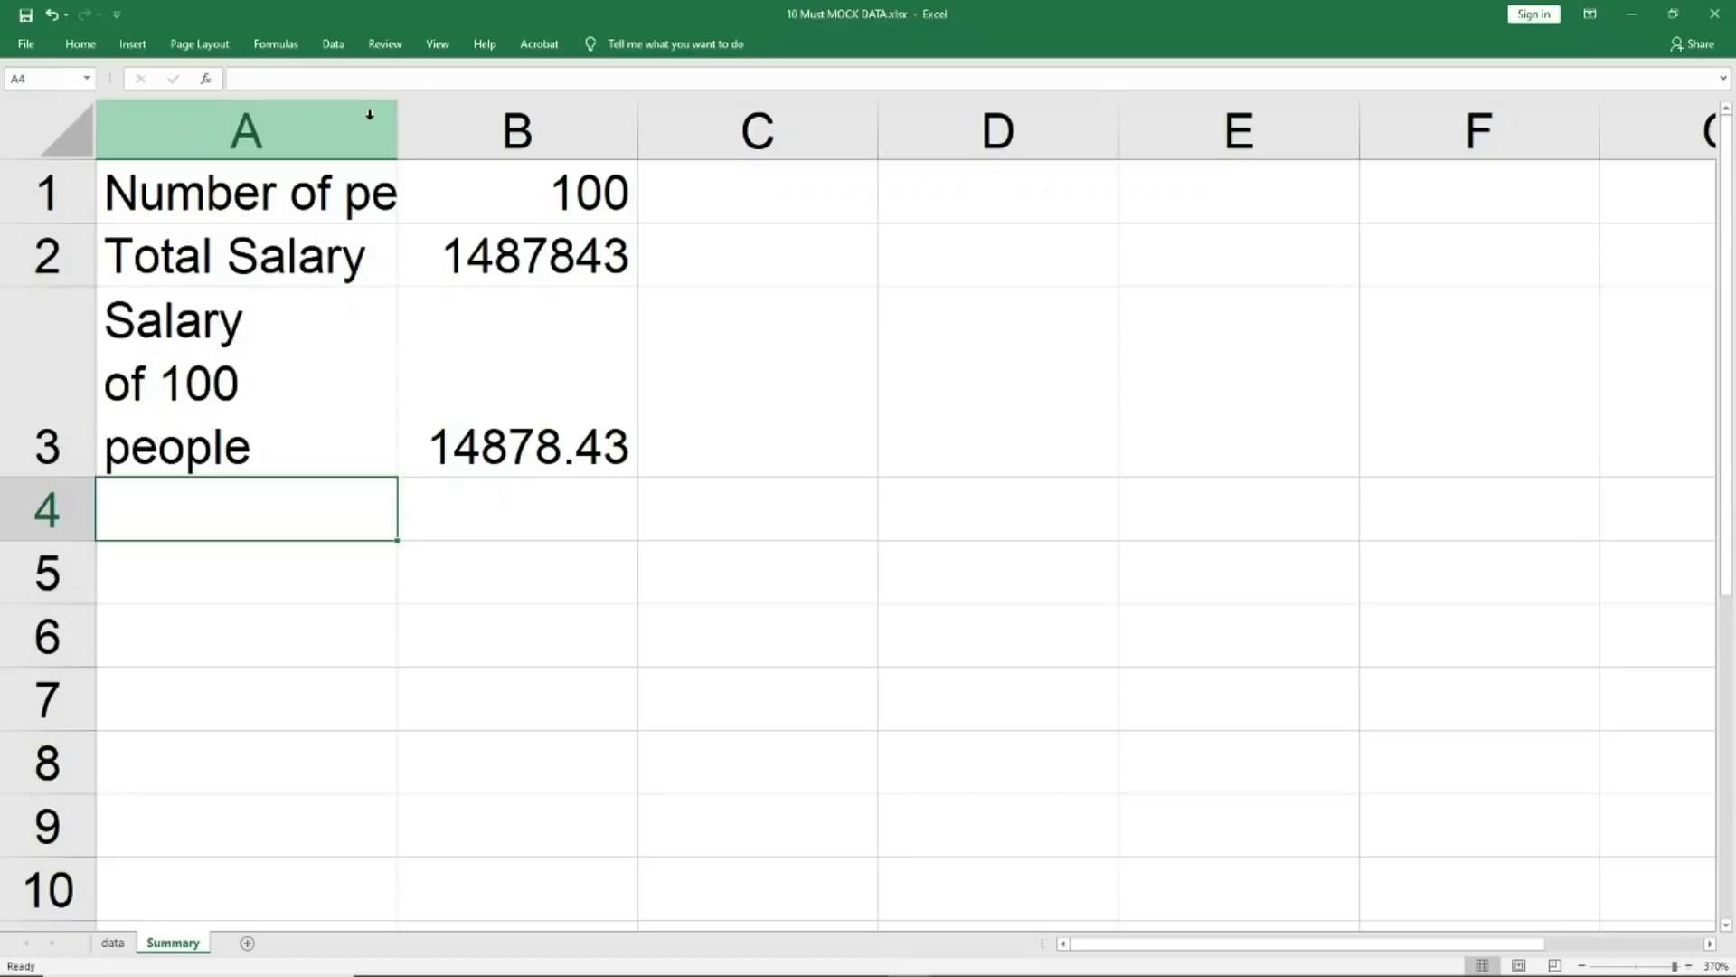
pyautogui.press('Up')
pyautogui.press('Up')
pyautogui.press('Up')
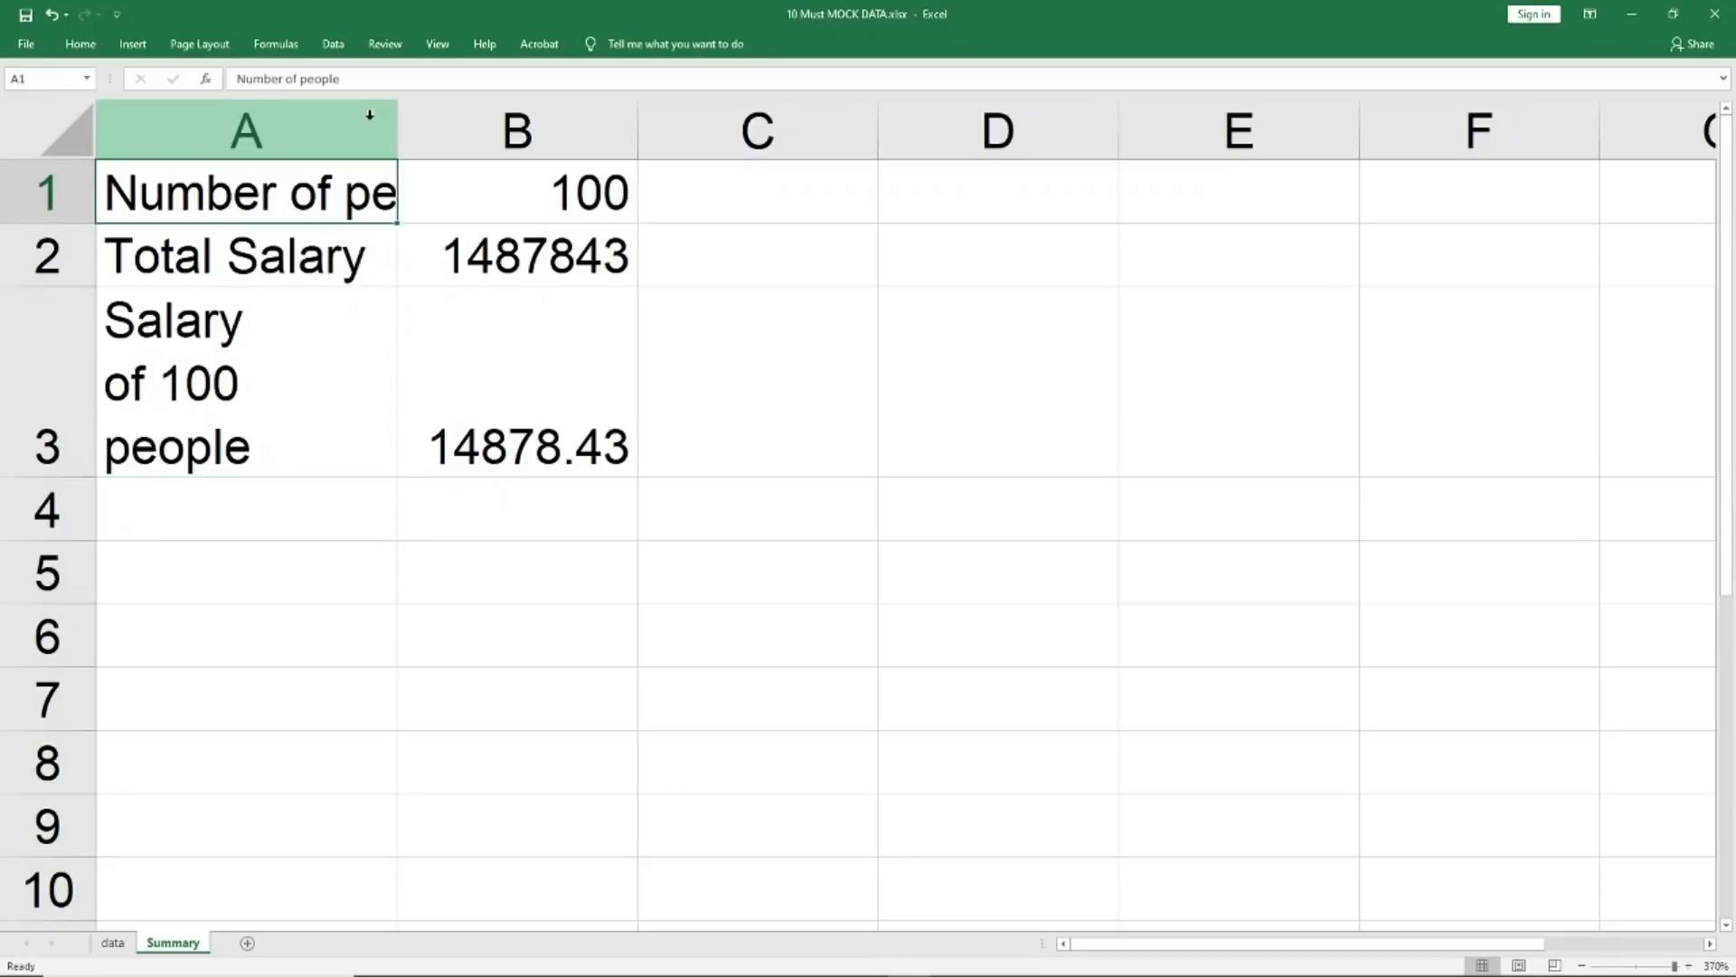
pyautogui.hotkey('alt', 'h')
pyautogui.press('w')
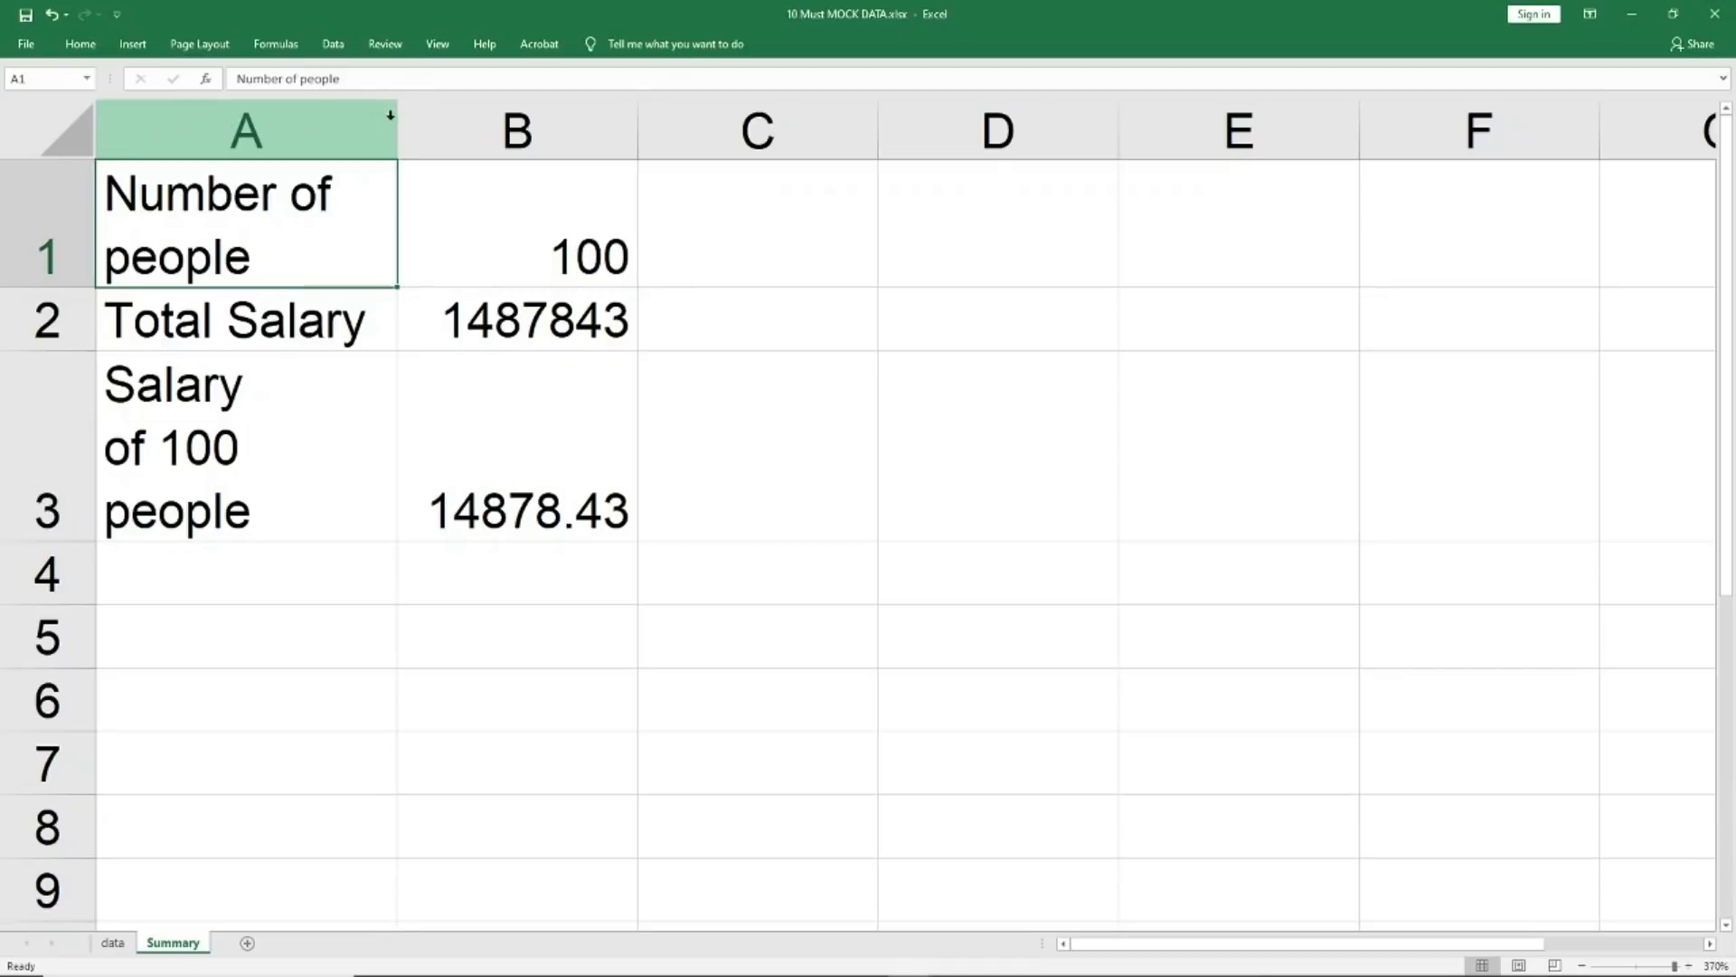
# Widen column A until the wrapped Number of people label fits on one line
pyautogui.moveTo(396, 117); pyautogui.dragTo(671, 161)
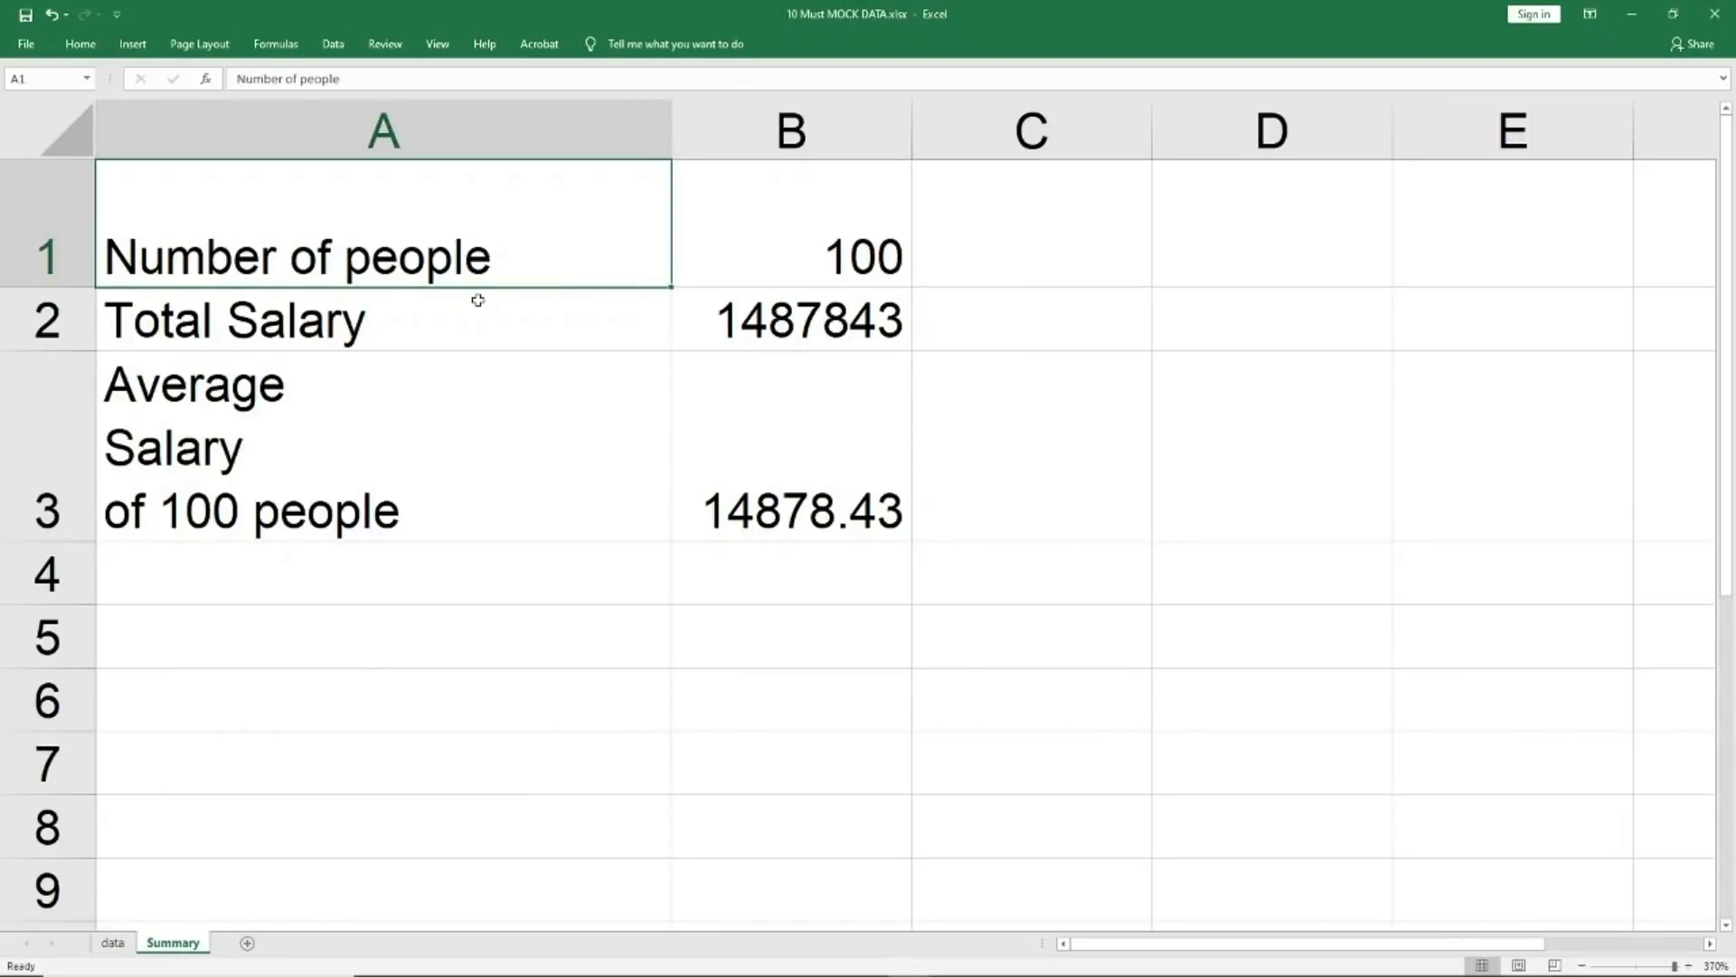
# Set the font colour of the Total Salary value in B2 to red
pyautogui.press('Right')
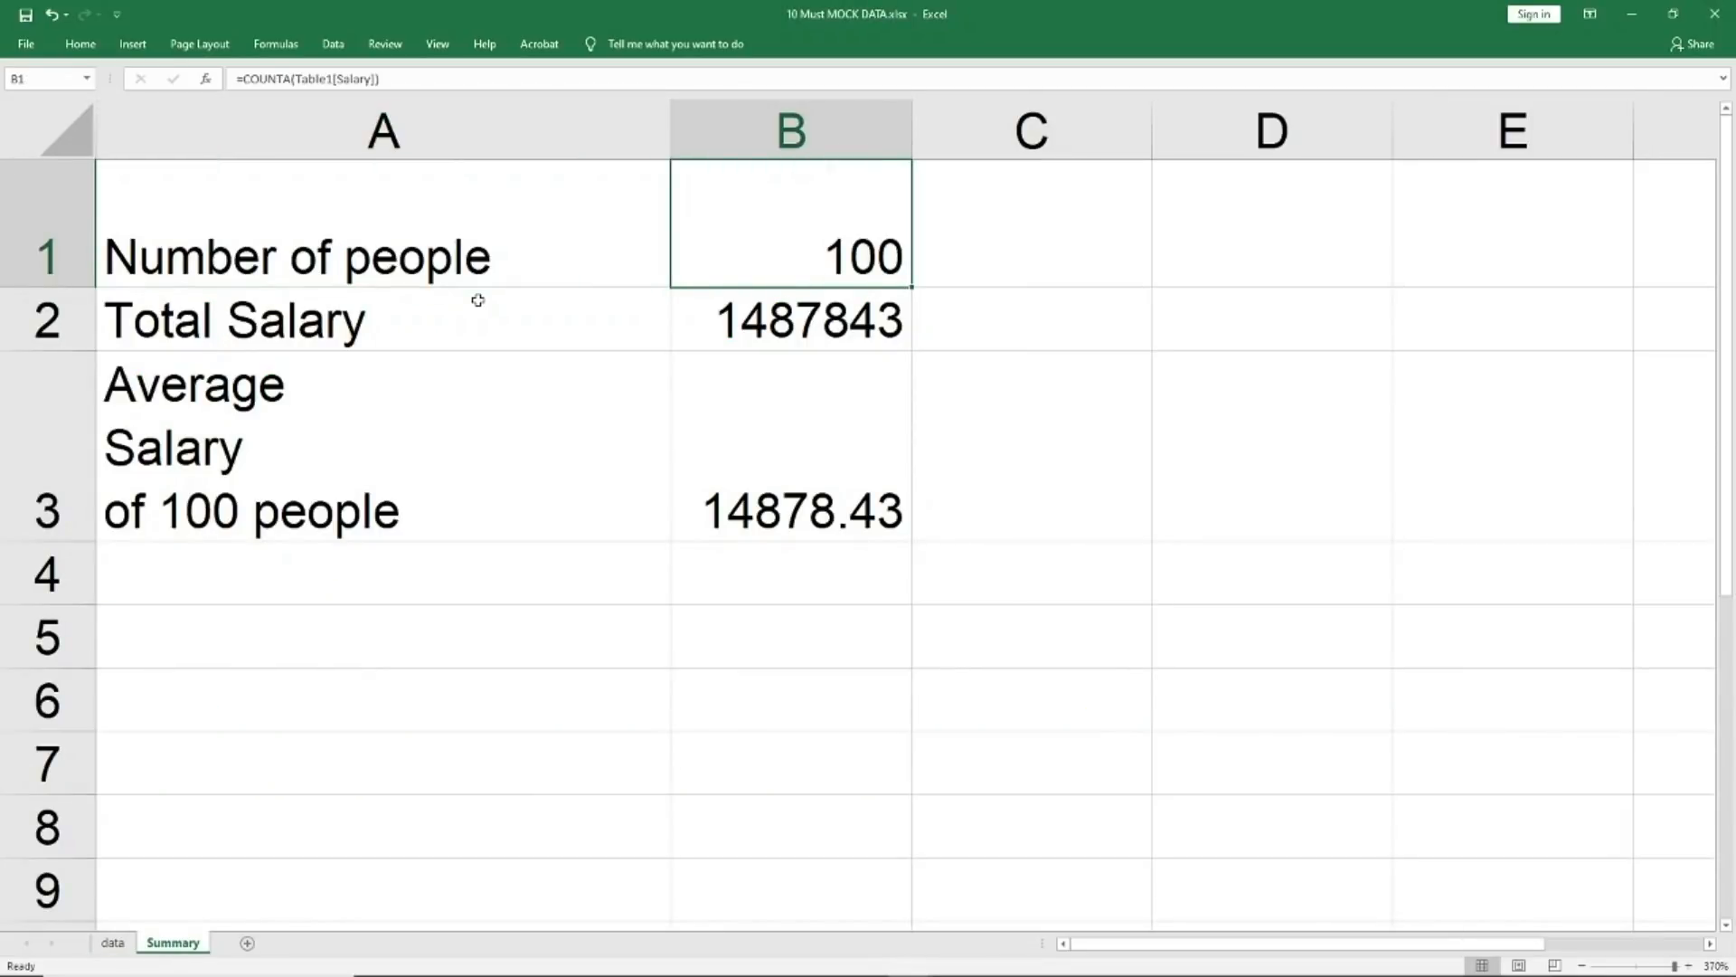
pyautogui.press('Down')
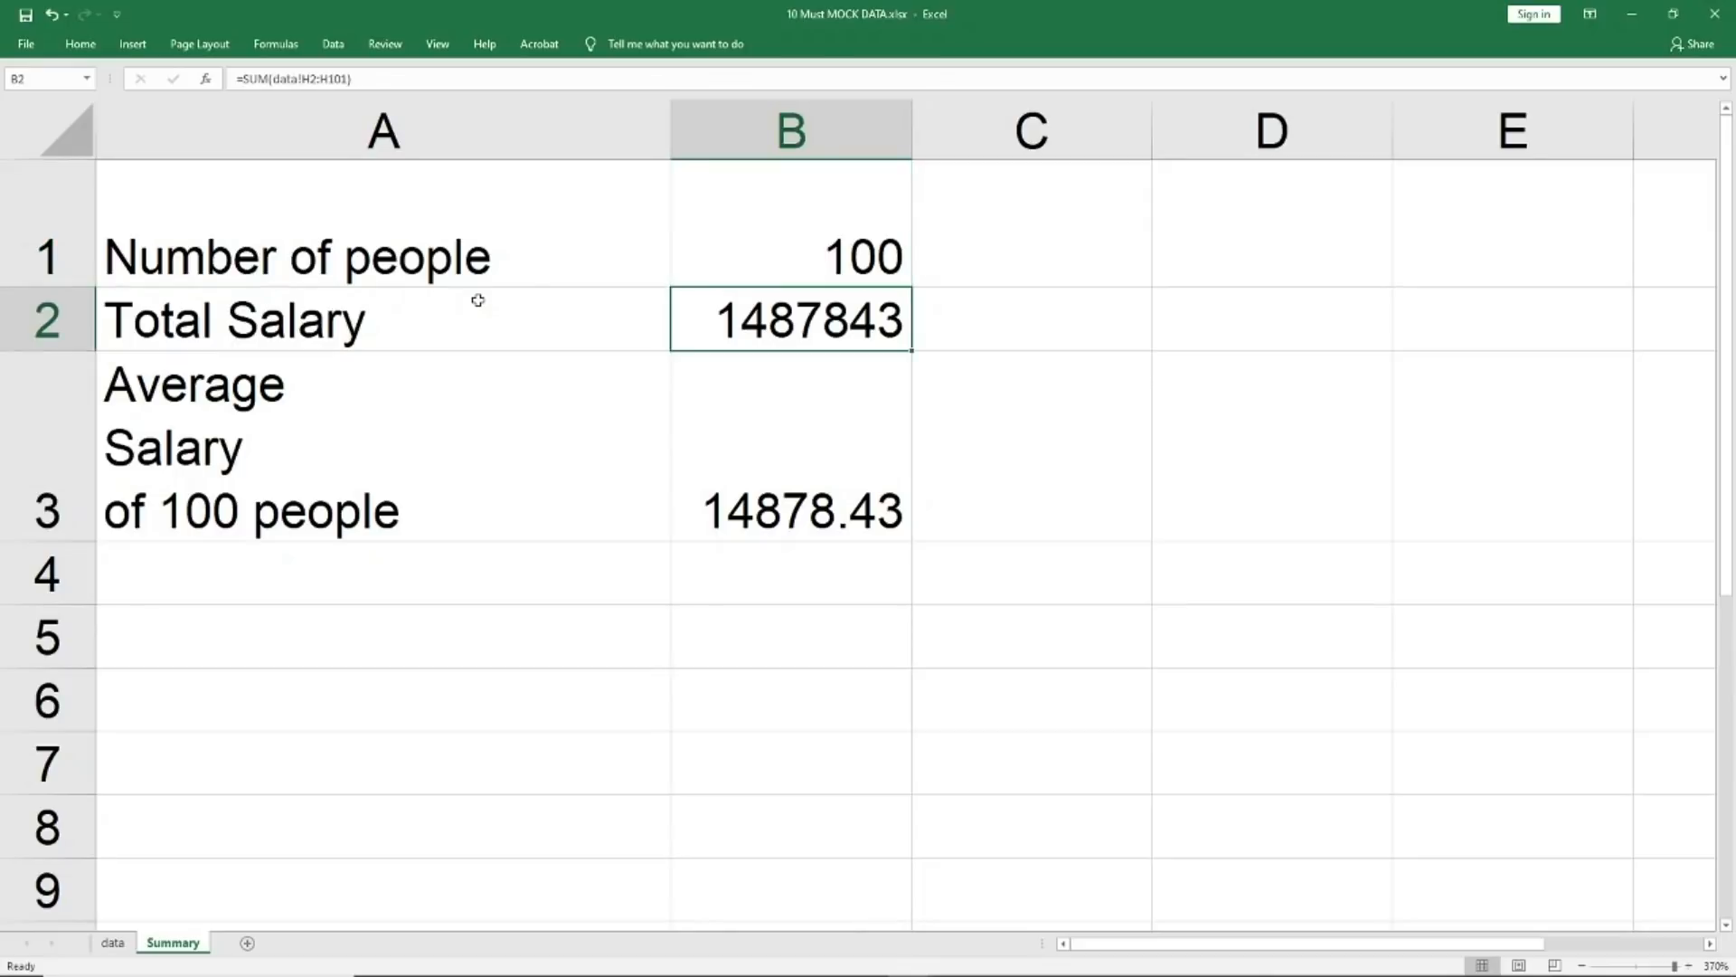
pyautogui.hotkey('alt', 'h')
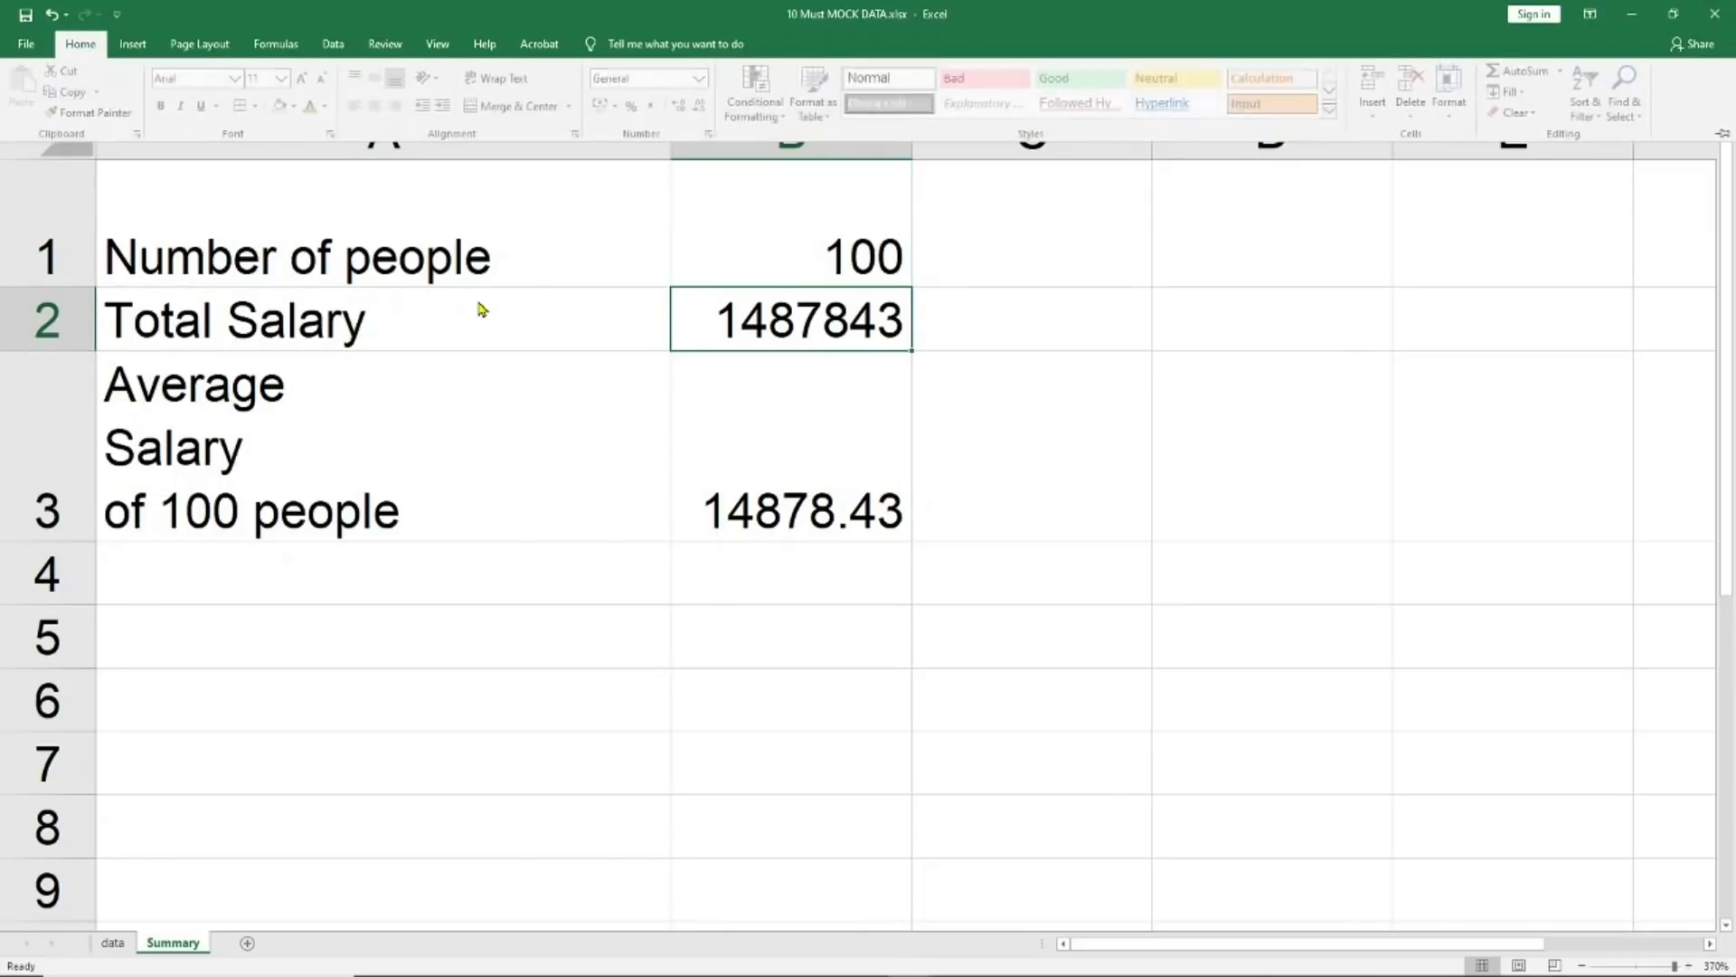
pyautogui.press('f')
pyautogui.press('c')
pyautogui.press('Down')
pyautogui.press('Down')
pyautogui.press('Down')
pyautogui.press('Down')
pyautogui.press('Down')
pyautogui.press('Down')
pyautogui.press('Down')
pyautogui.press('Left')
pyautogui.press('Left')
pyautogui.press('Left')
pyautogui.press('Left')
pyautogui.press('Return')
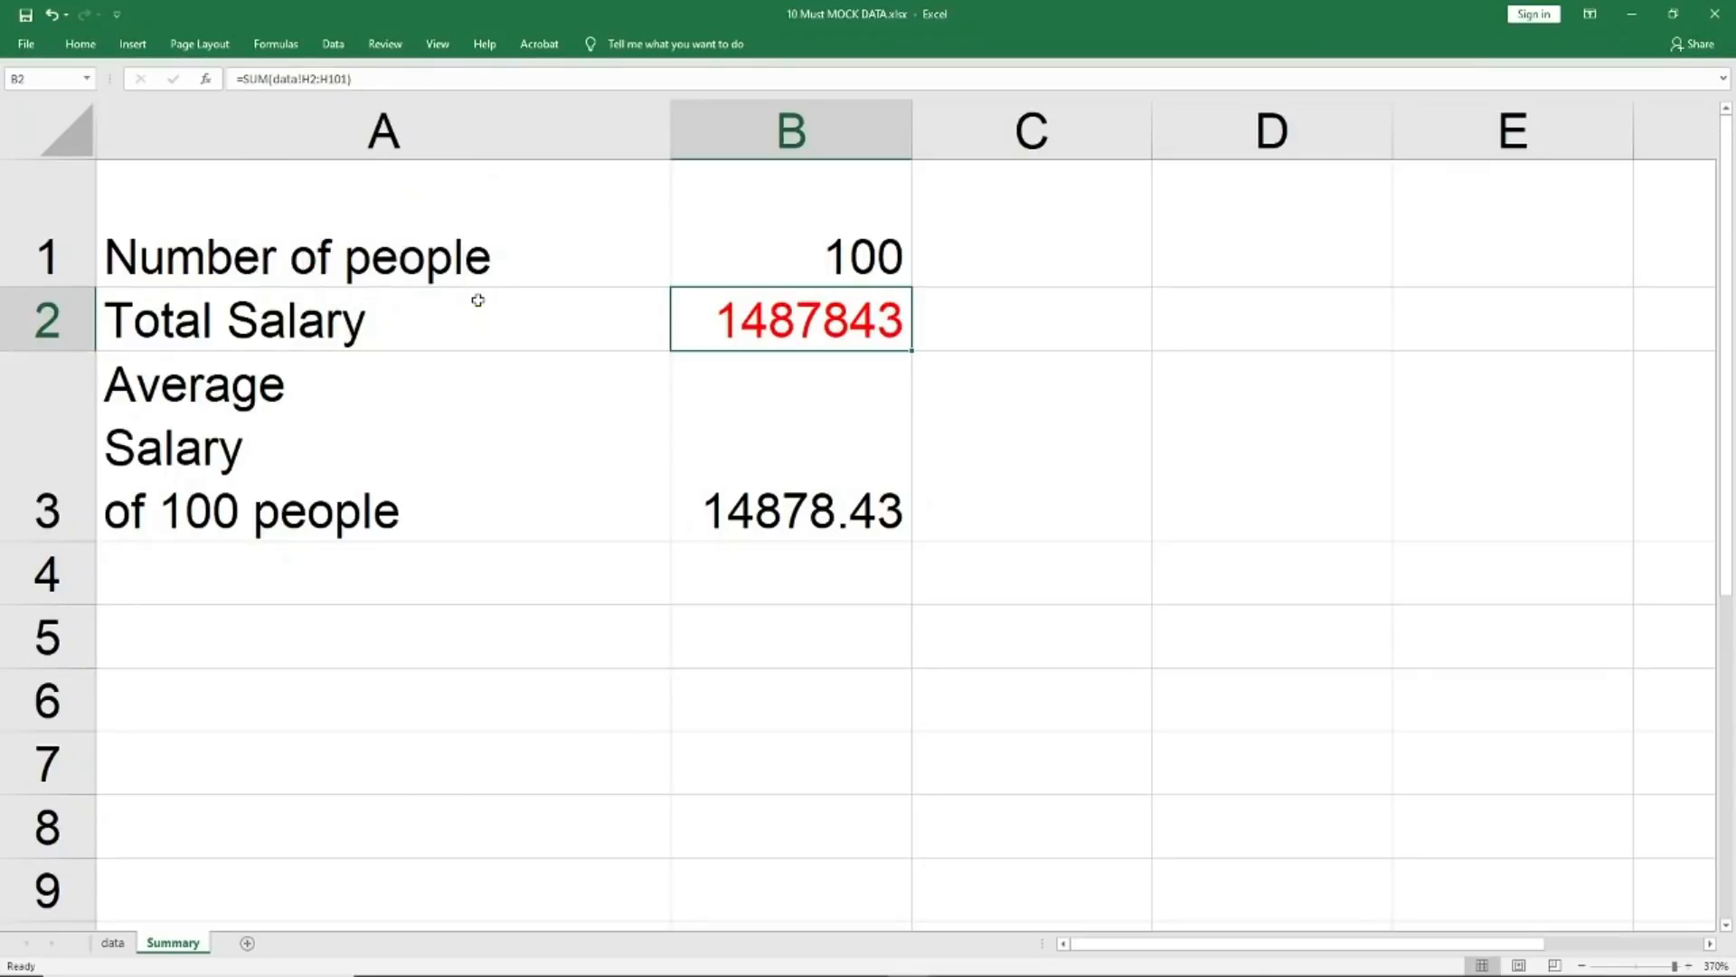
# Make the Total Salary value in B2 bold
pyautogui.hotkey('ctrl', 'c')
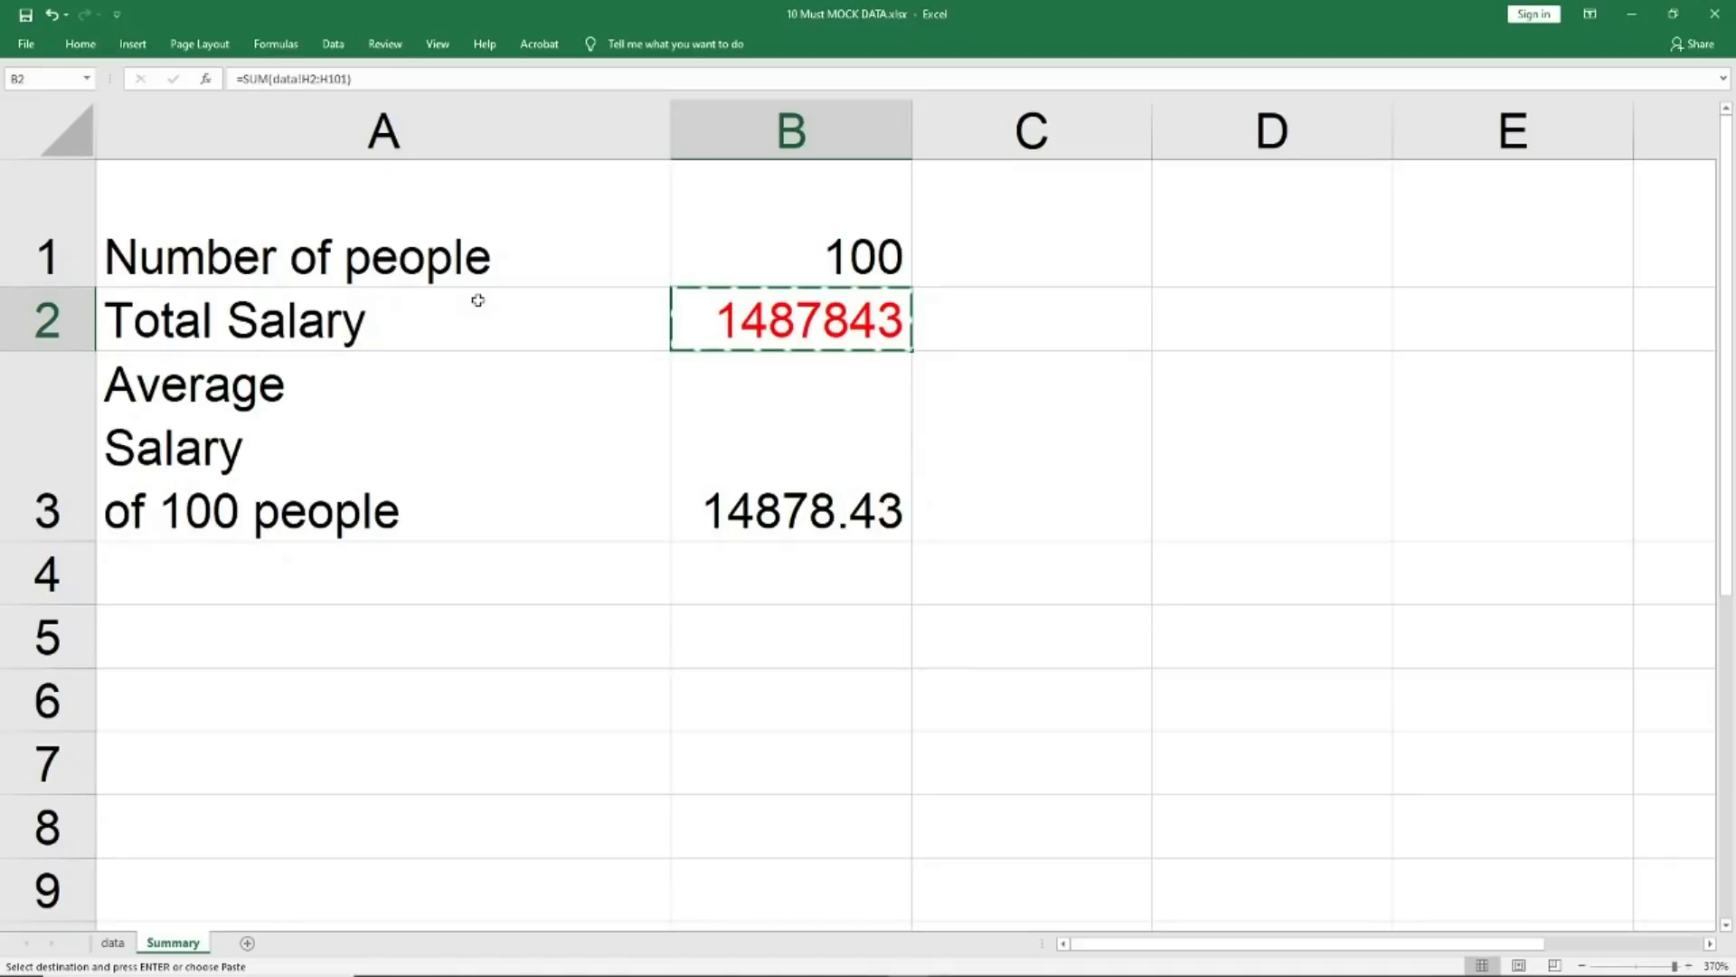
pyautogui.press('Escape')
pyautogui.hotkey('ctrl', 'b')
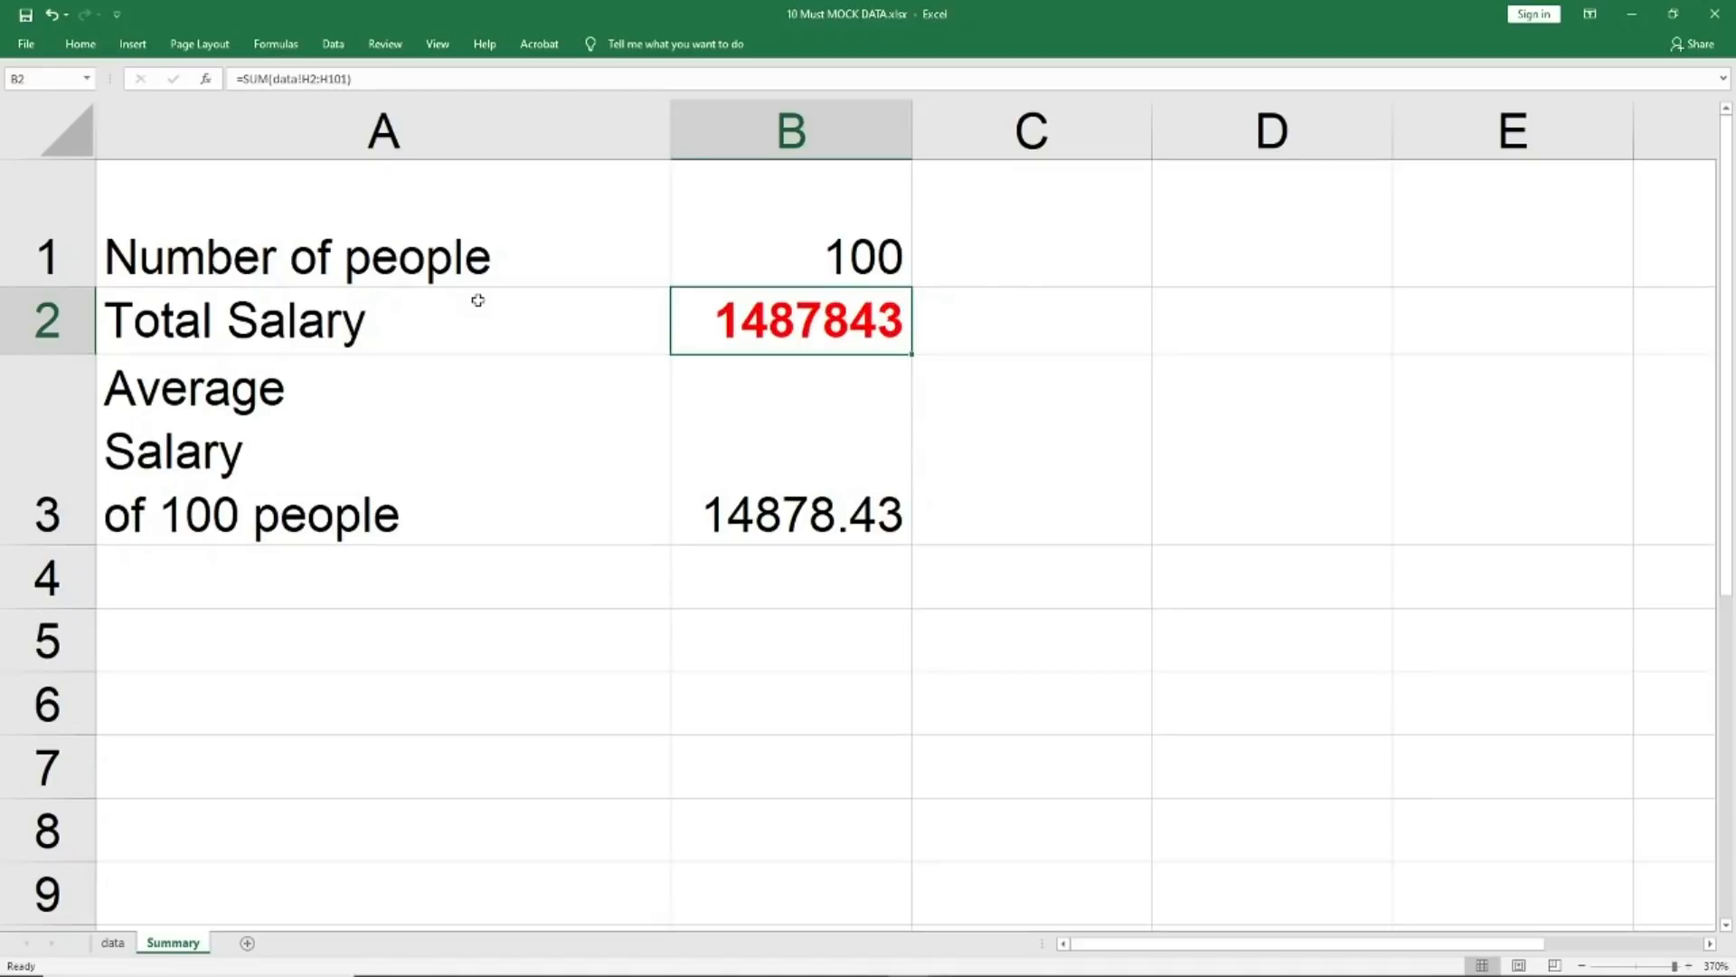
# Copy B2 and apply only its formats to the Average Salary value in B3 using Paste Special
pyautogui.press('Down')
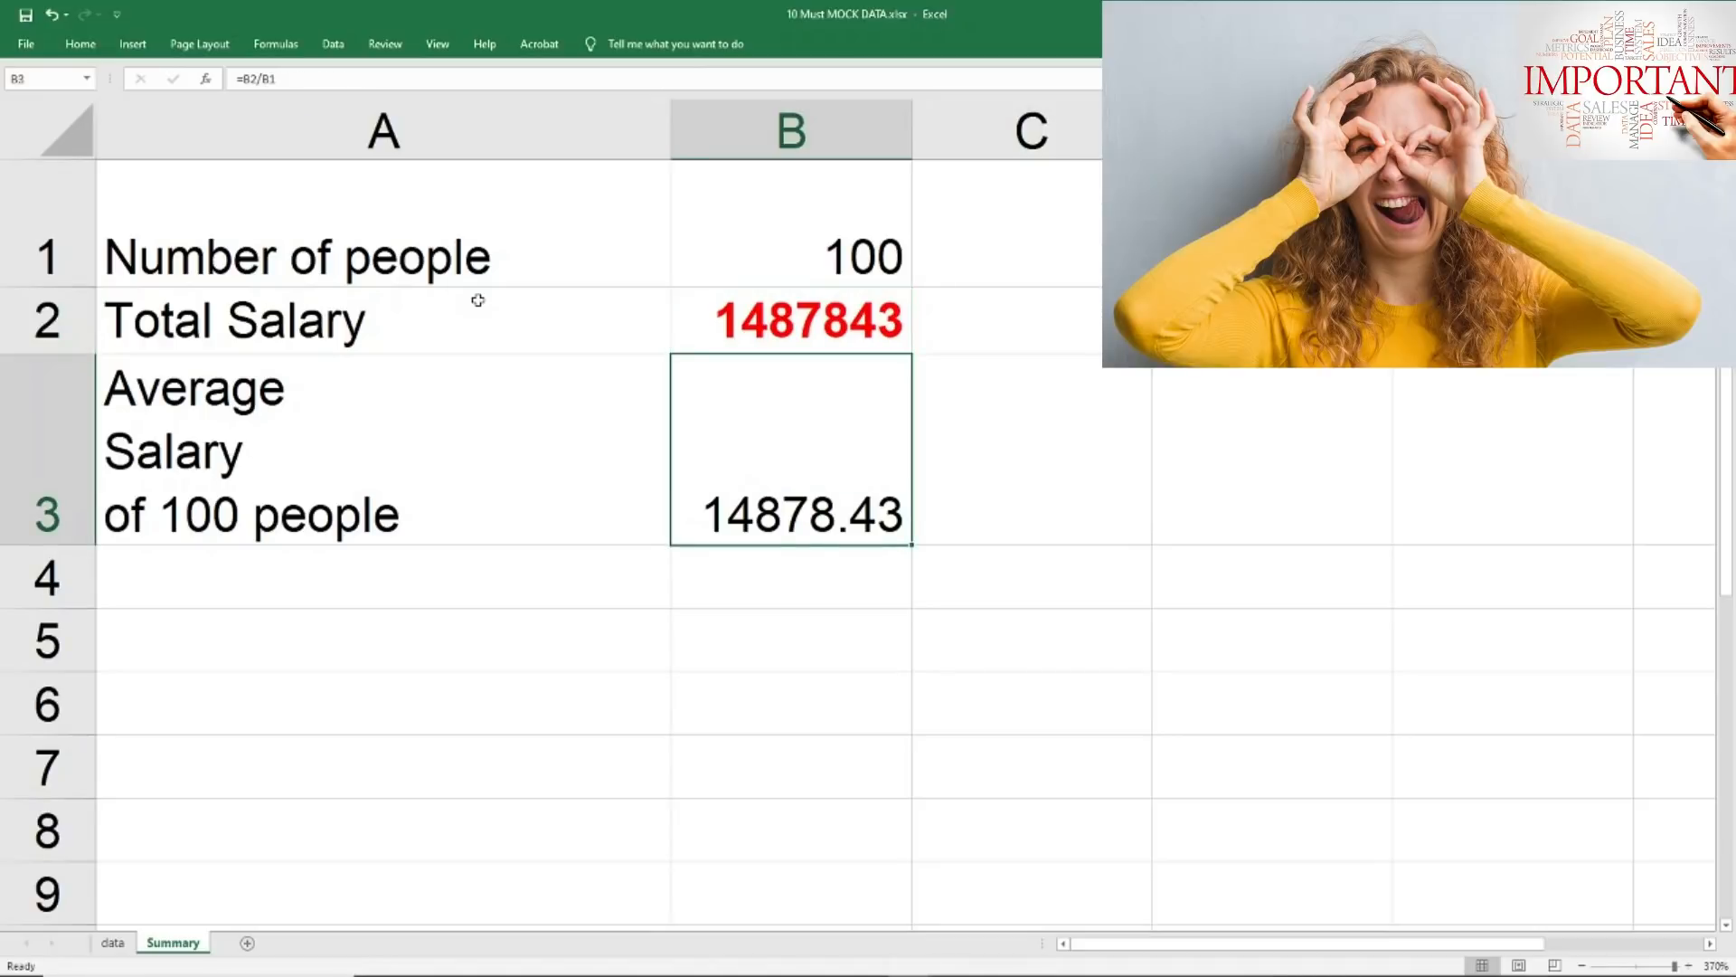
pyautogui.press('Up')
pyautogui.hotkey('ctrl', 'c')
pyautogui.press('Down')
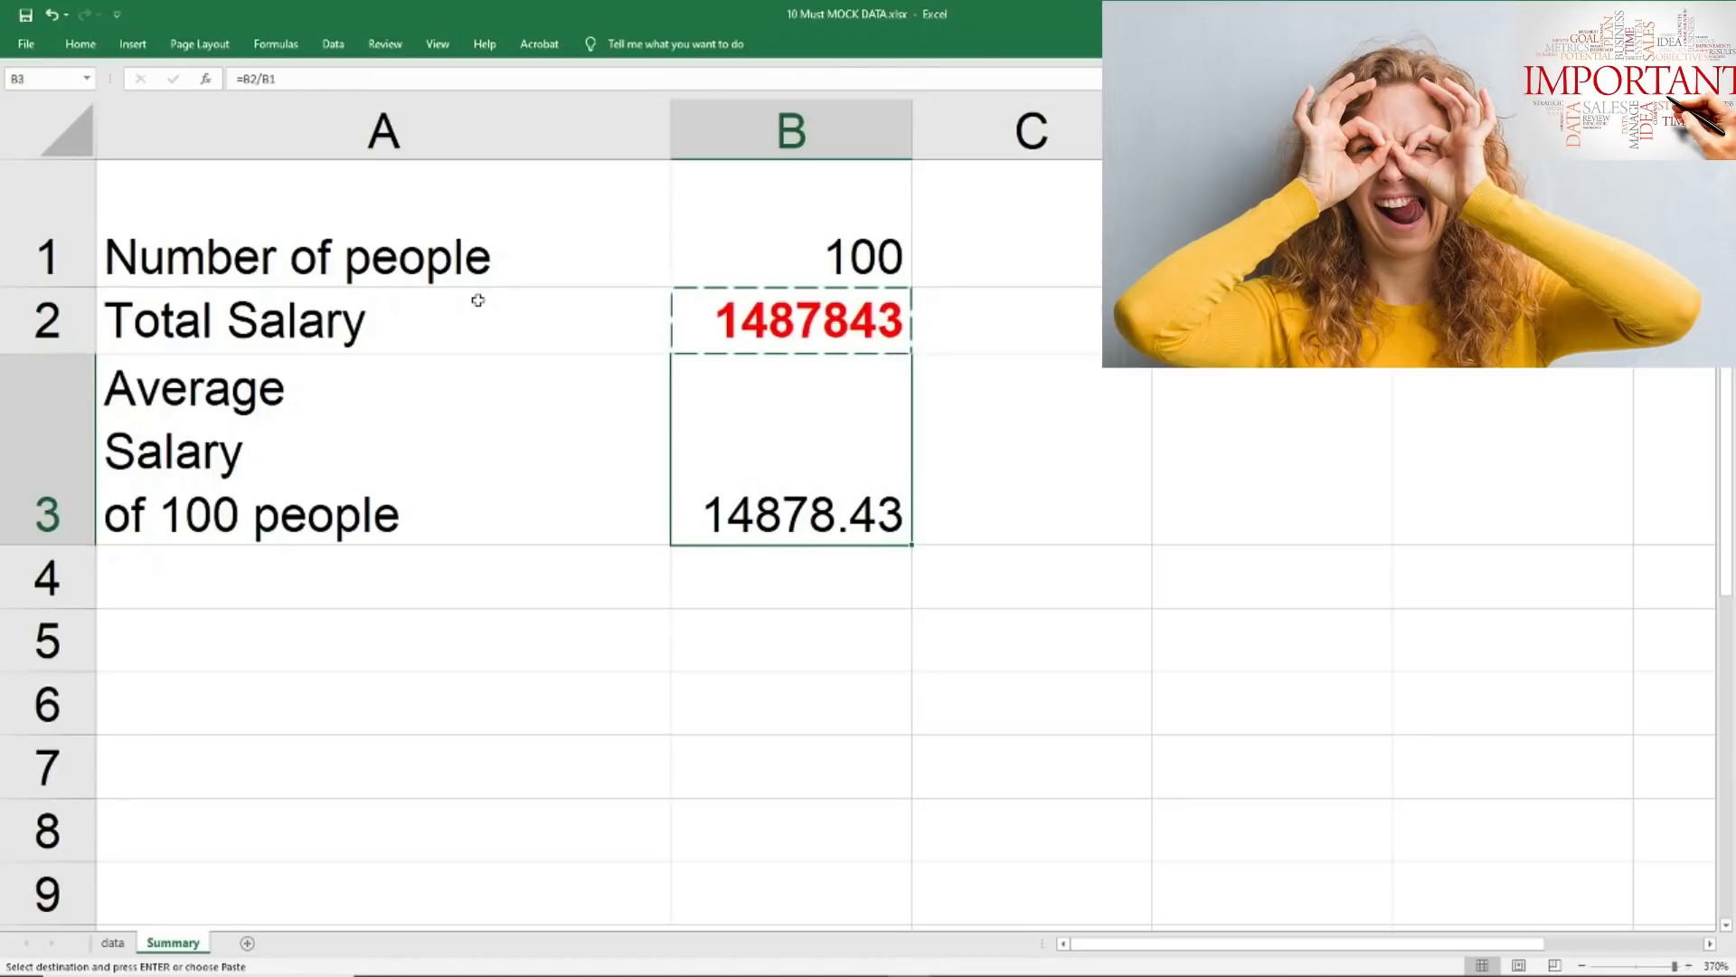
pyautogui.hotkey('ctrl', 'alt', 'v')
pyautogui.press('t')
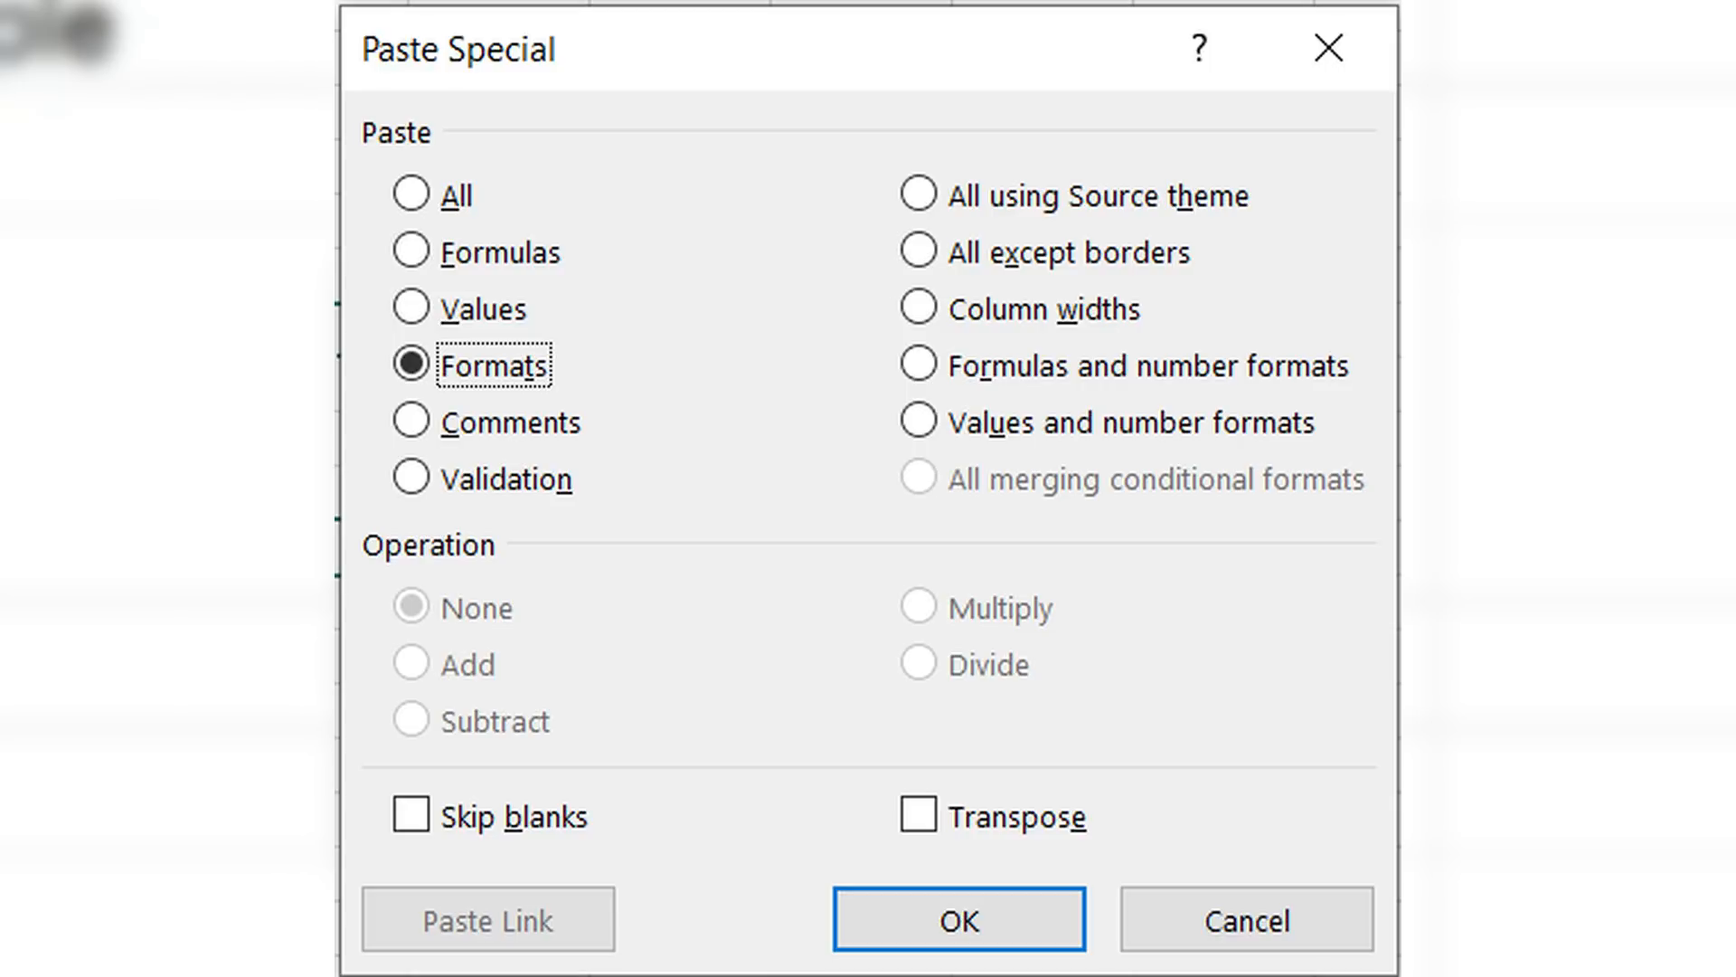
pyautogui.press('Return')
pyautogui.hotkey('ctrl', 'c')
pyautogui.click(792, 493)
pyautogui.hotkey('alt', 'e')
pyautogui.press('s')
pyautogui.press('t')
pyautogui.press('Return')
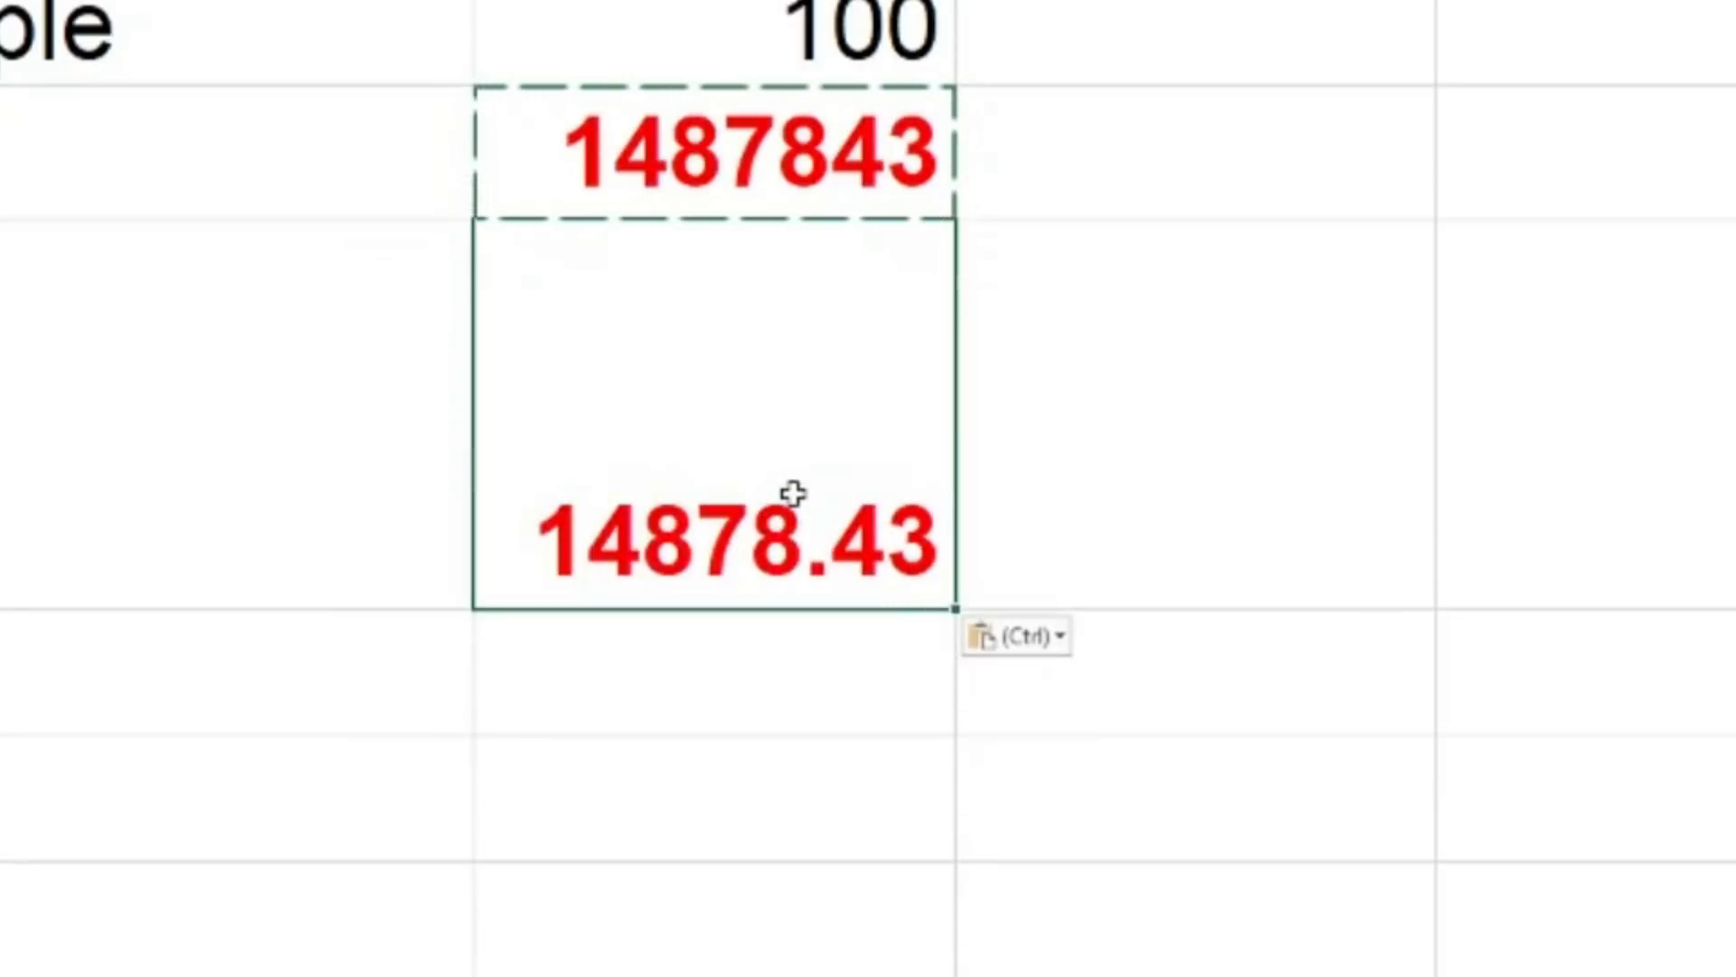
pyautogui.press('Escape')
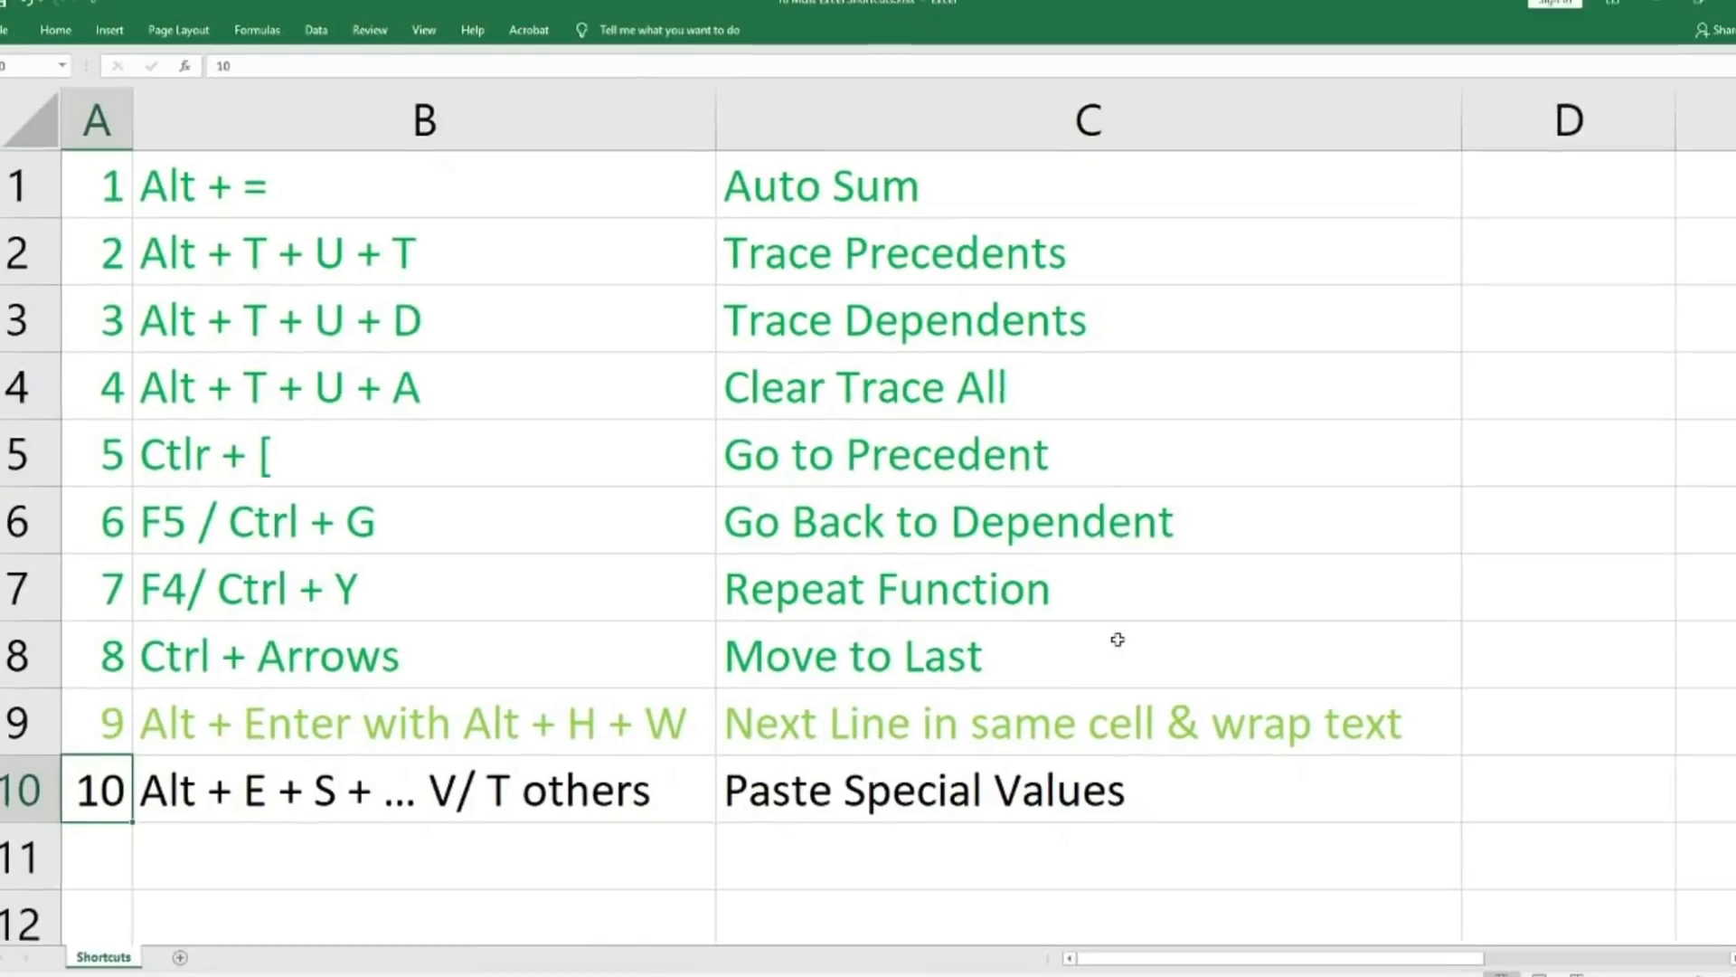
# In the 10 Must Excel Shortcuts workbook, set the font colour of the Paste Special Values row, A10:C10, to green
pyautogui.hotkey('shift', 'Right')
pyautogui.hotkey('shift', 'Right')
pyautogui.hotkey('shift', 'Right')
pyautogui.hotkey('shift', 'Left')
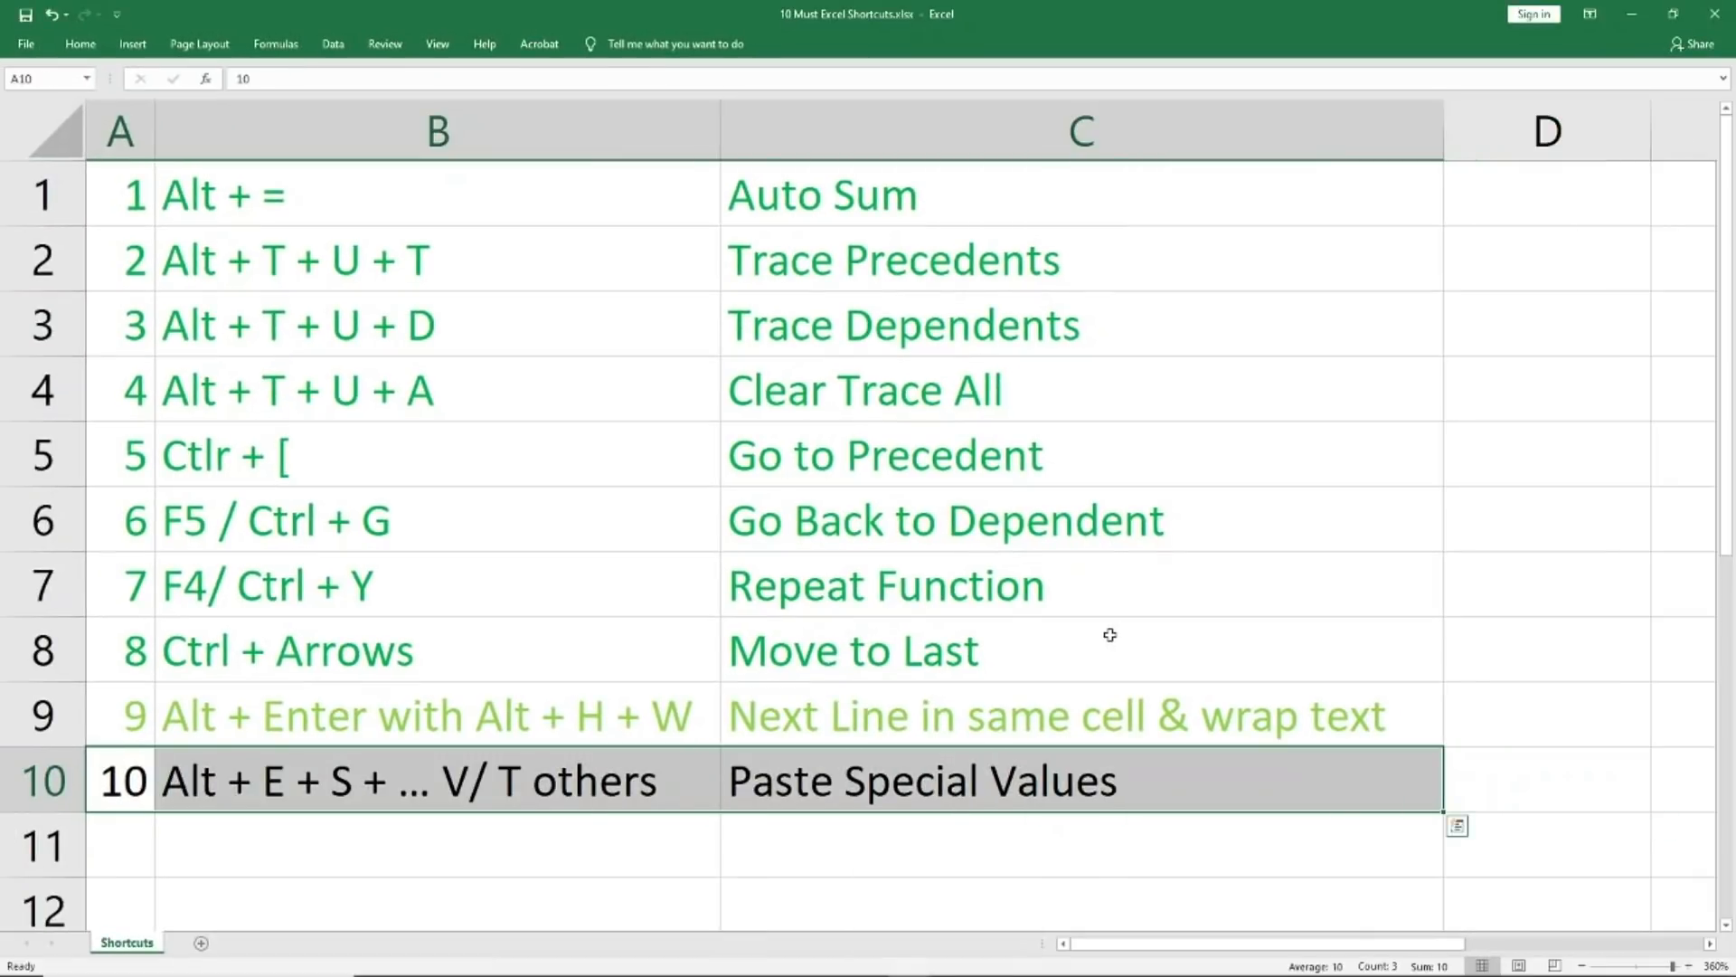
pyautogui.hotkey('alt', 'h')
pyautogui.press('f')
pyautogui.press('c')
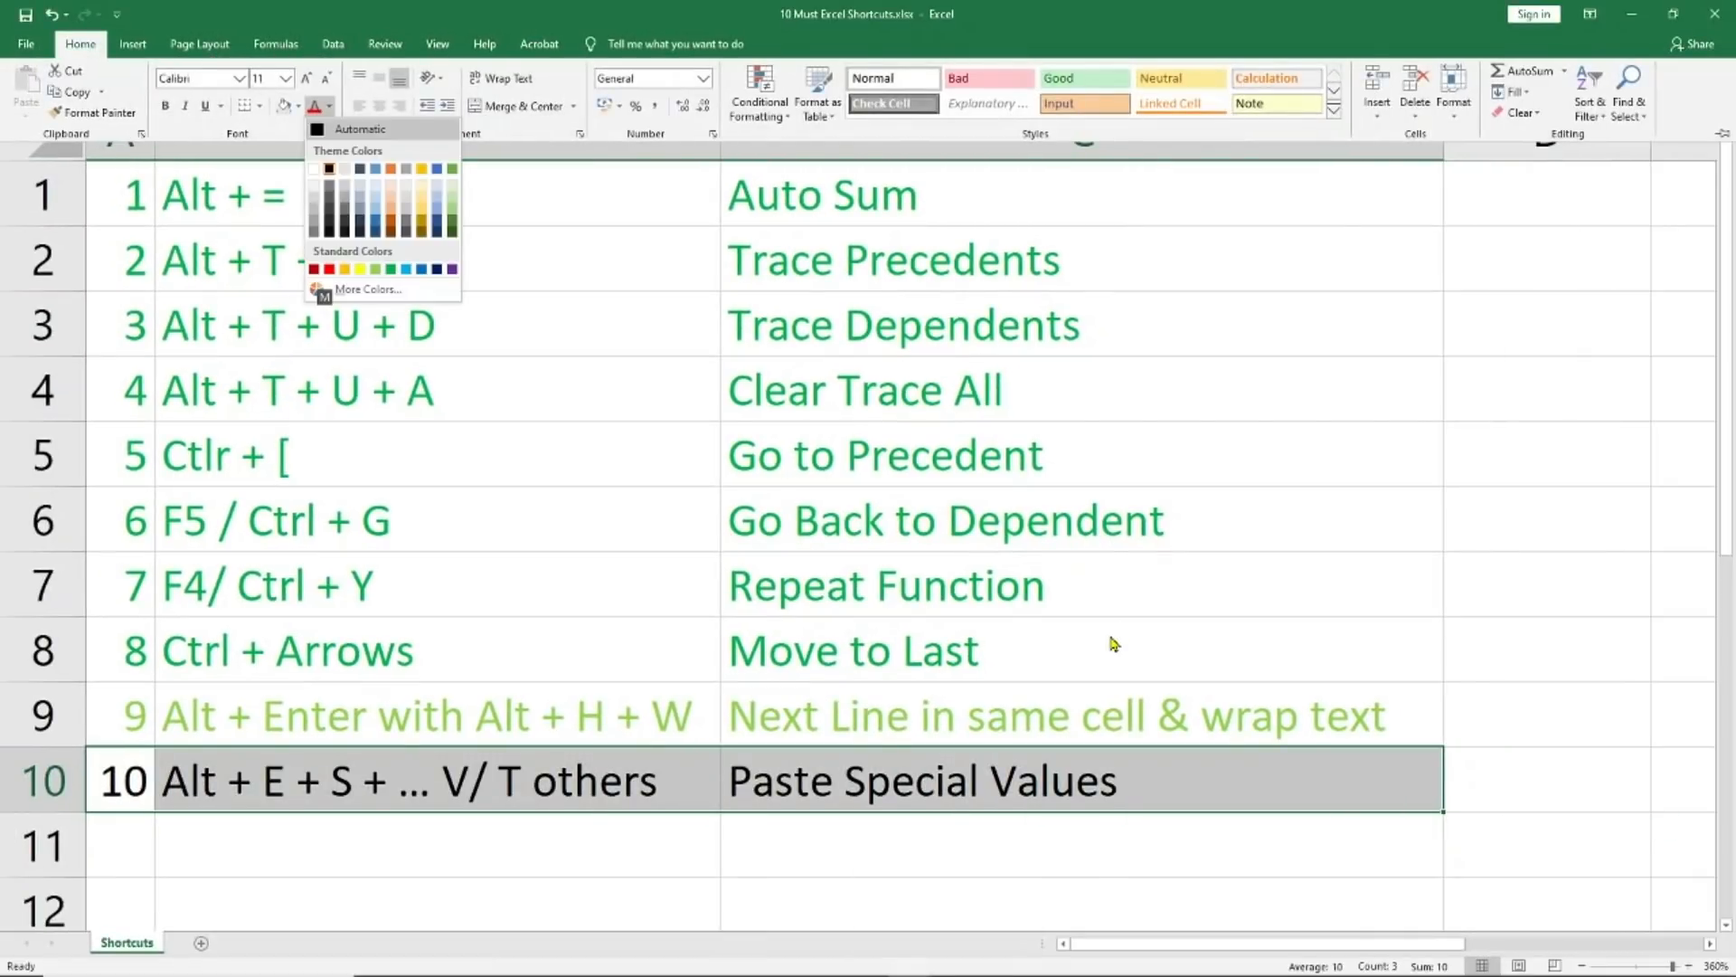
pyautogui.press('Down')
pyautogui.press('Down')
pyautogui.press('Down')
pyautogui.press('Down')
pyautogui.press('Down')
pyautogui.press('Down')
pyautogui.press('Down')
pyautogui.press('Down')
pyautogui.press('Up')
pyautogui.press('Left')
pyautogui.press('Left')
pyautogui.press('Left')
pyautogui.press('Left')
pyautogui.press('Return')
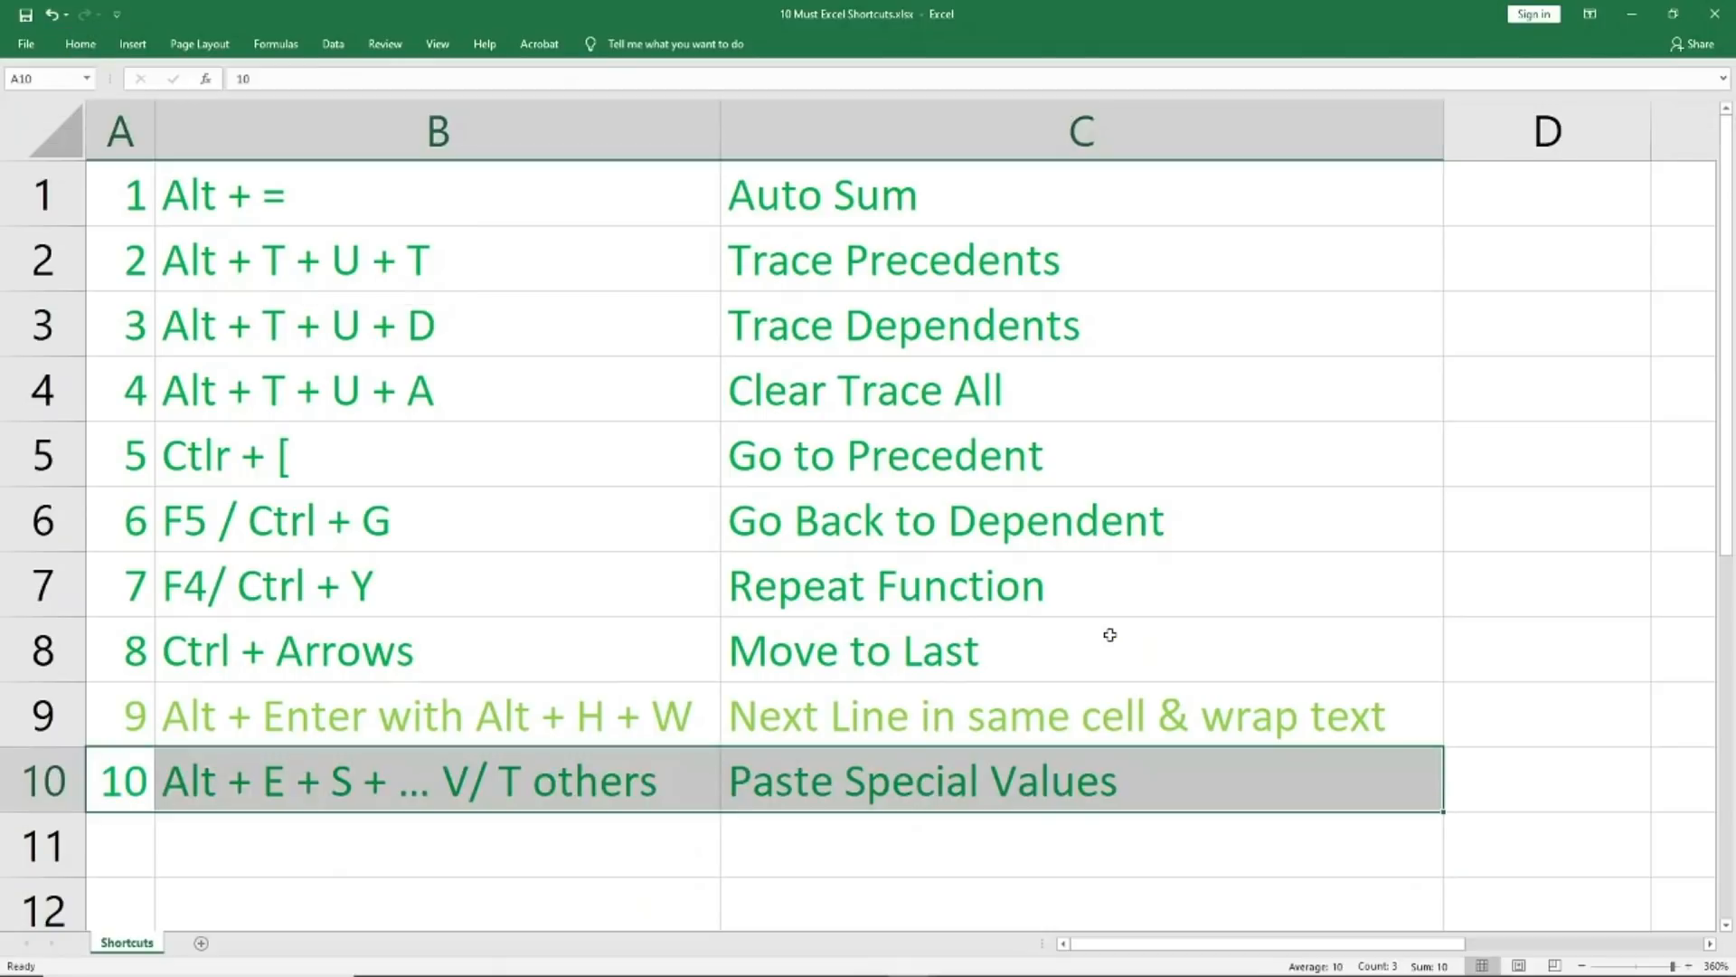